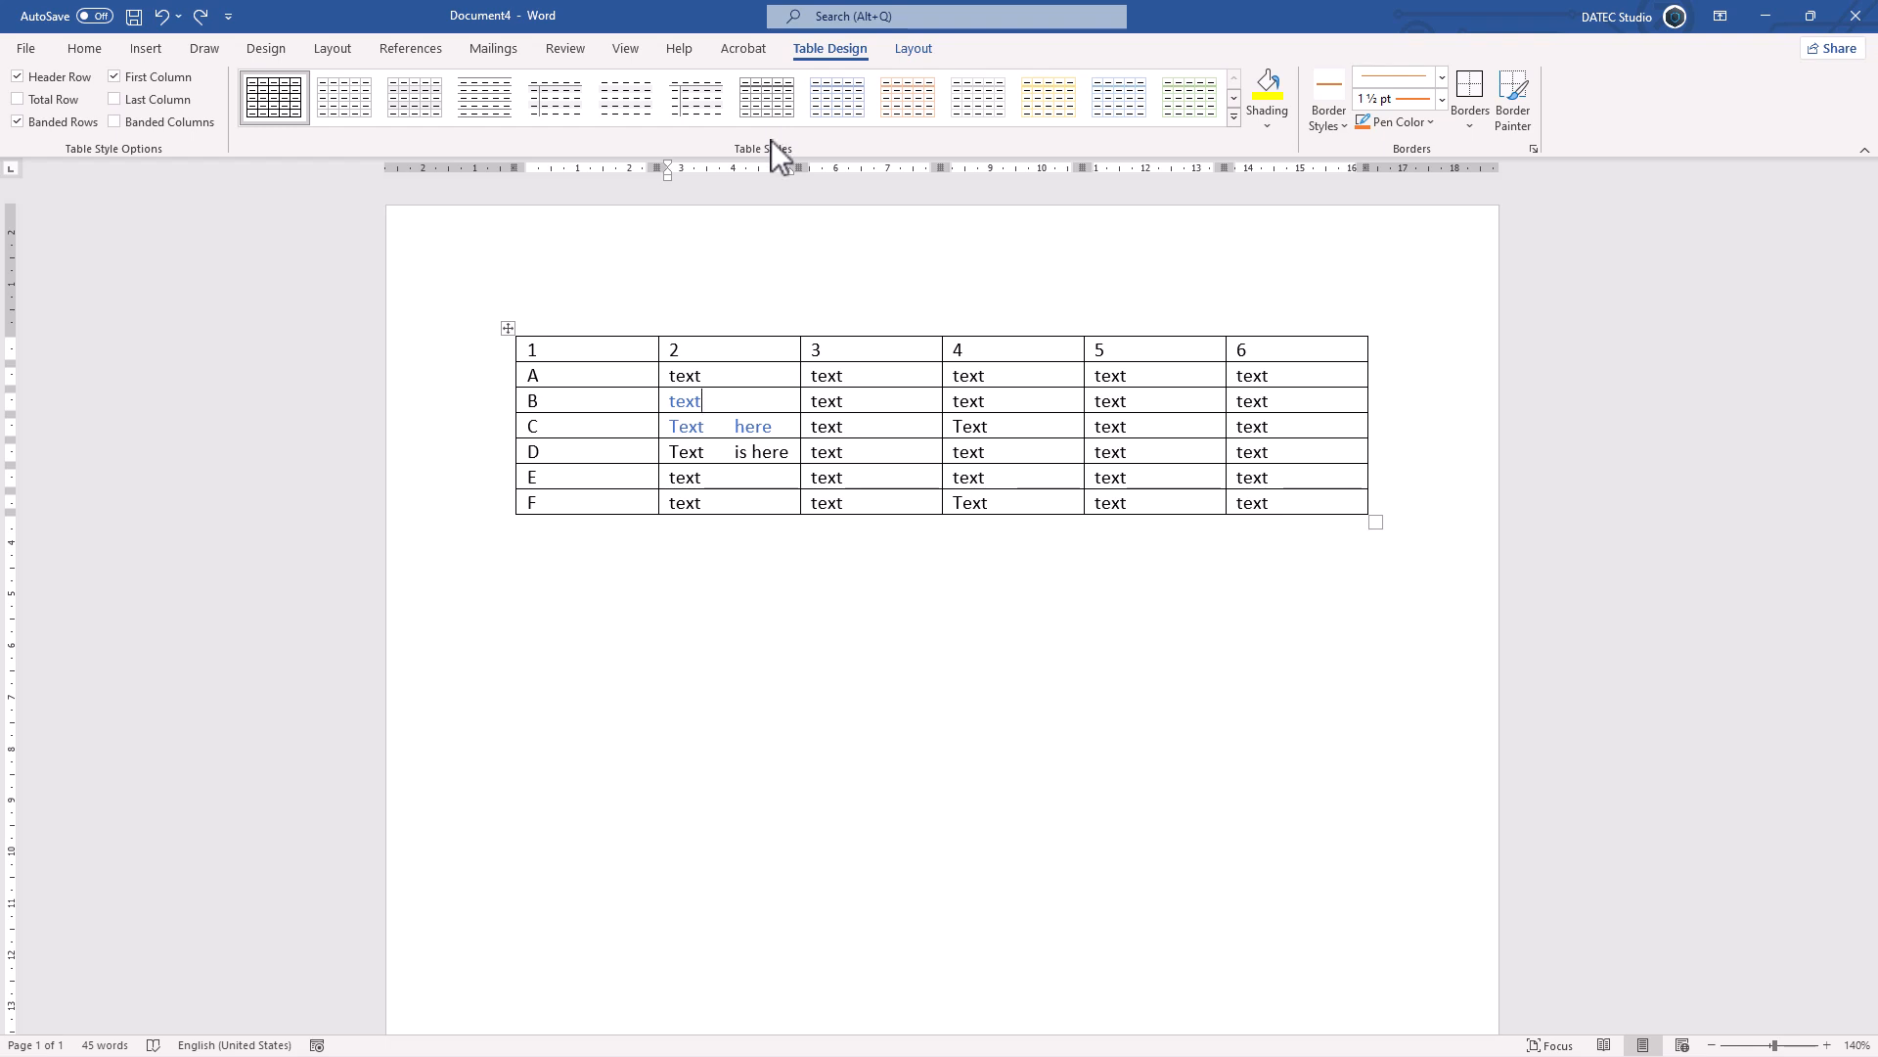
- Apply the plain black grid style to the table, and try the light blue grid style with existing formatting maintained
left_click(1236, 121)
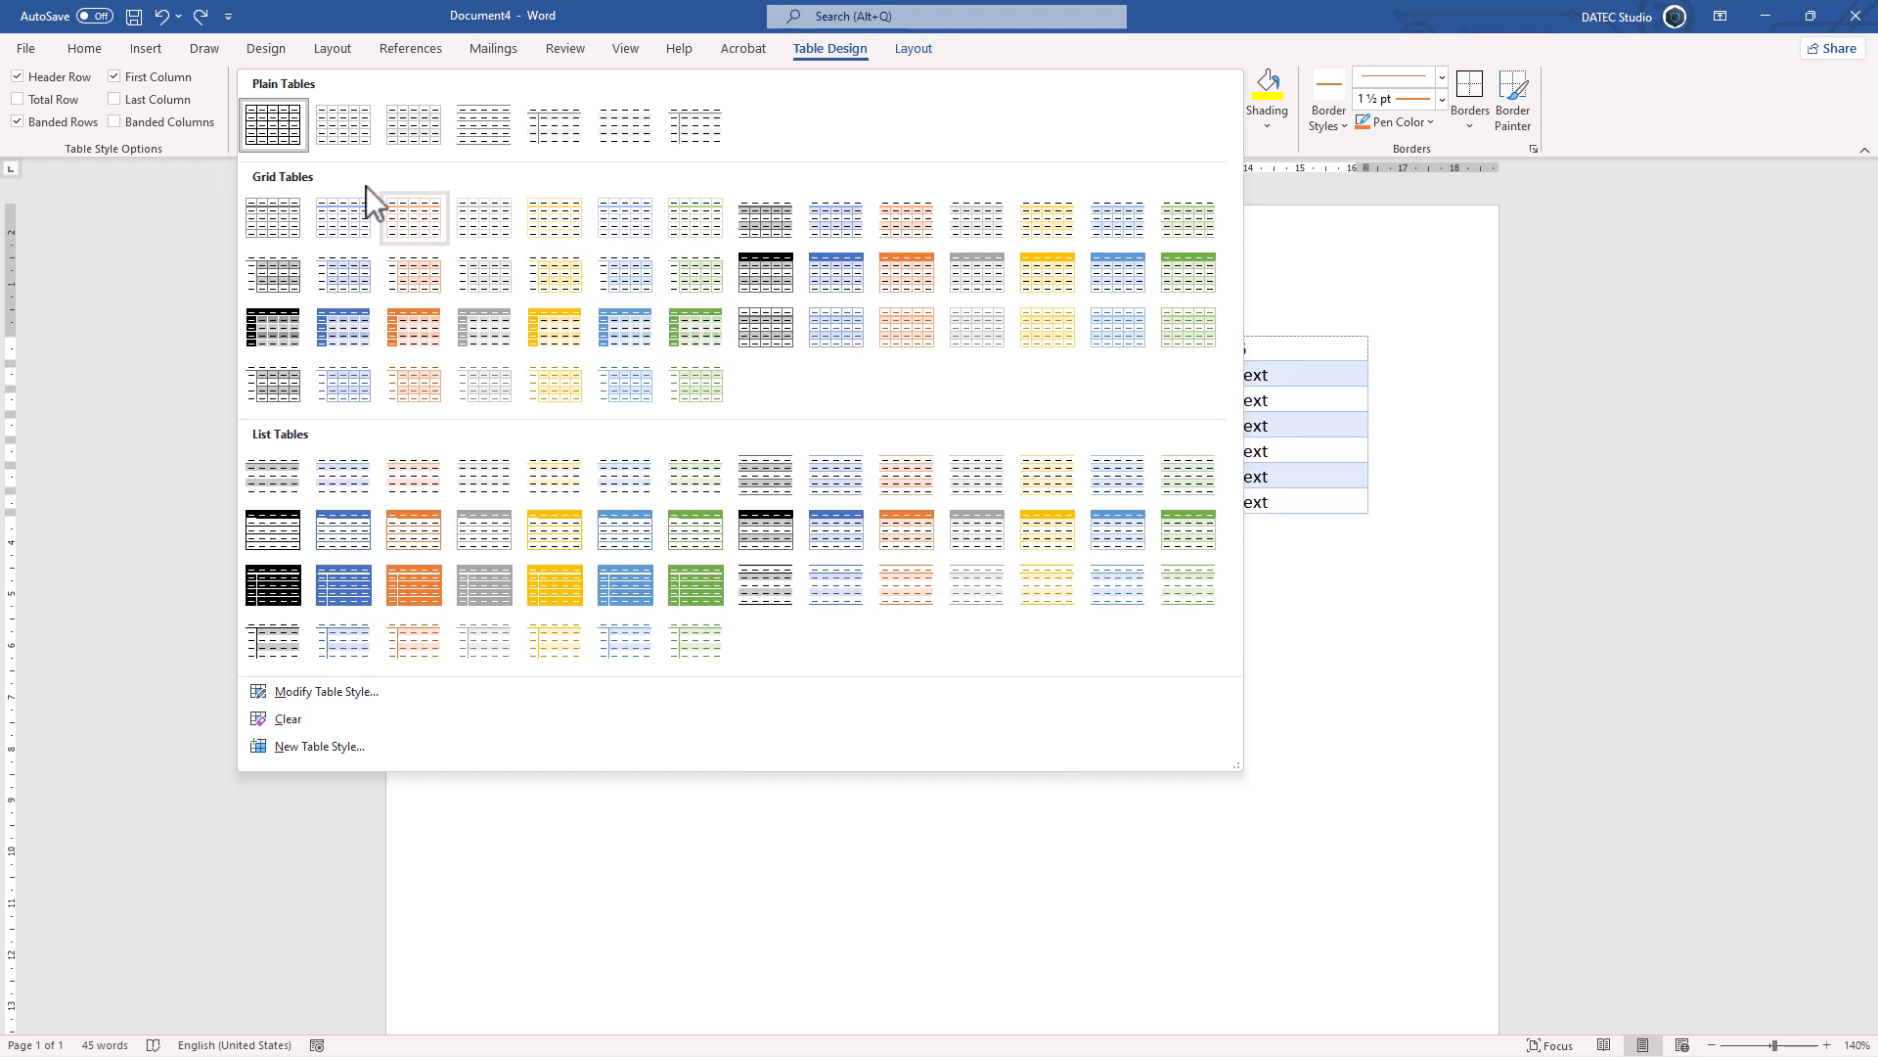
left_click(287, 139)
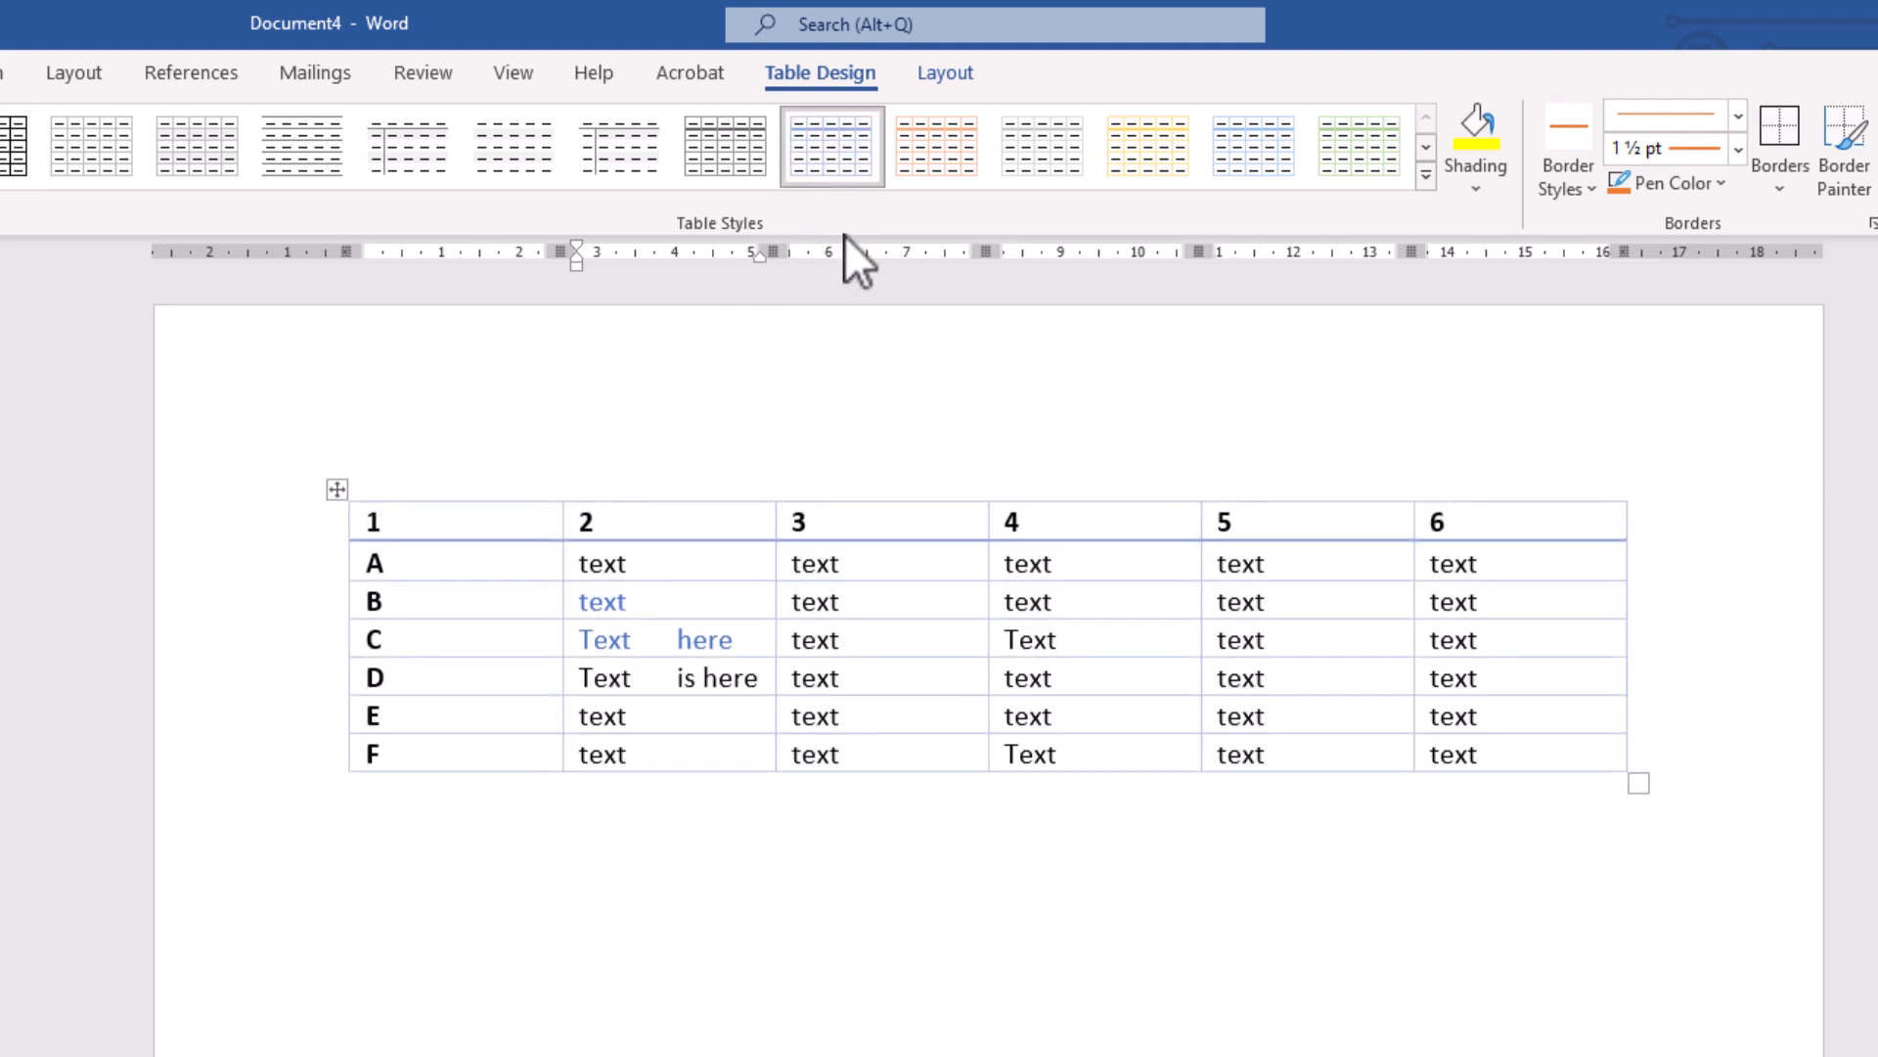
right_click(820, 157)
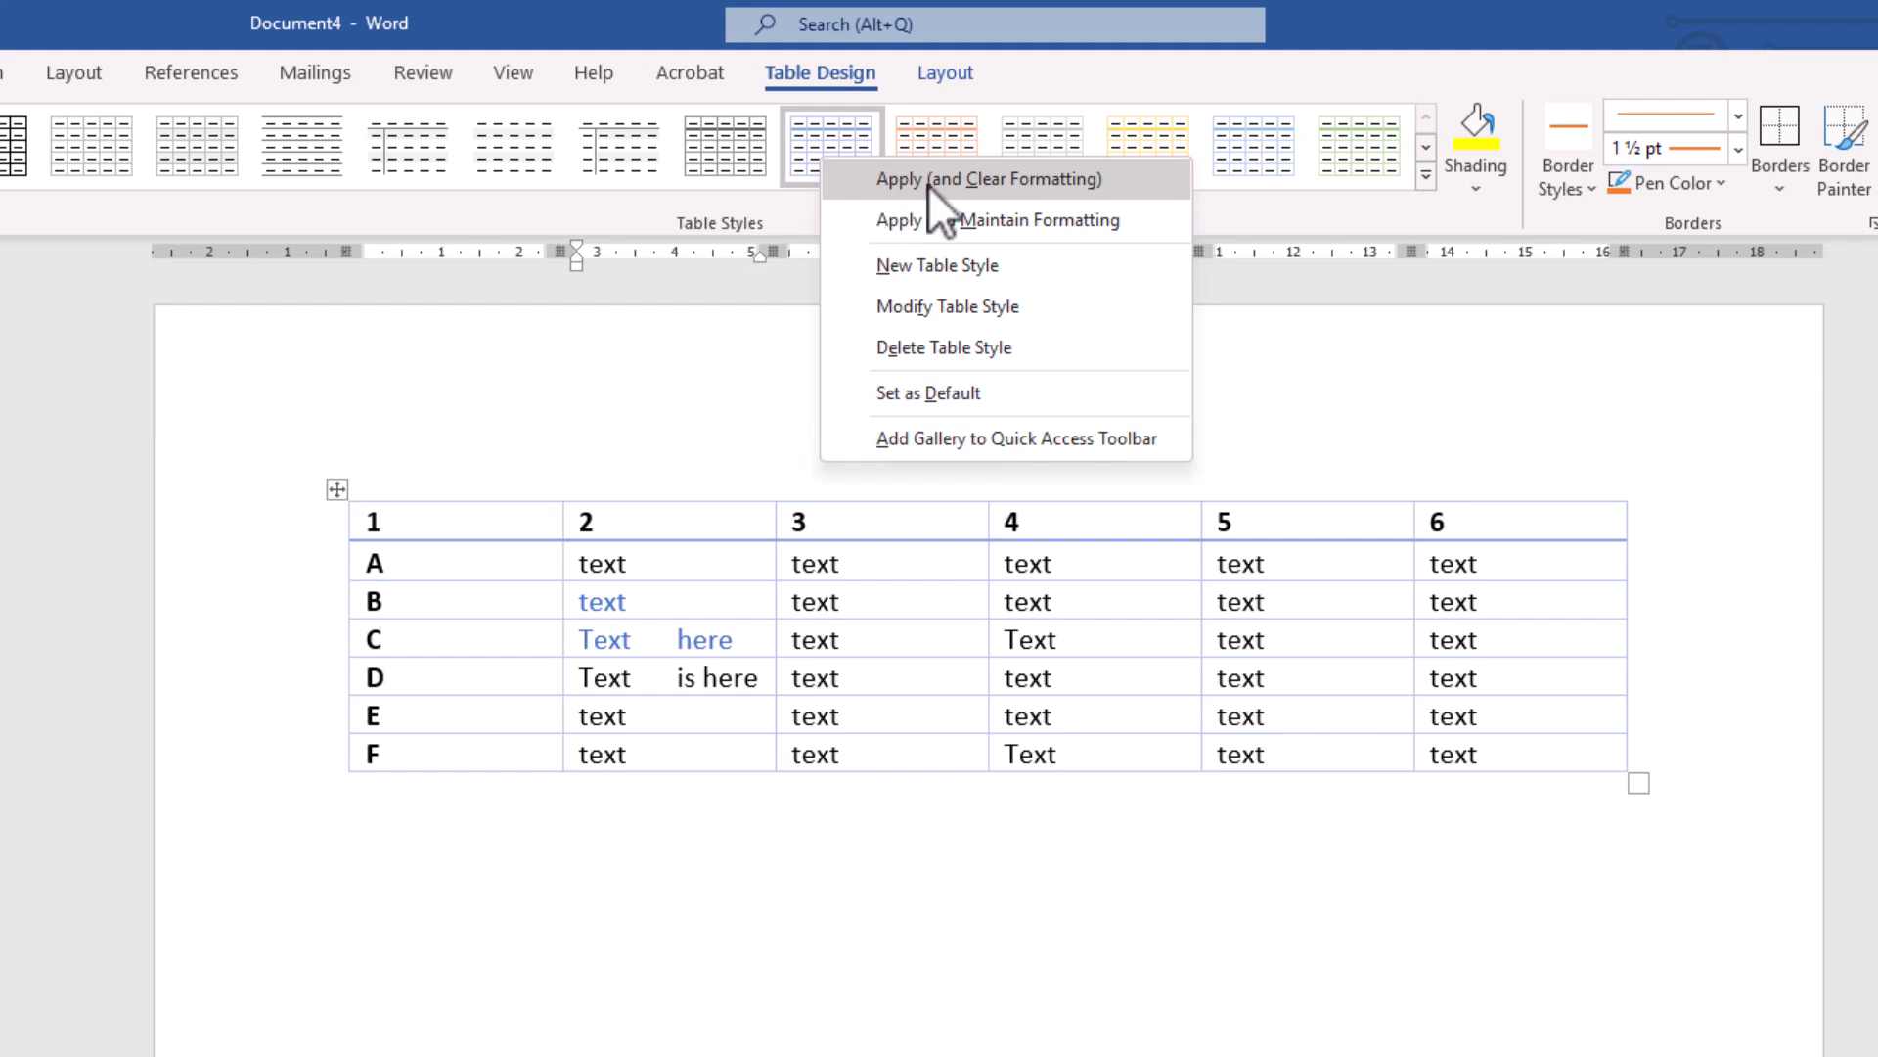
left_click(1082, 227)
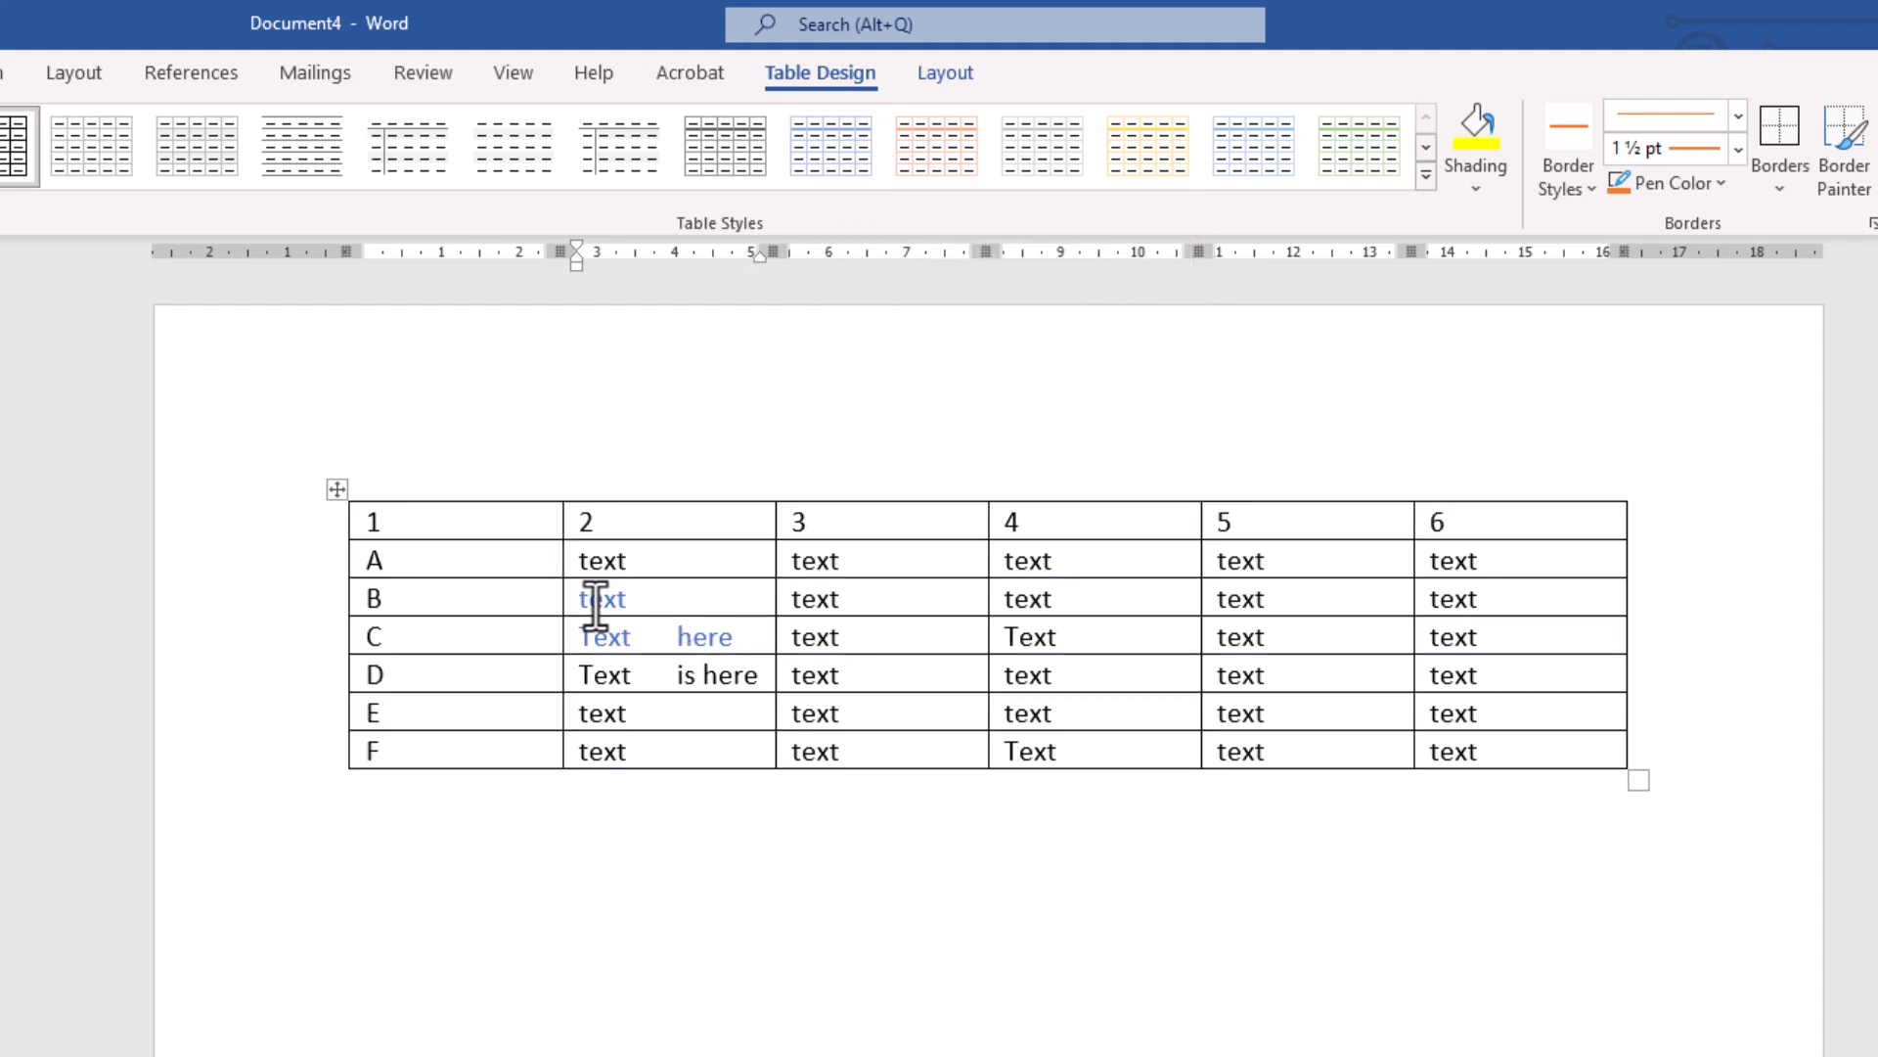
- Shade the cells in rows B to D of columns 2 to 4 yellow
left_click_drag(583, 605, 1076, 657)
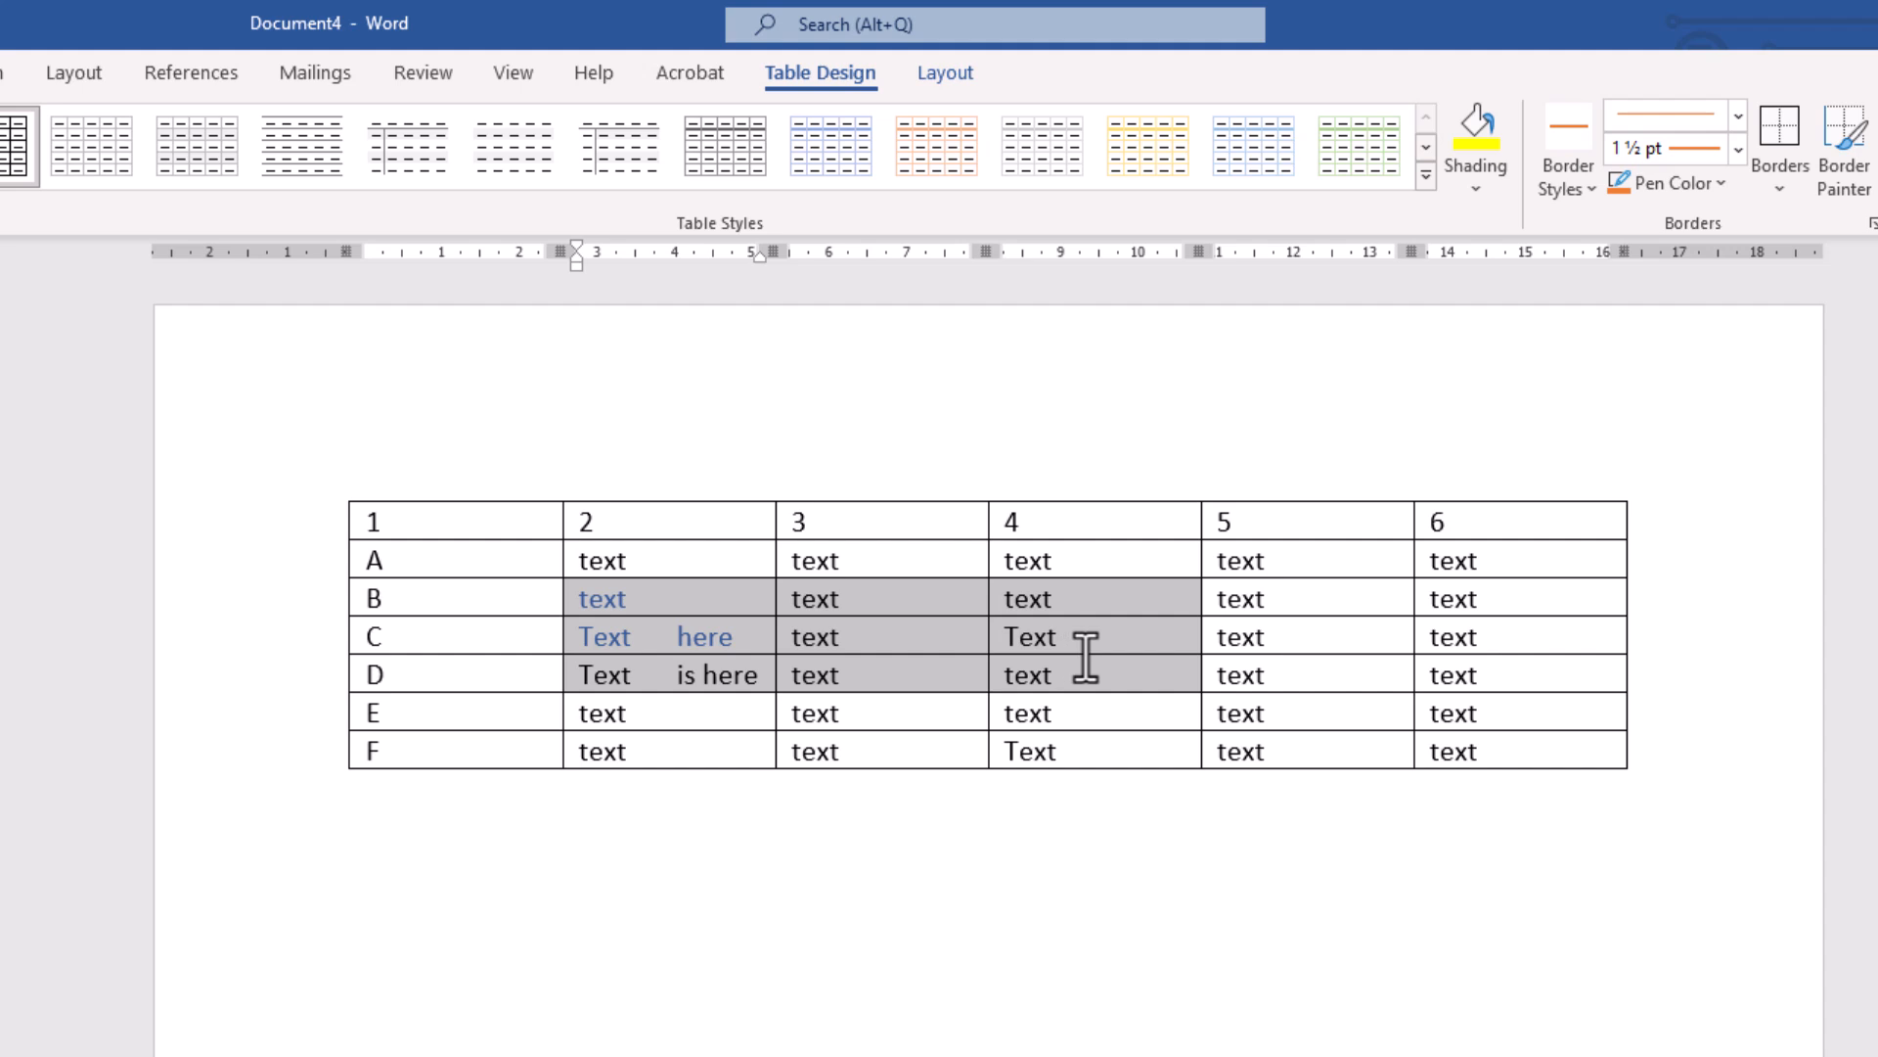
left_click(1476, 137)
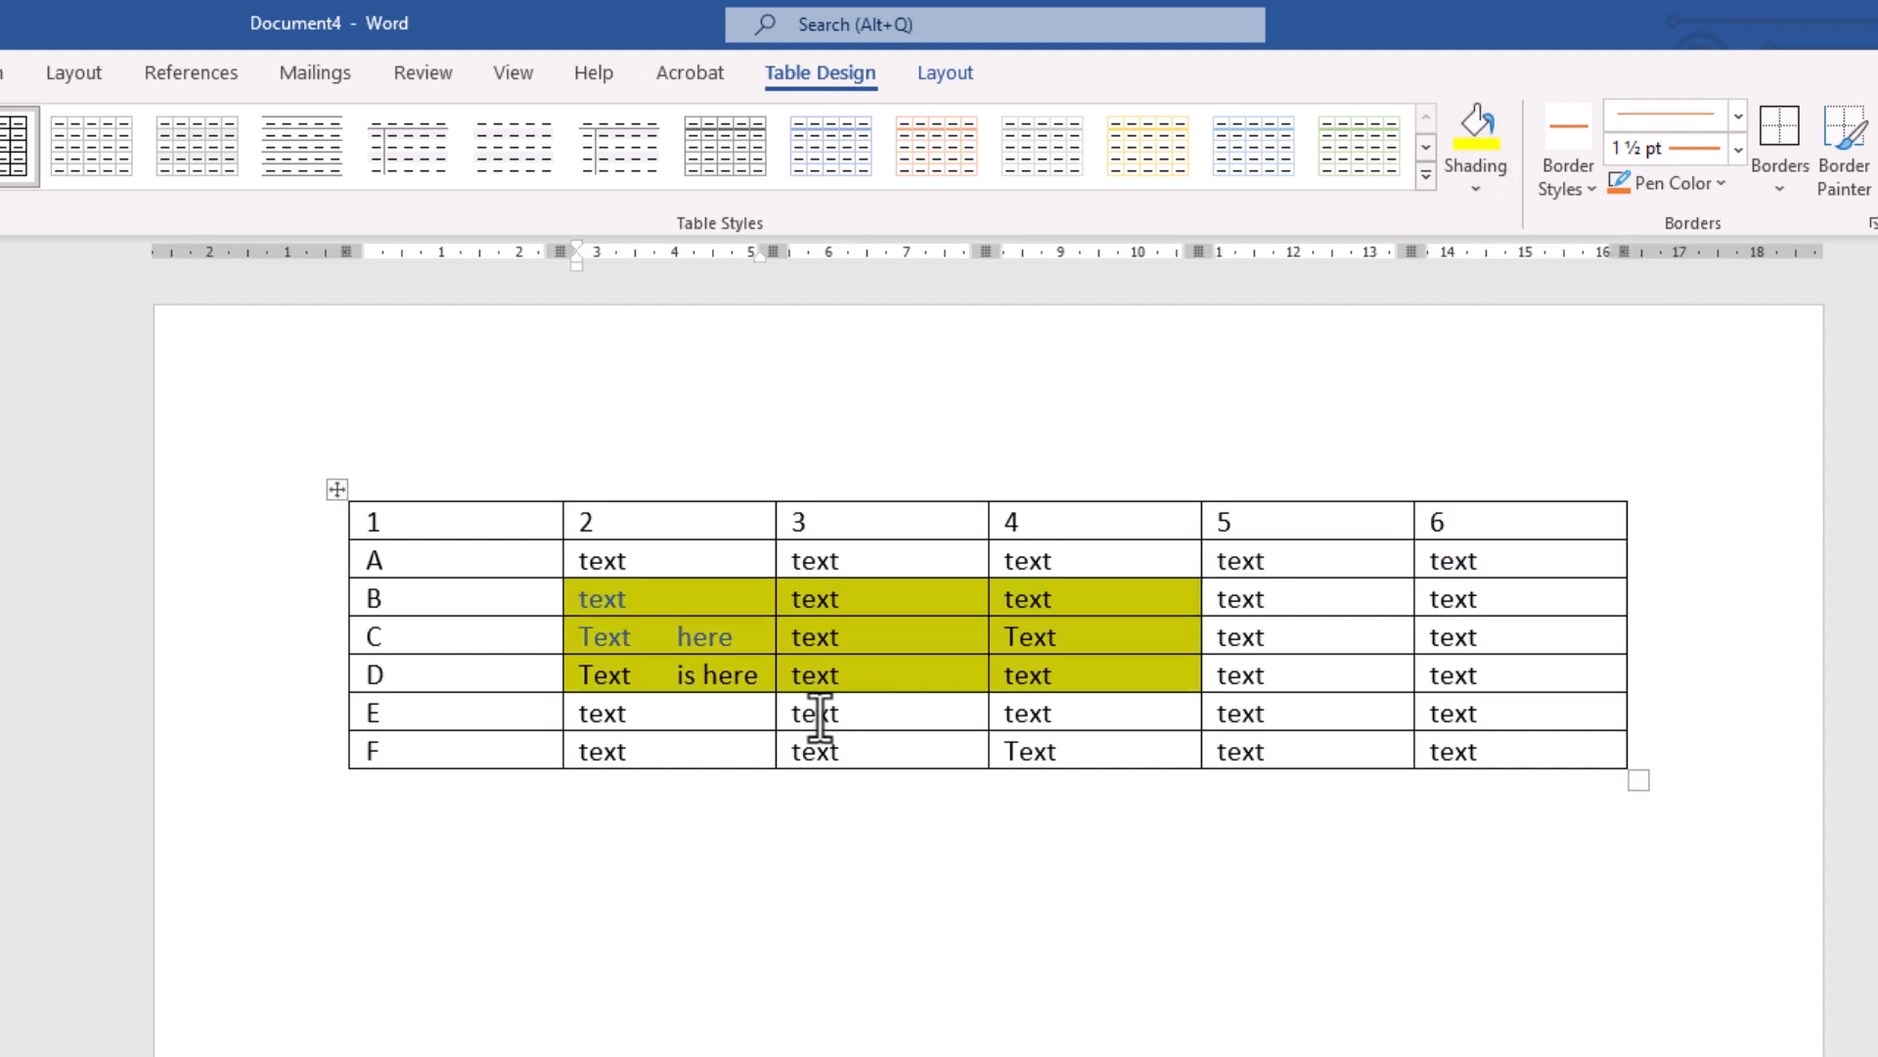
left_click(726, 608)
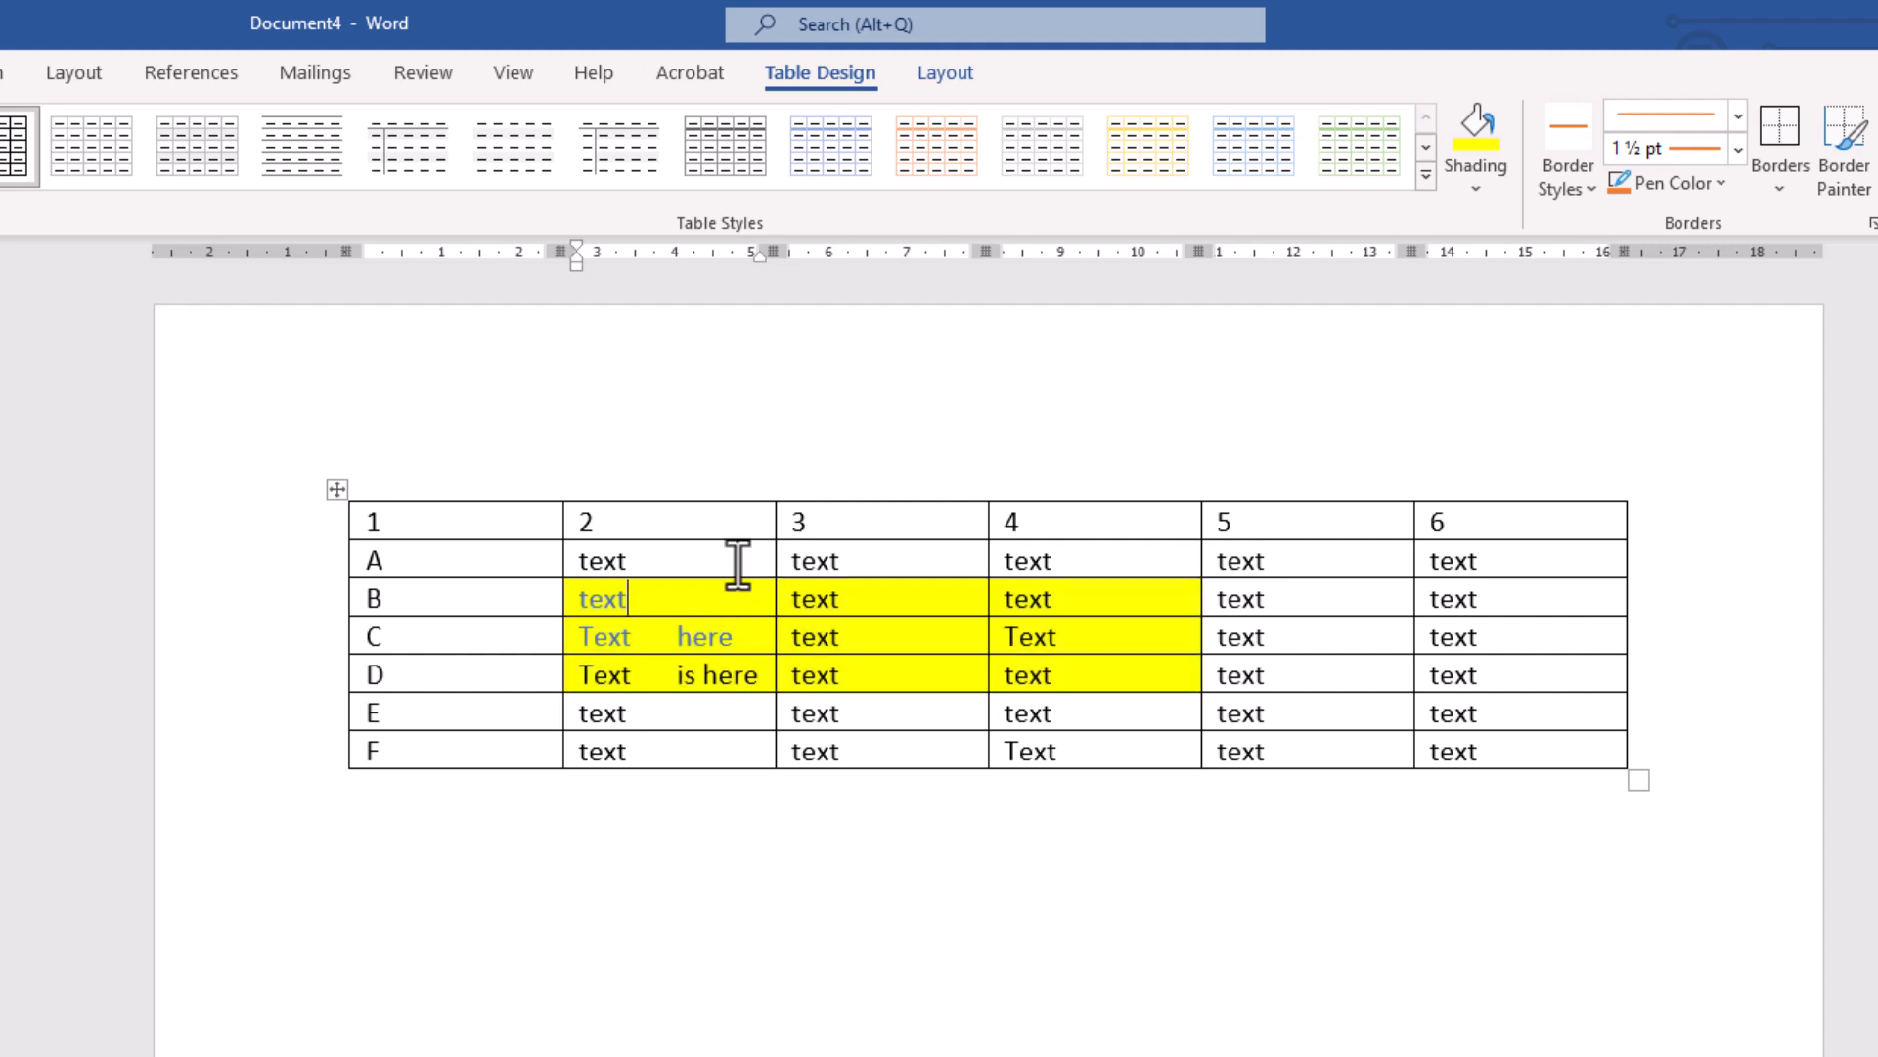
- Try the light blue grid style on the shaded table, first clearing the formatting and again maintaining it
right_click(837, 162)
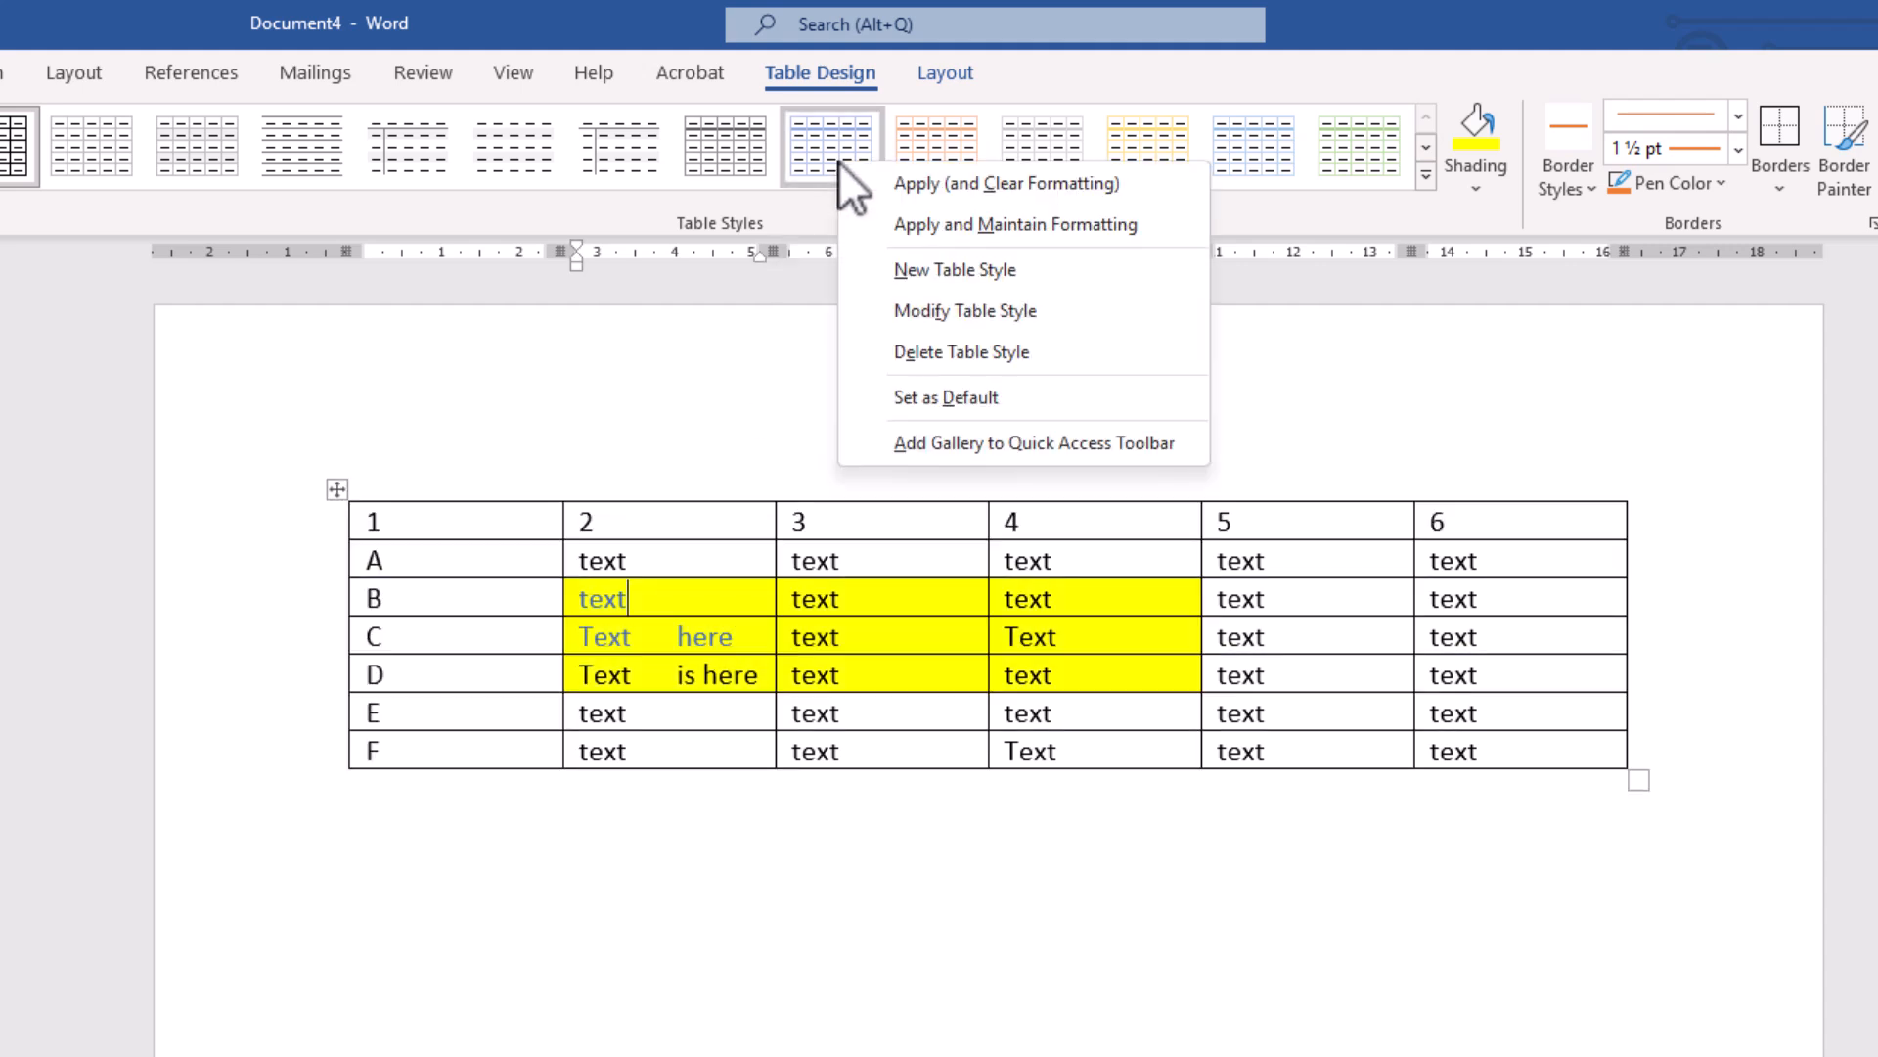
left_click(1039, 186)
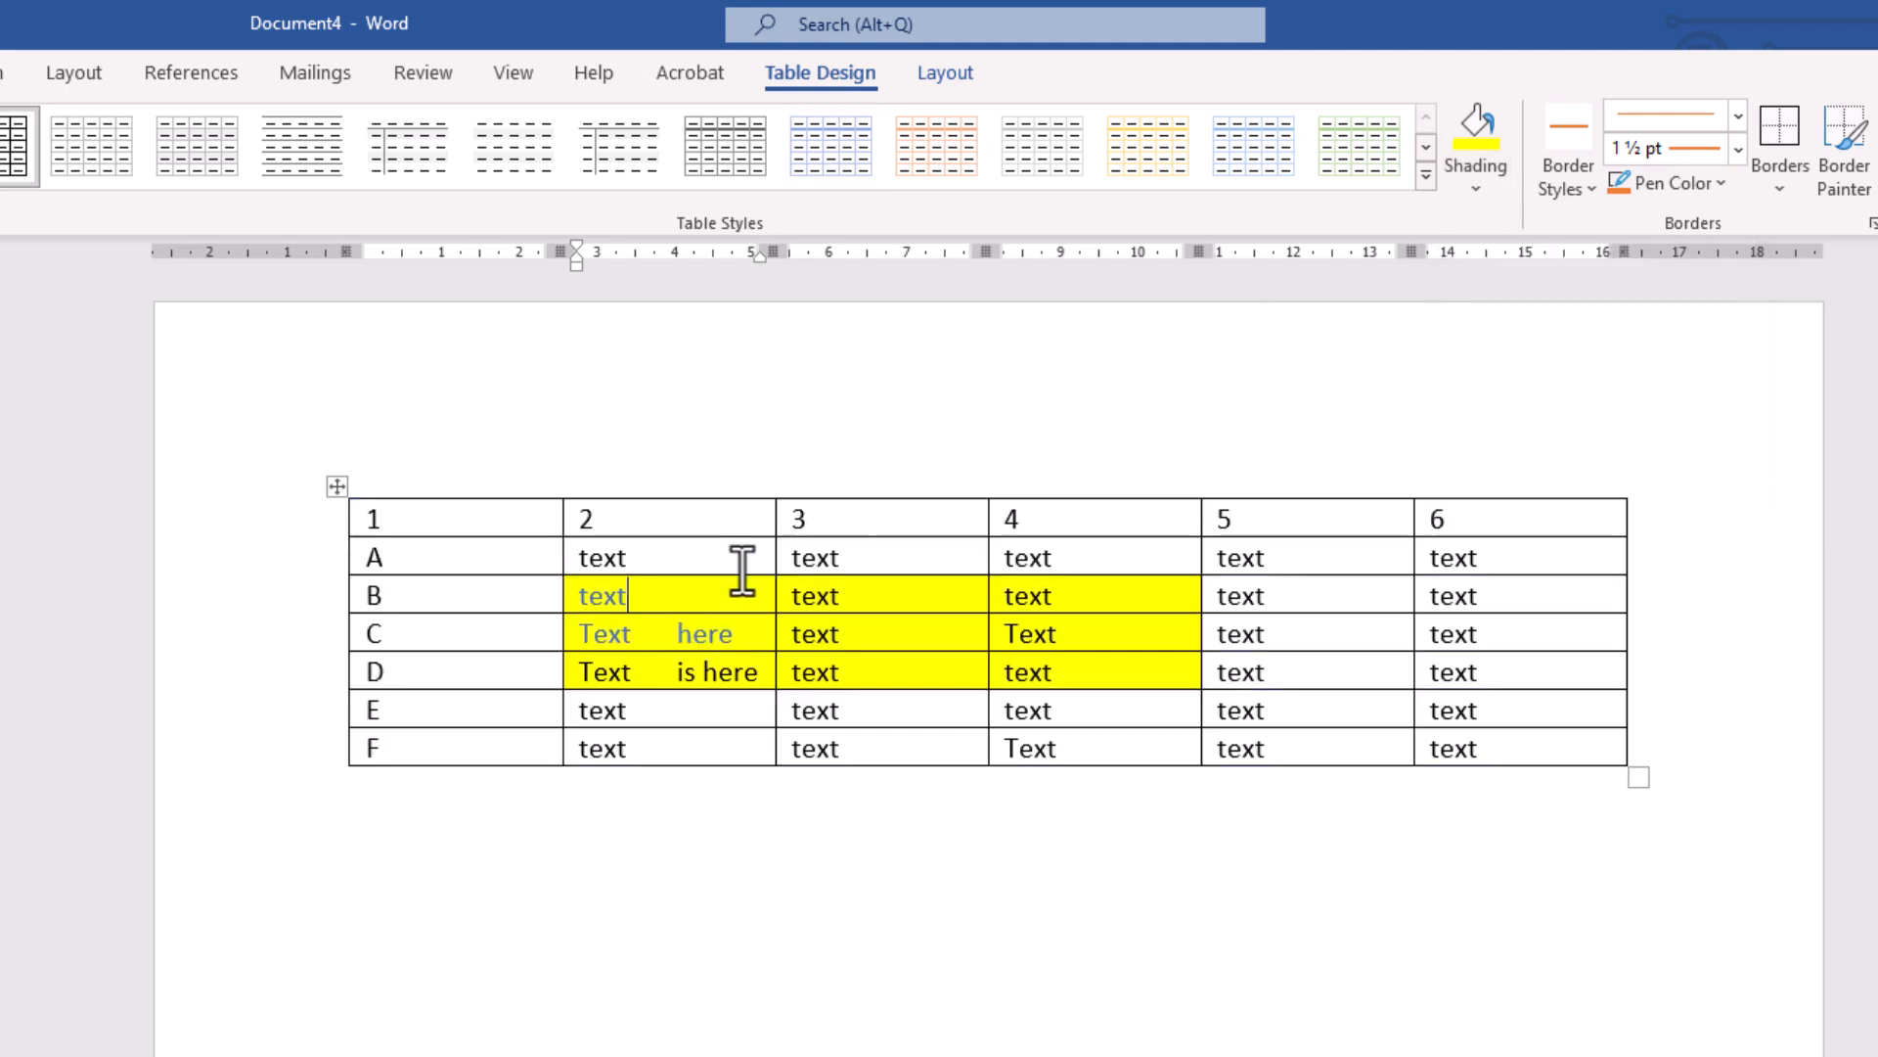
right_click(843, 161)
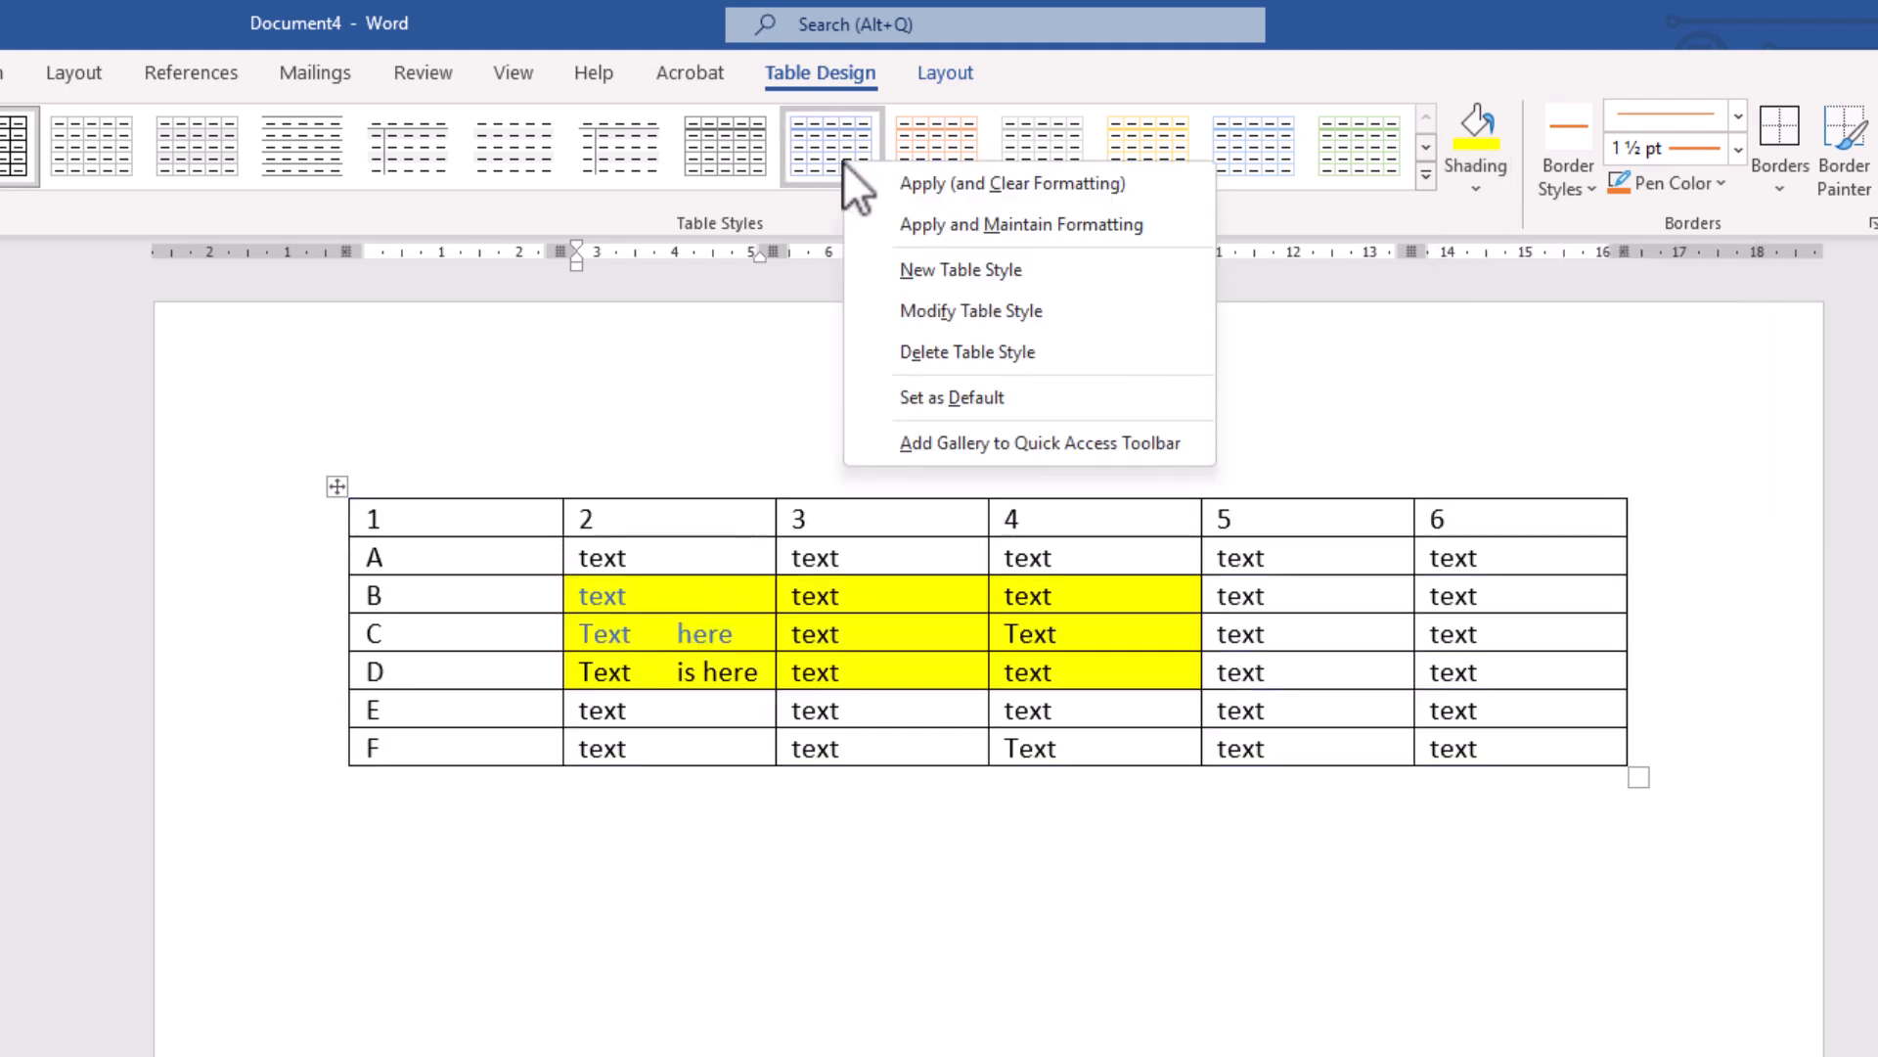
left_click(880, 224)
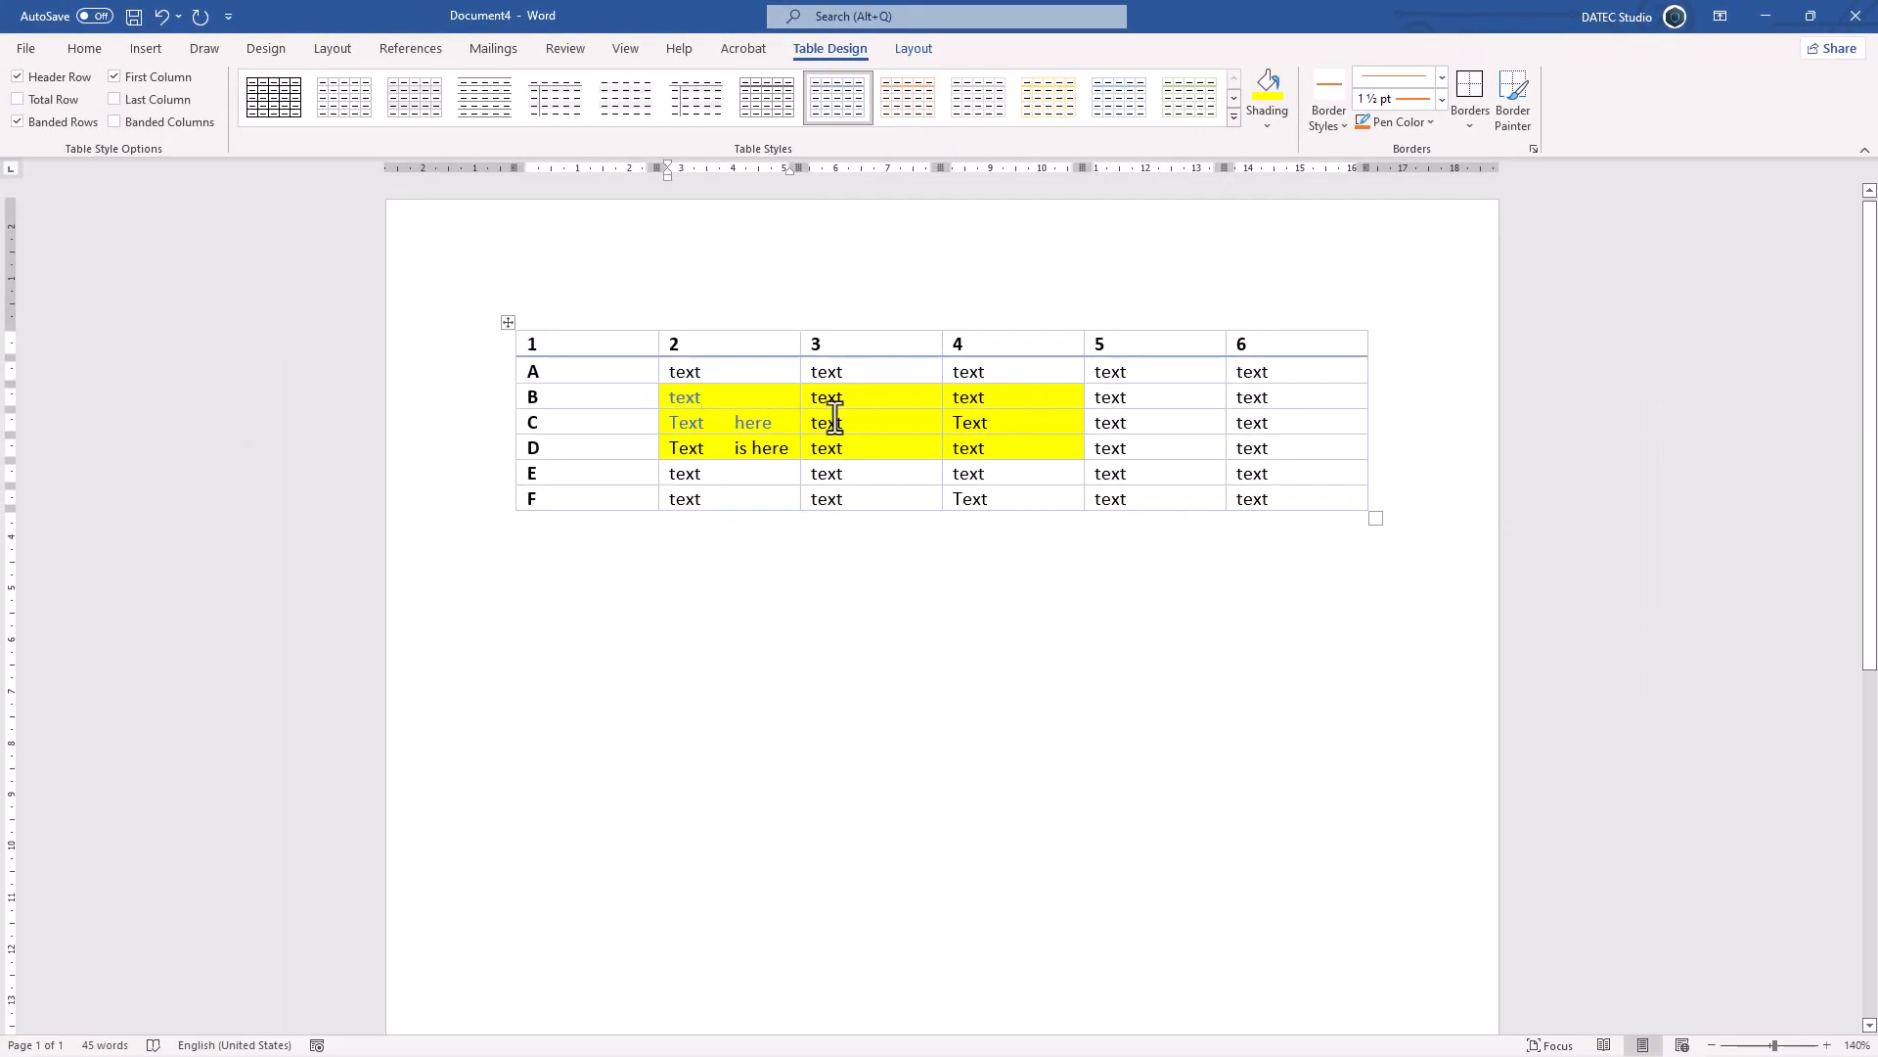
- Create a new table style named "My Style", based on Table Normal and available only in this document
right_click(837, 96)
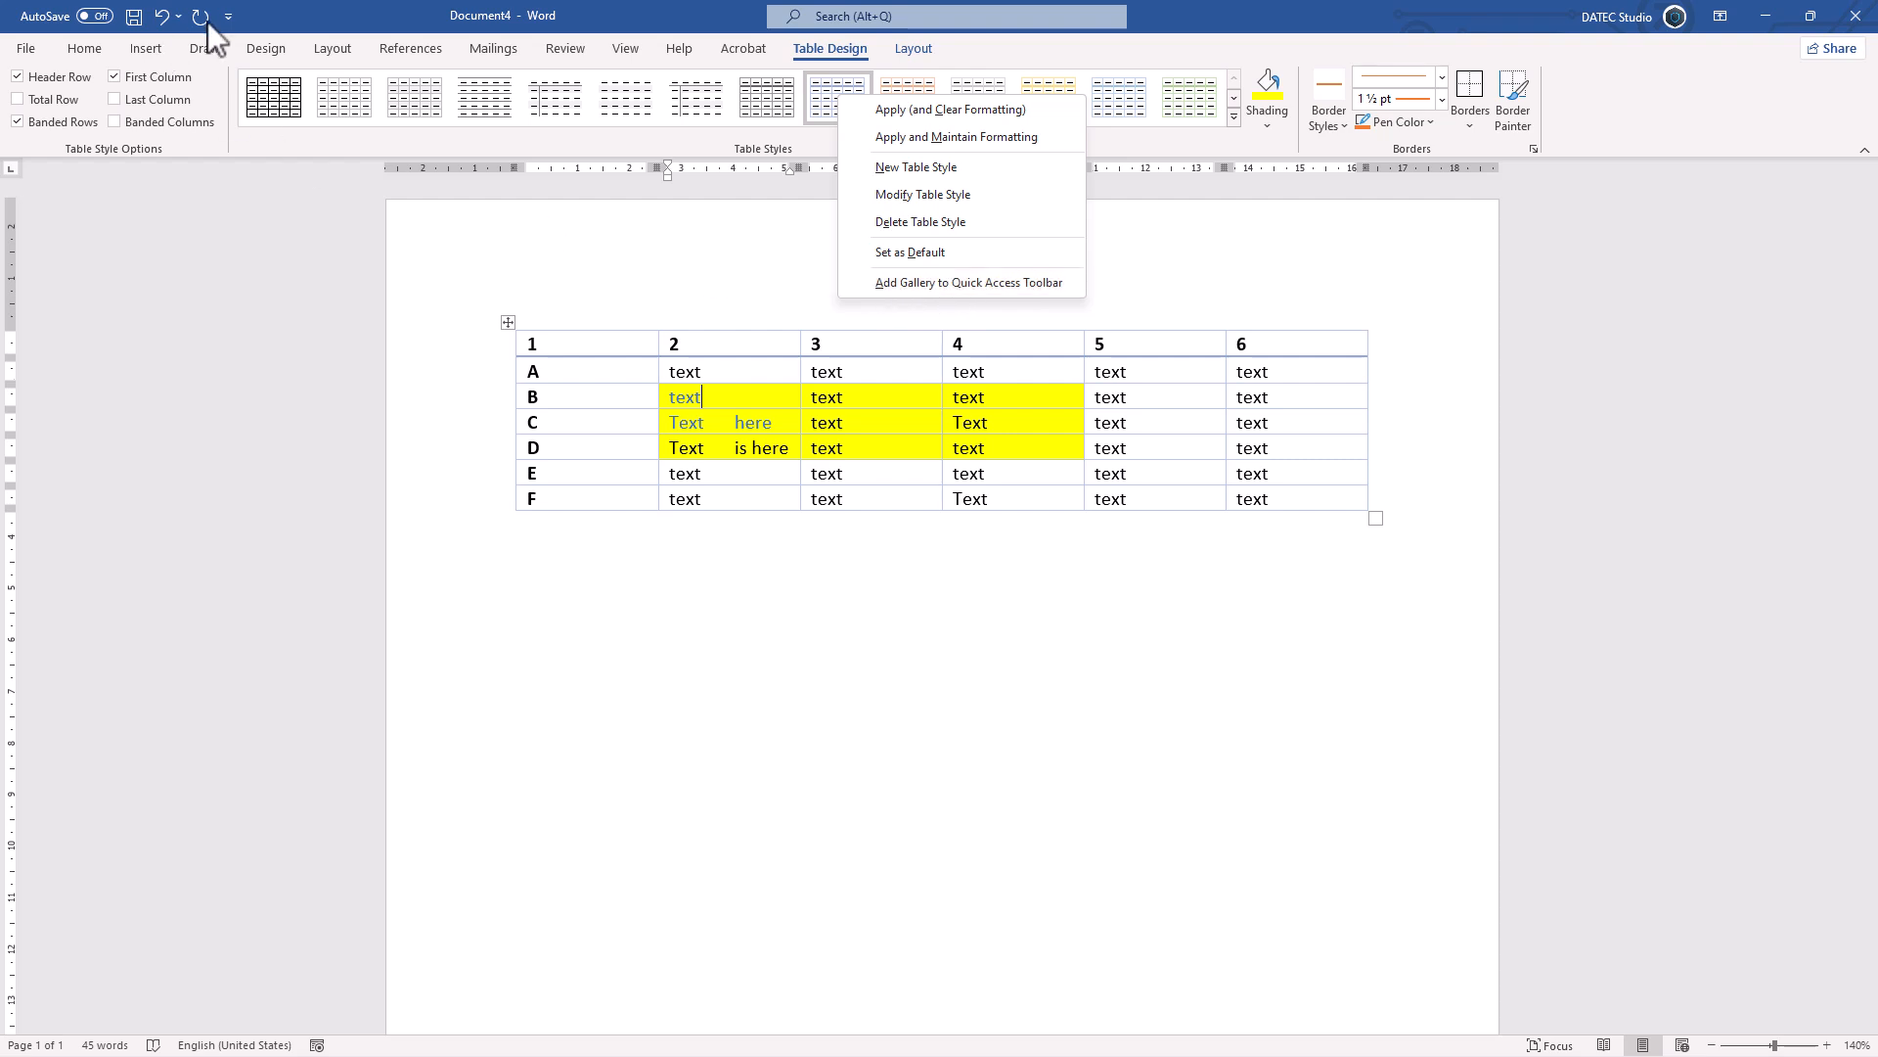
left_click(871, 168)
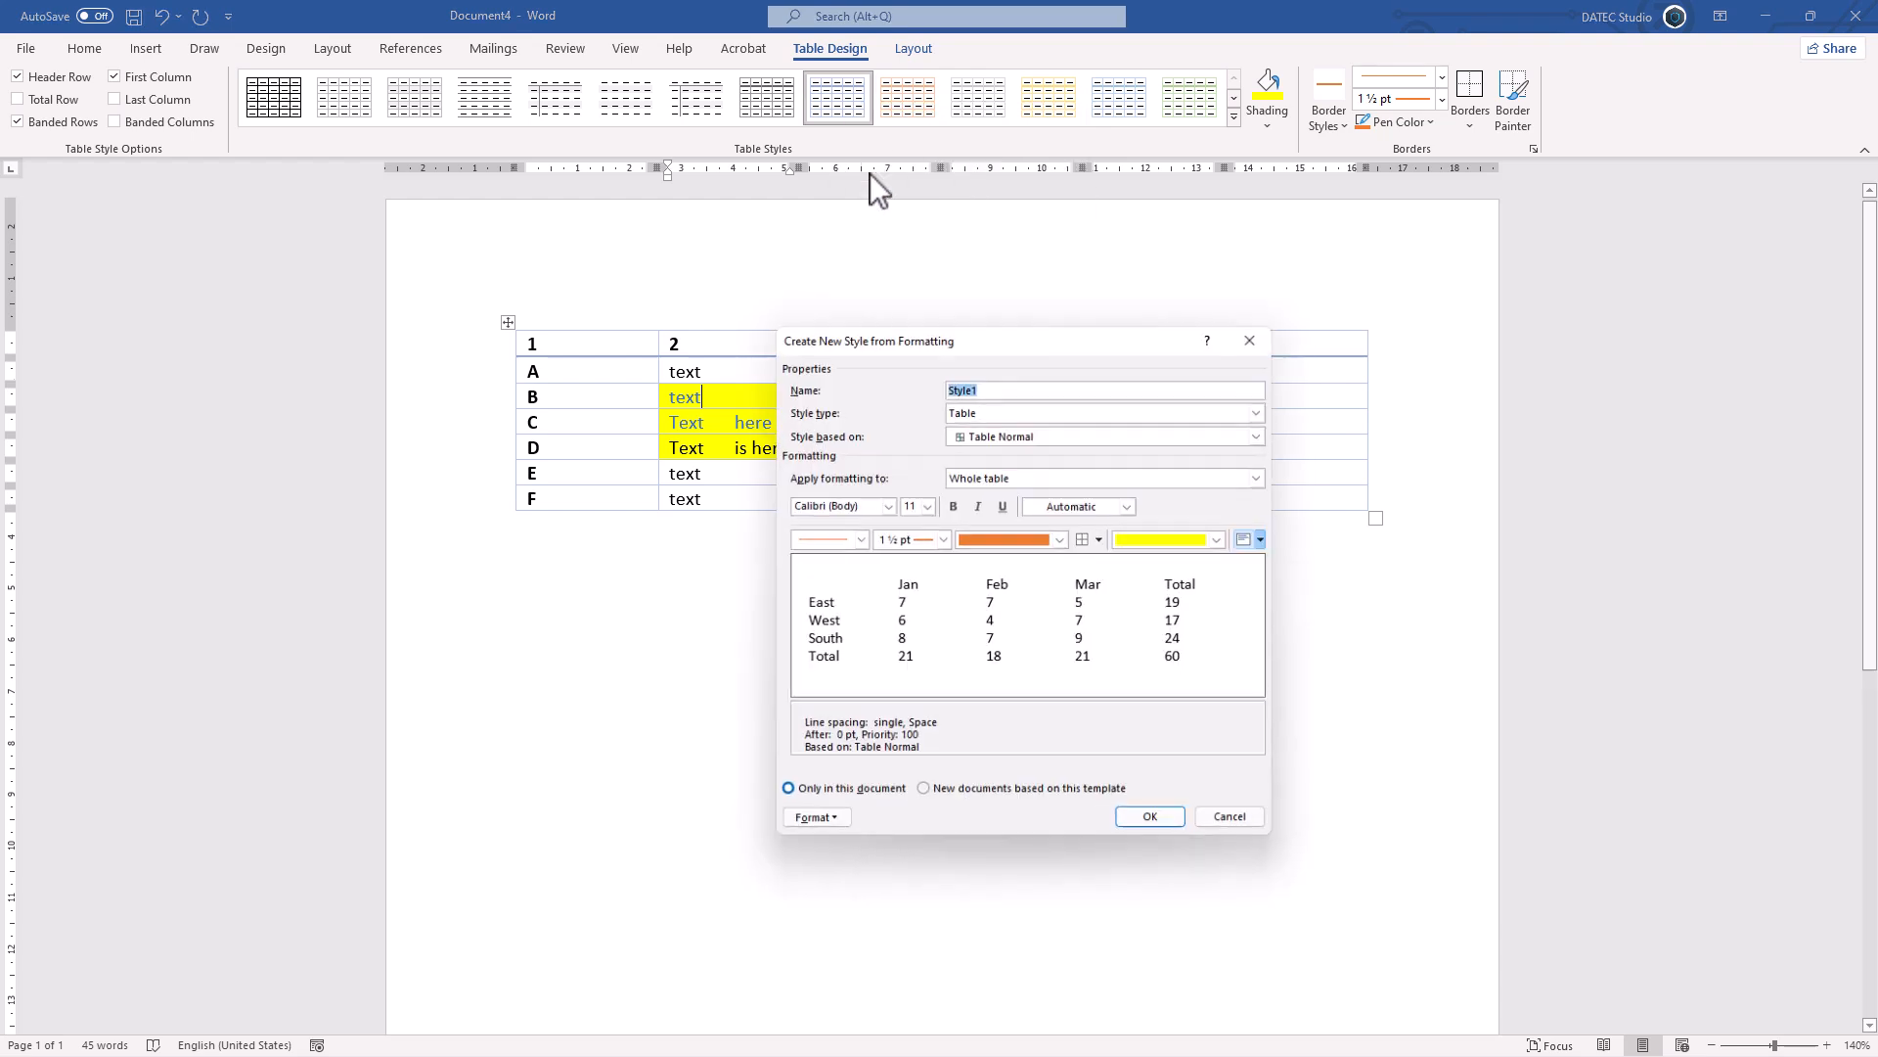
type("M")
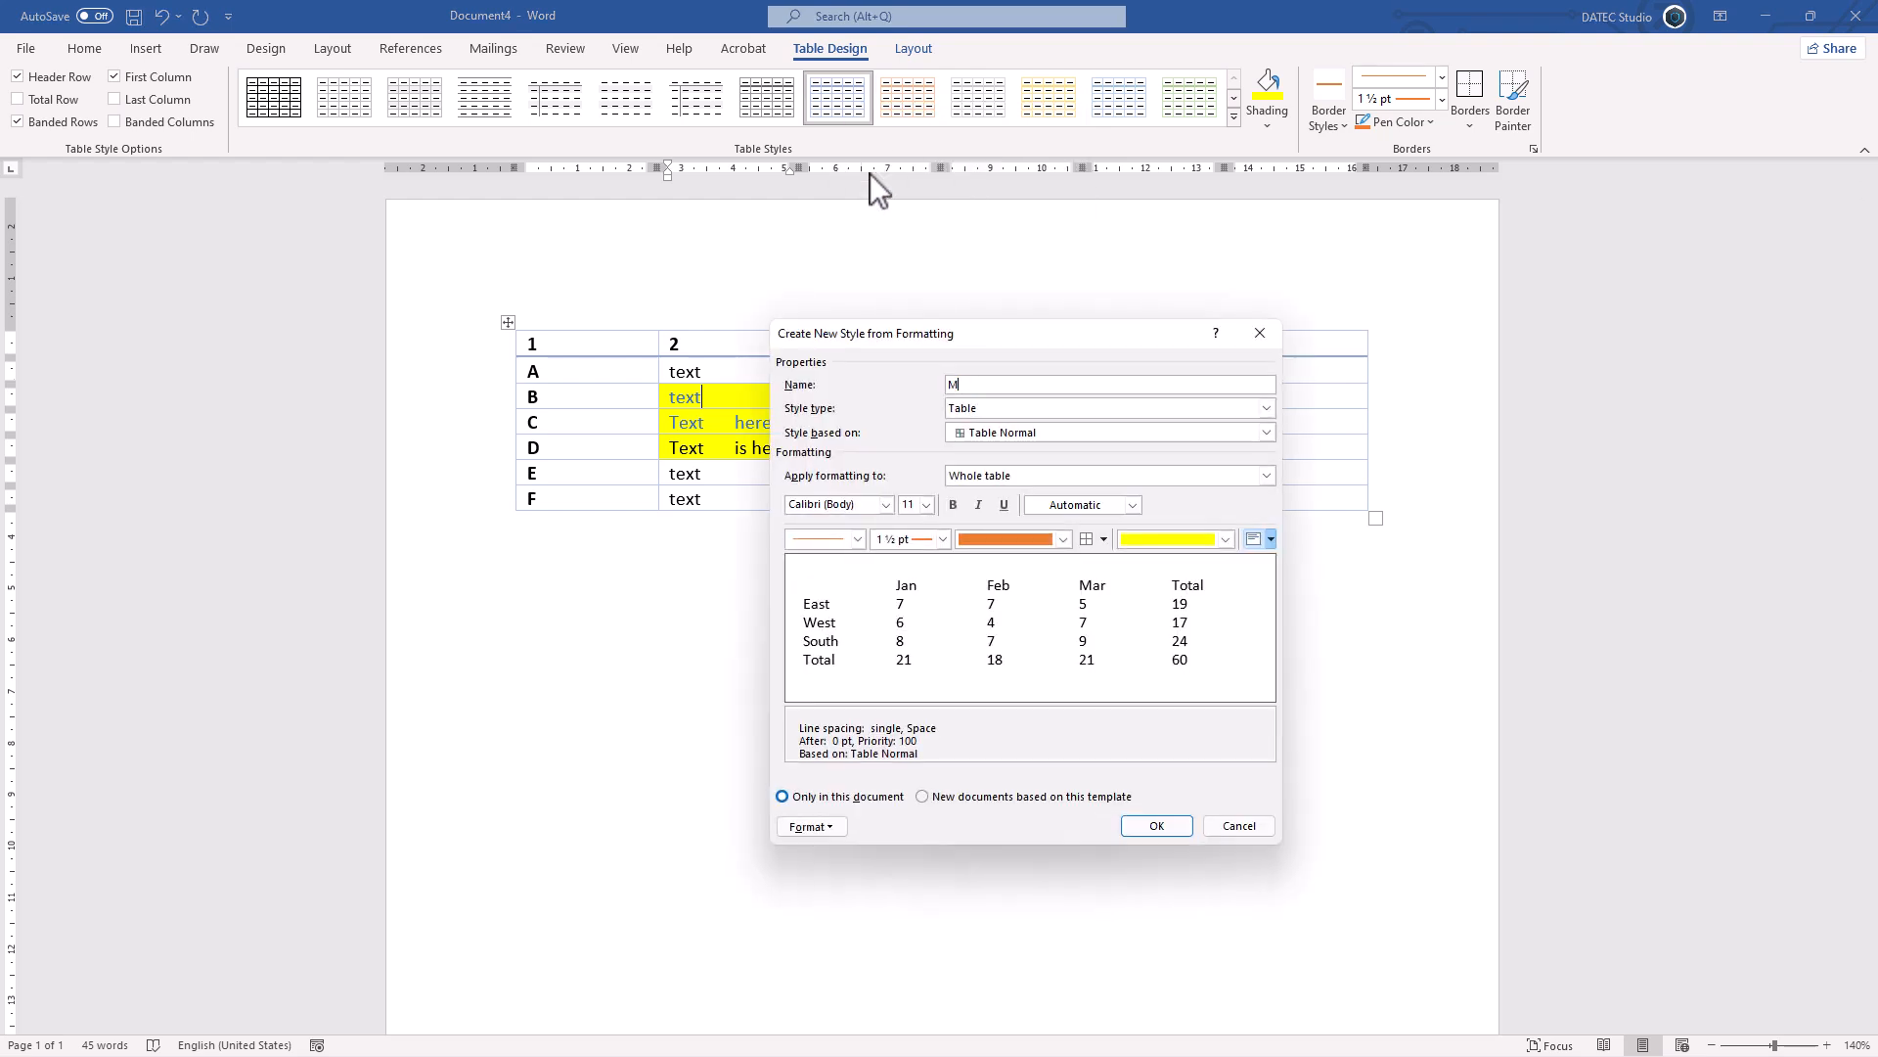
type("y Style")
left_click(1155, 825)
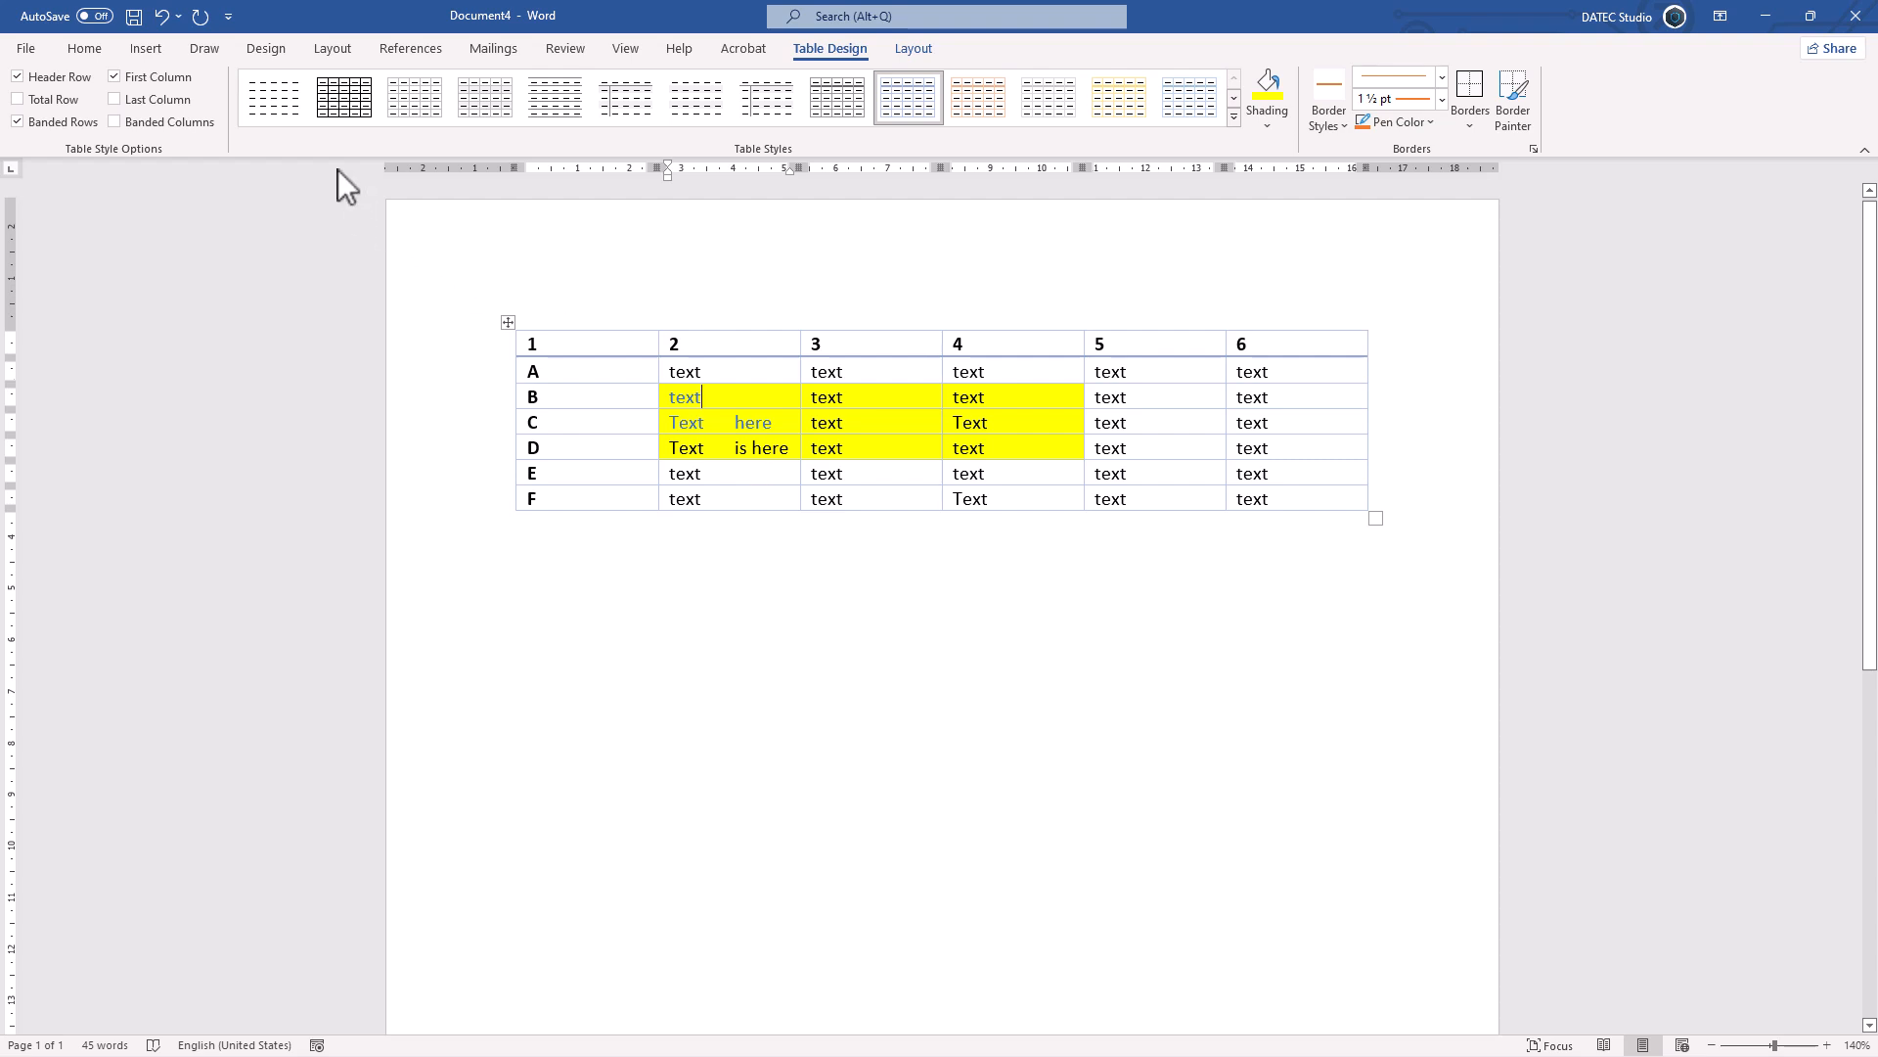
- Apply My Style to the table and check its borders in the print preview
left_click(278, 113)
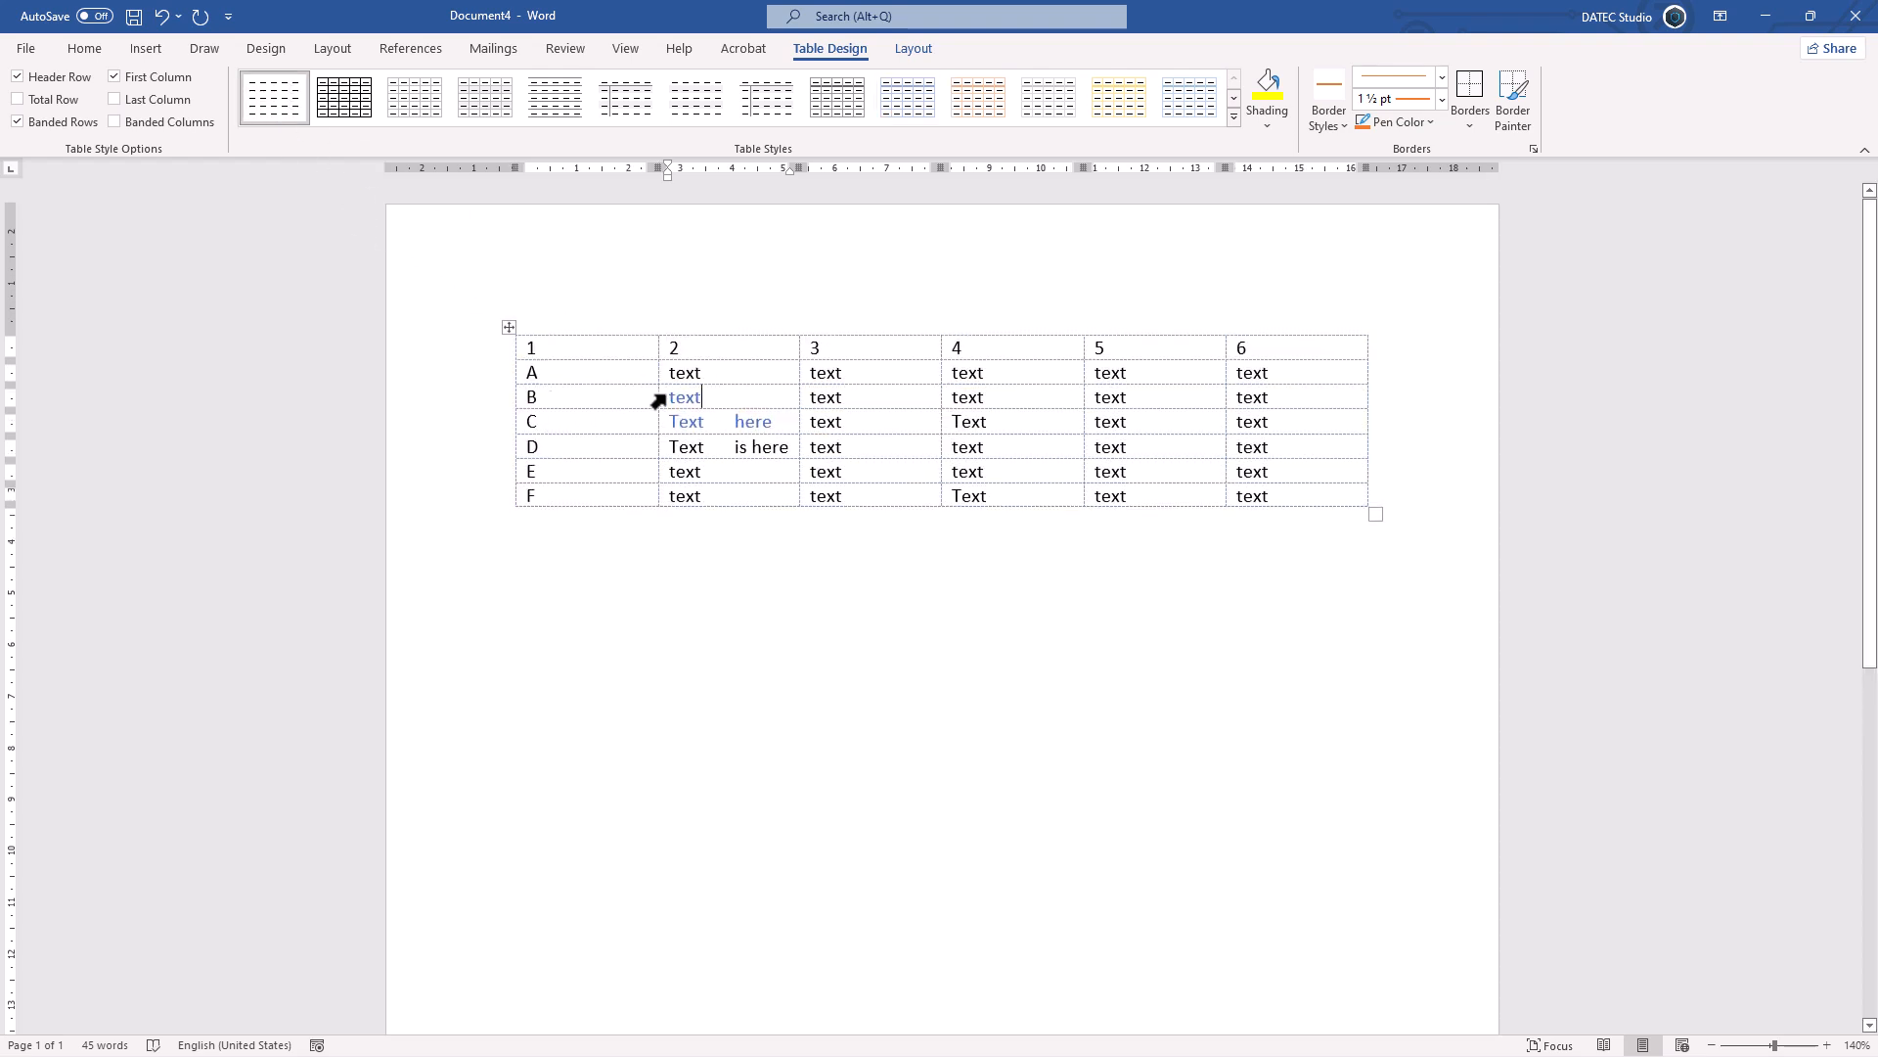
mouse_move(655, 331)
key("ctrl+p")
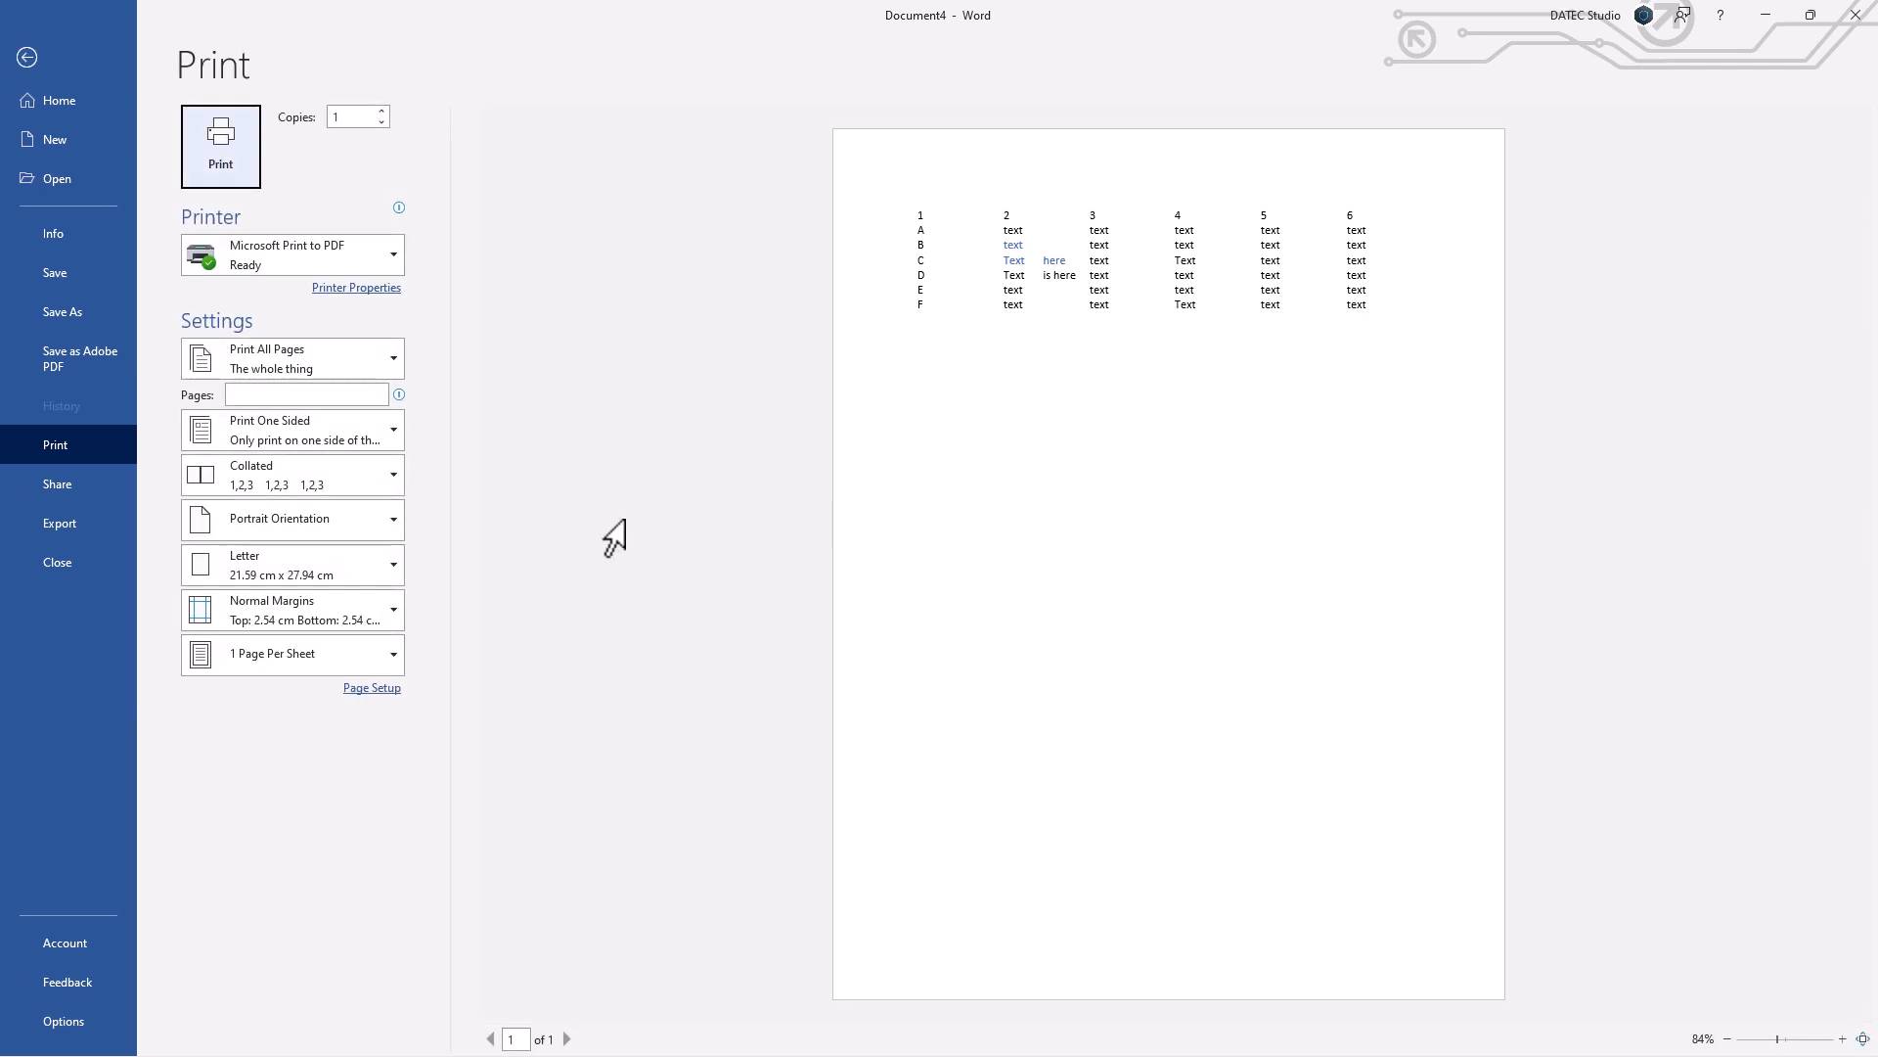
key("Escape")
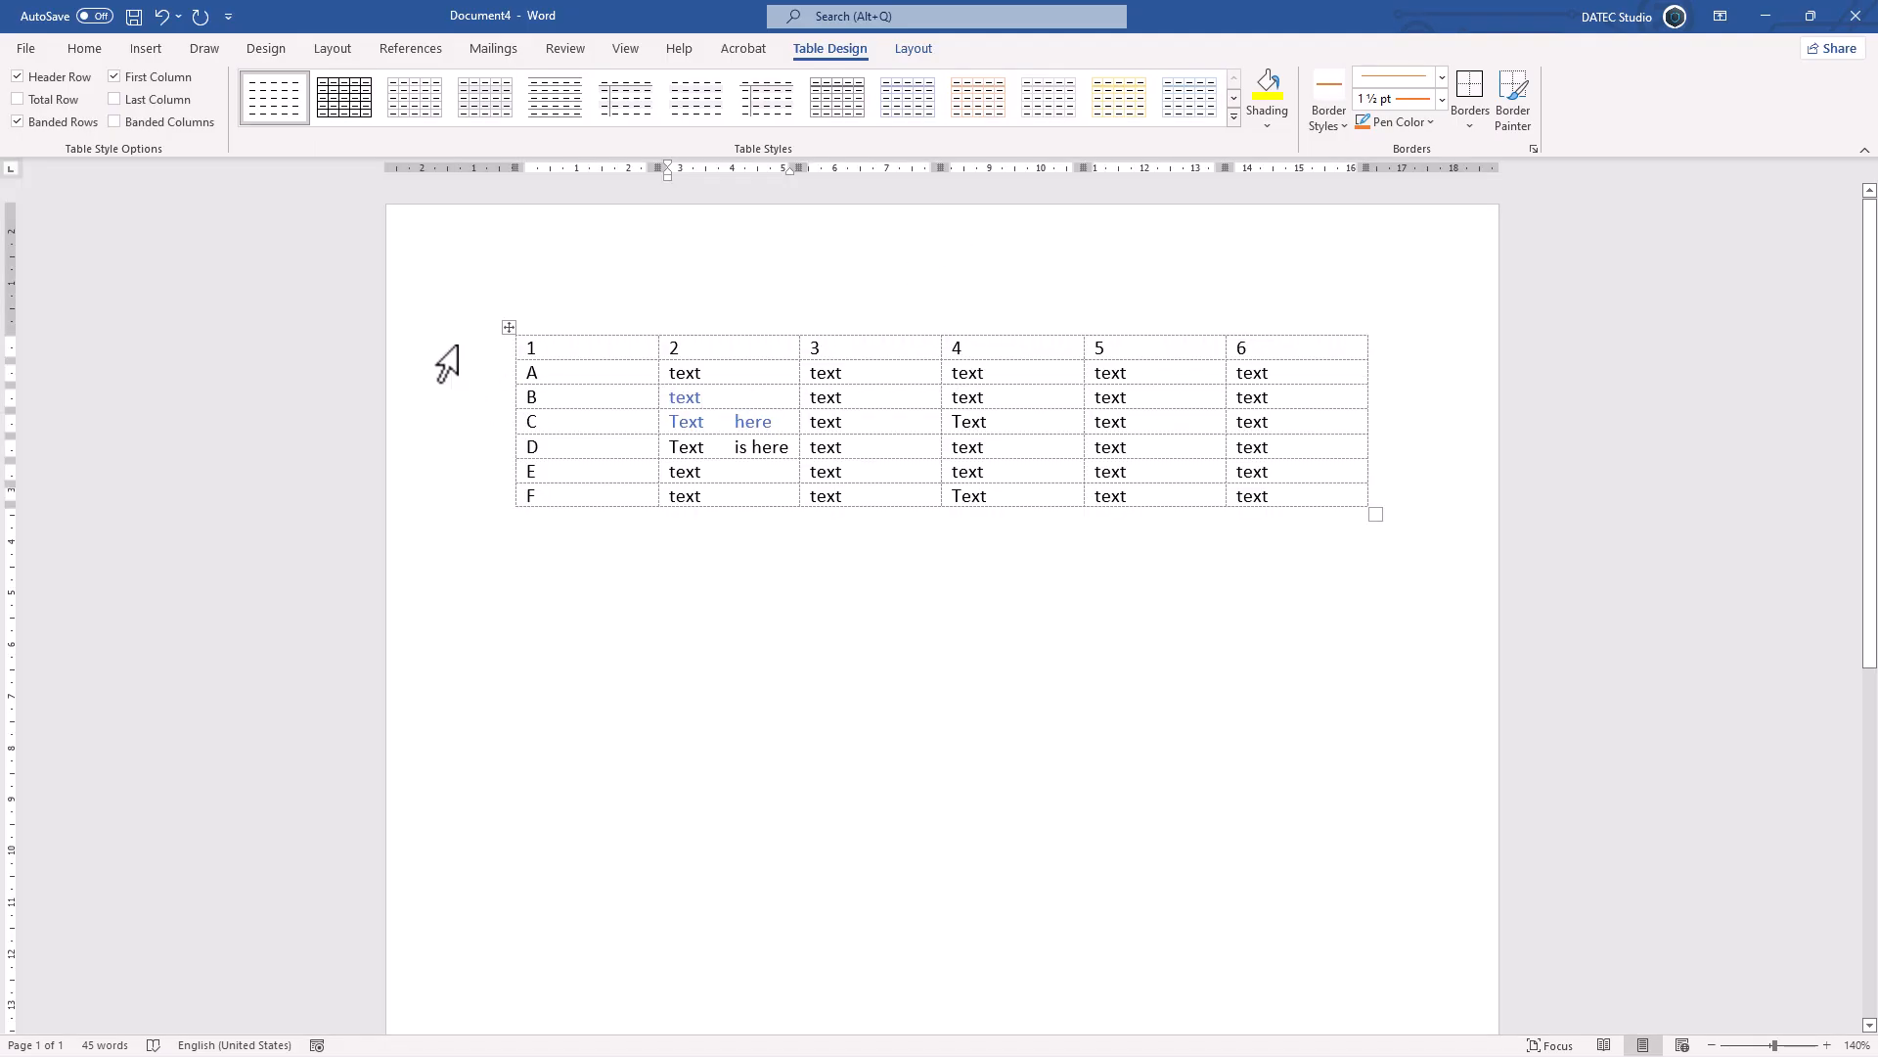
- Open the My Style table style for modification
right_click(286, 96)
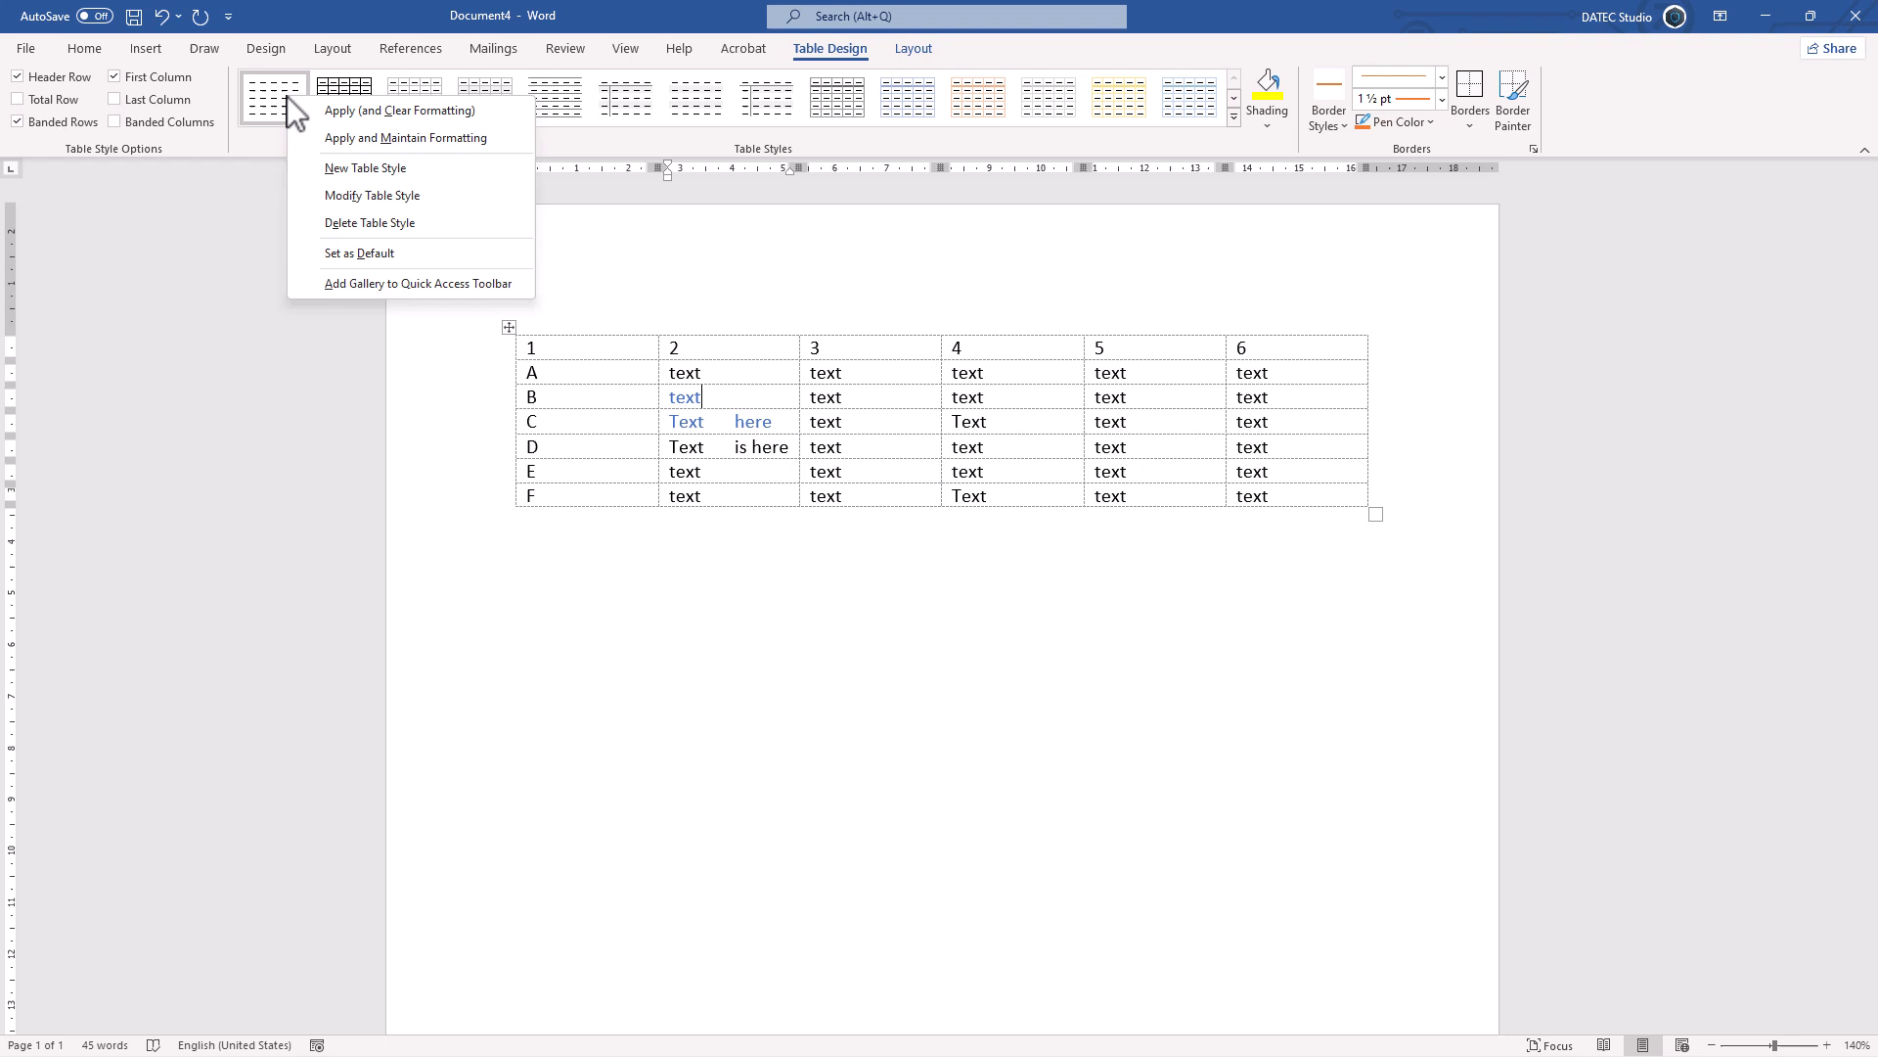
left_click(439, 201)
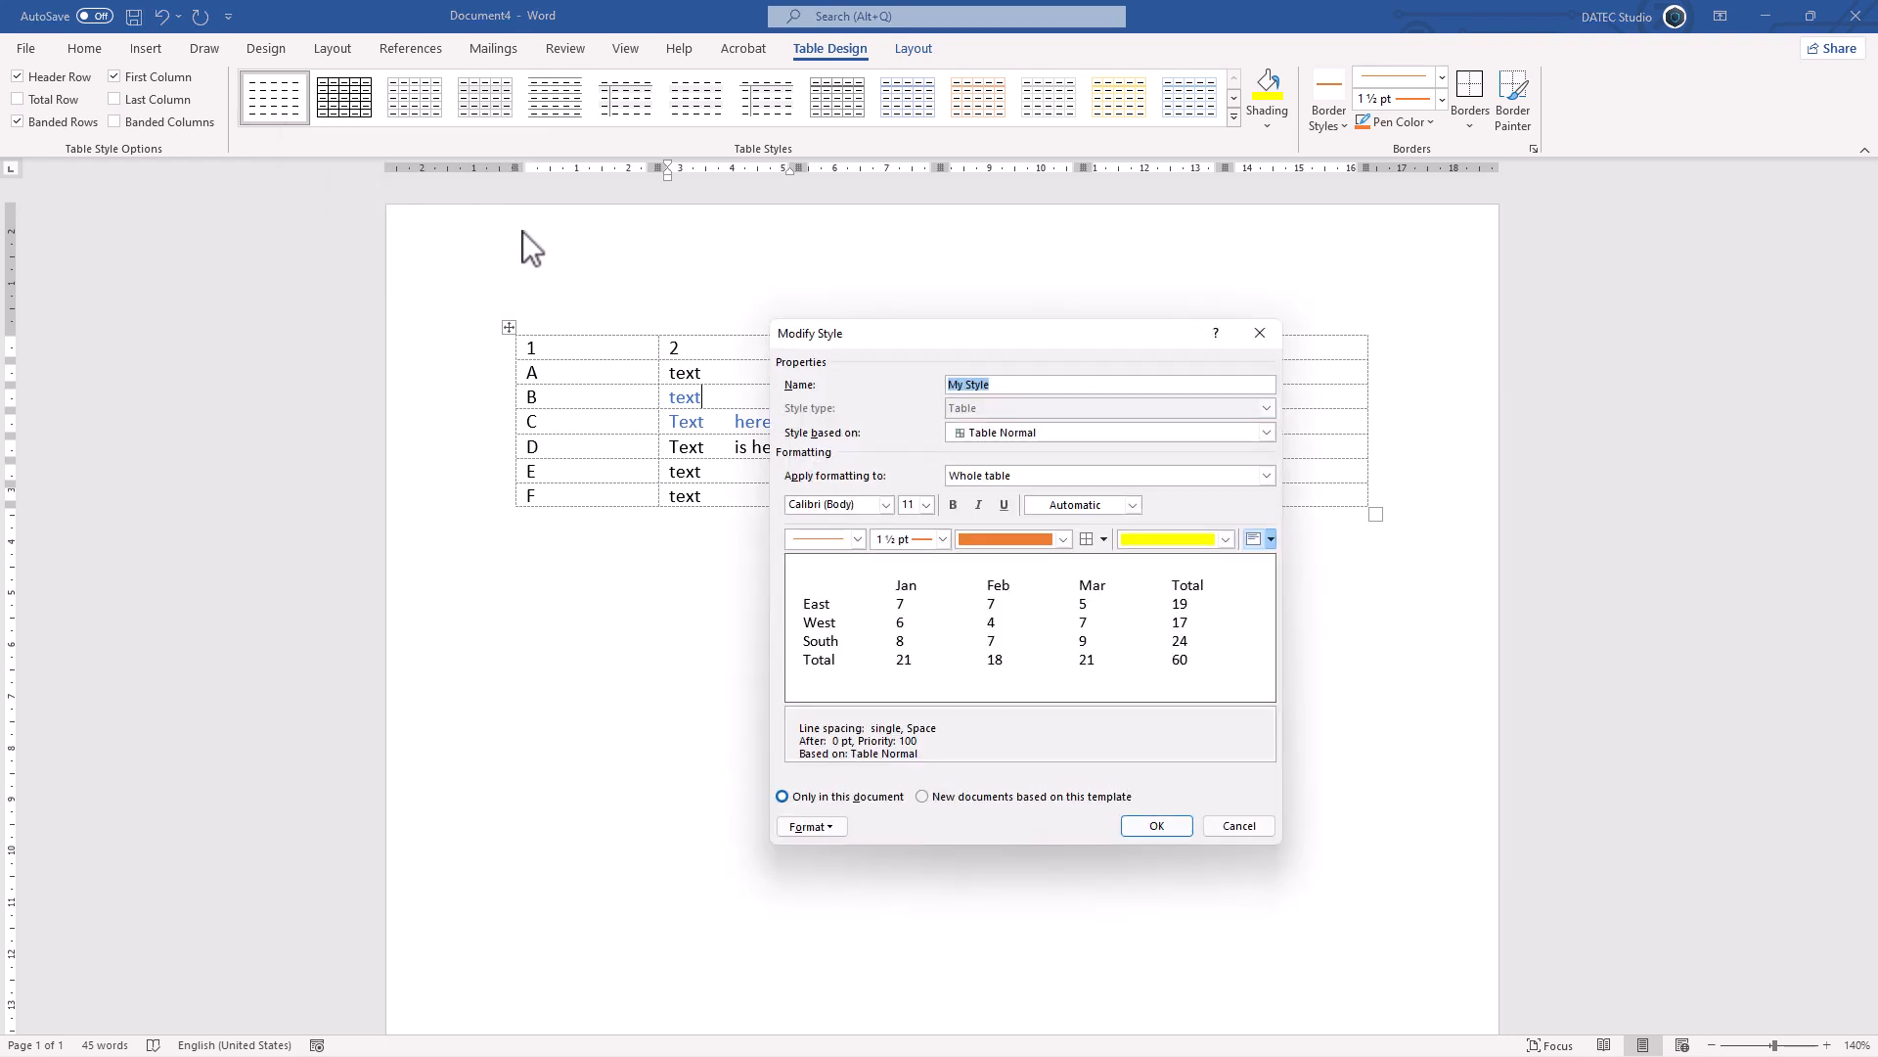
left_click(1015, 386)
- Try basing My Style on Table Contemporary and Table Grid 2, and set it back to Table Normal
left_click(1010, 433)
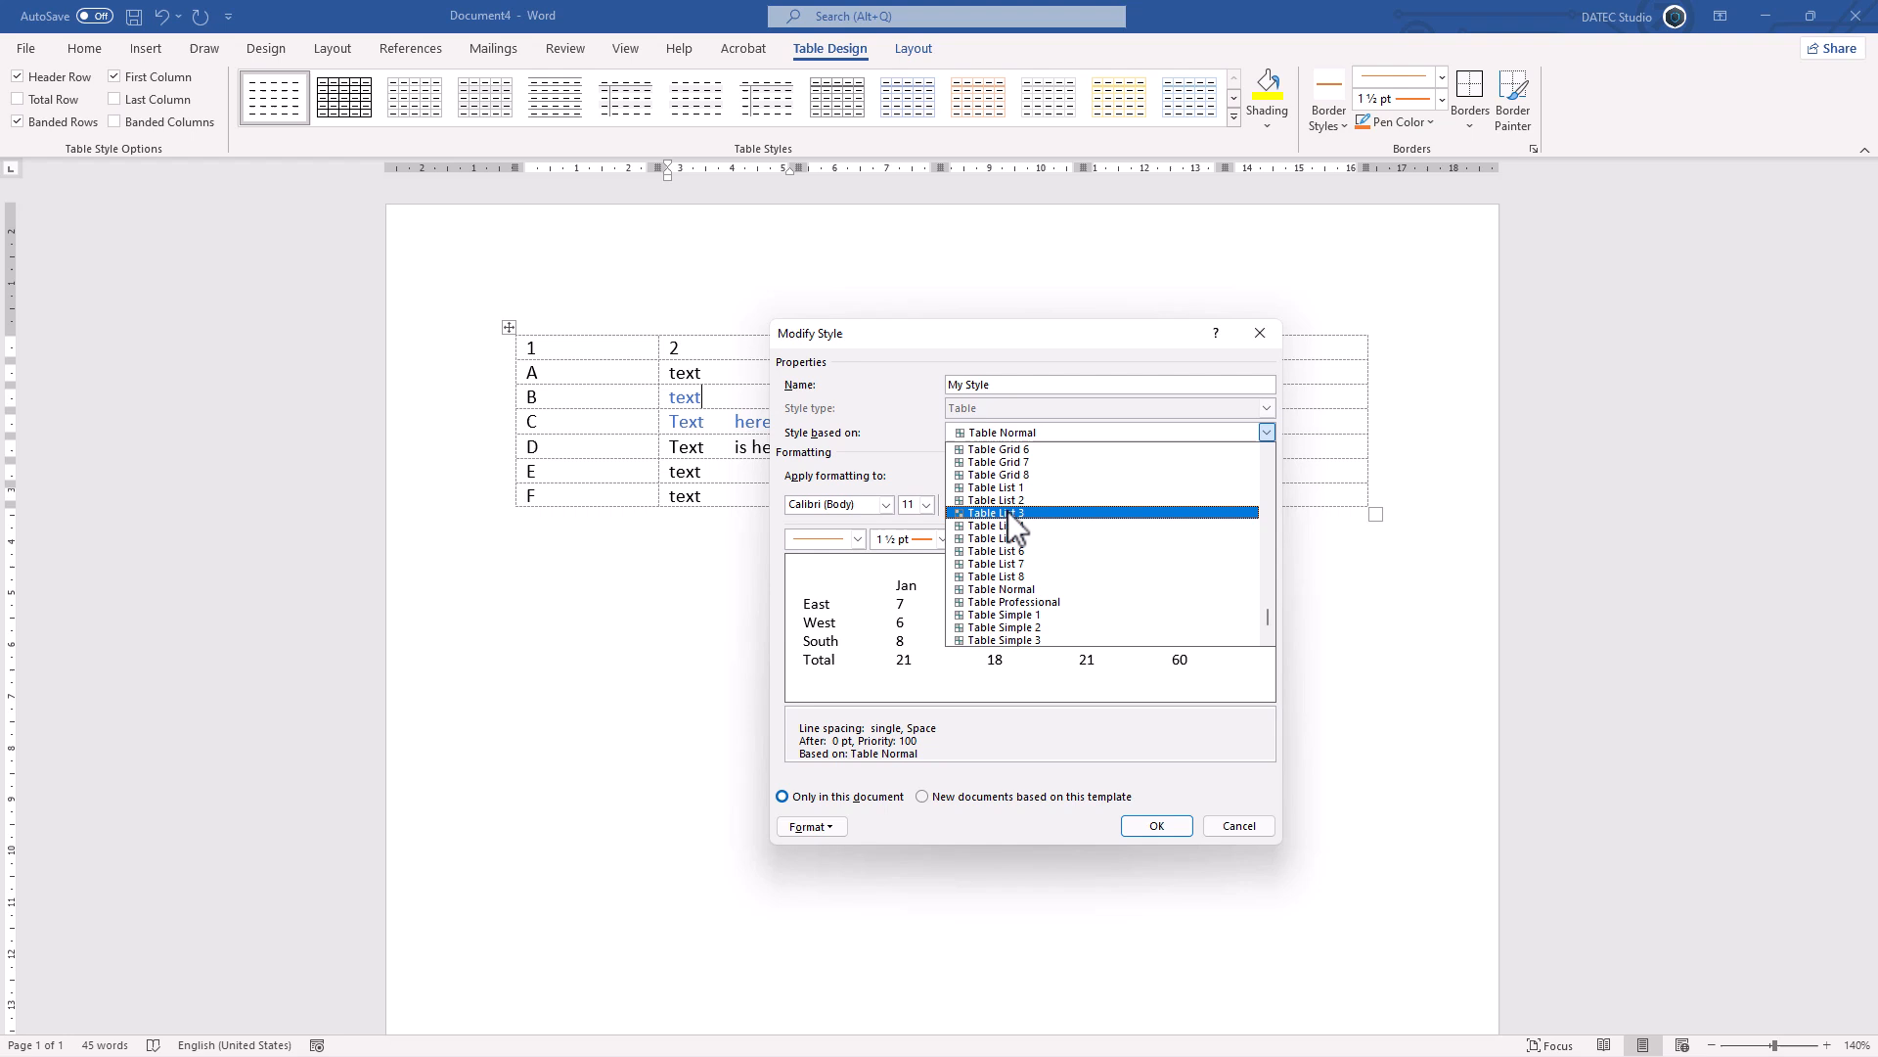
scroll(1004, 493, "up", 1)
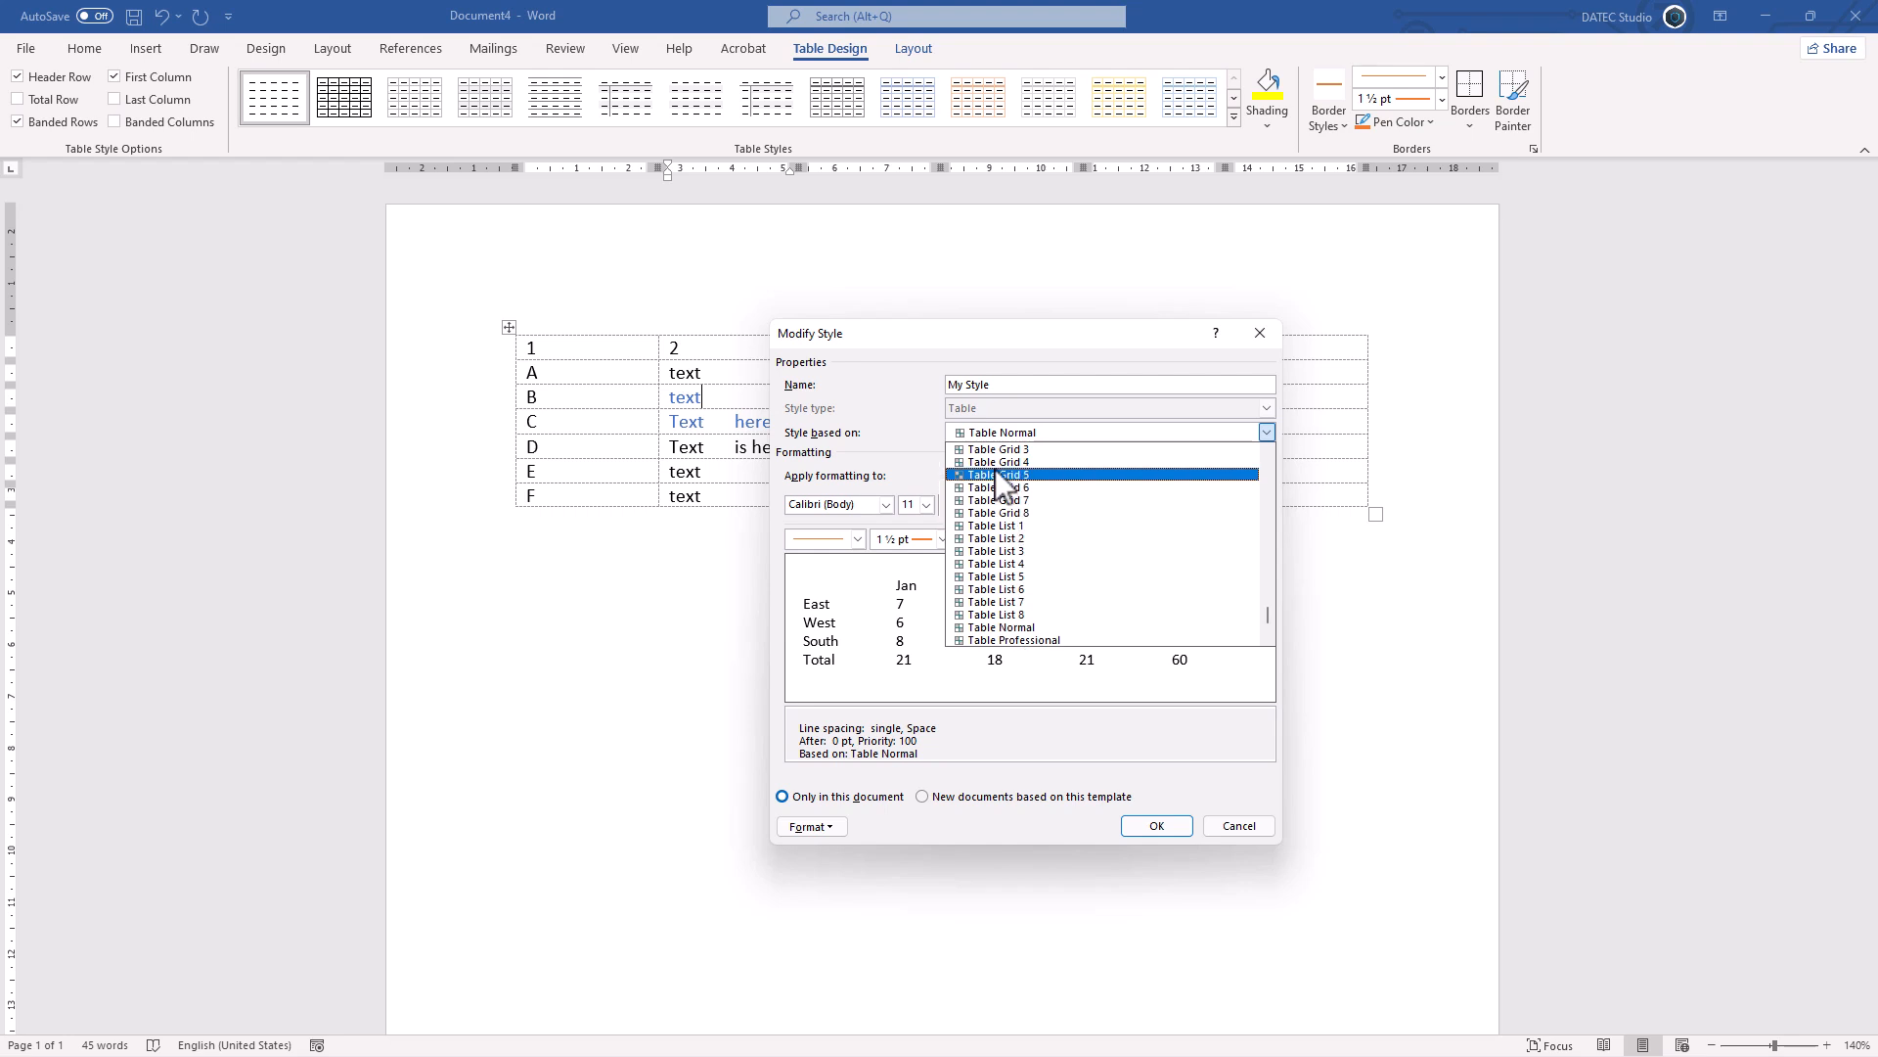
scroll(995, 468, "up", 2)
left_click(995, 449)
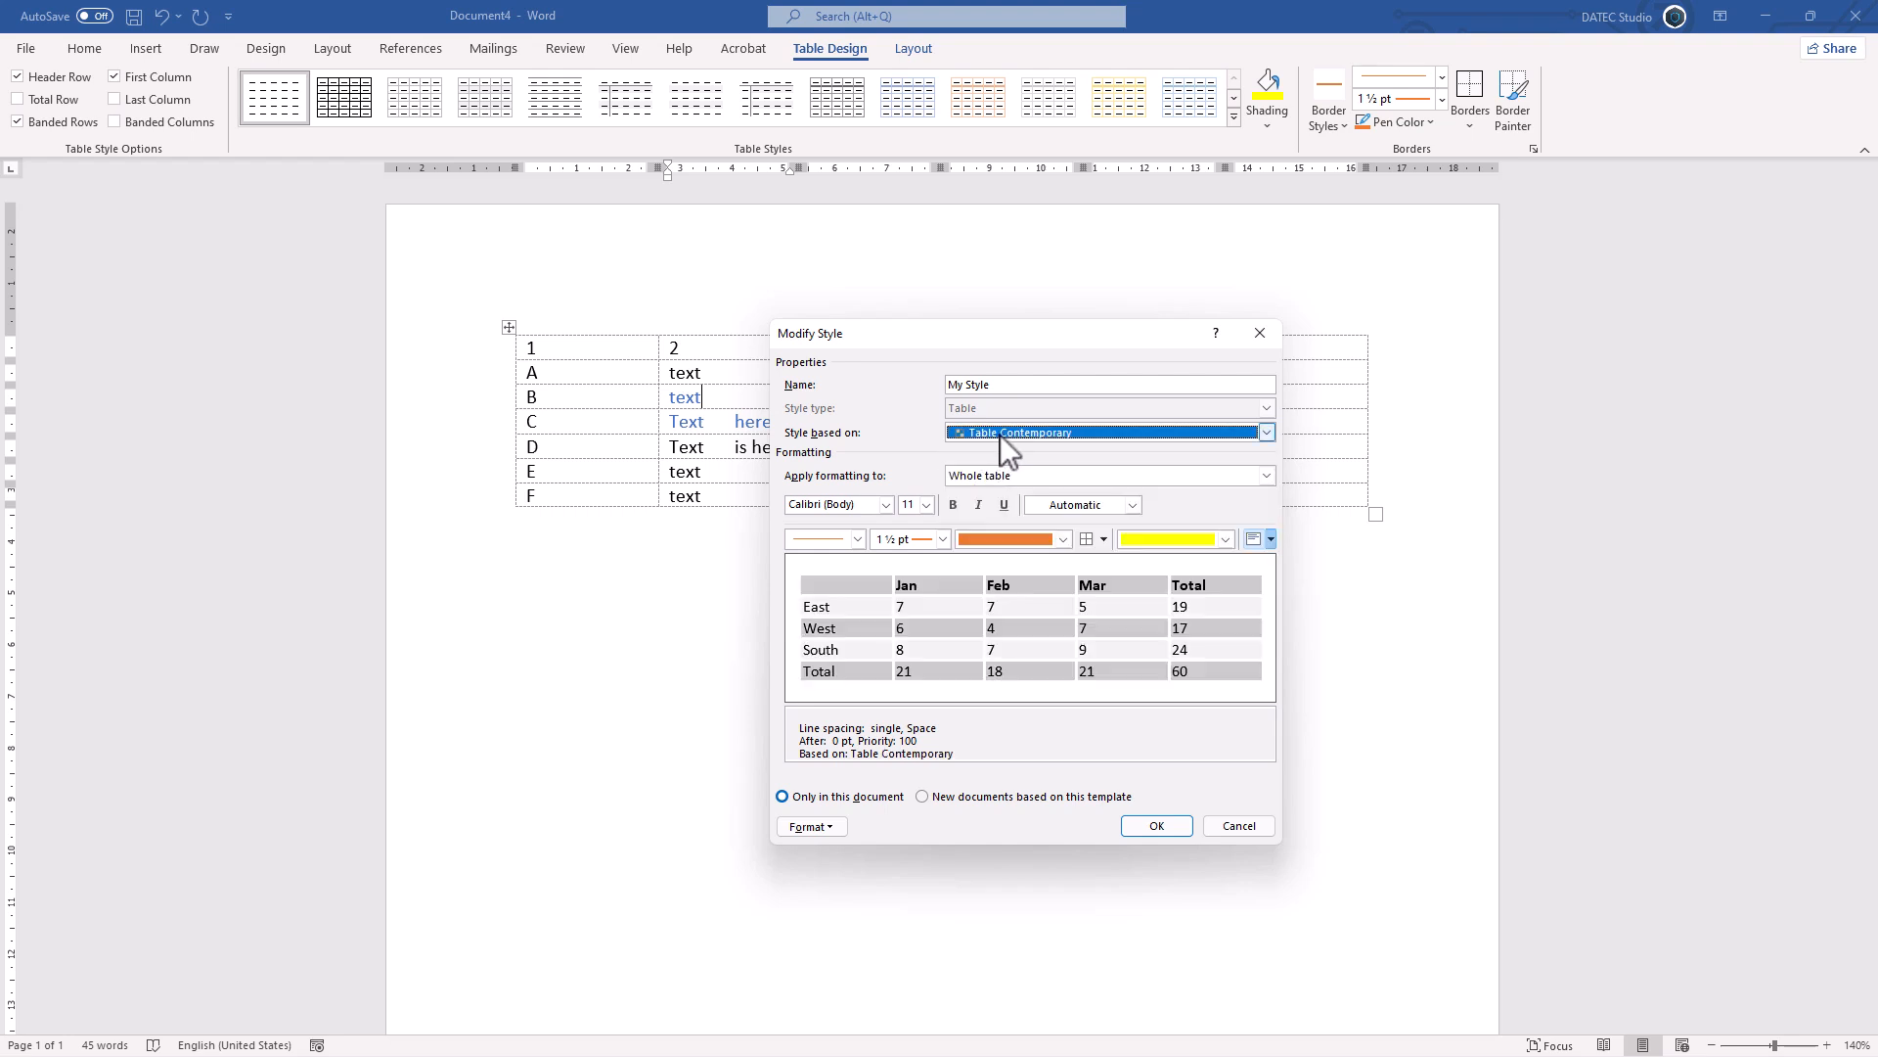
left_click(1000, 435)
left_click(1011, 486)
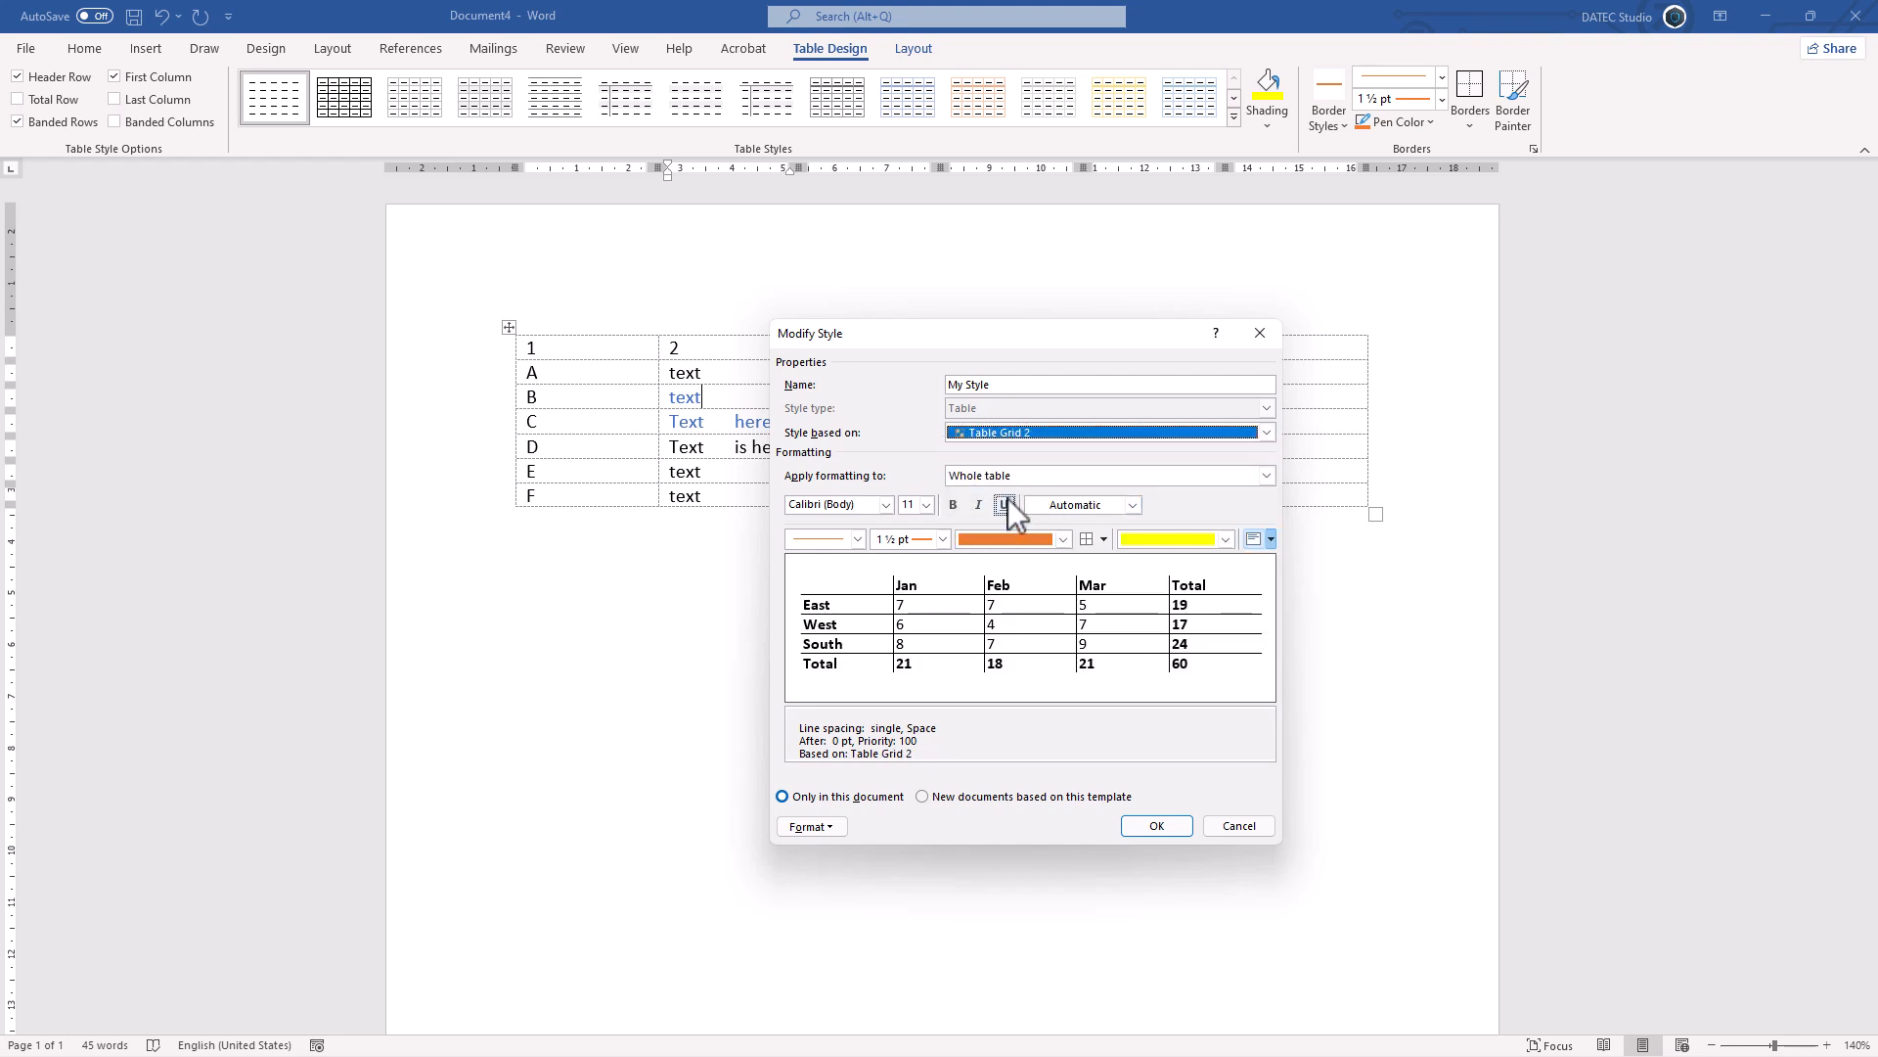
left_click(1007, 435)
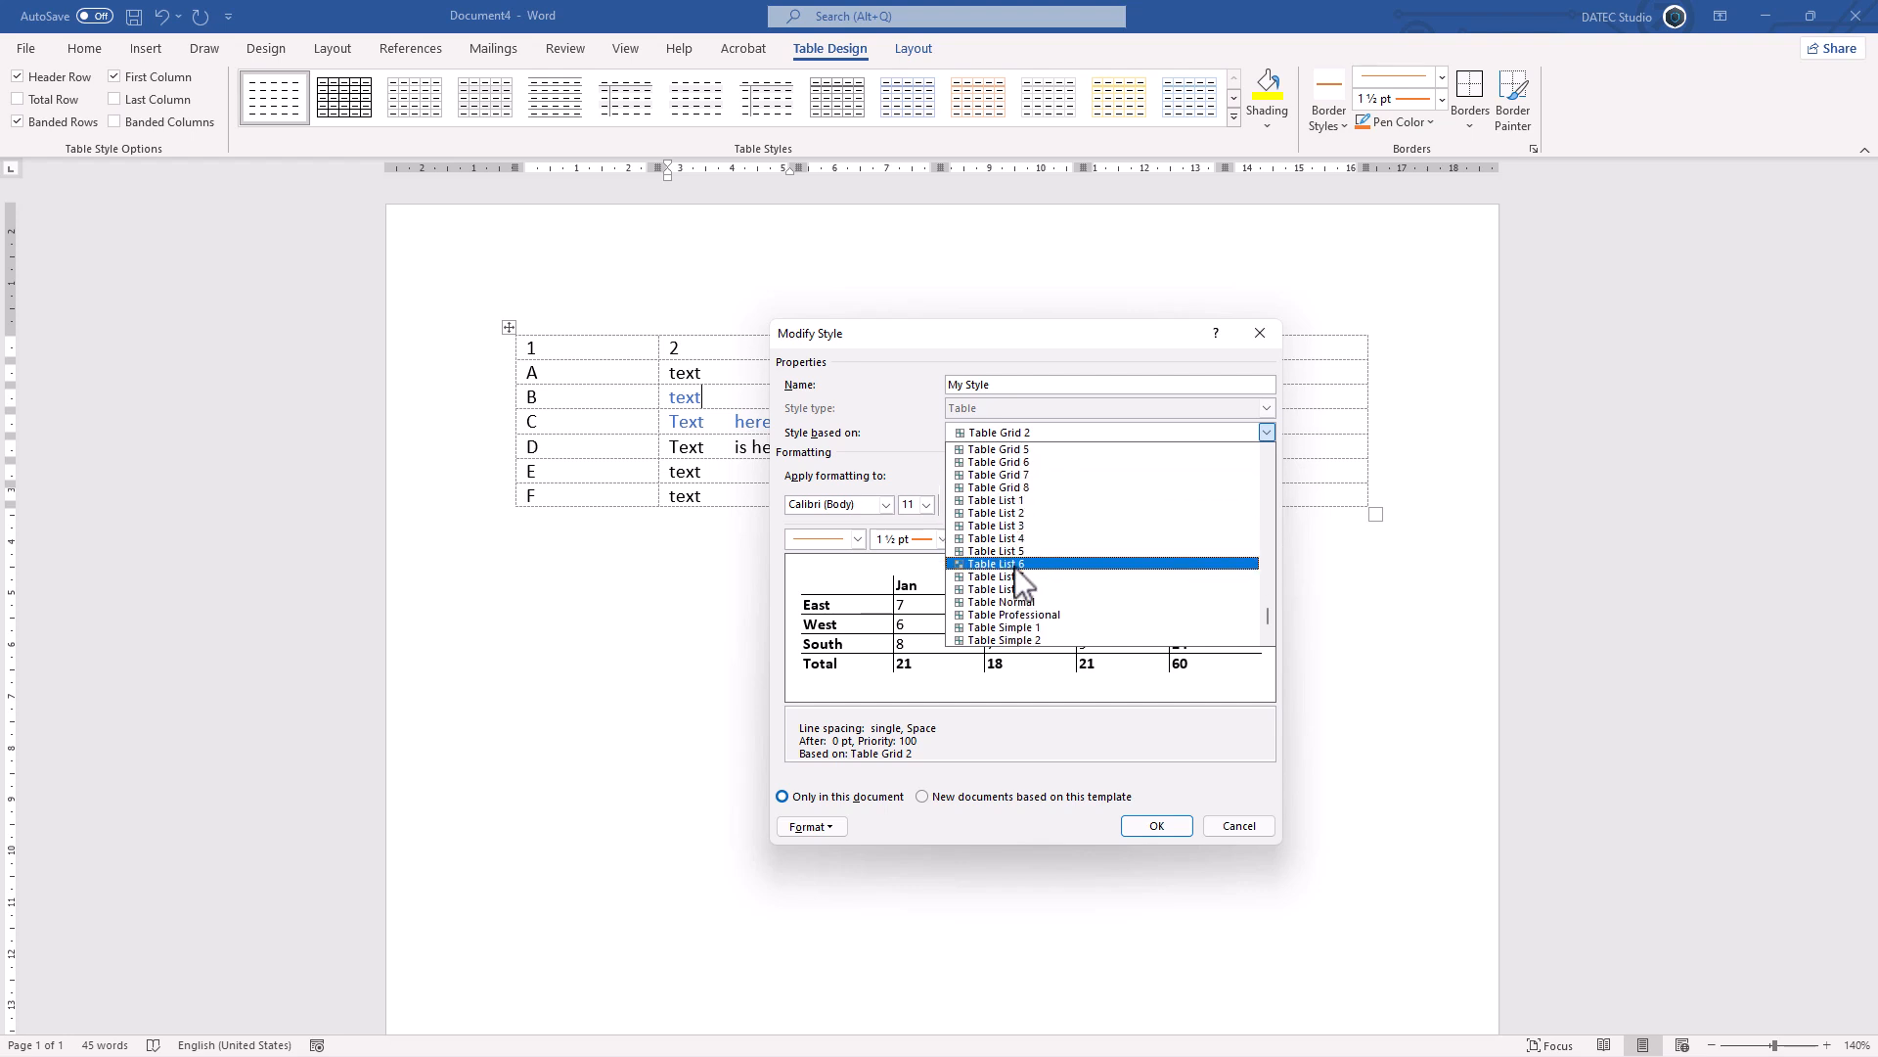
left_click(1017, 603)
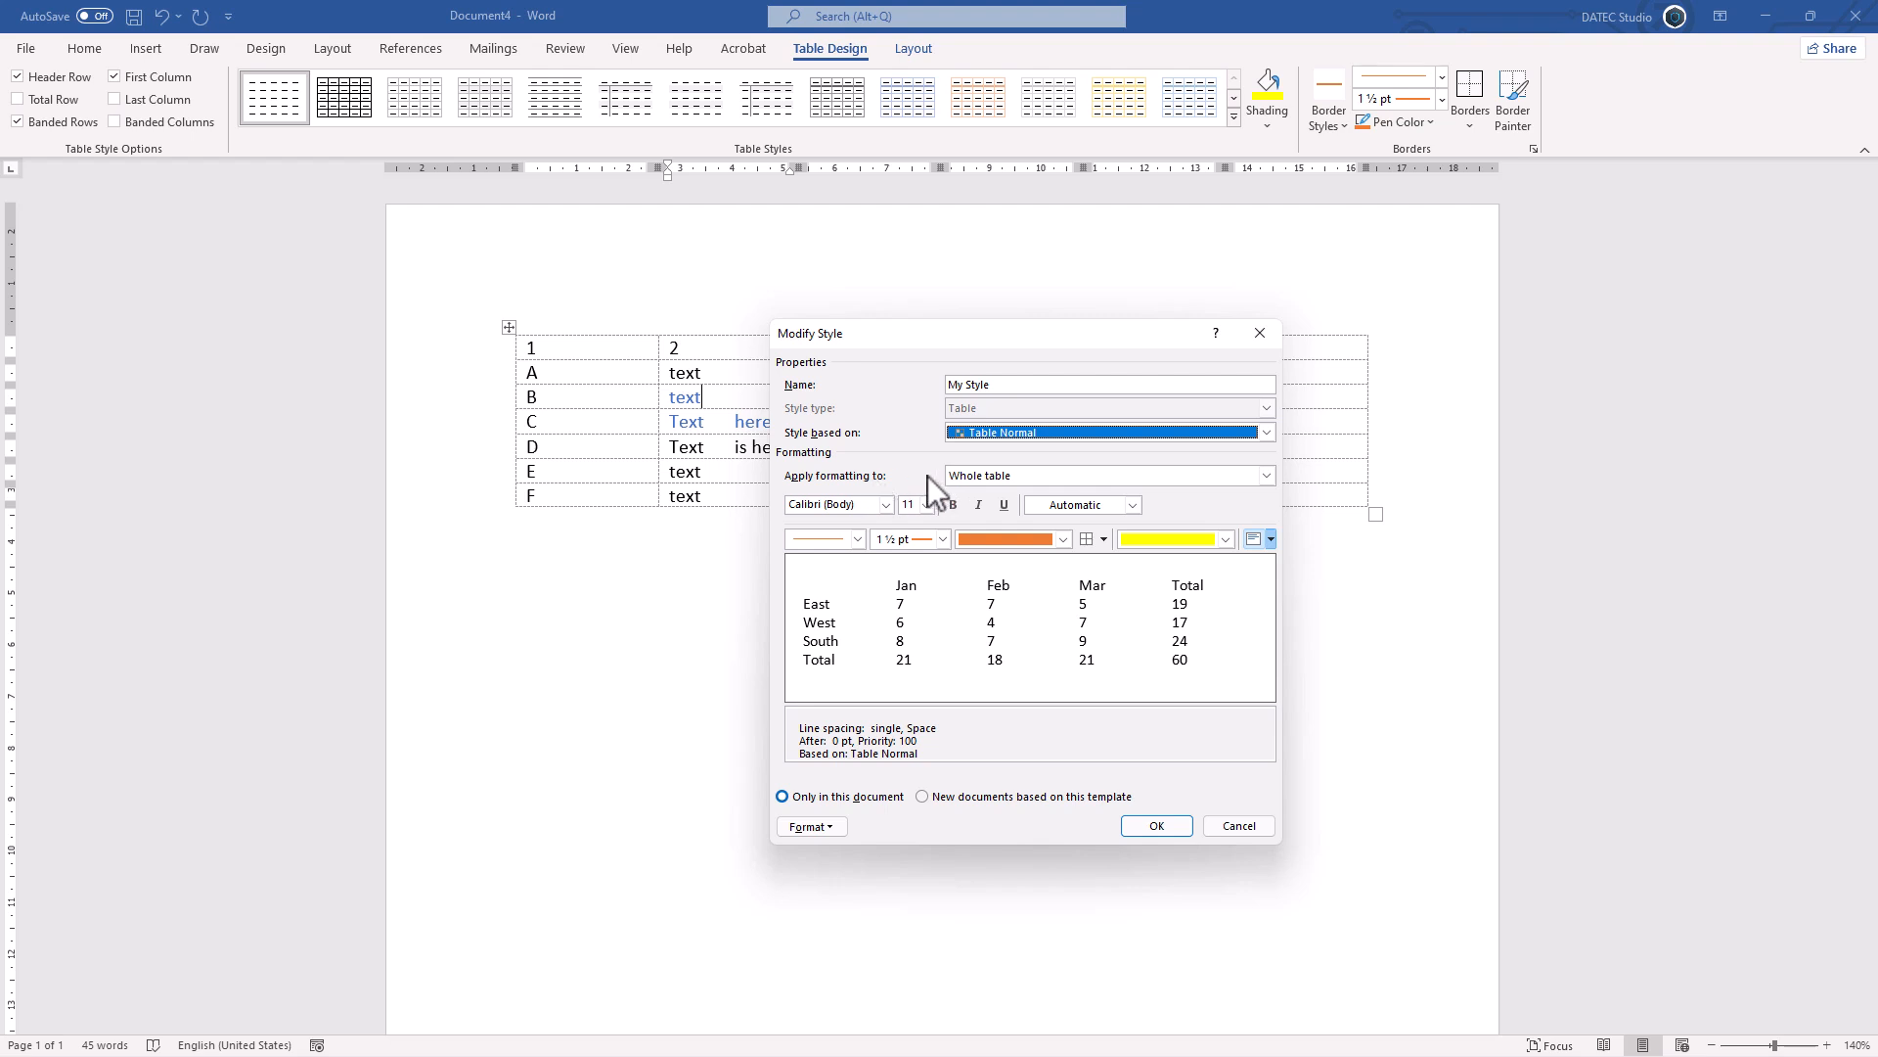
- Set the header row font of My Style to Adobe Clean Black at 12 pt
left_click(1013, 475)
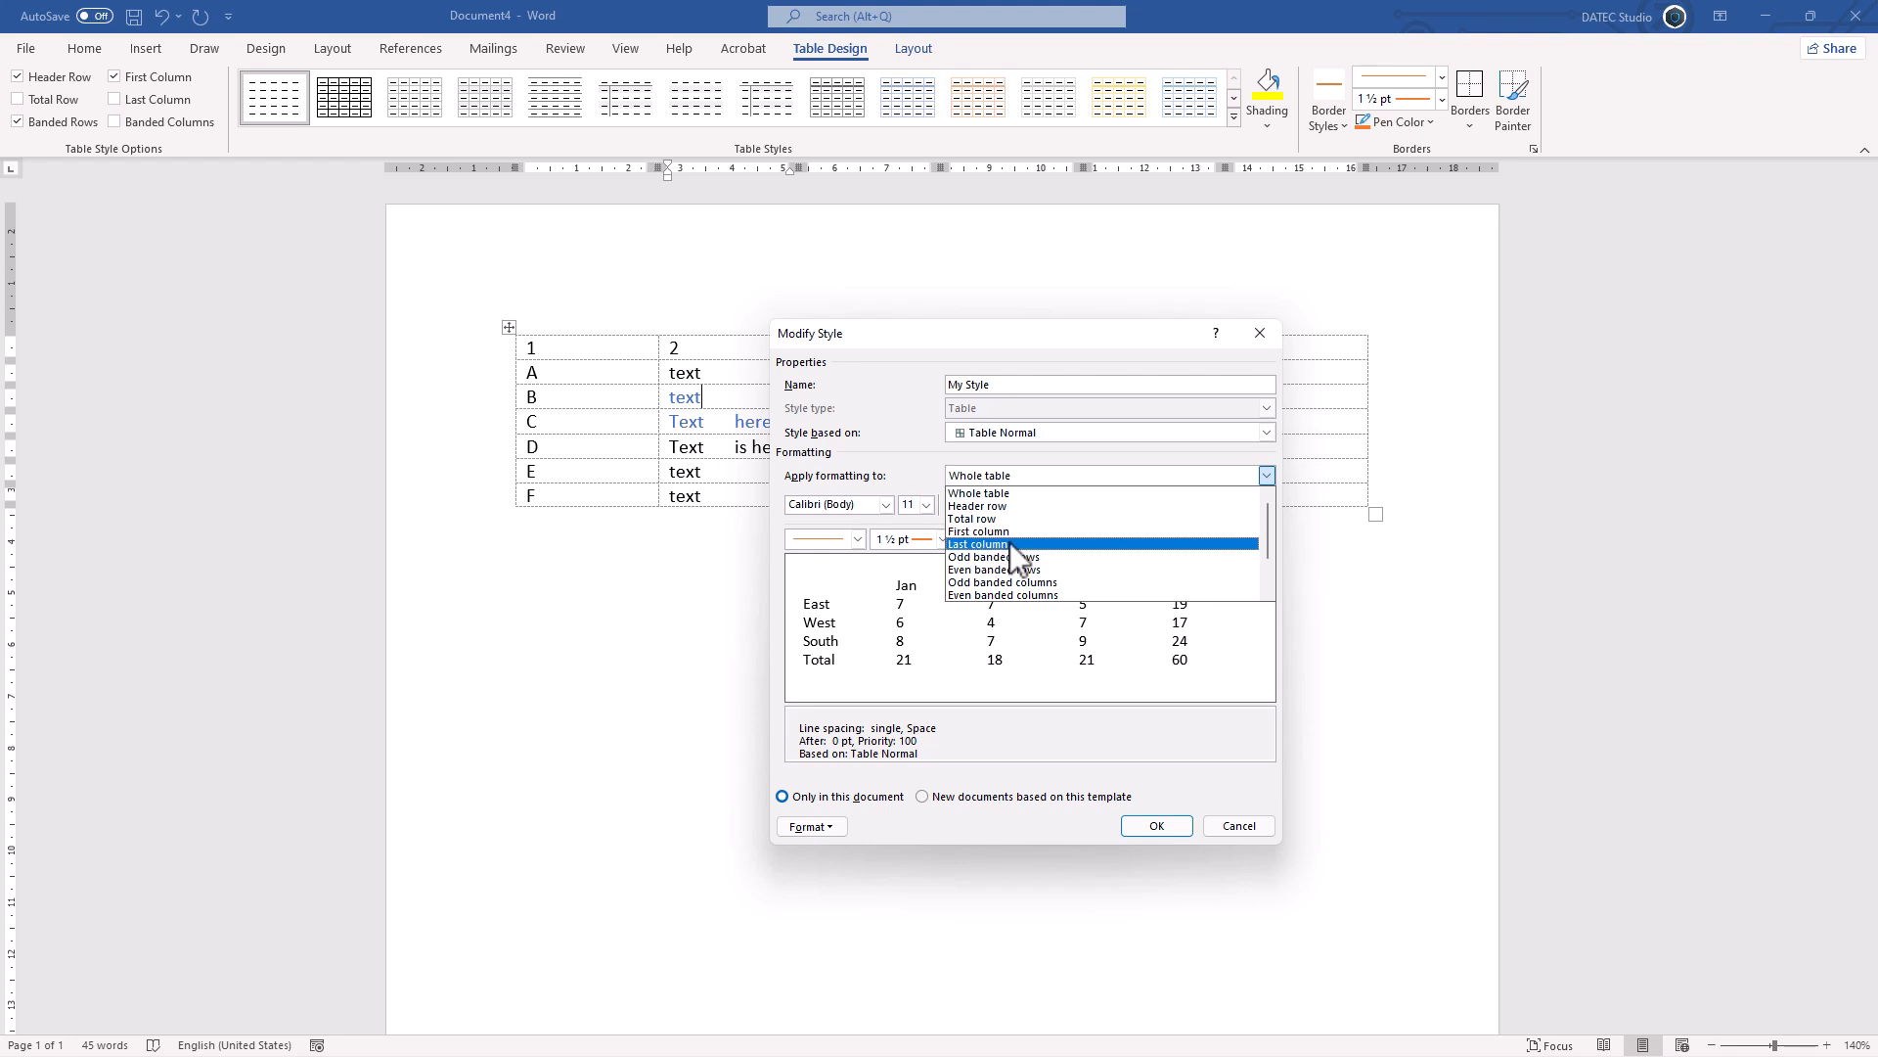
left_click(990, 506)
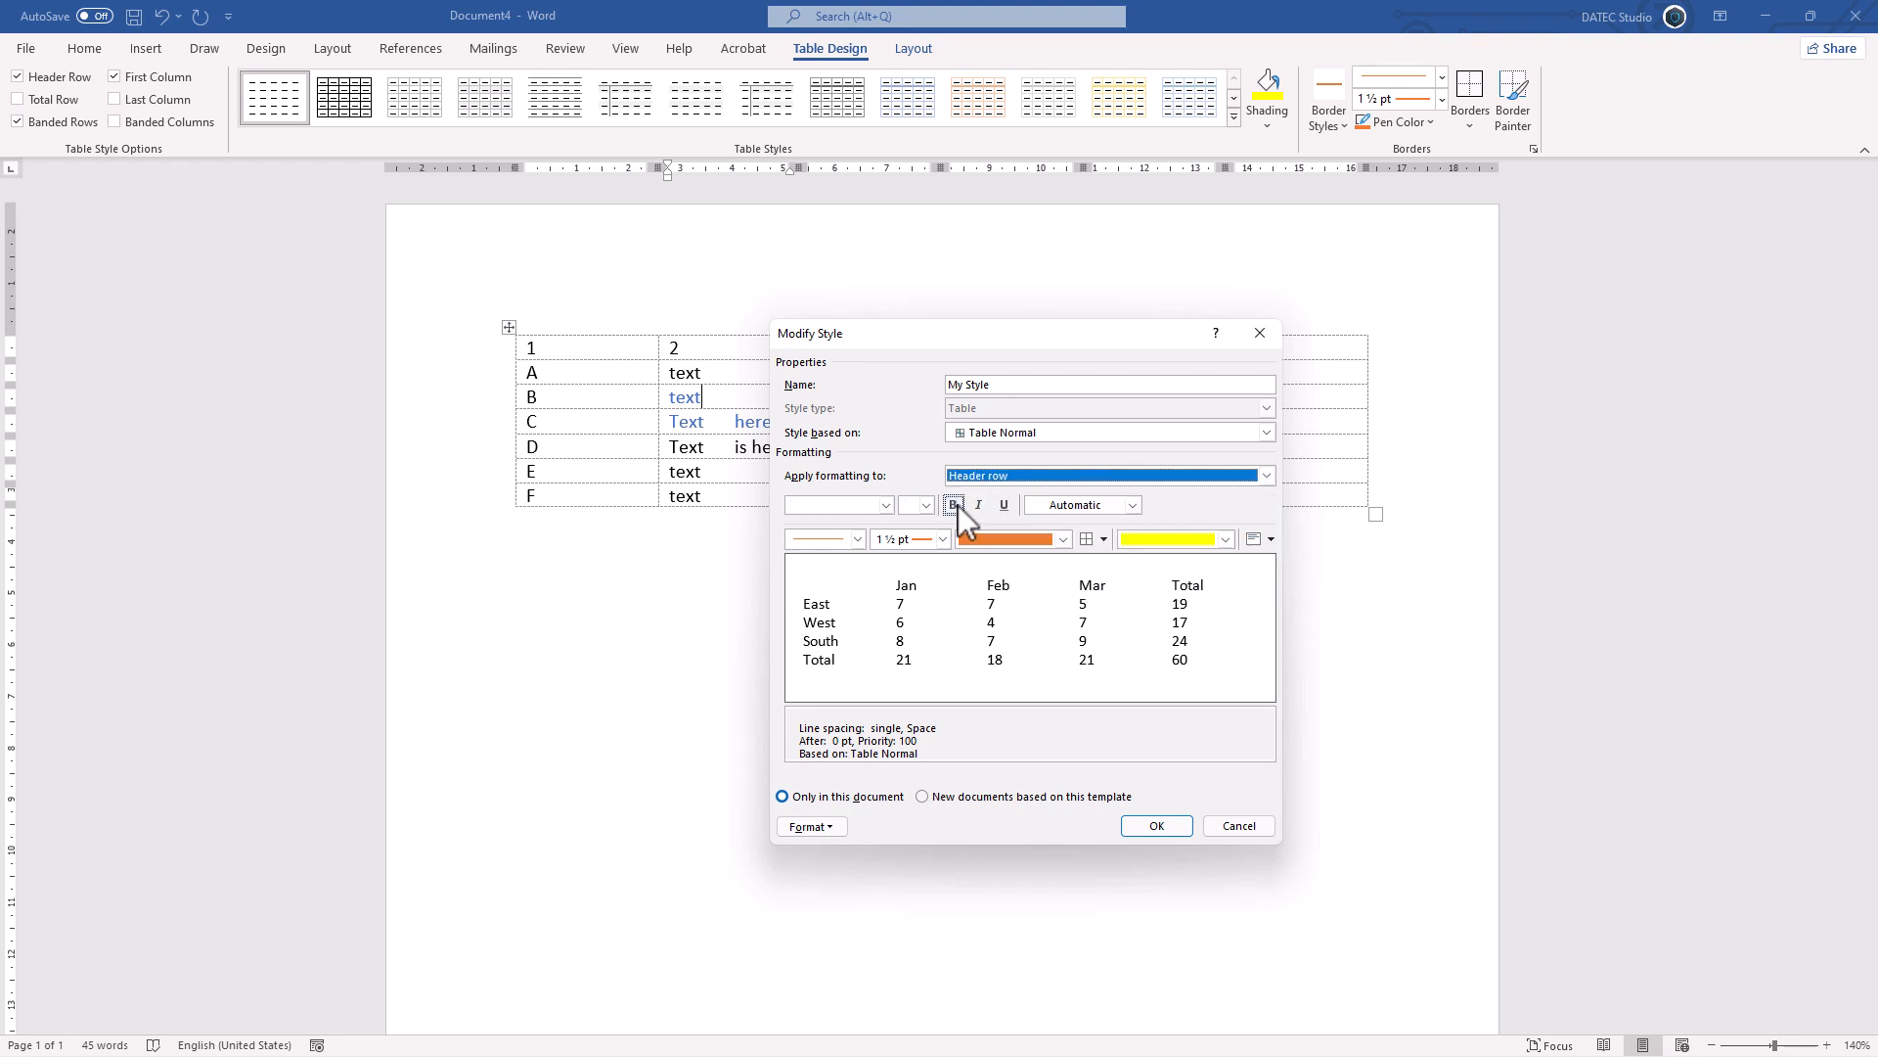
left_click(886, 503)
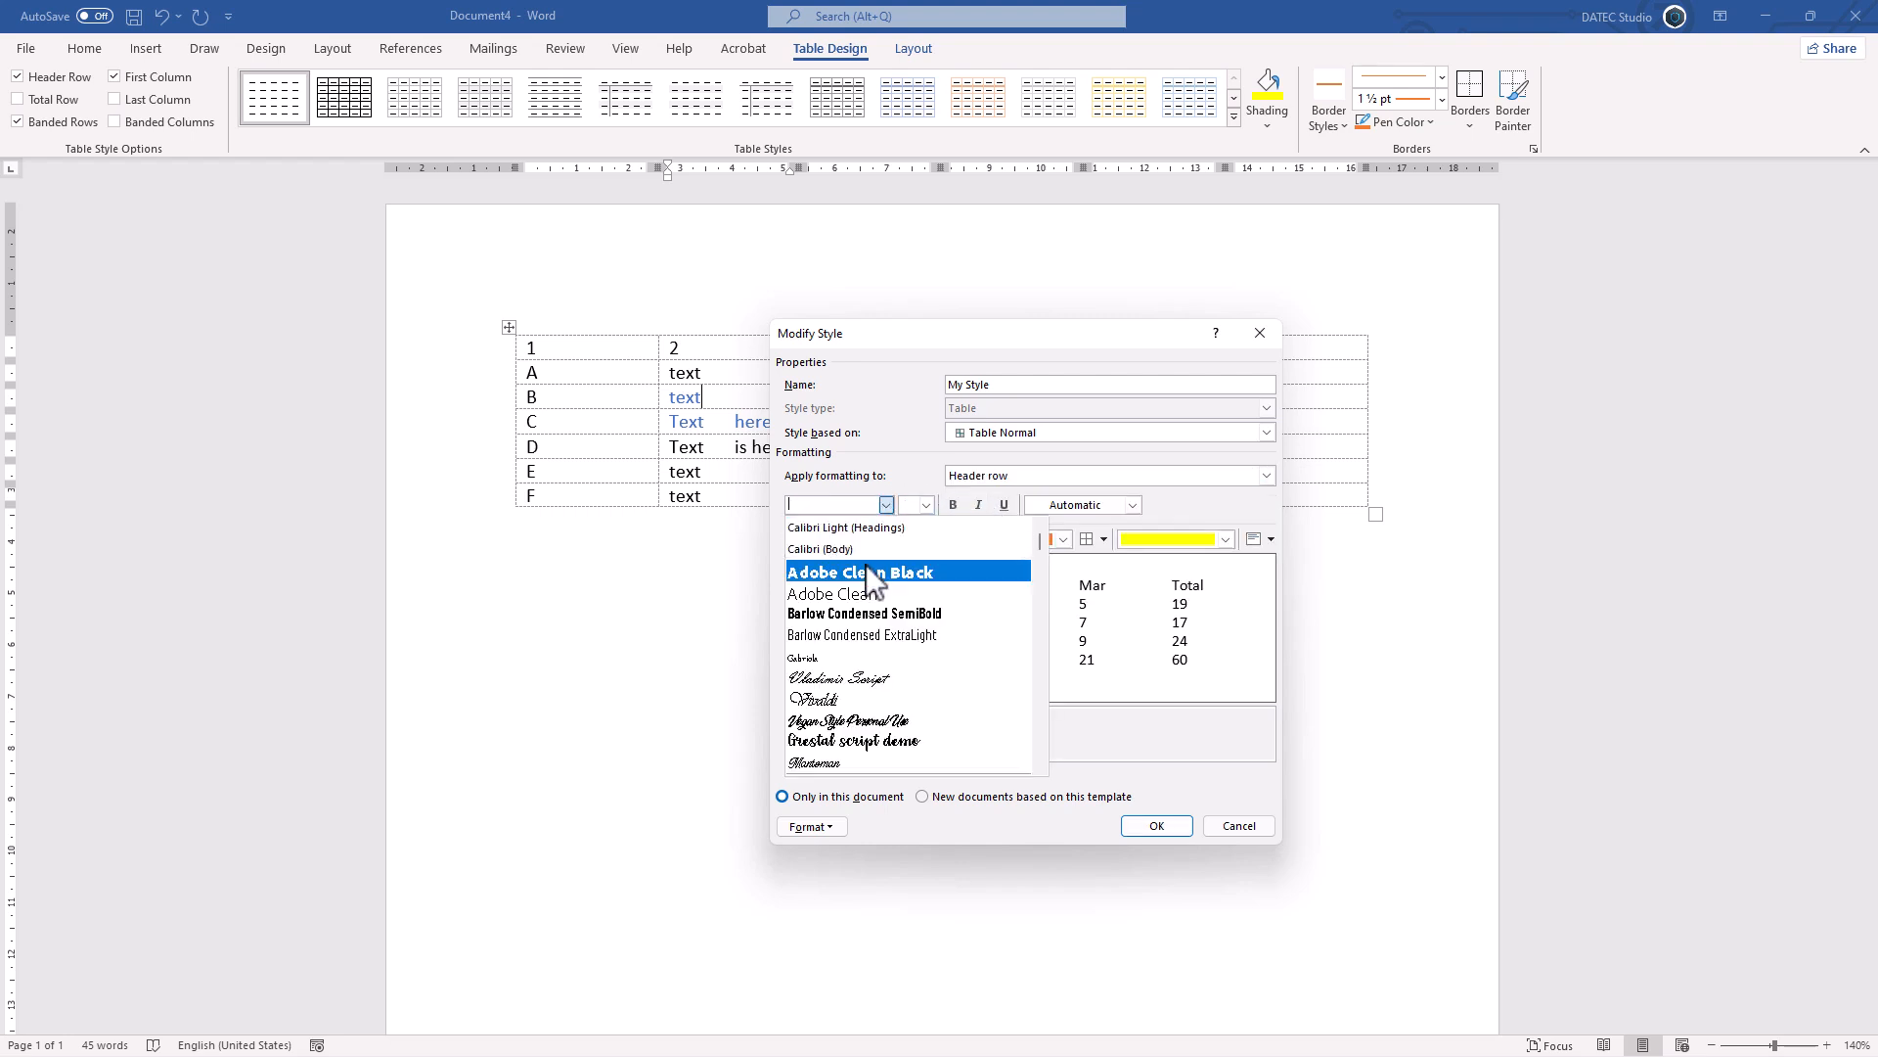
left_click(866, 567)
left_click(926, 505)
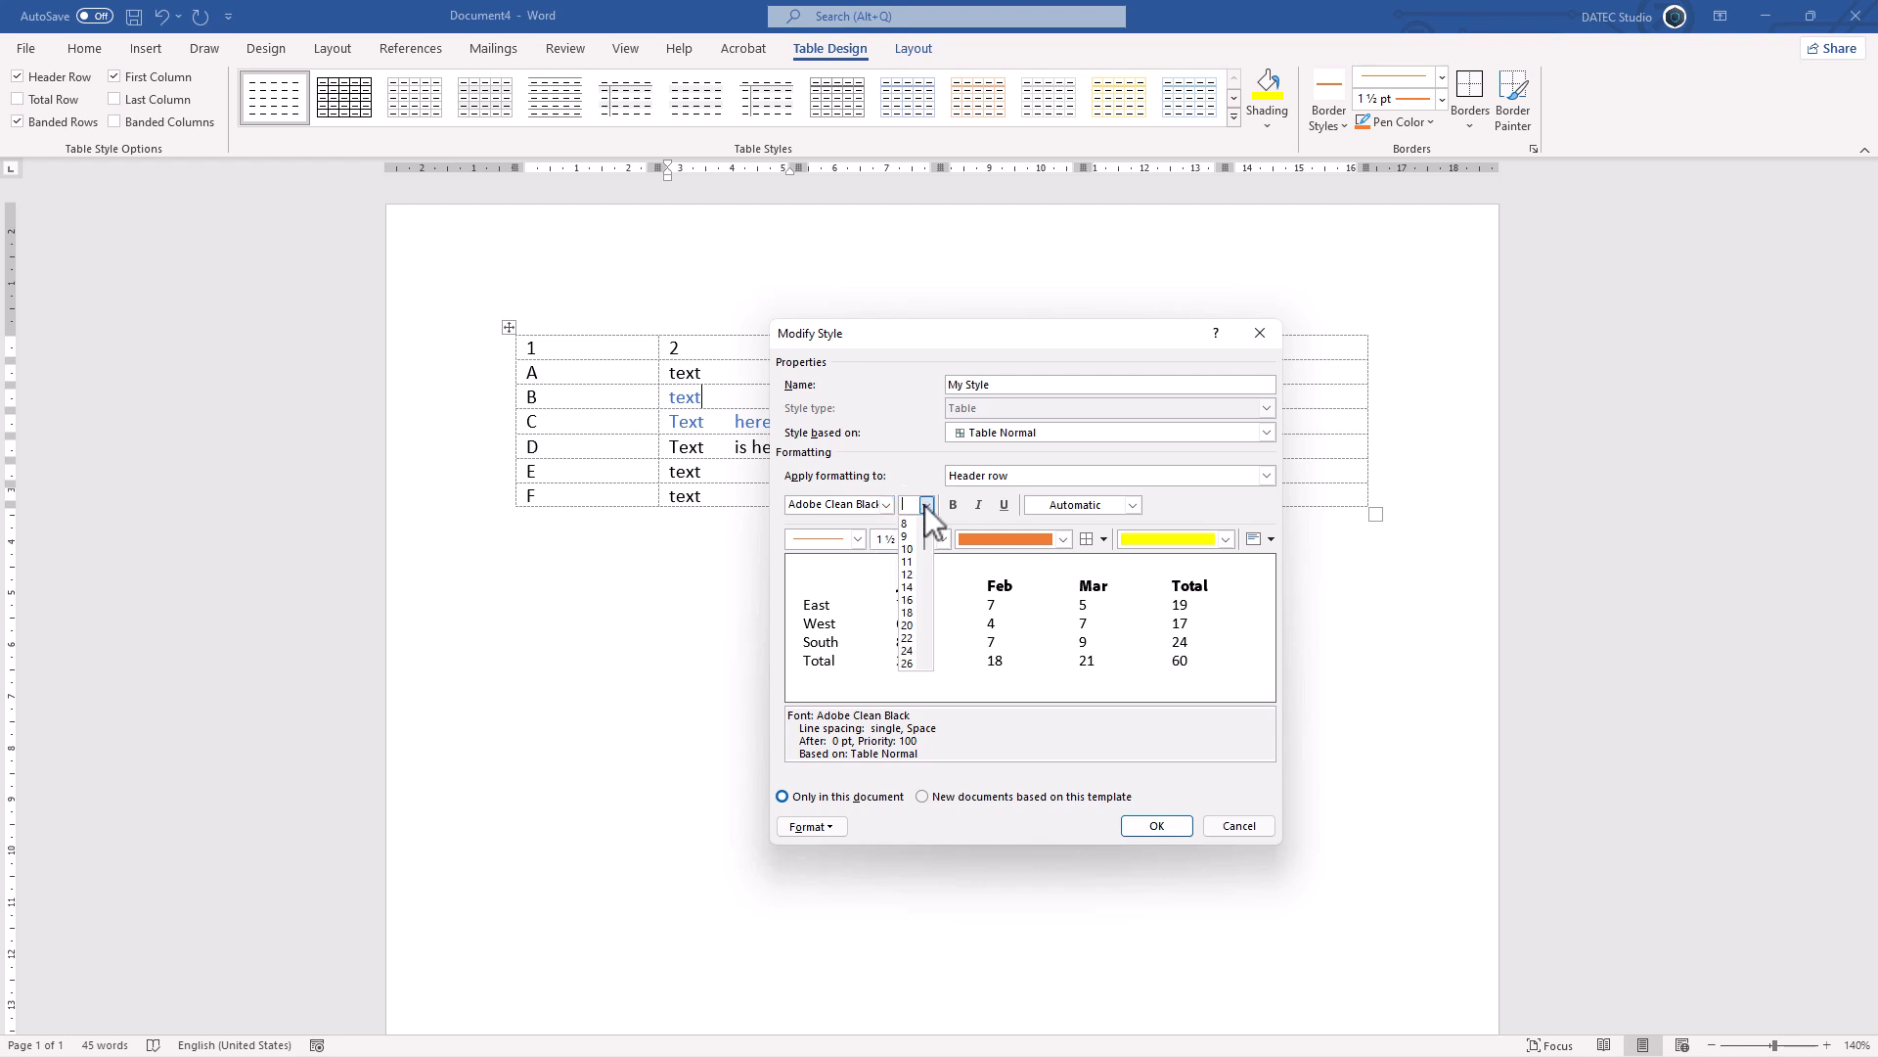
left_click(912, 574)
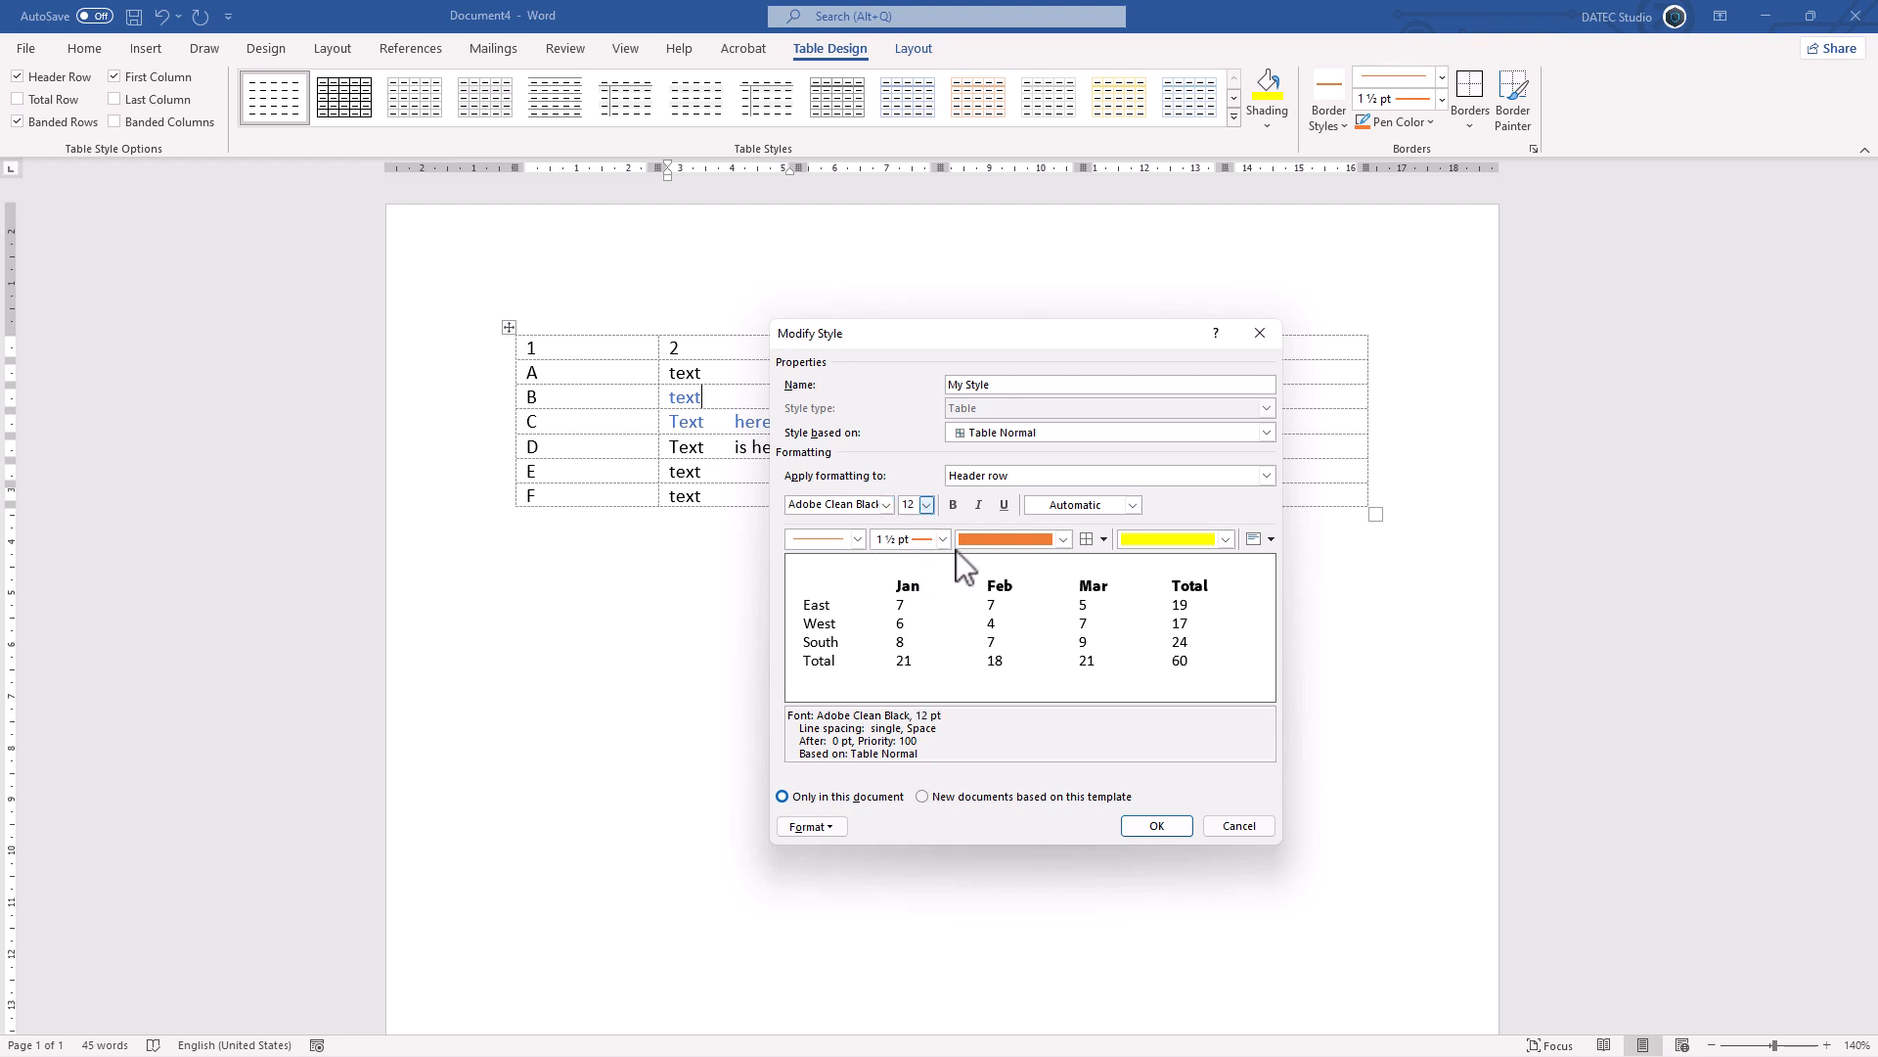
- Give the header row of My Style a white font colour and a light blue Accent 1 fill
left_click(1111, 504)
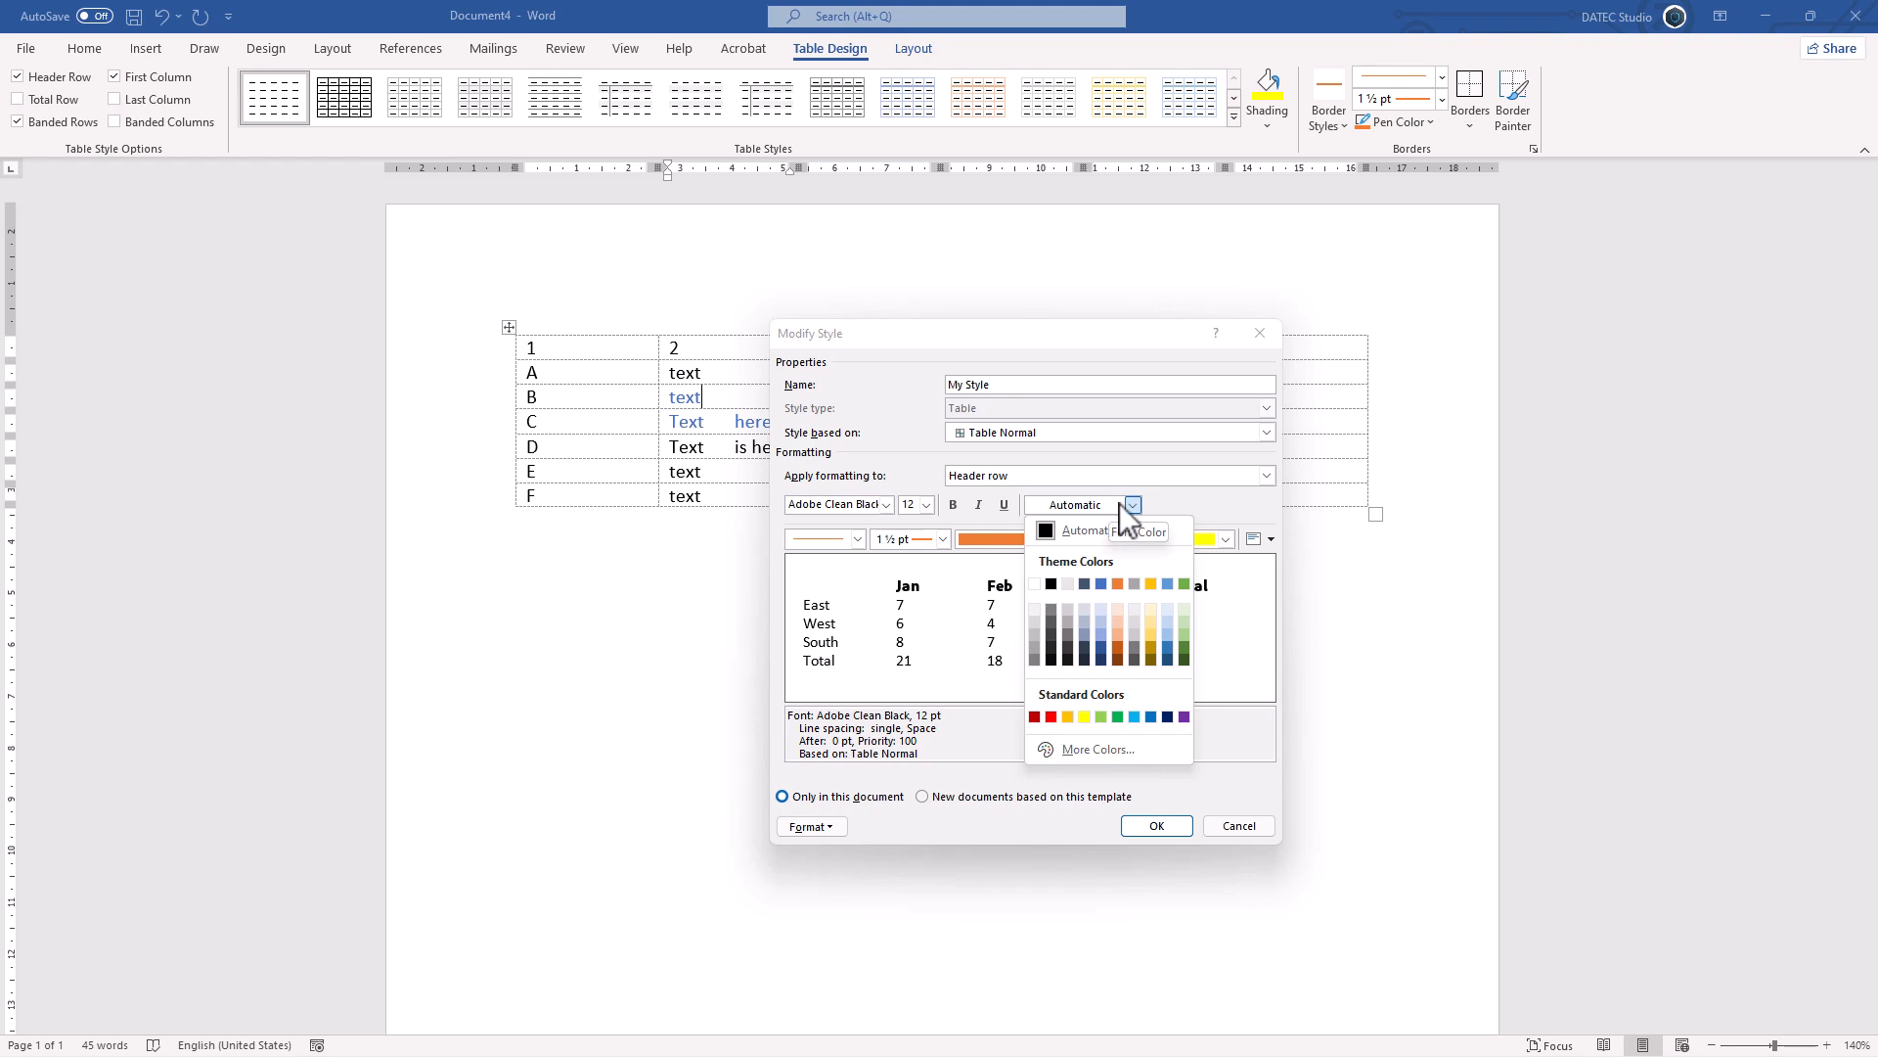
left_click(1037, 584)
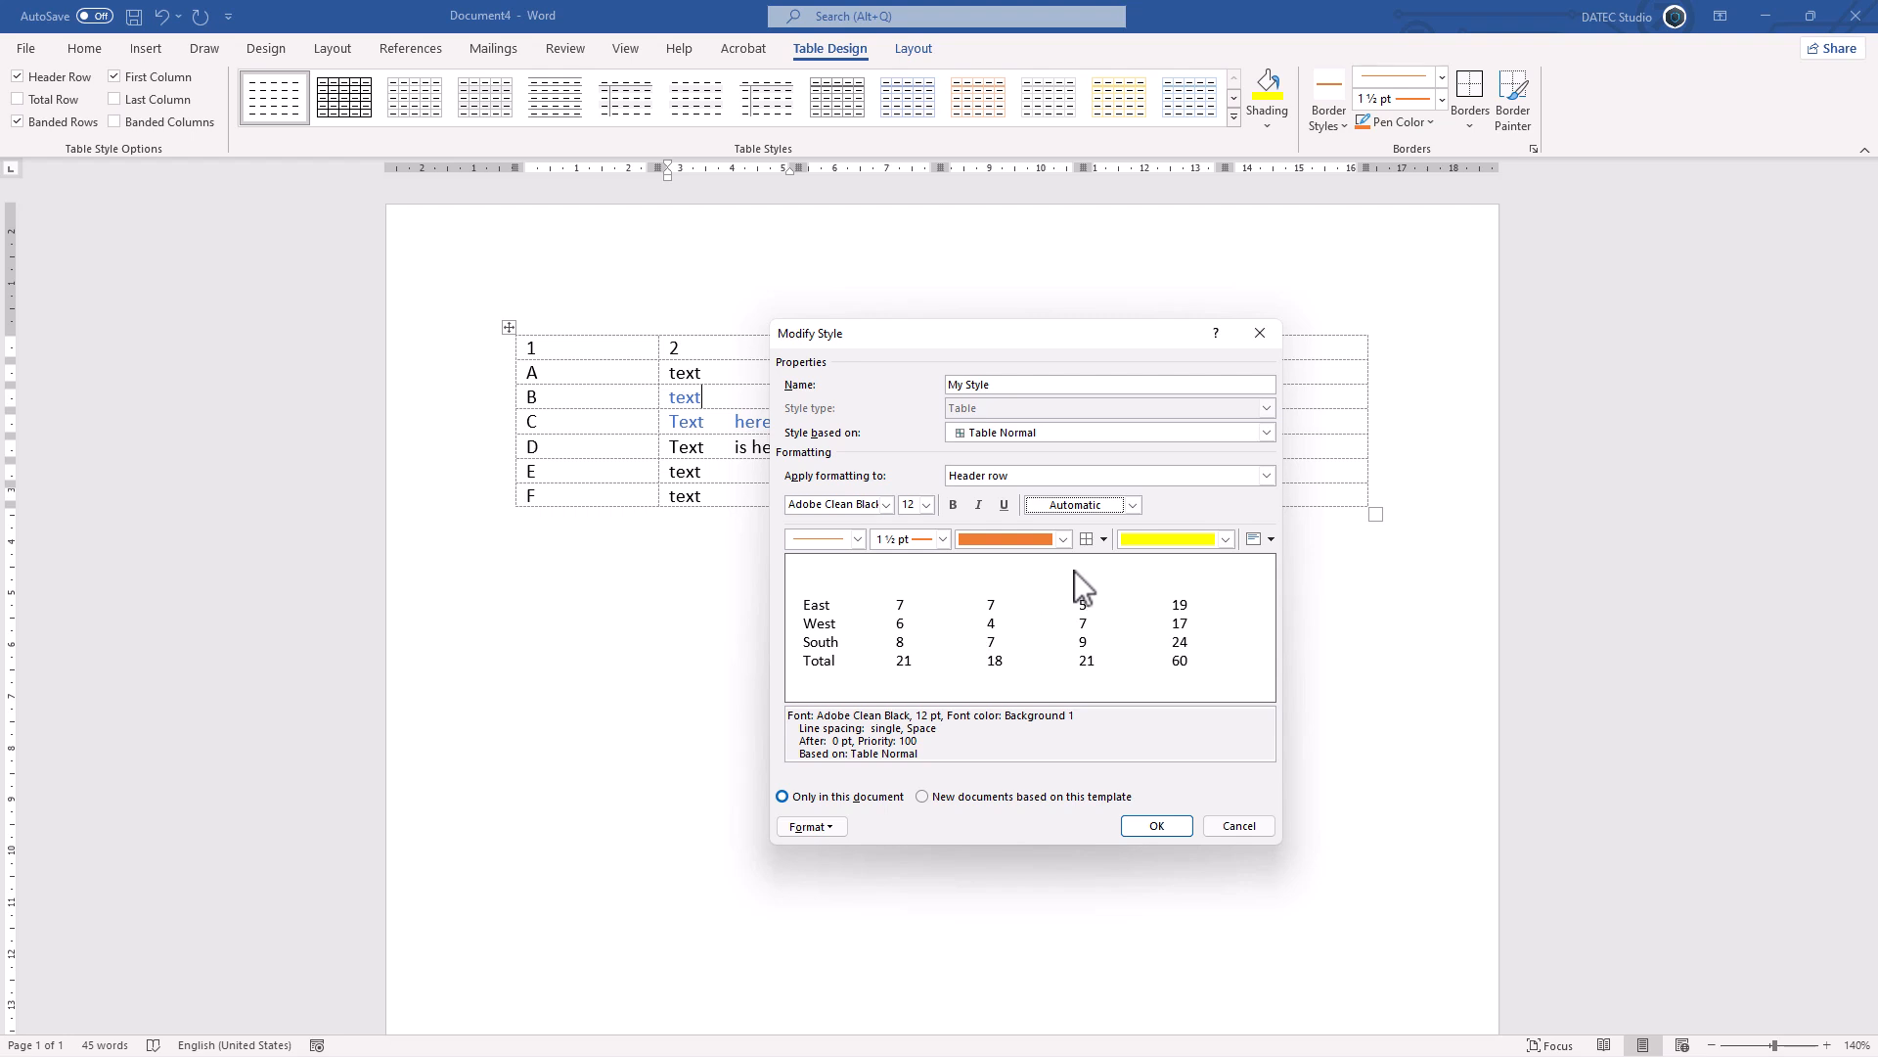
left_click(1227, 540)
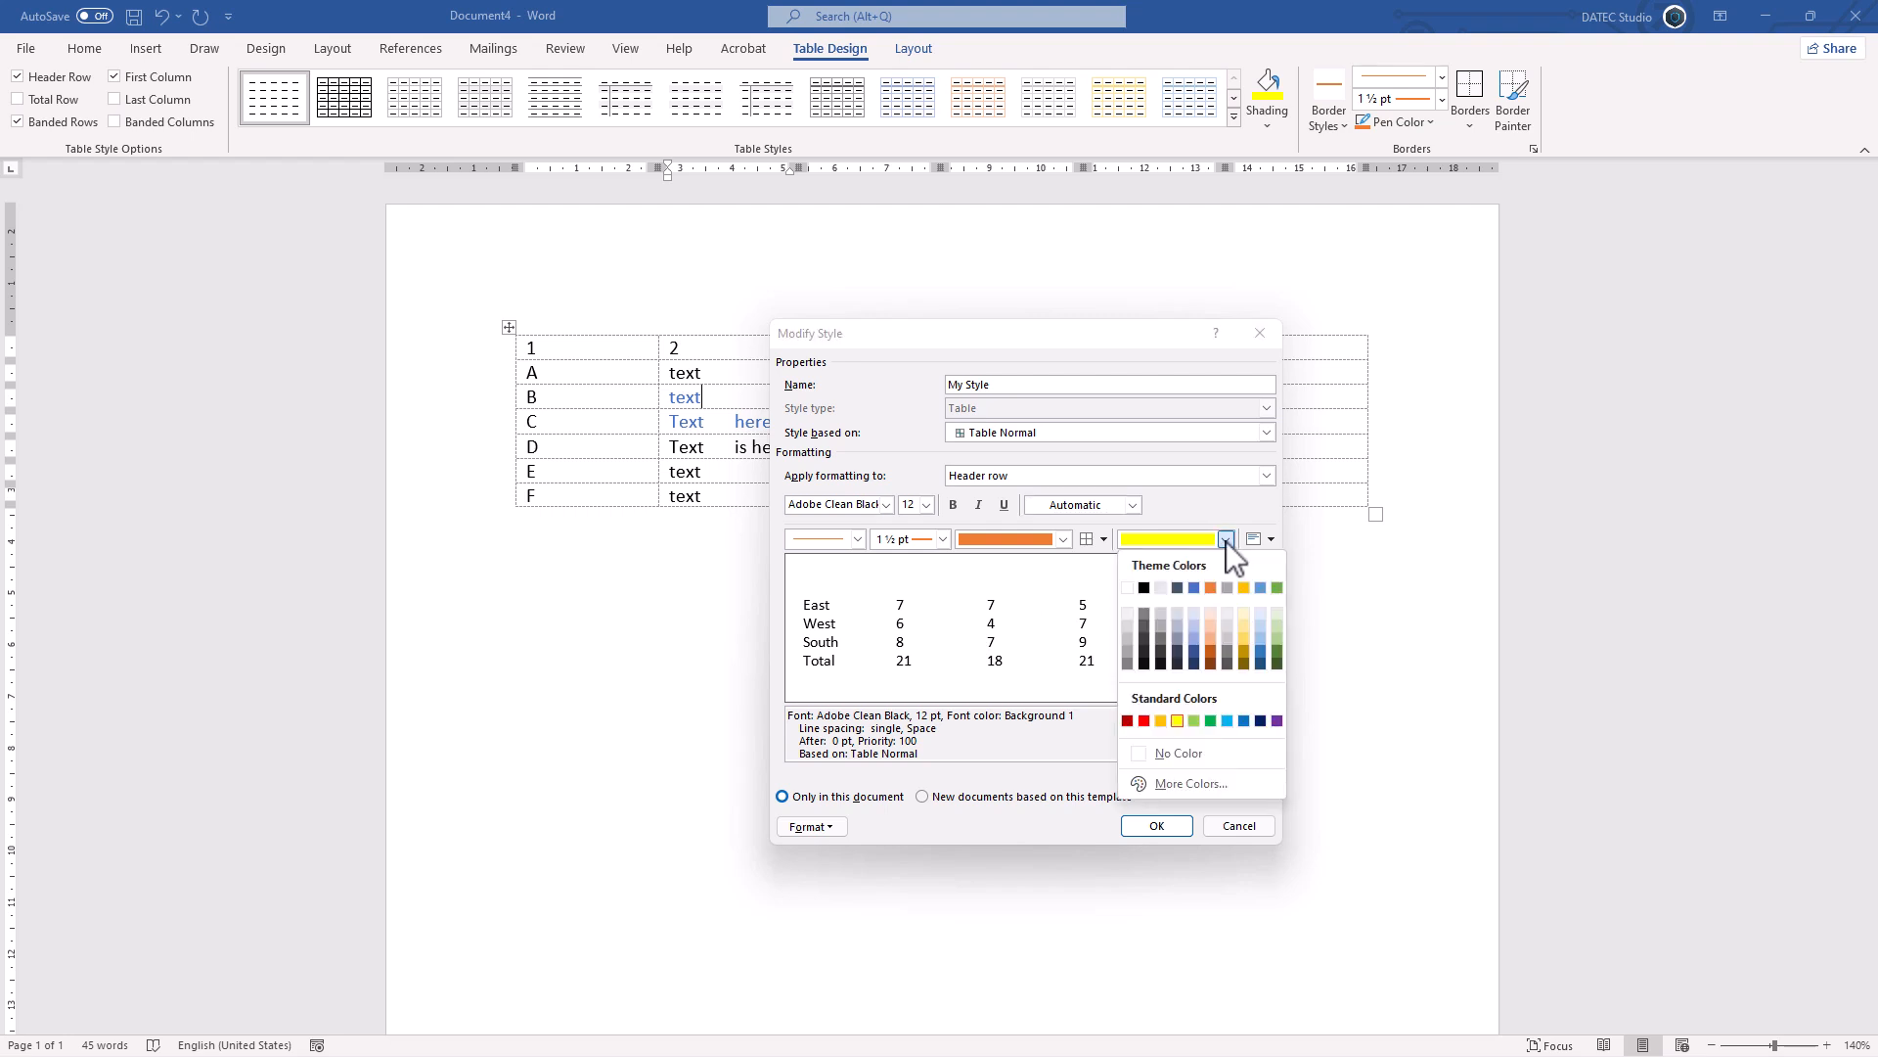
left_click(1196, 634)
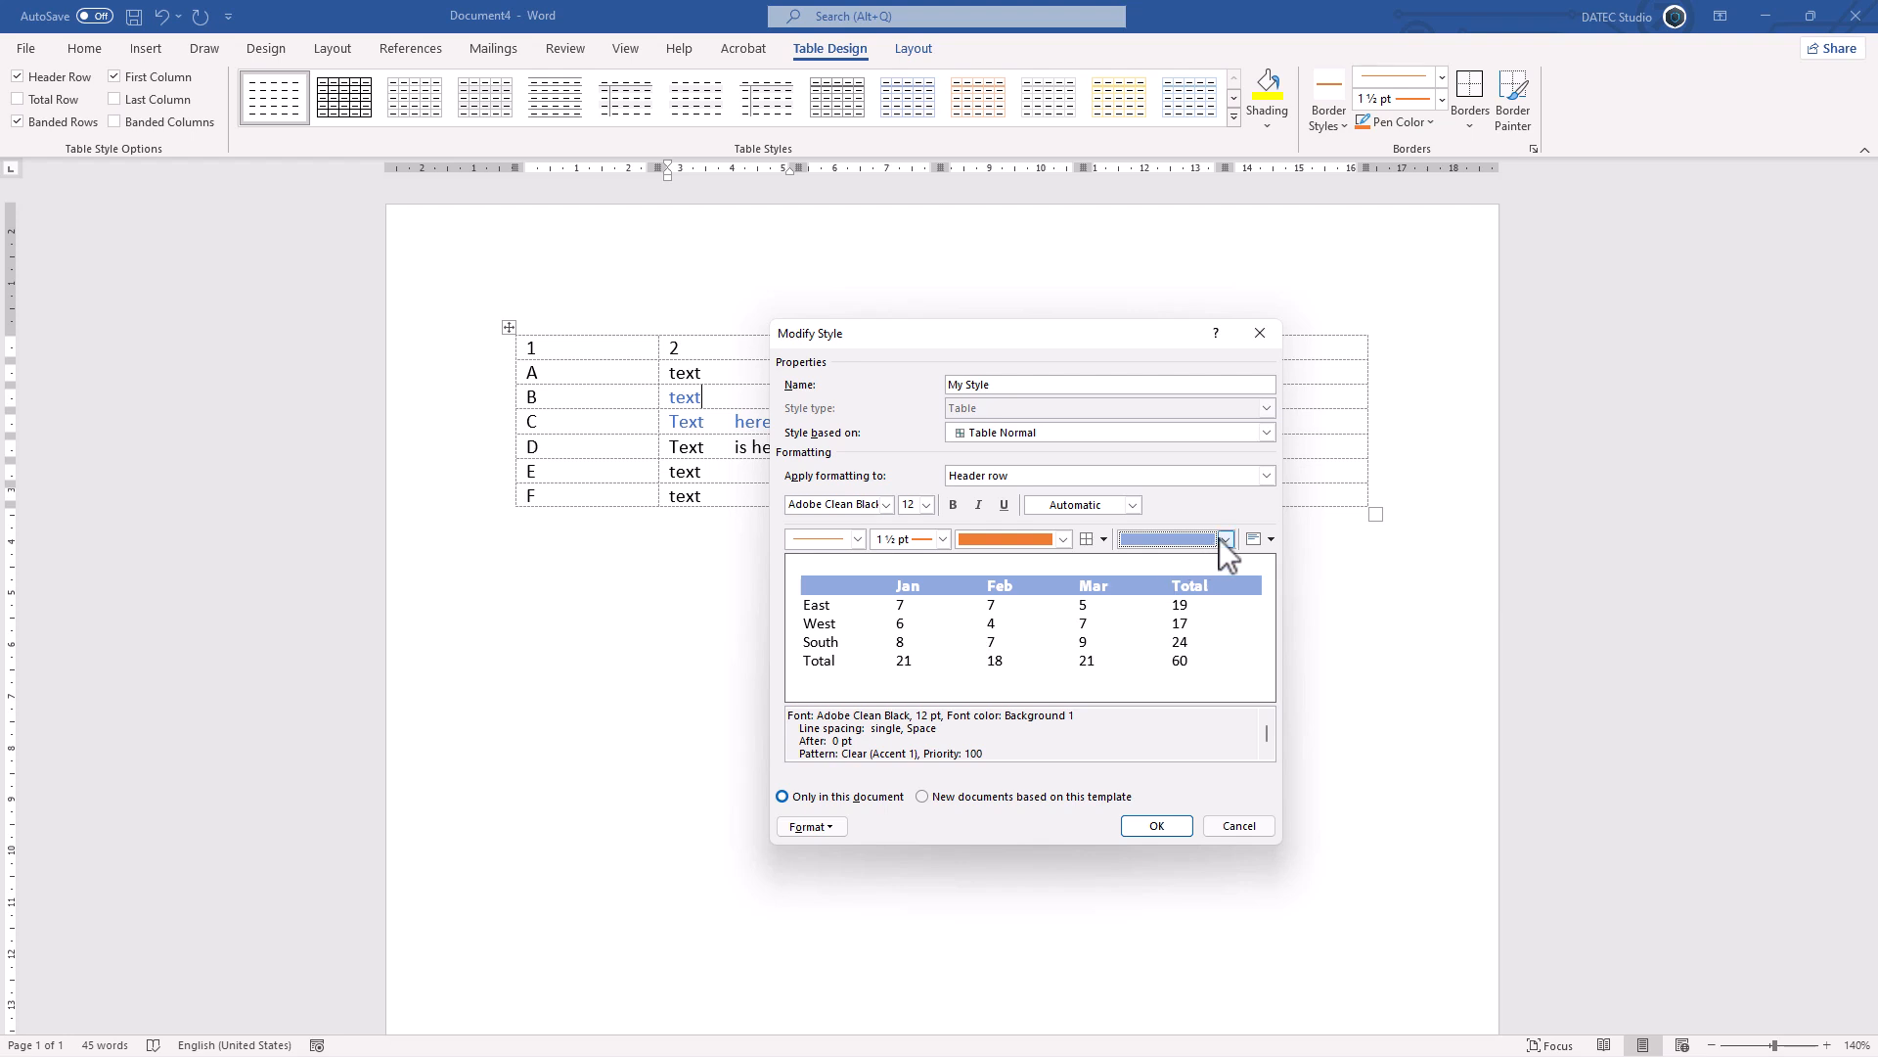
- Change the header row fill of My Style to a dark blue Accent 1 shade
left_click(1225, 540)
left_click(1194, 652)
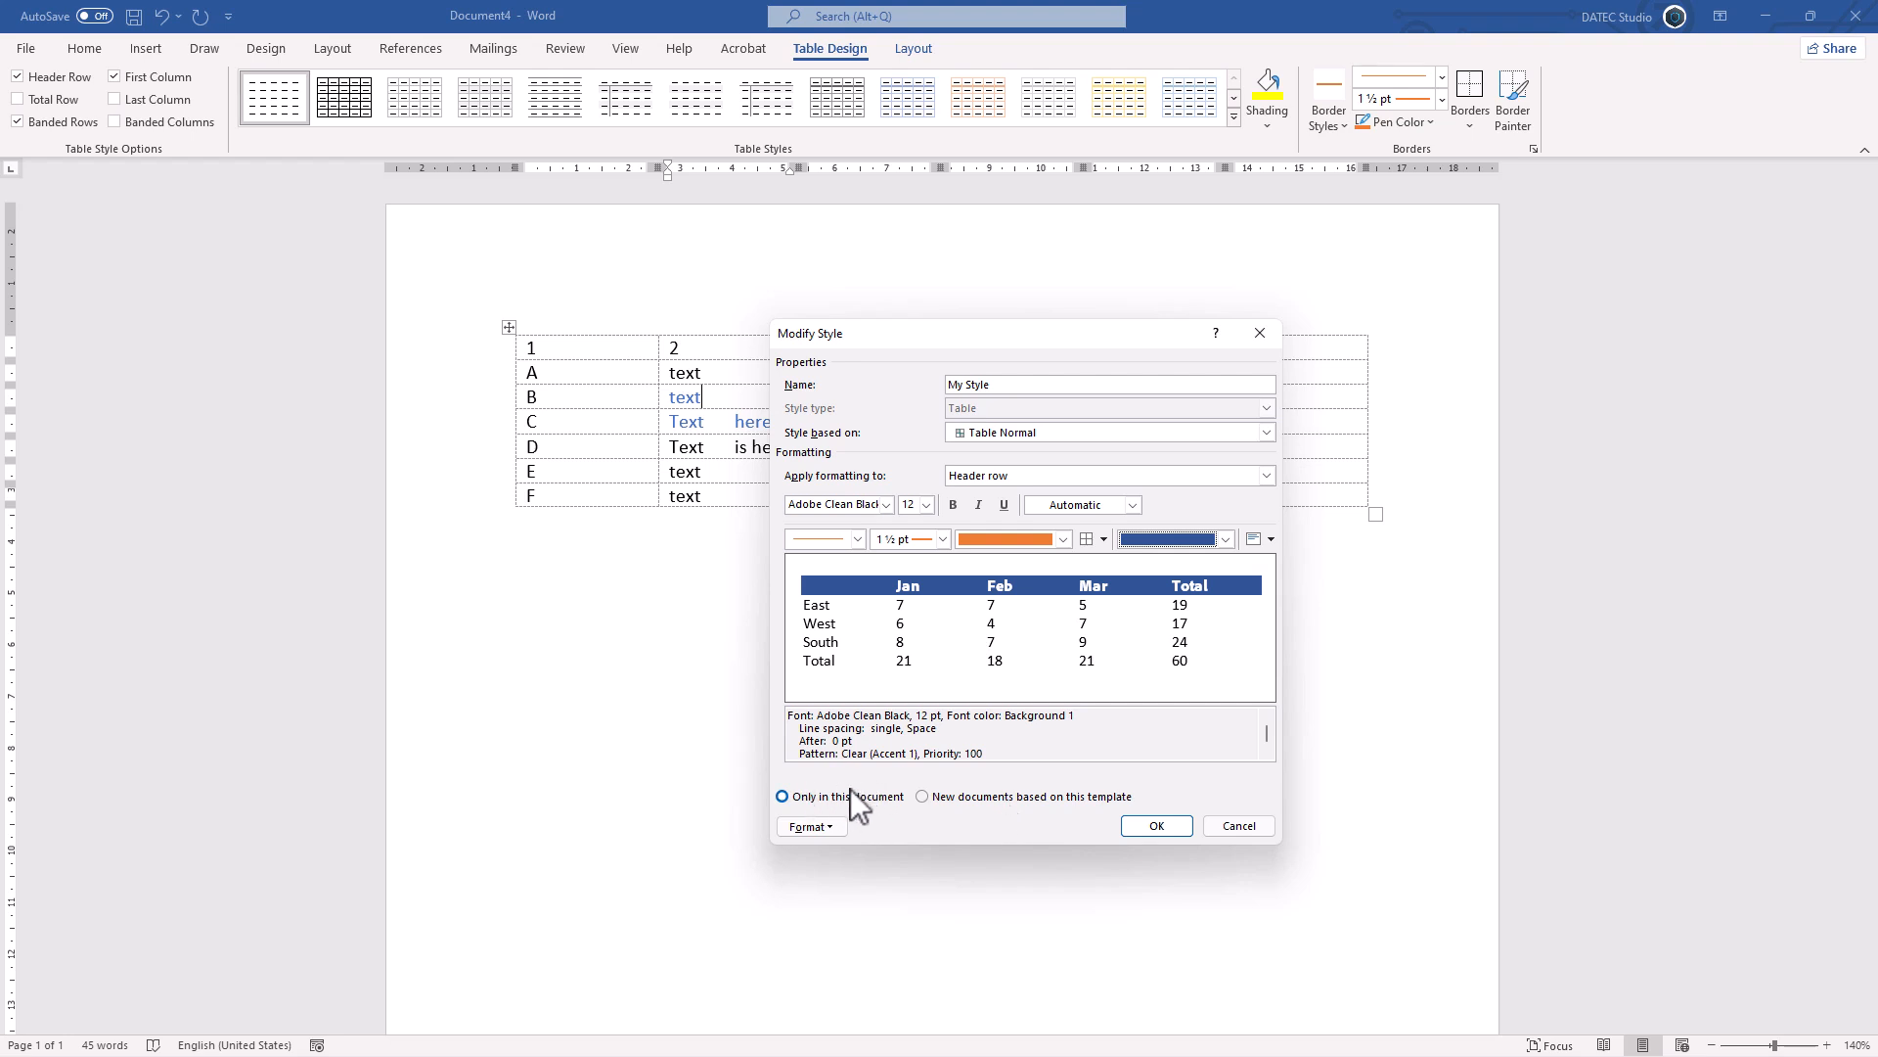
- Give the header row of My Style a box border with a triple line, 1½ pt wide and red
left_click(794, 827)
left_click(825, 826)
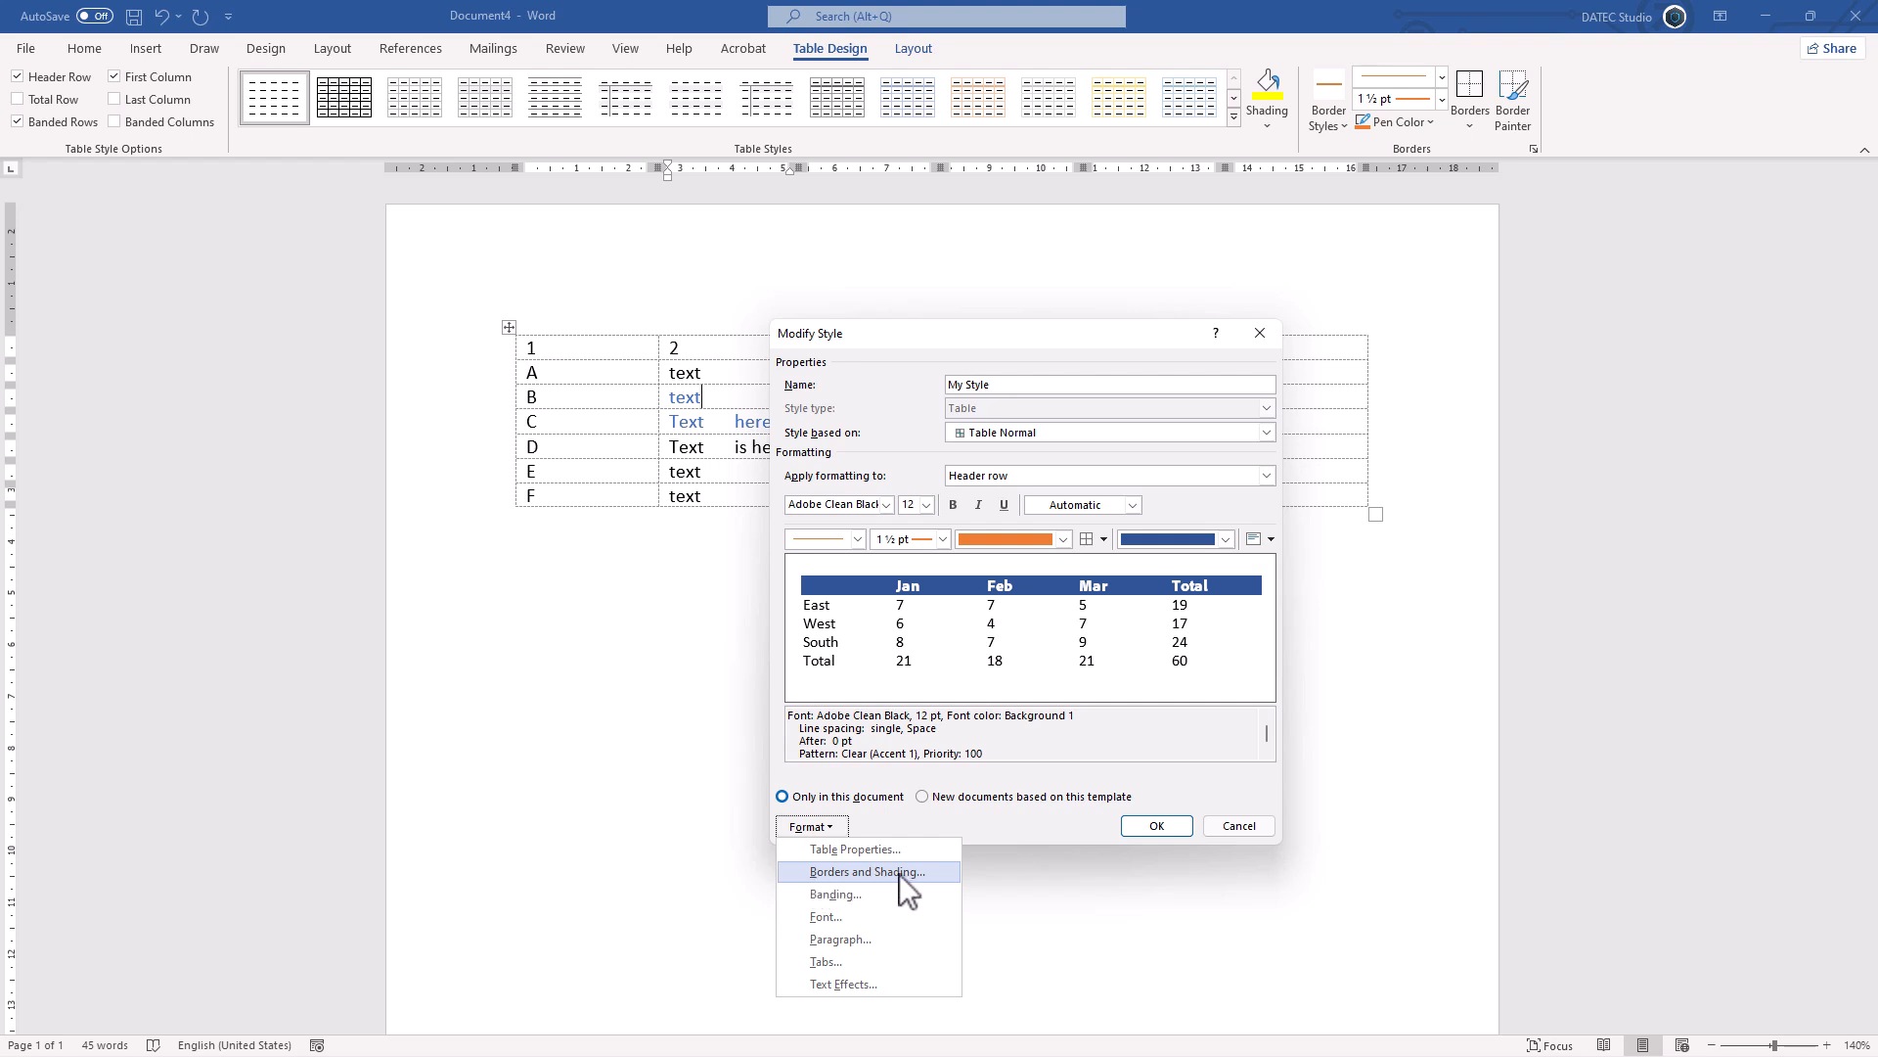
left_click(849, 920)
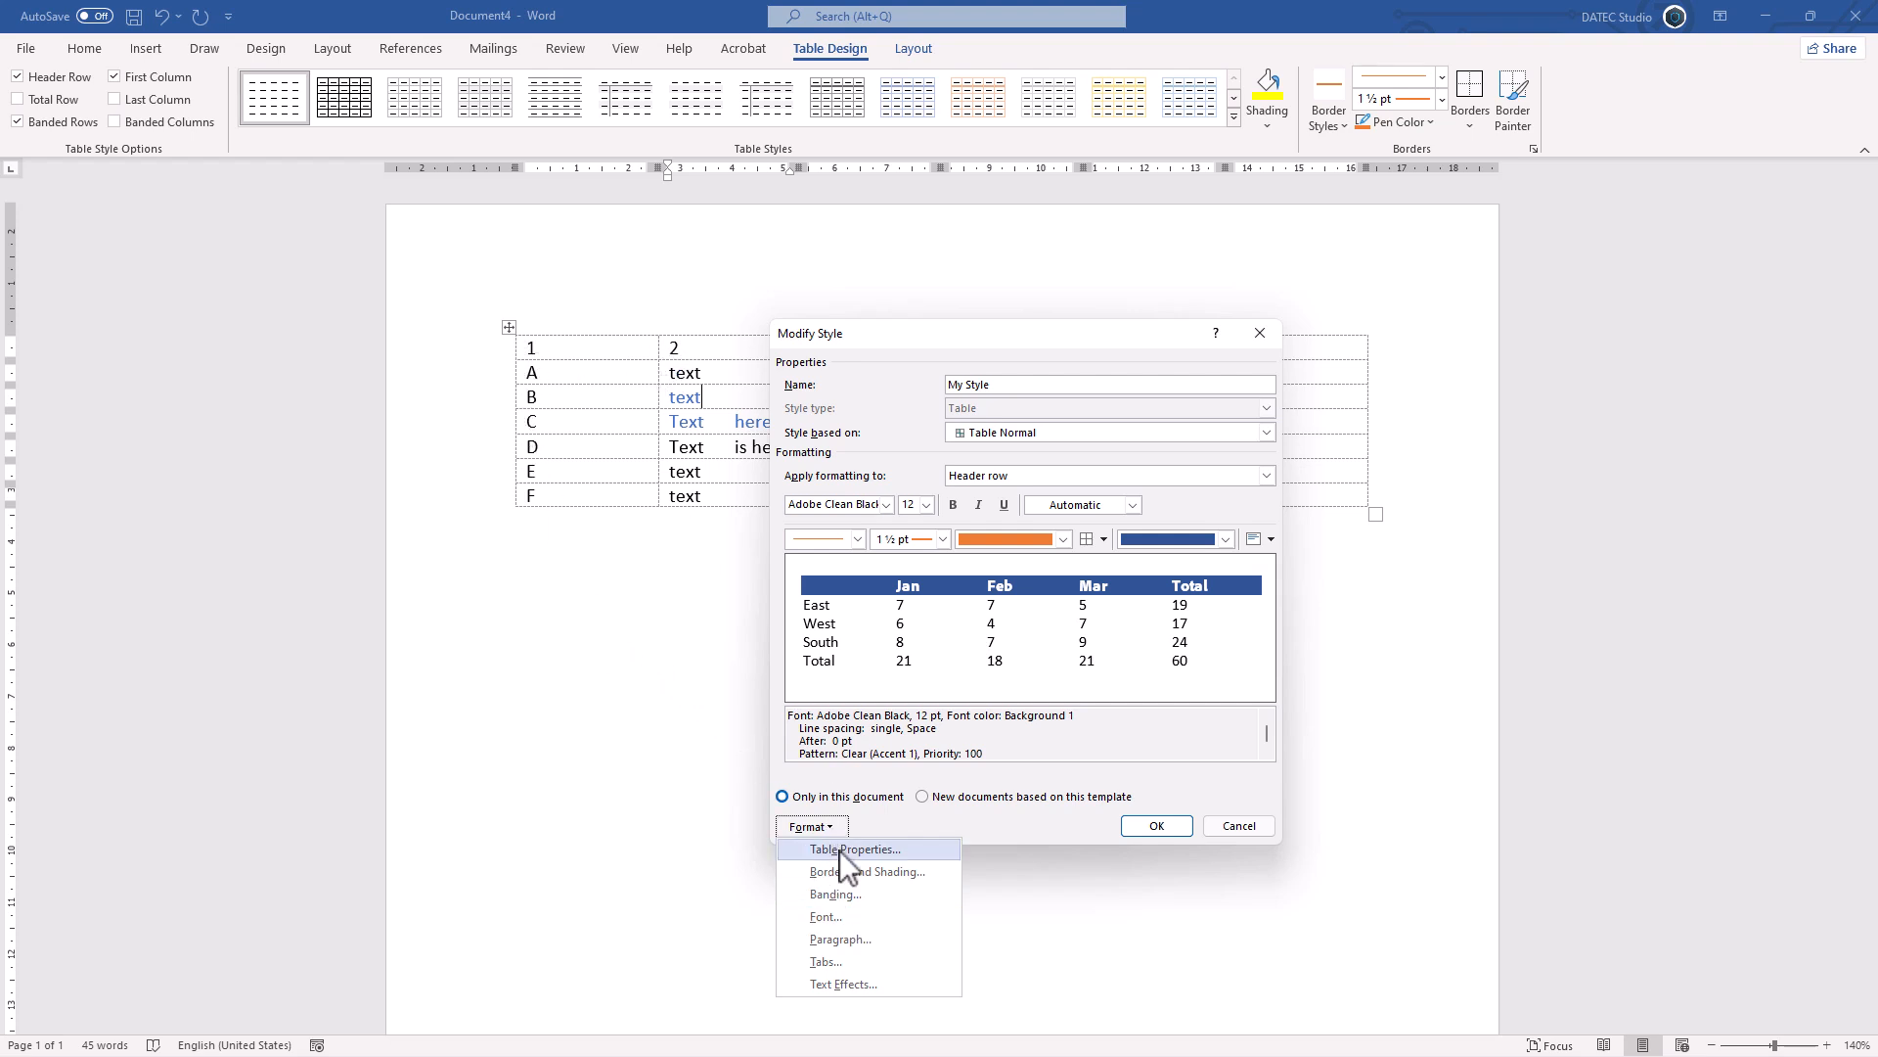
left_click(882, 878)
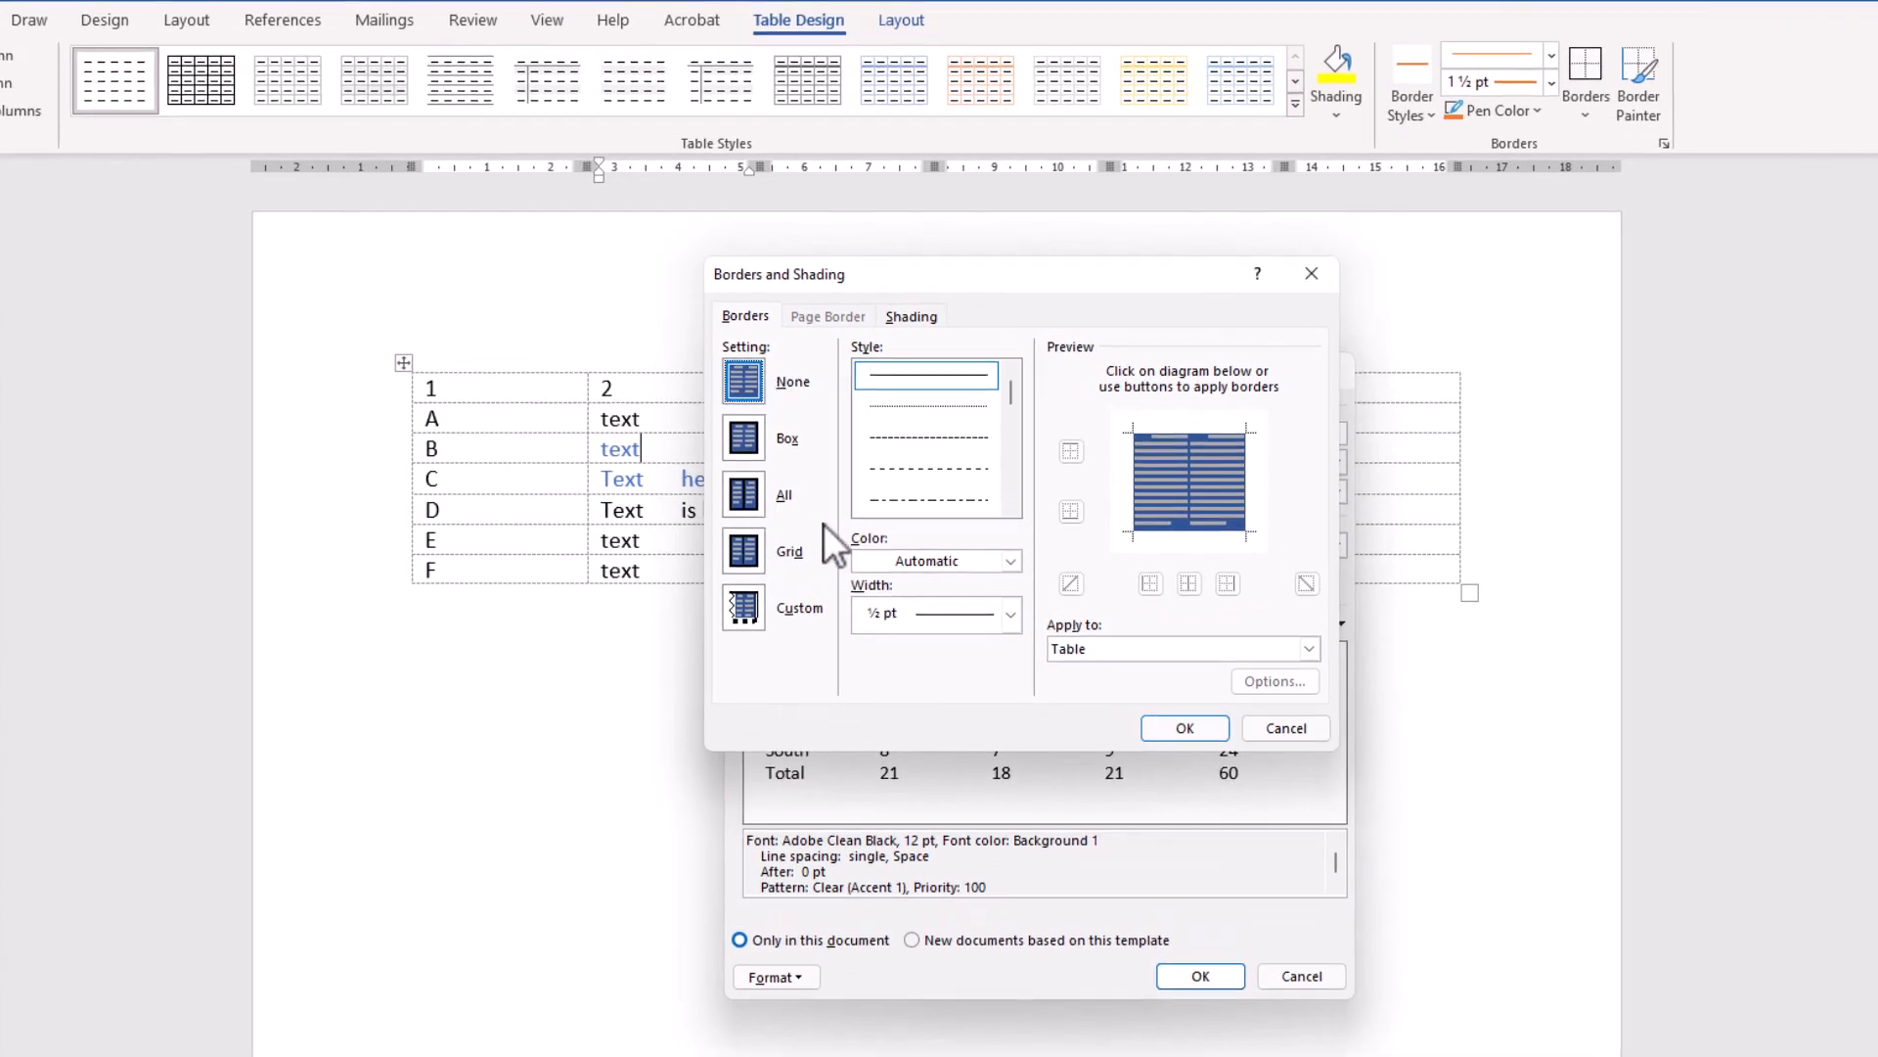
left_click_drag(1010, 401, 1010, 419)
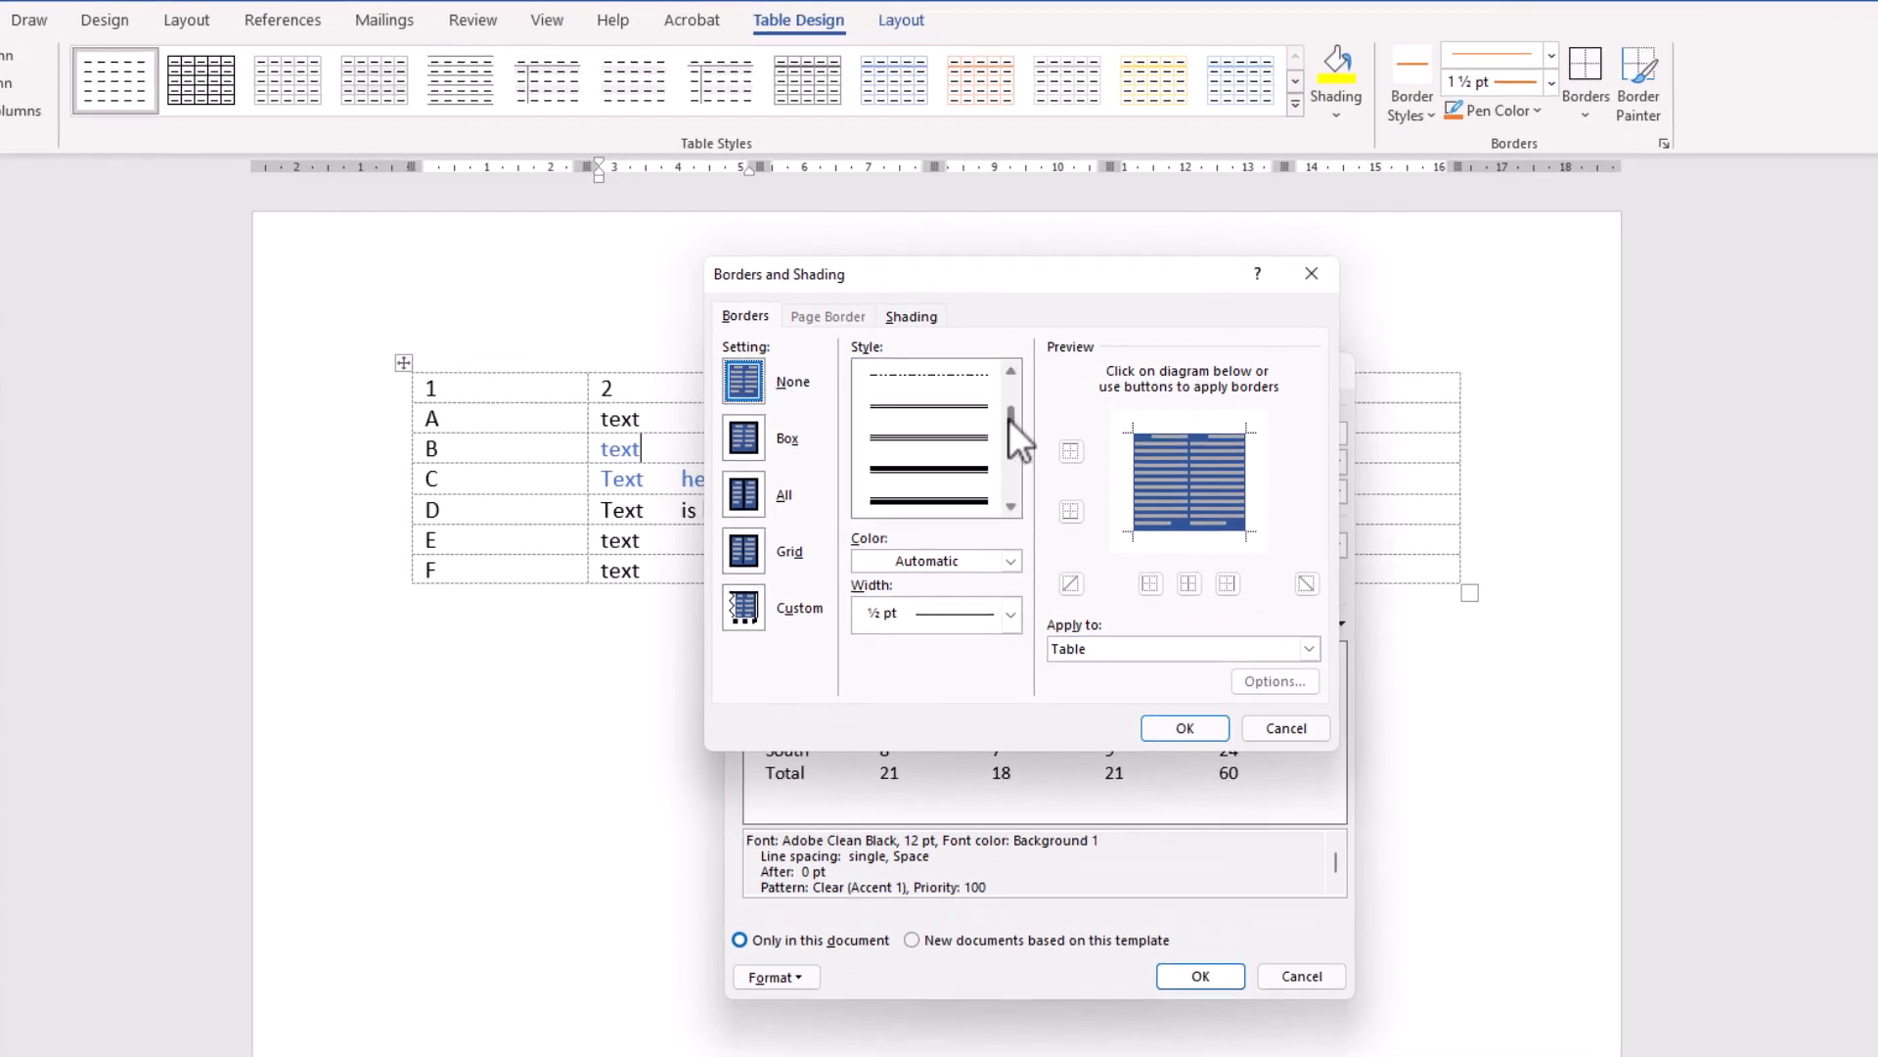
left_click(958, 437)
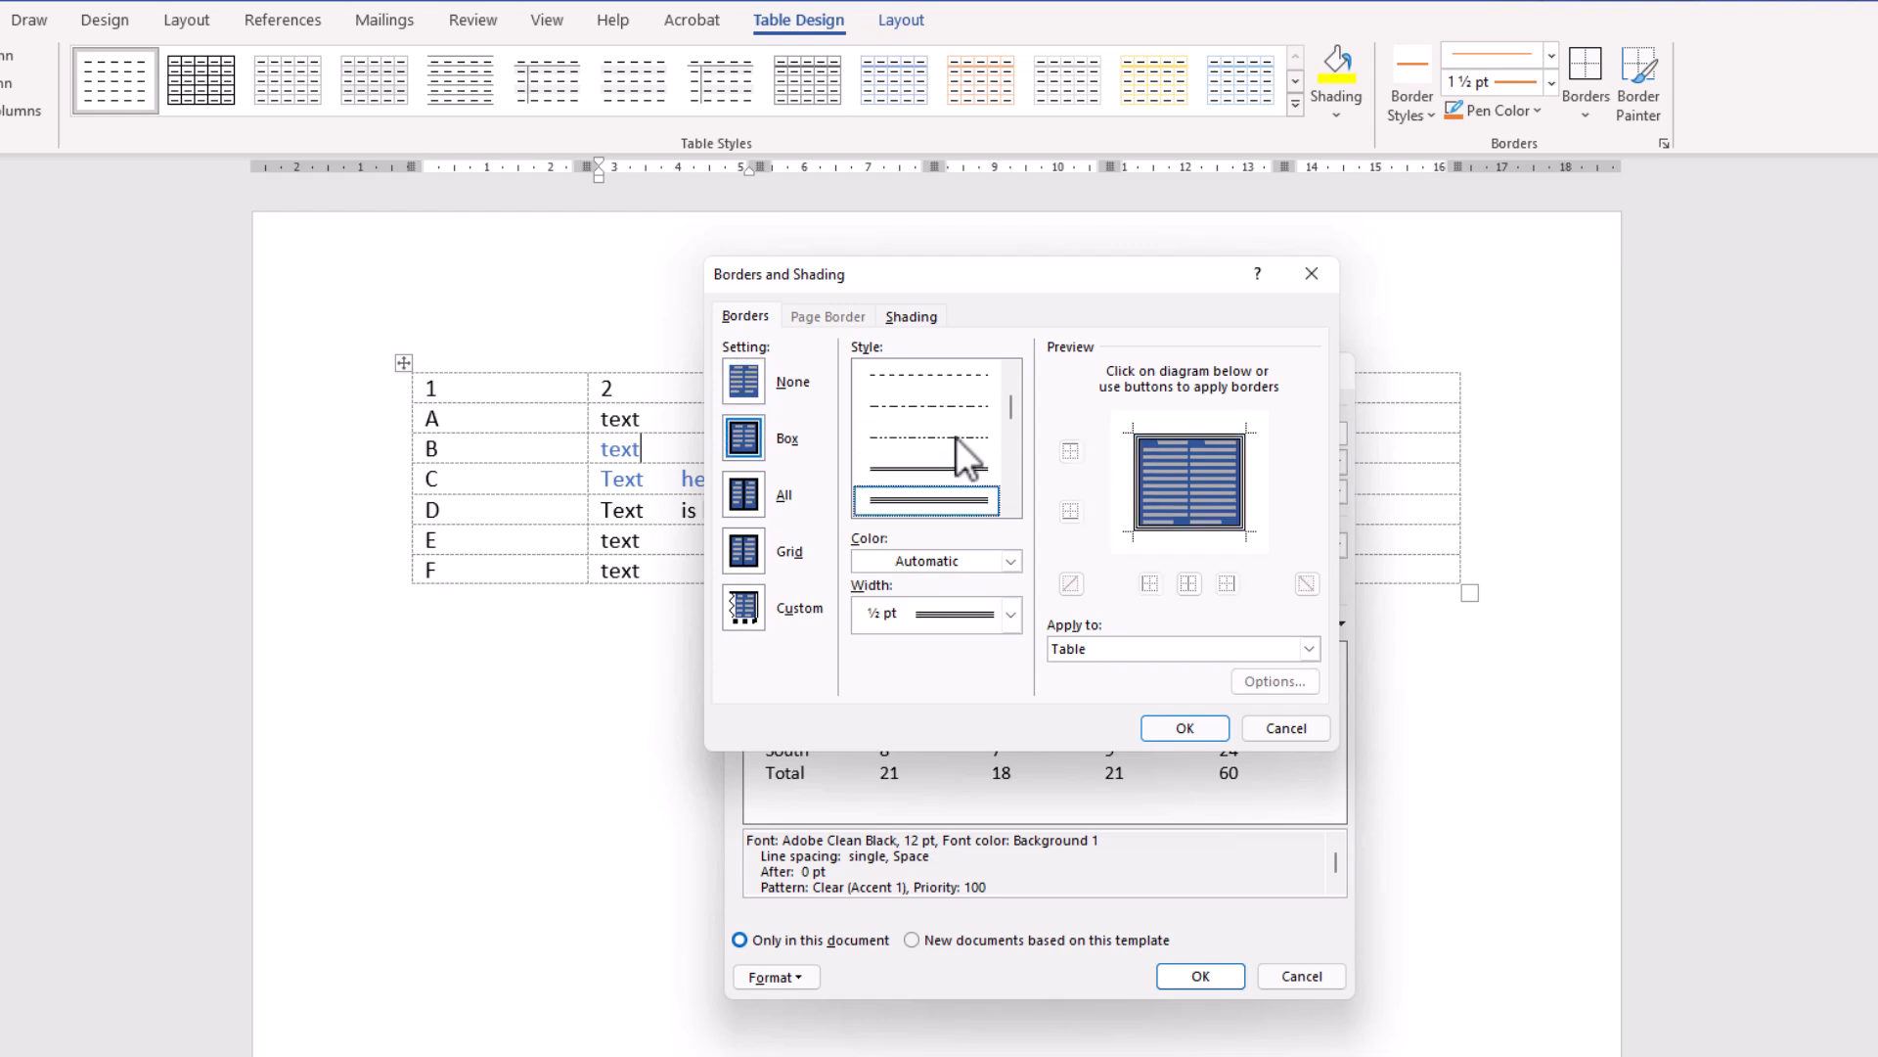
left_click(1008, 613)
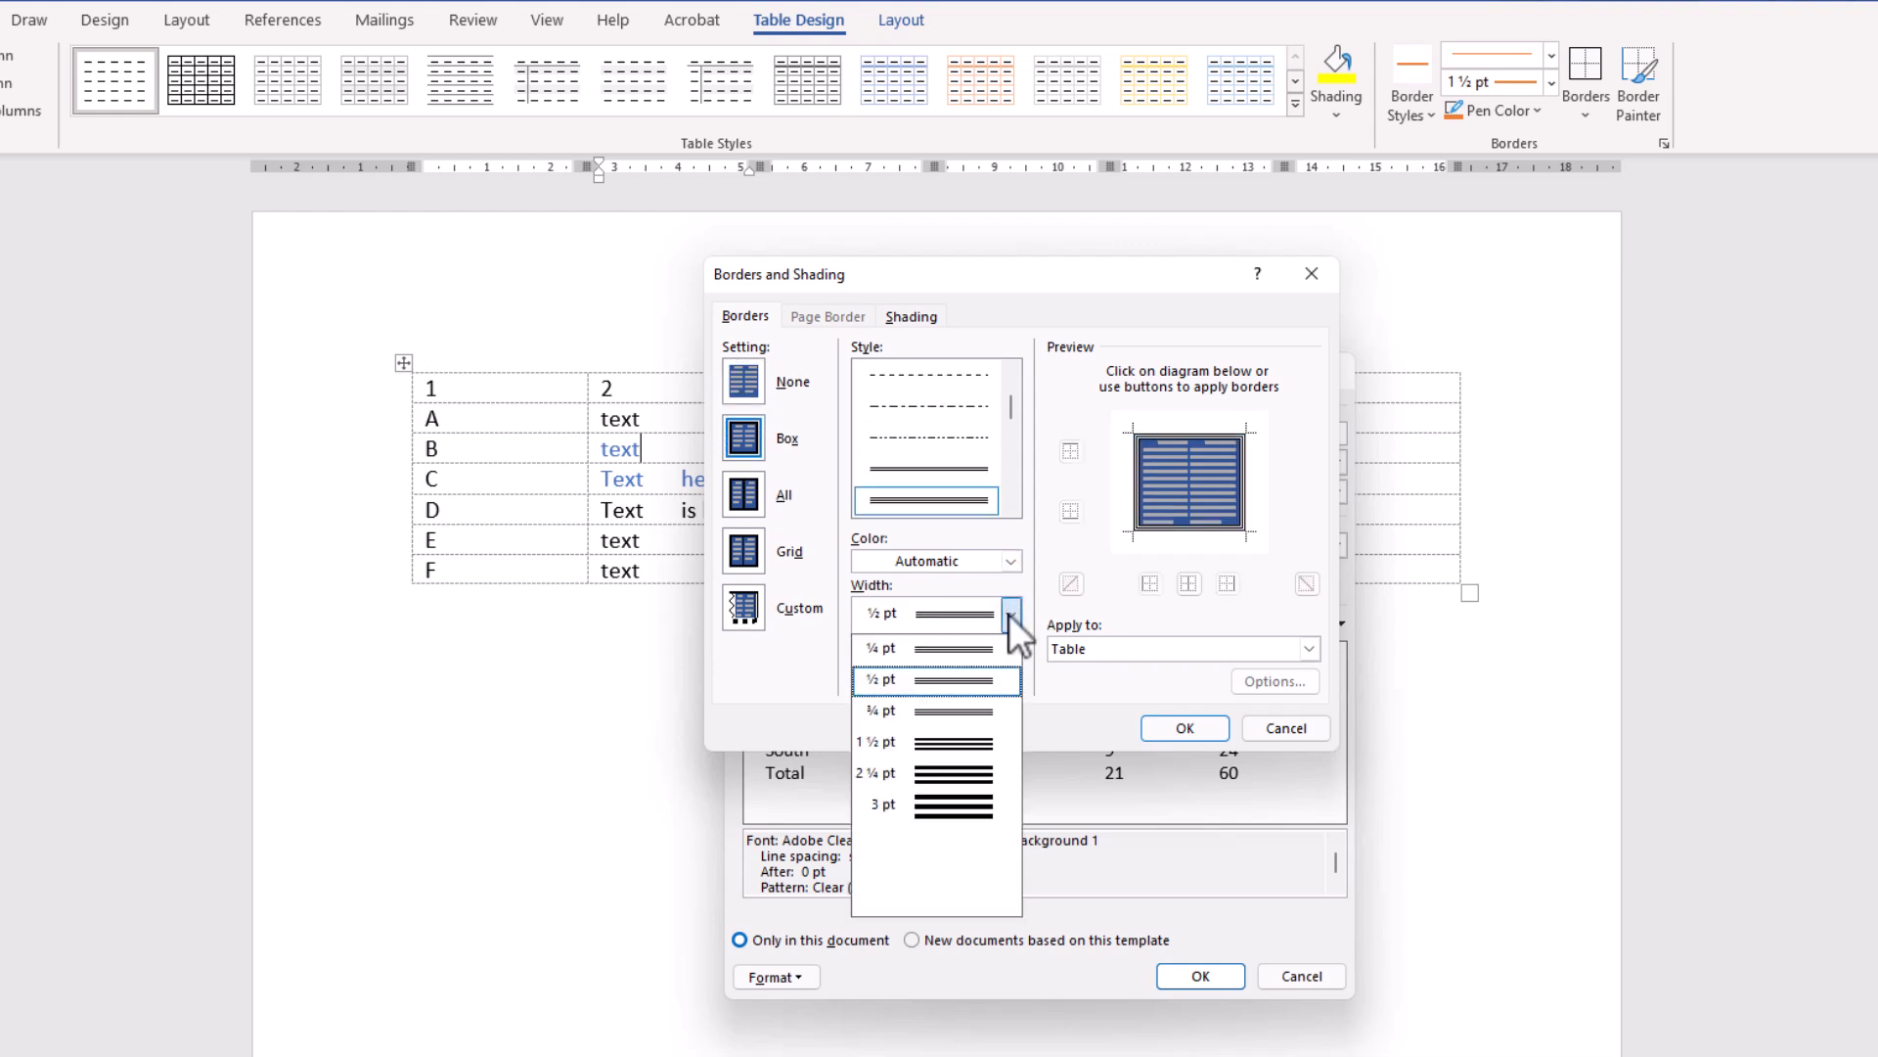
left_click(972, 735)
left_click(1011, 562)
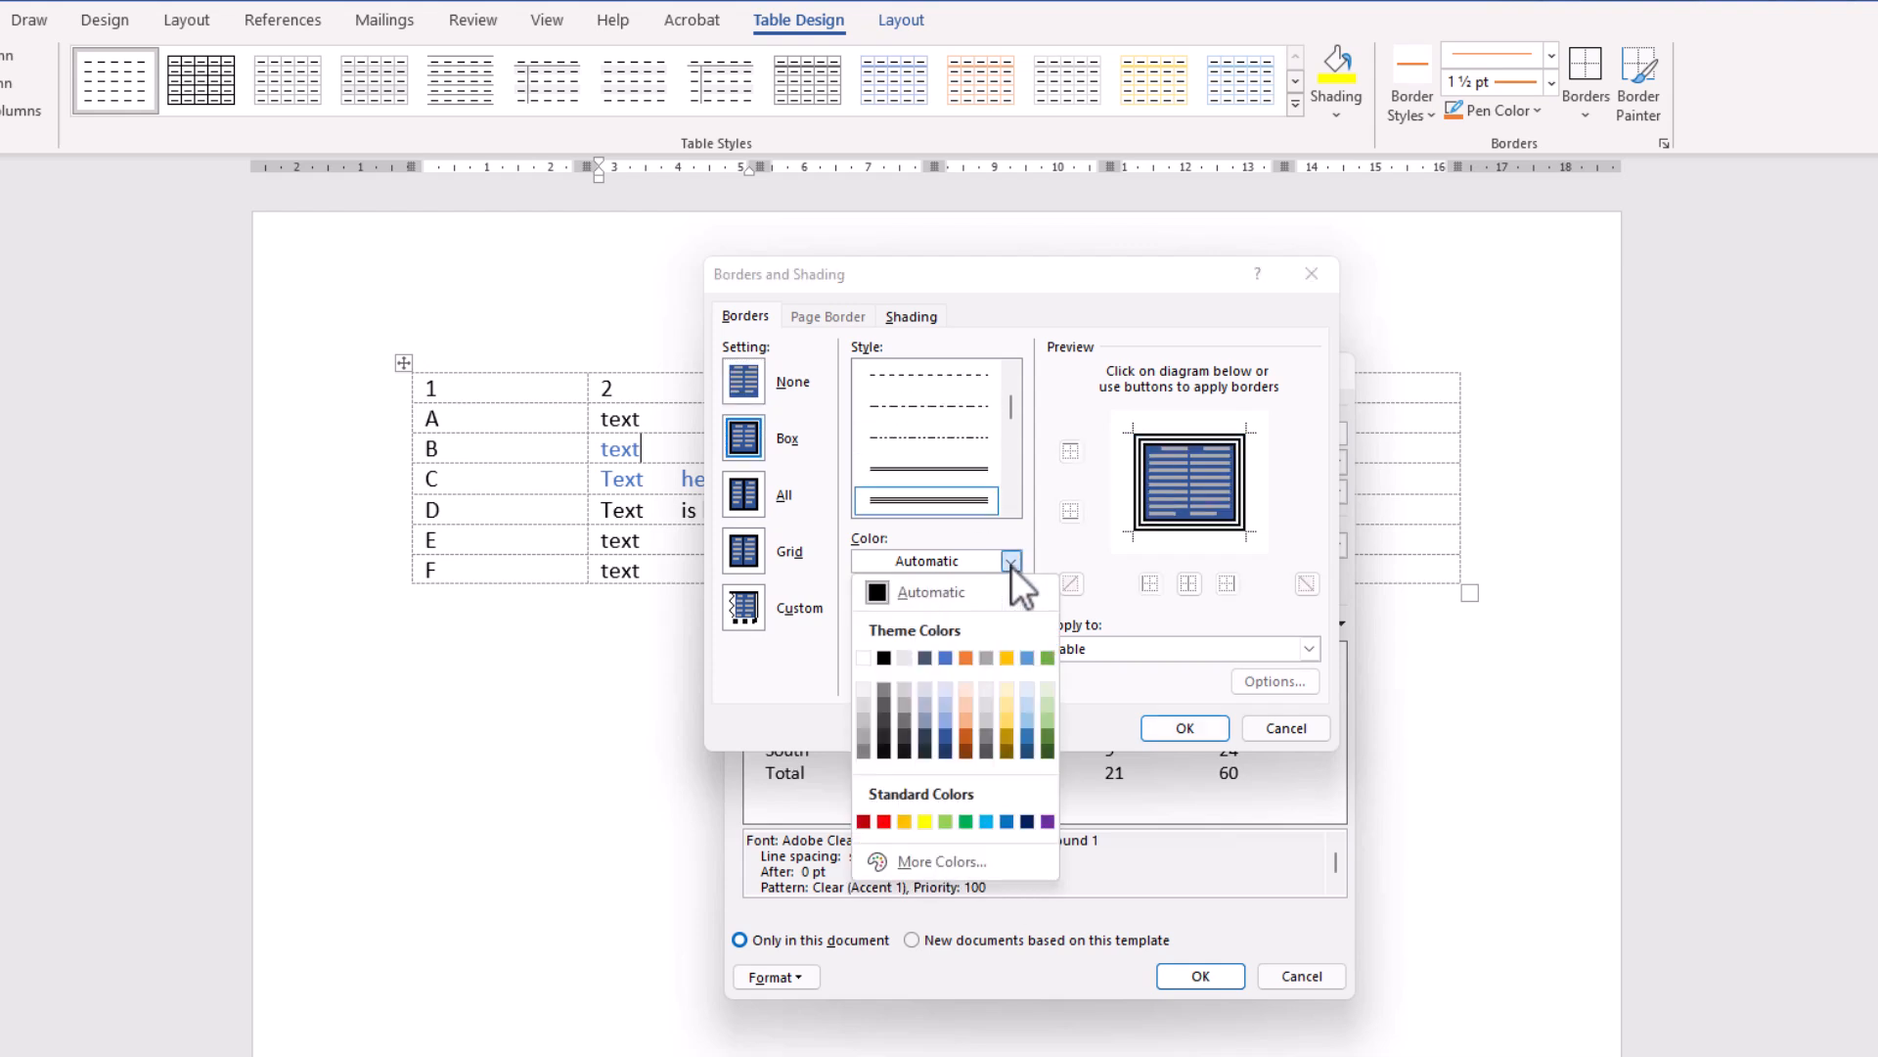
left_click(881, 825)
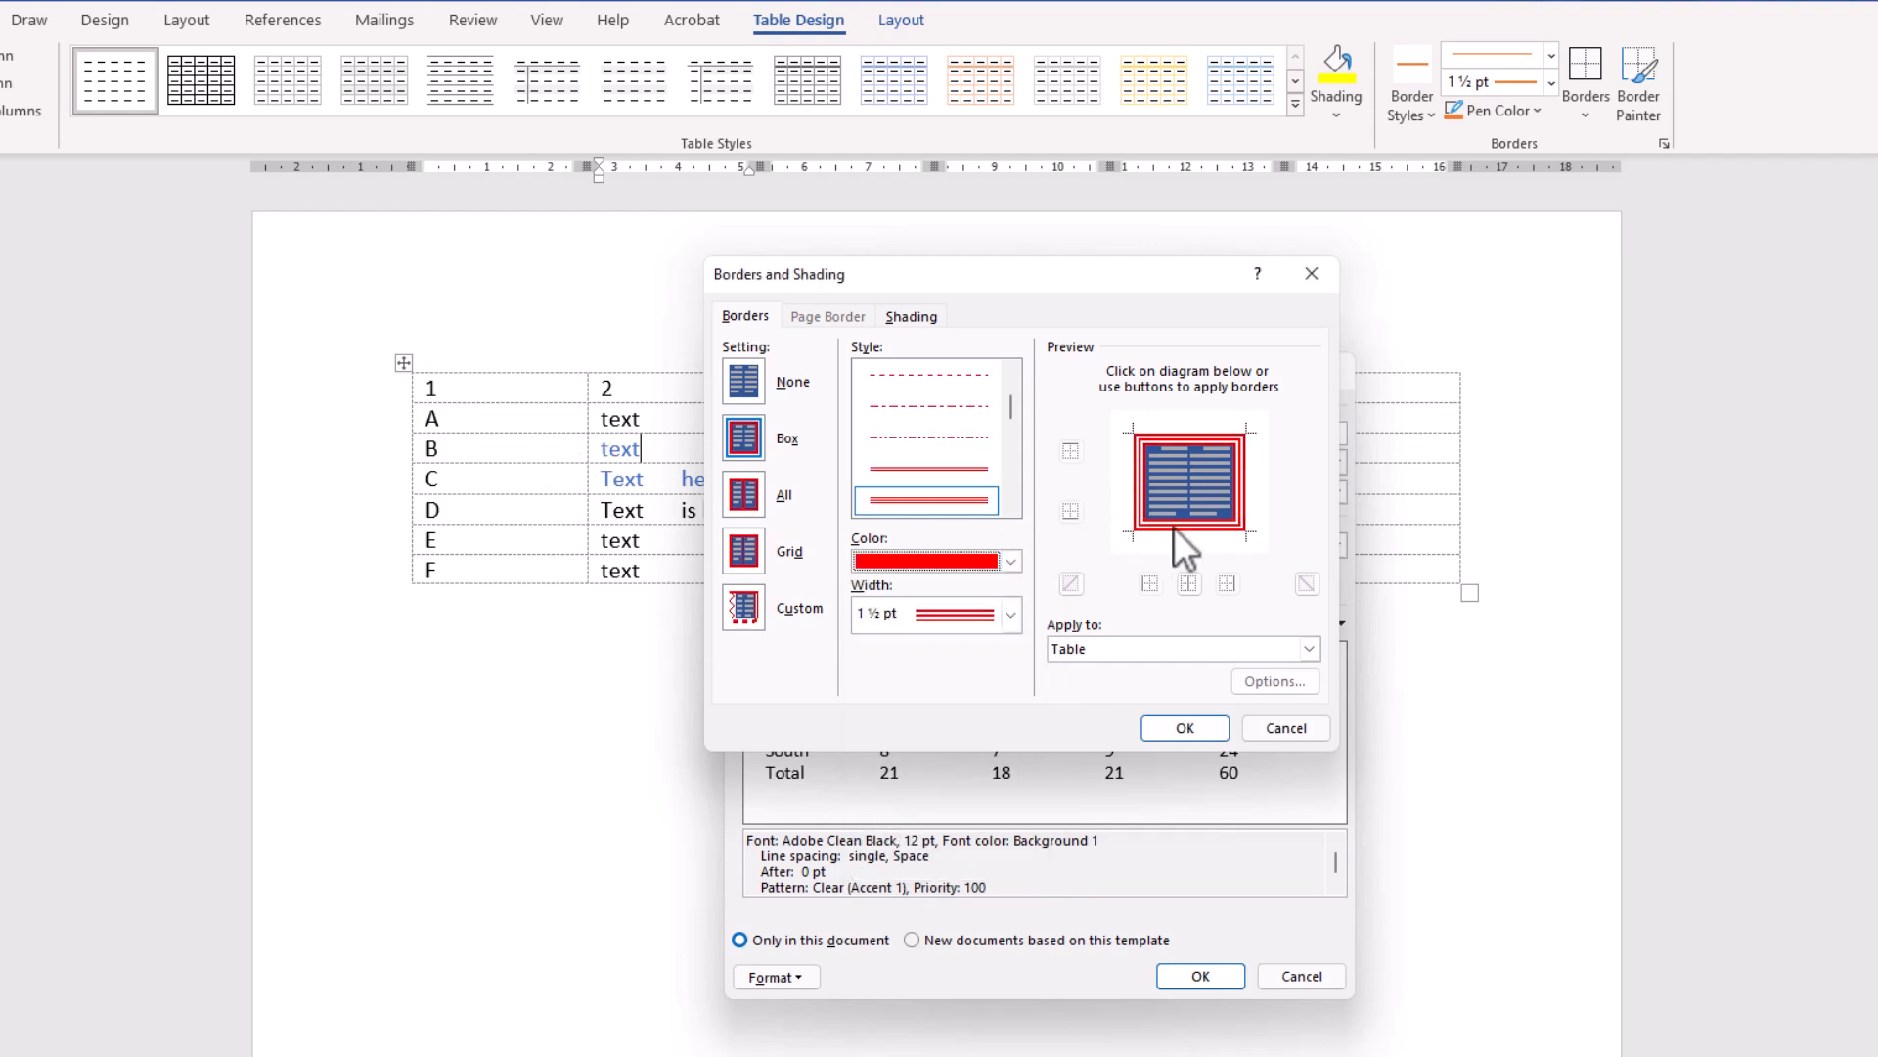
- Remove the bottom border from the header row's box and save the changes to My Style
left_click(1071, 510)
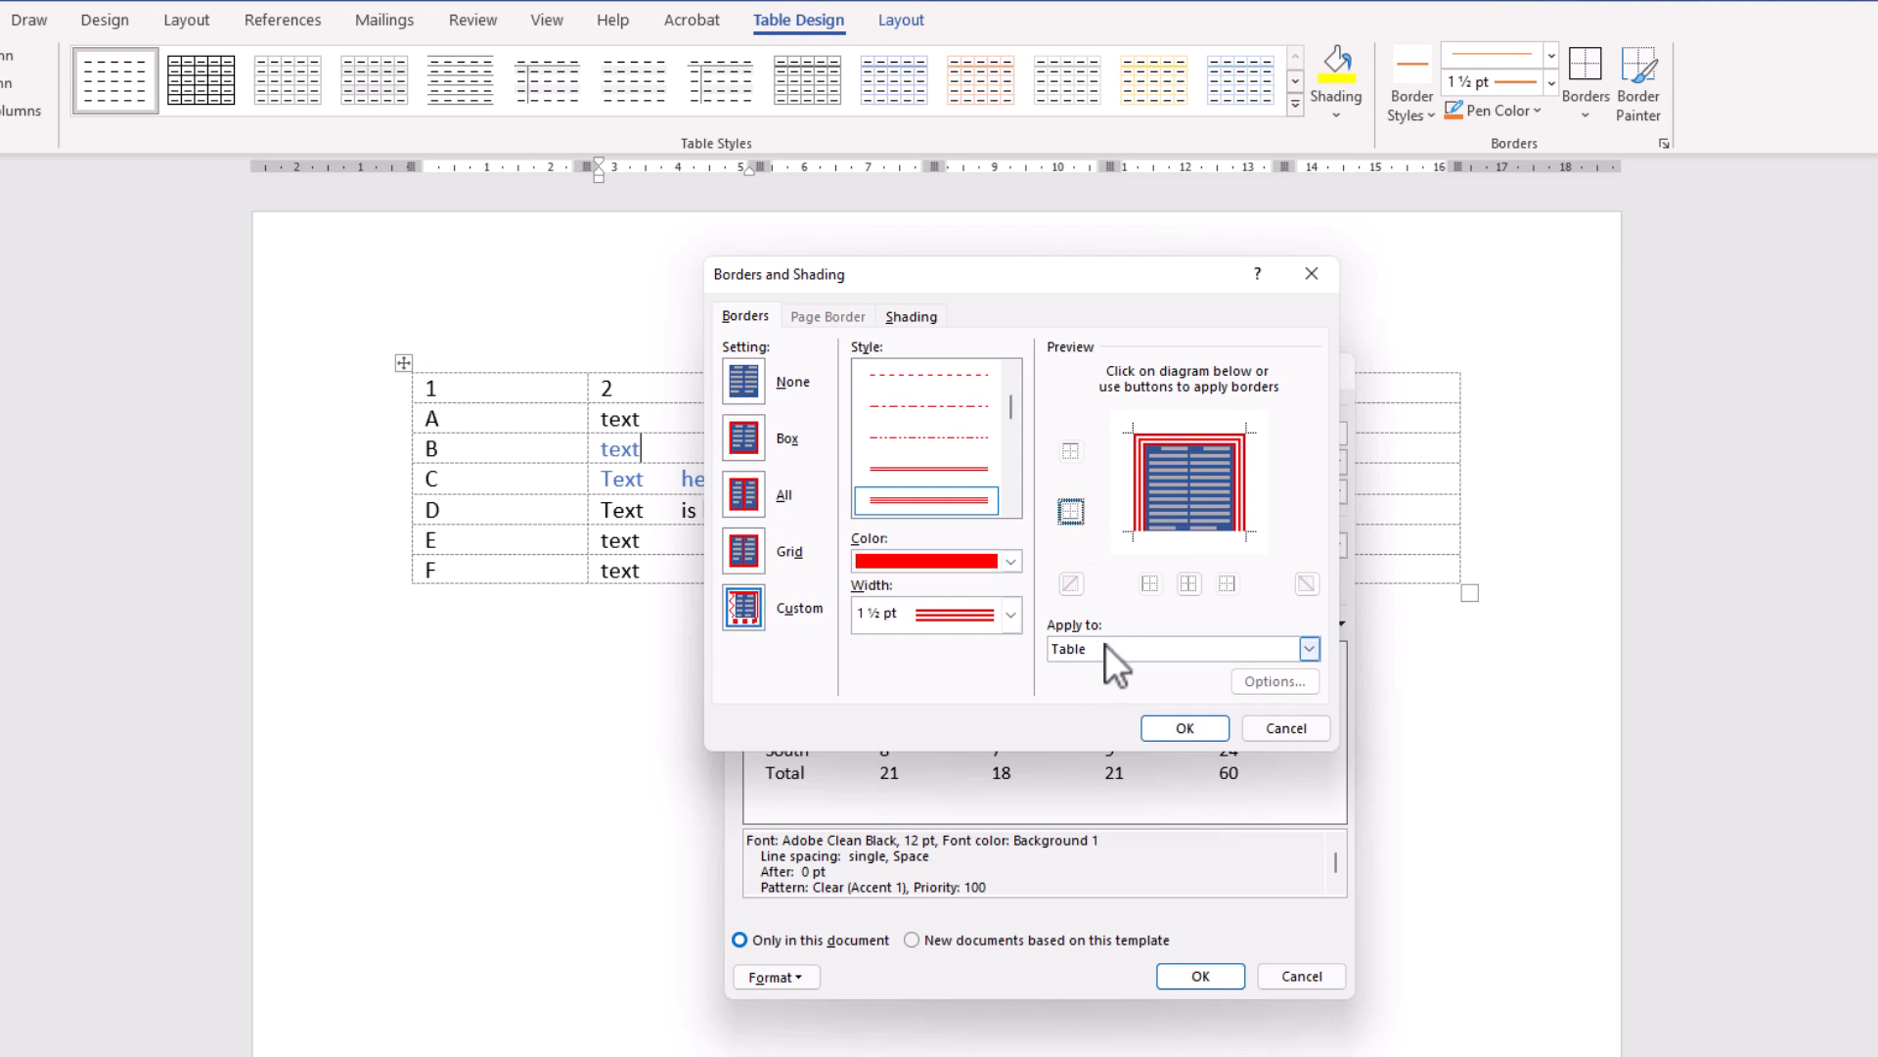
left_click(1160, 718)
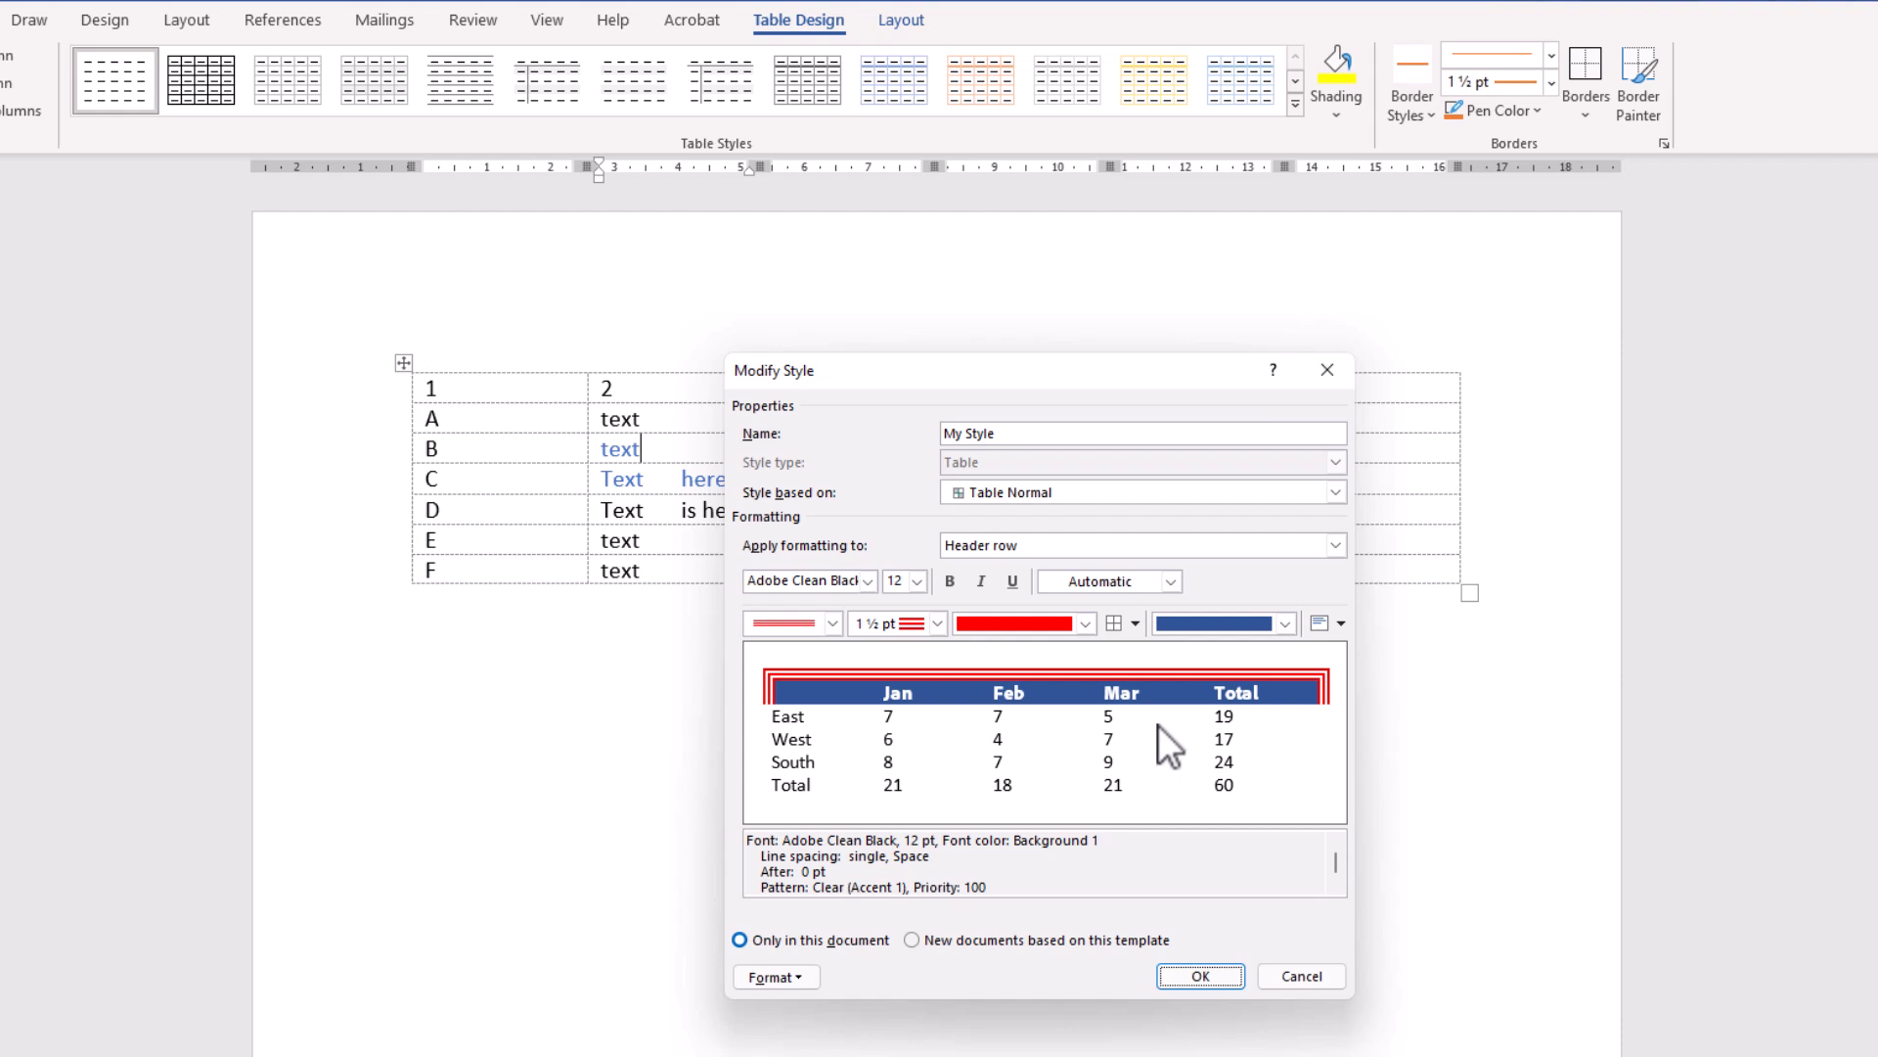
left_click(1203, 978)
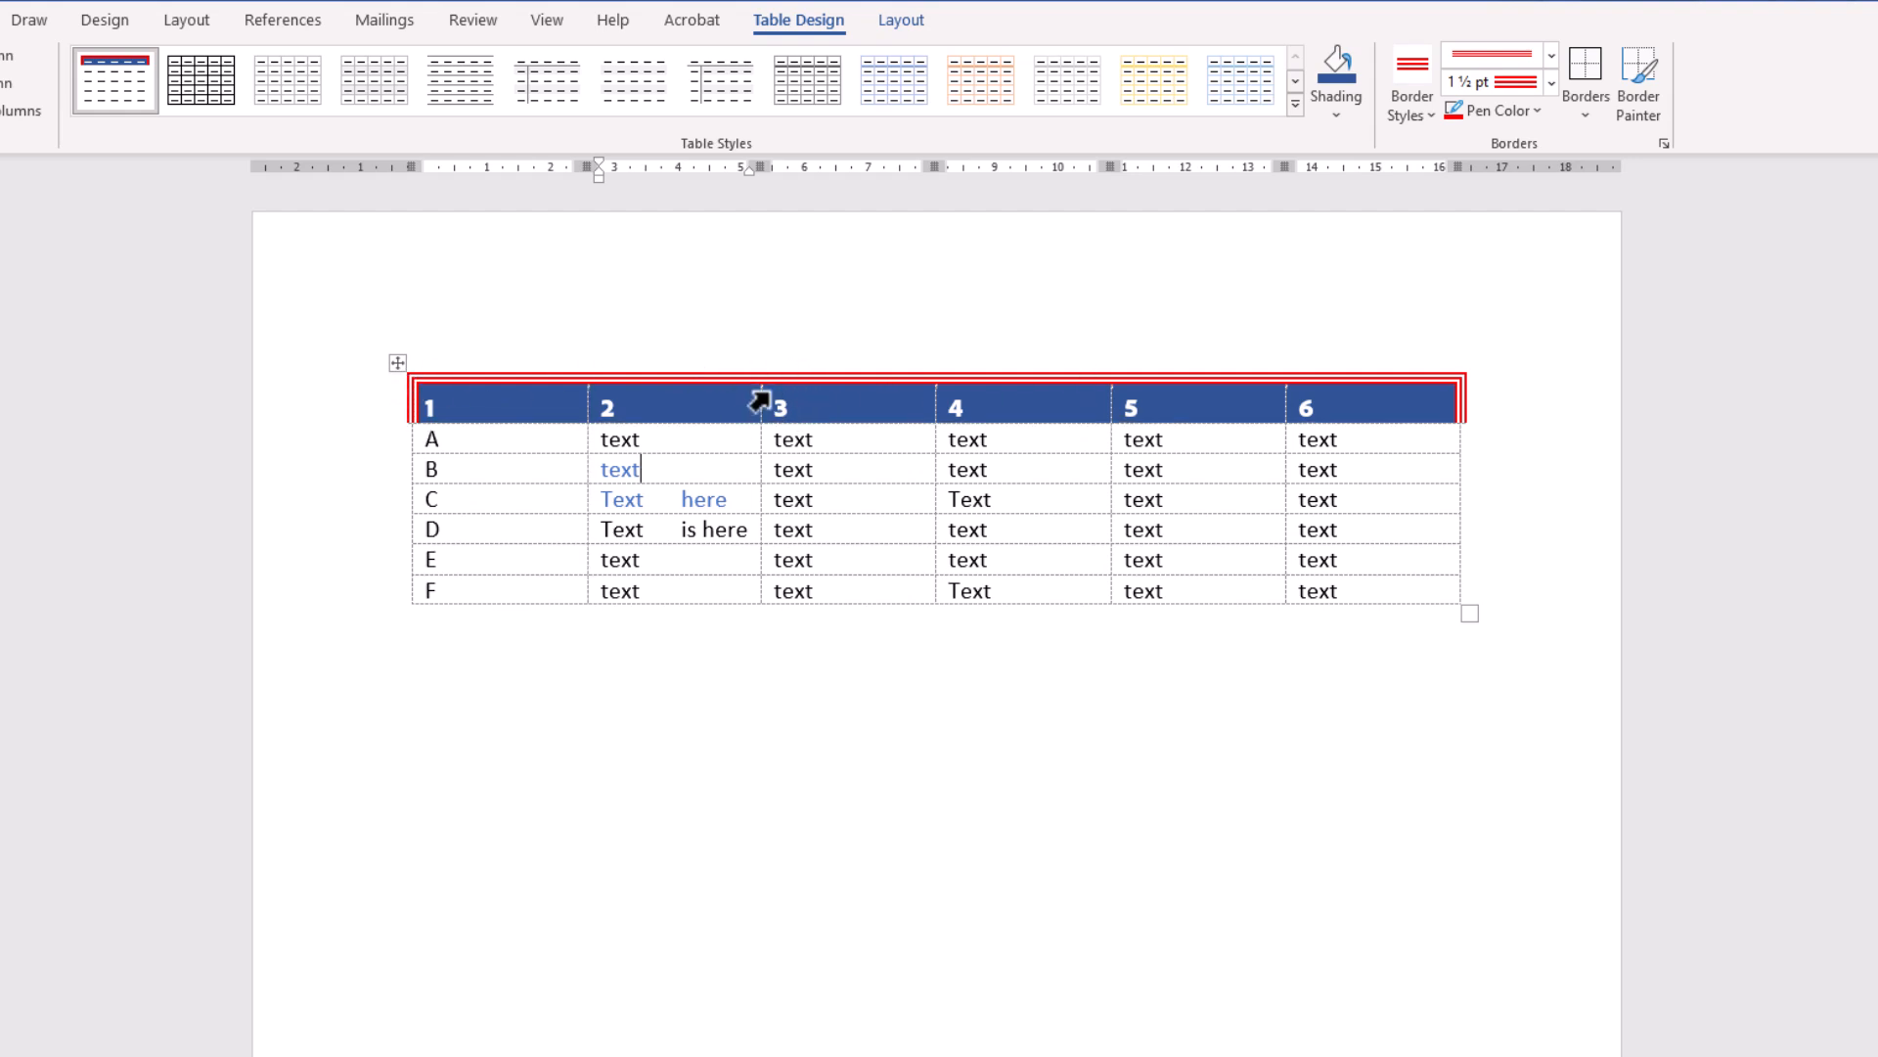
- Modify My Style so the whole table's cell contents are centred horizontally and vertically
right_click(126, 67)
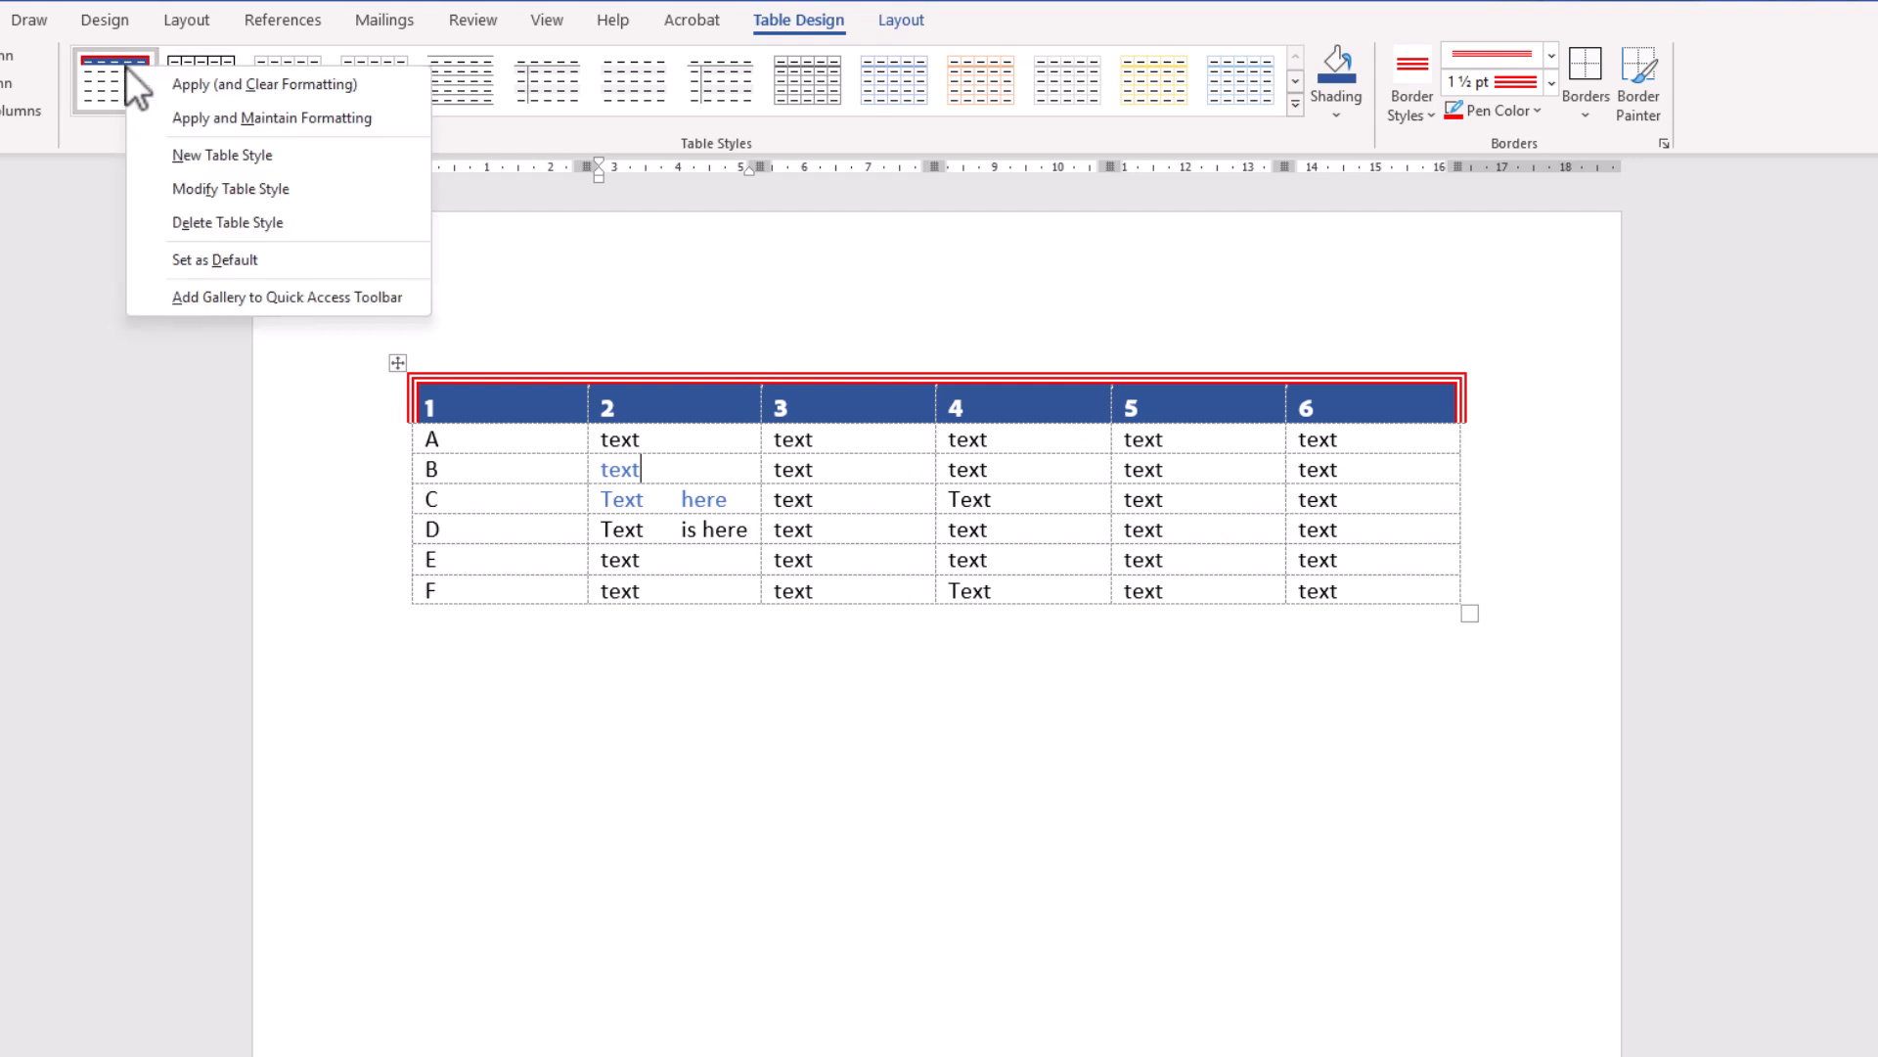
left_click(302, 190)
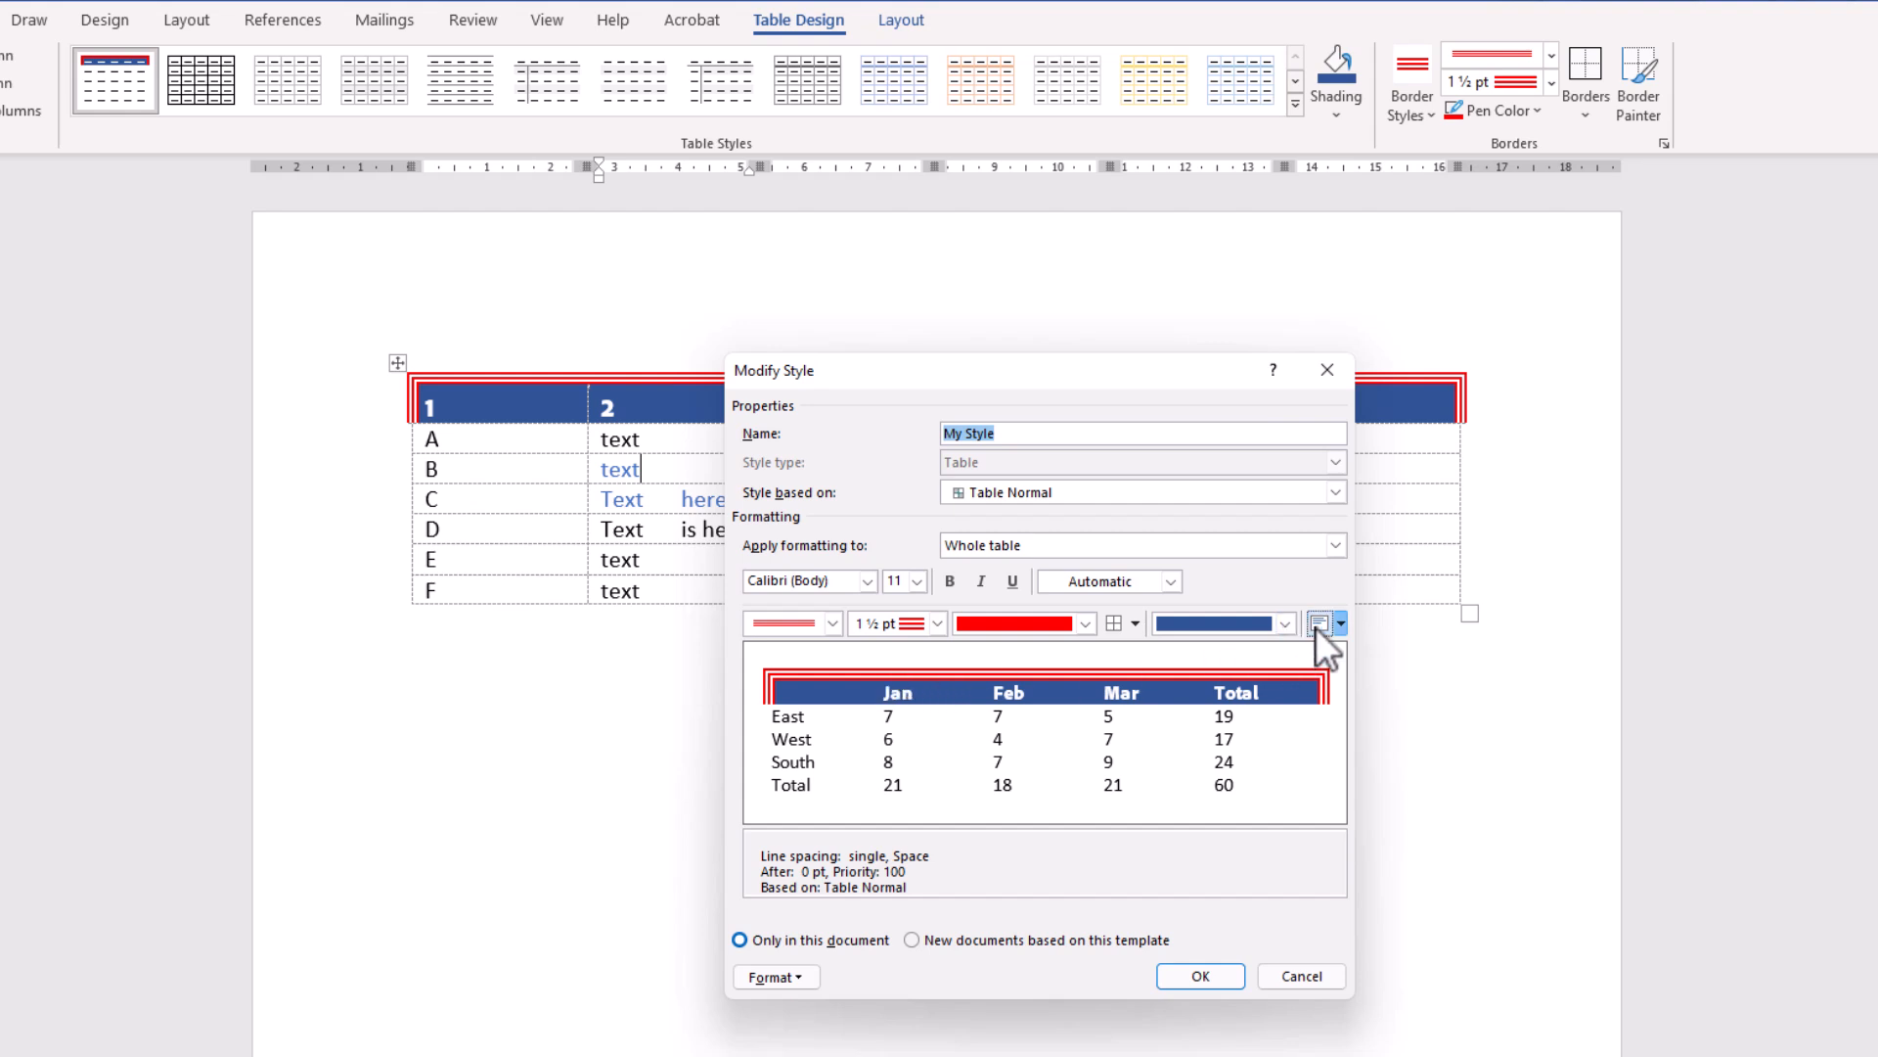
left_click(1342, 621)
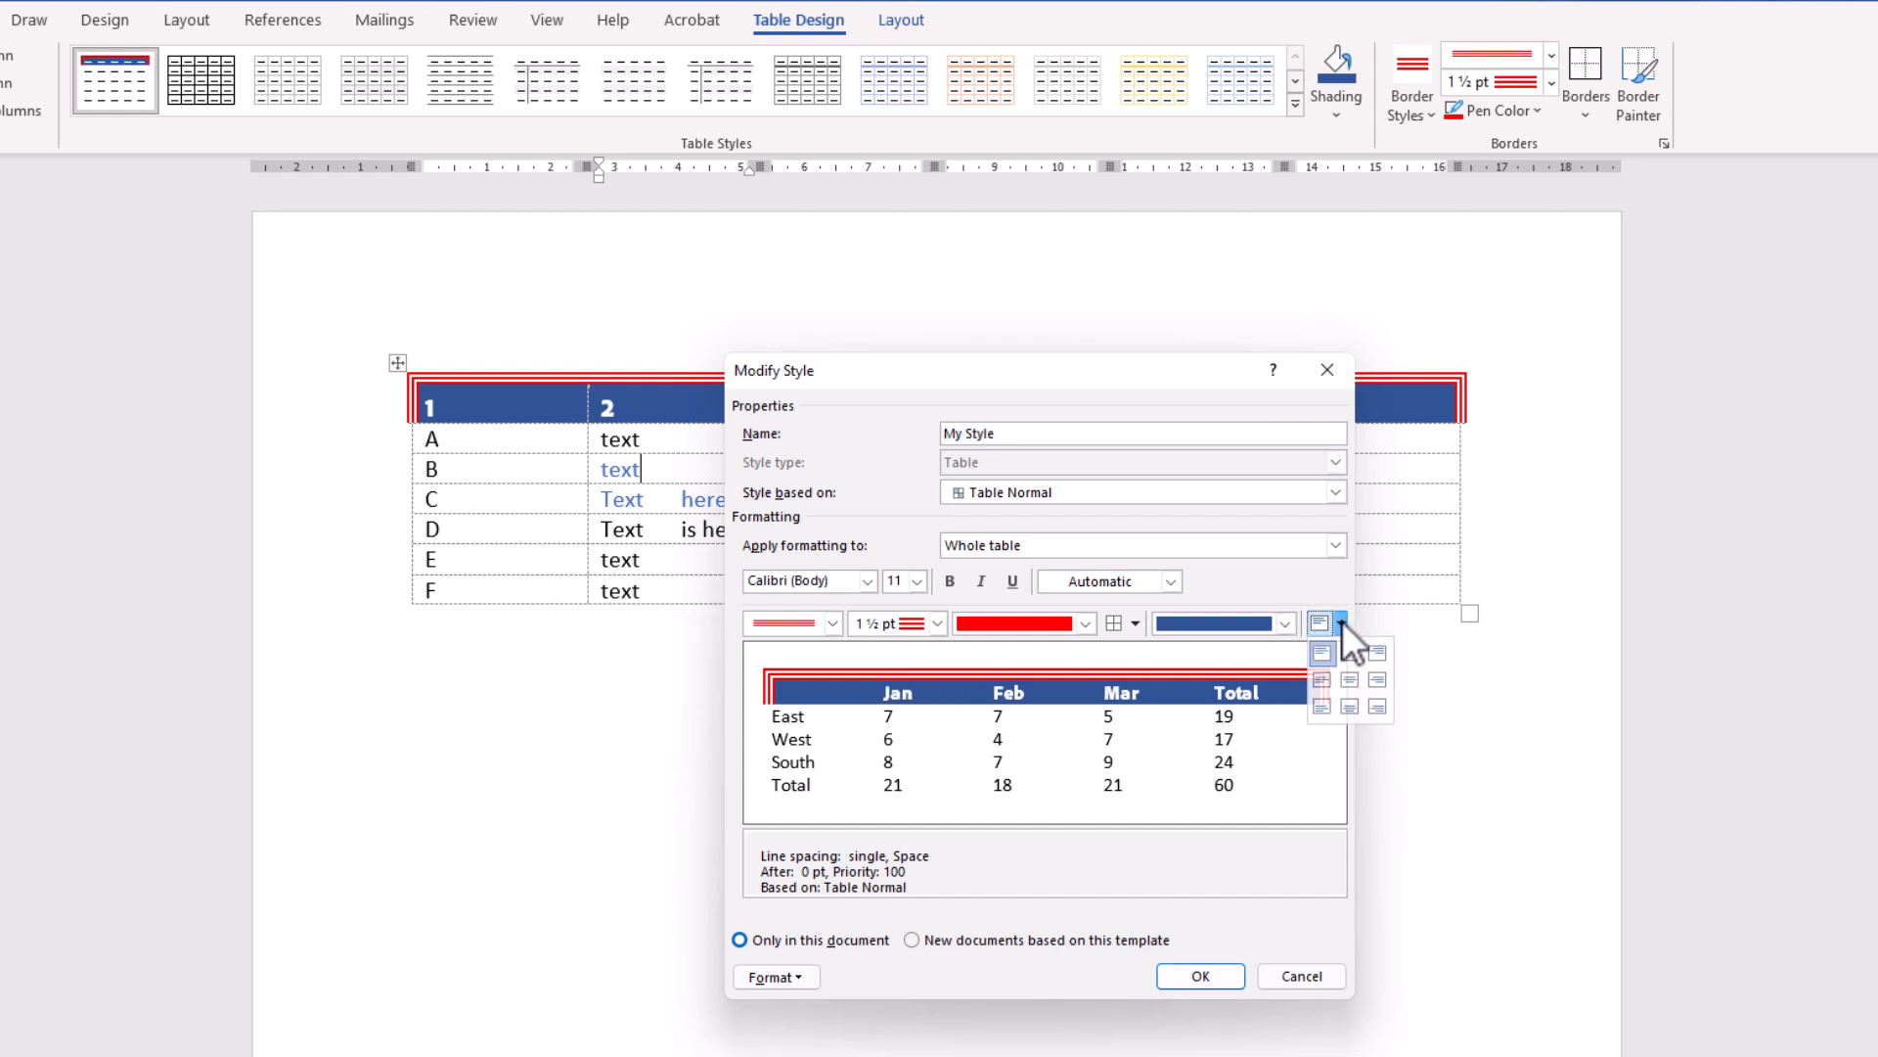
left_click(1348, 679)
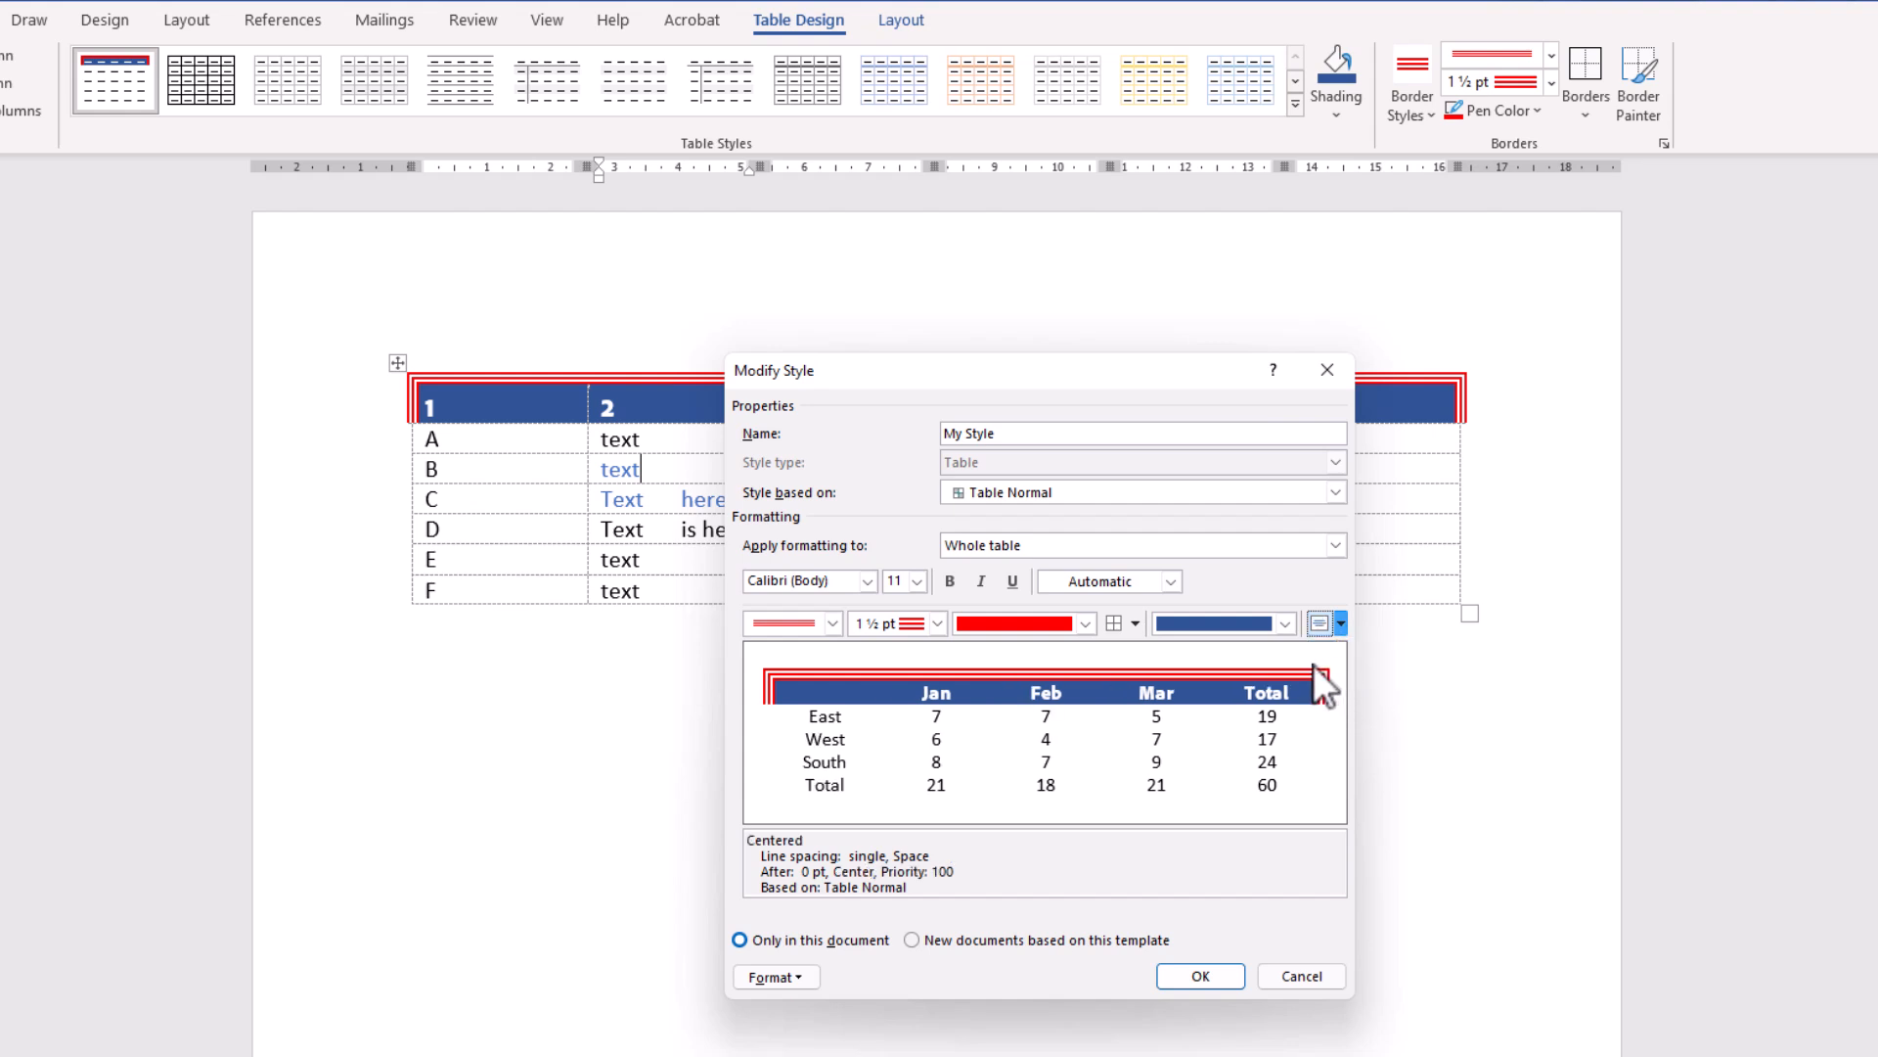
left_click(1241, 982)
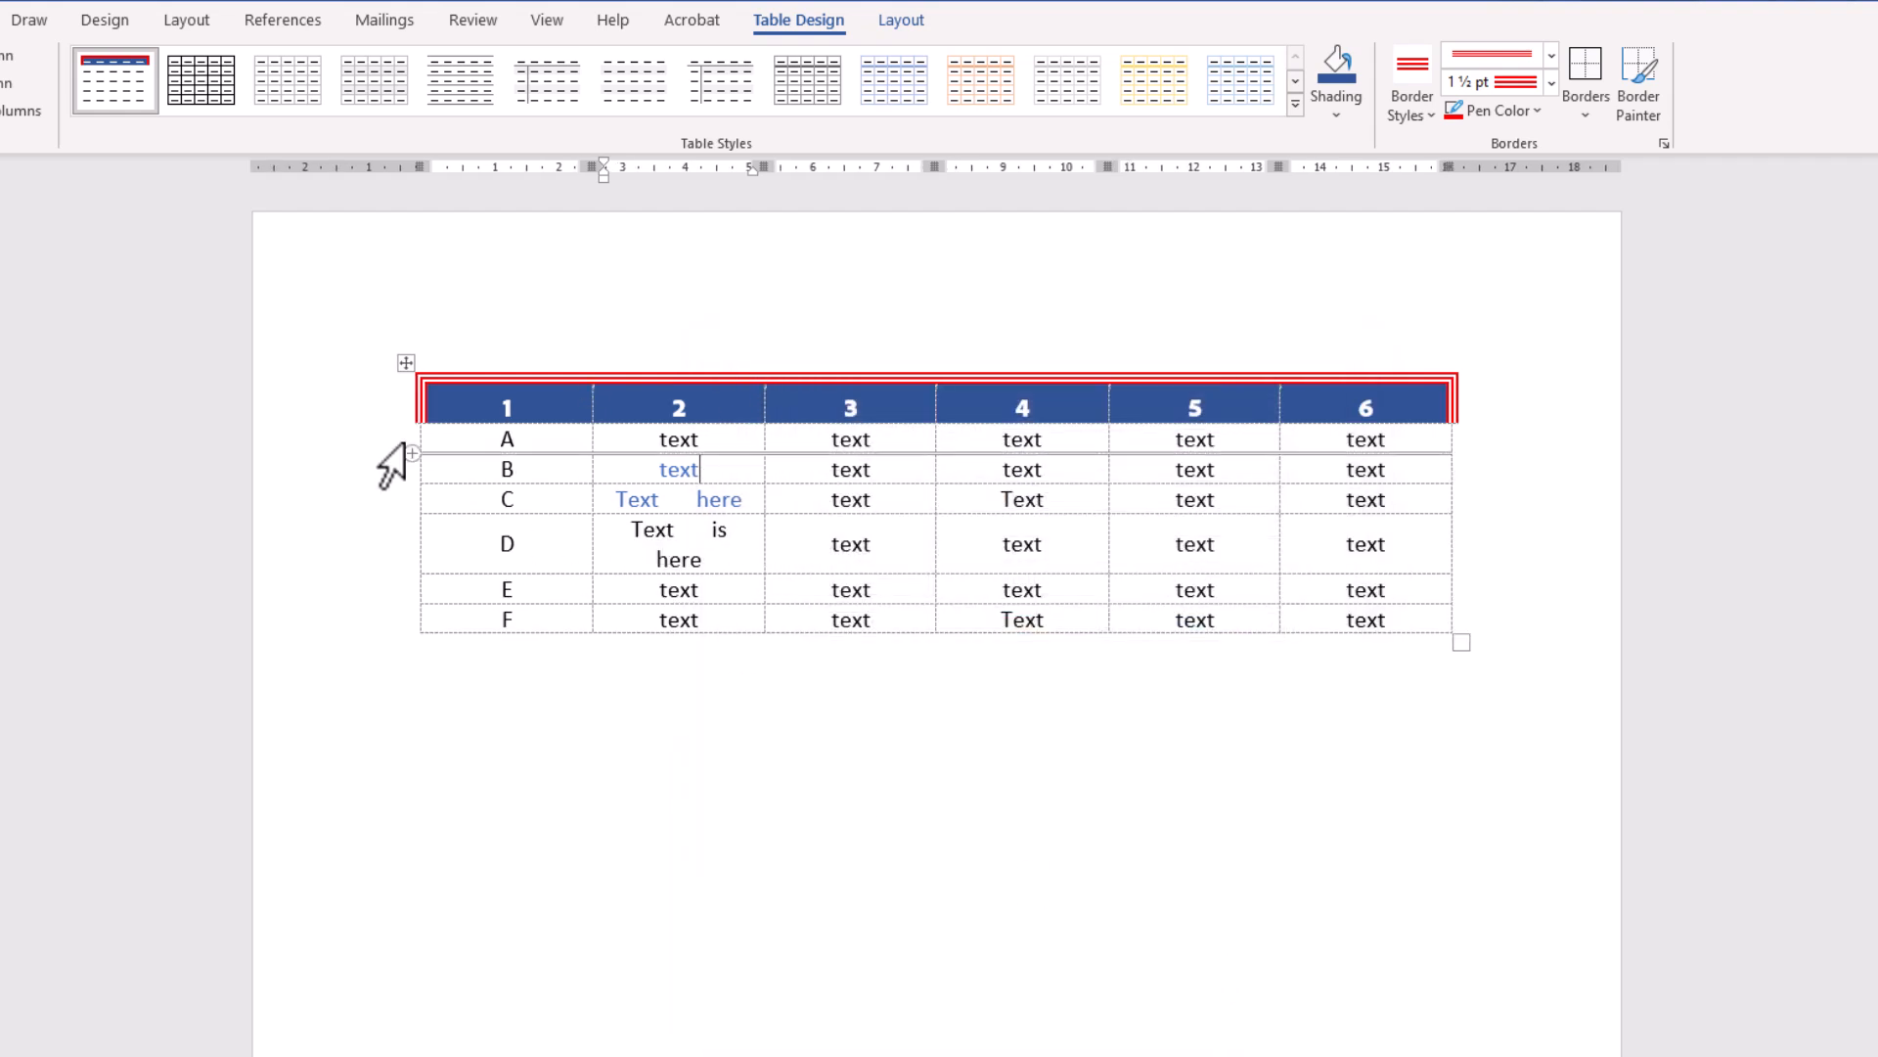
- Modify My Style again, setting the whole table's border line width to 1½ pt in Borders and Shading
right_click(103, 92)
left_click(164, 212)
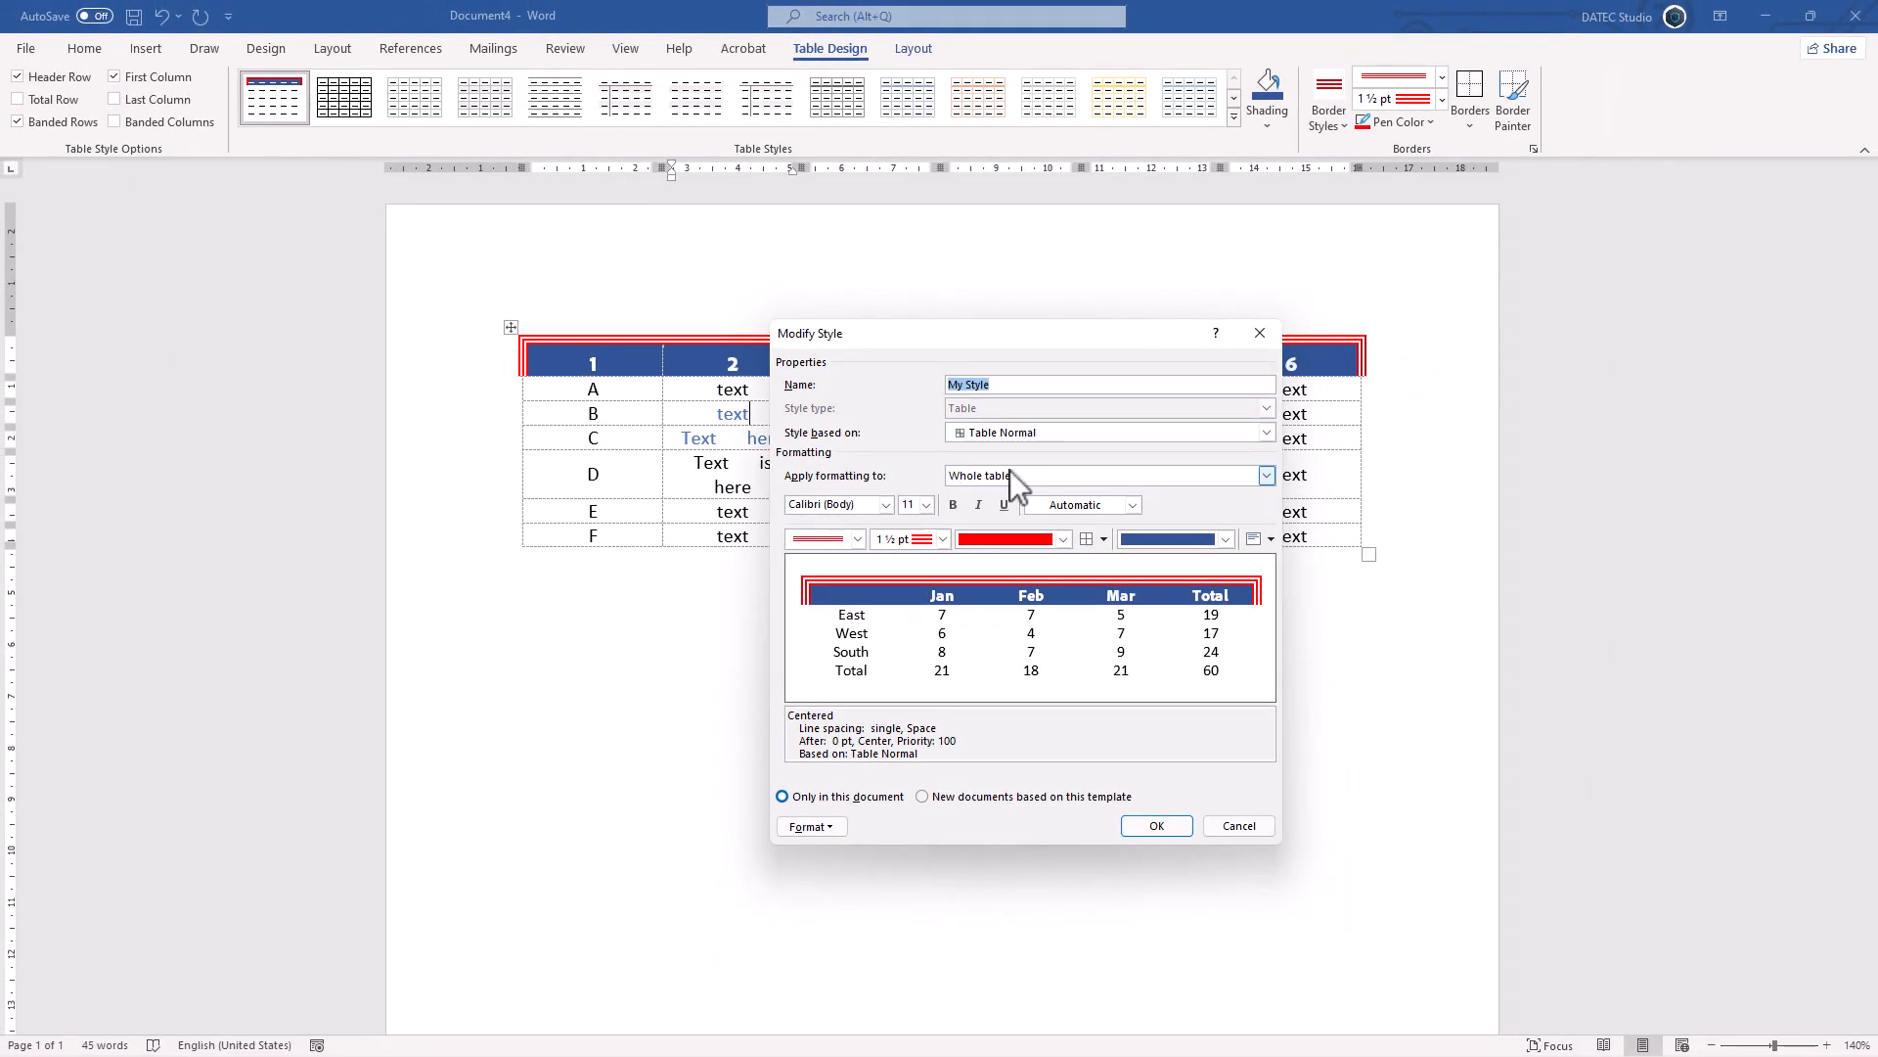
left_click(1007, 481)
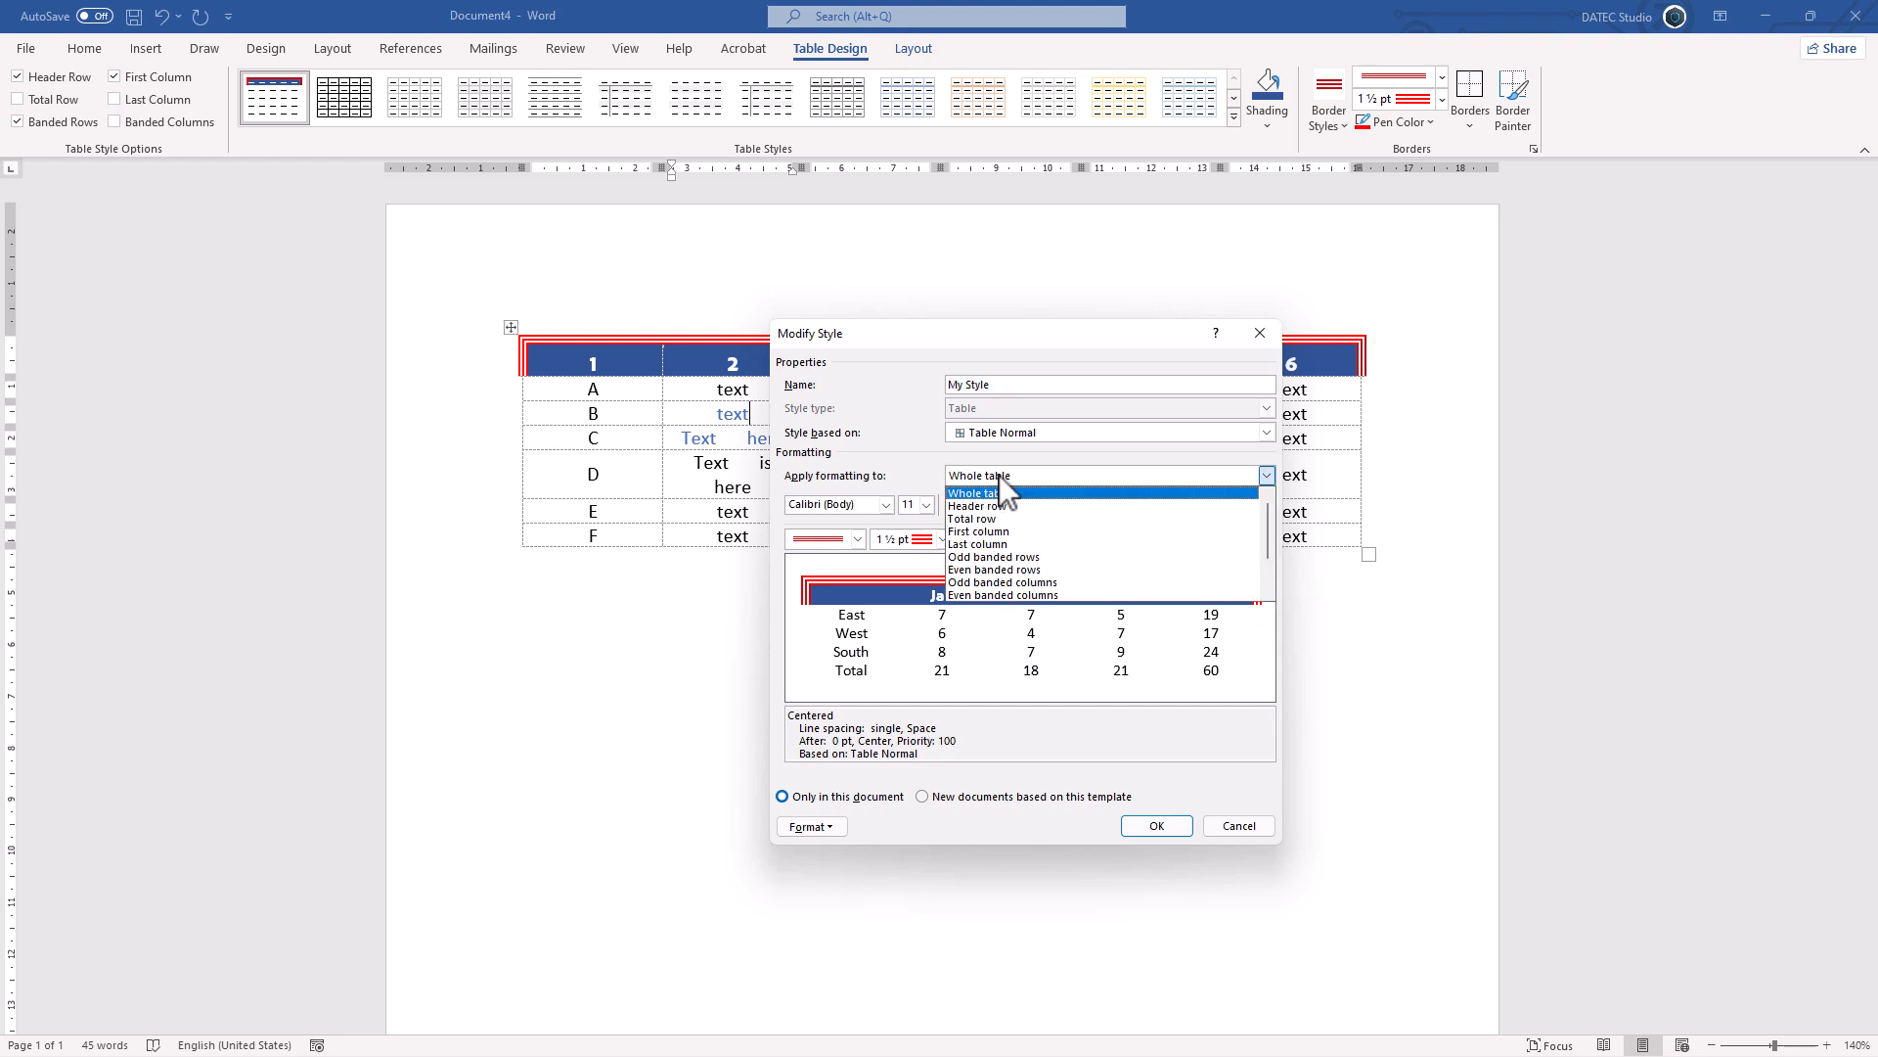
left_click(1000, 480)
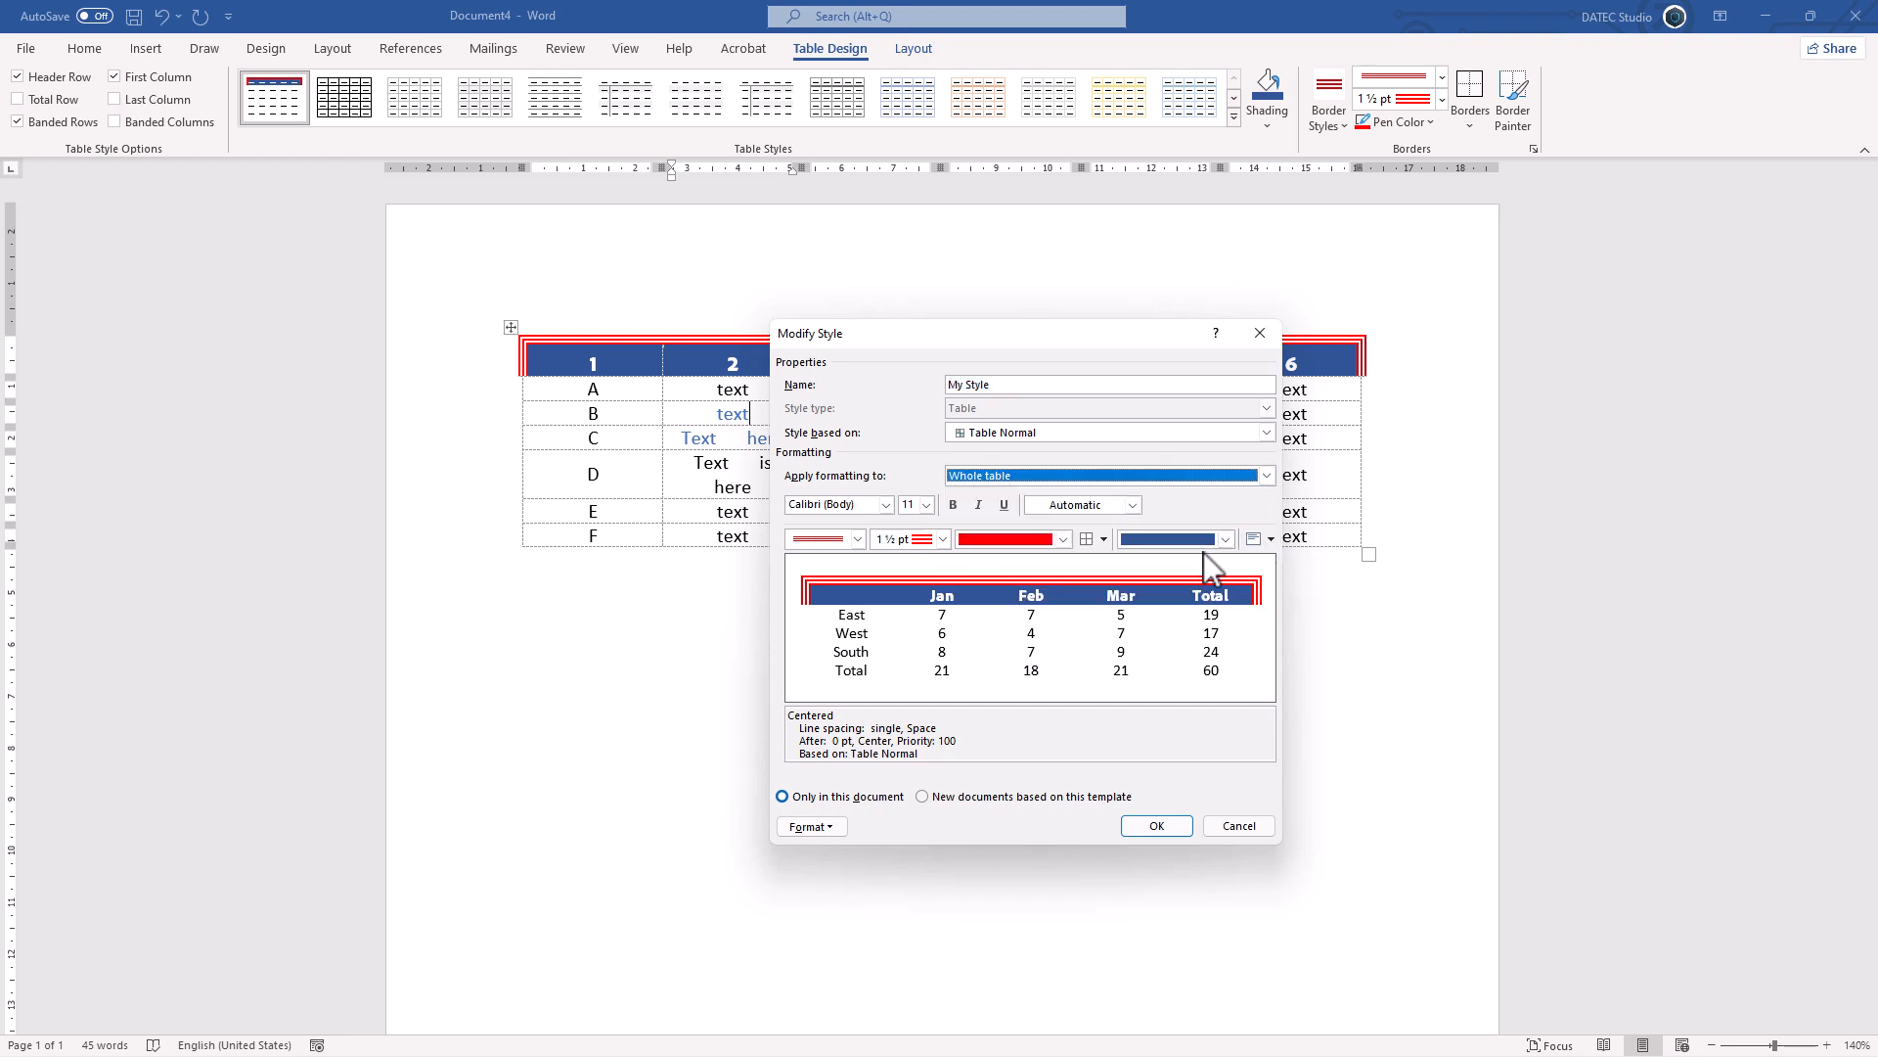
left_click(828, 827)
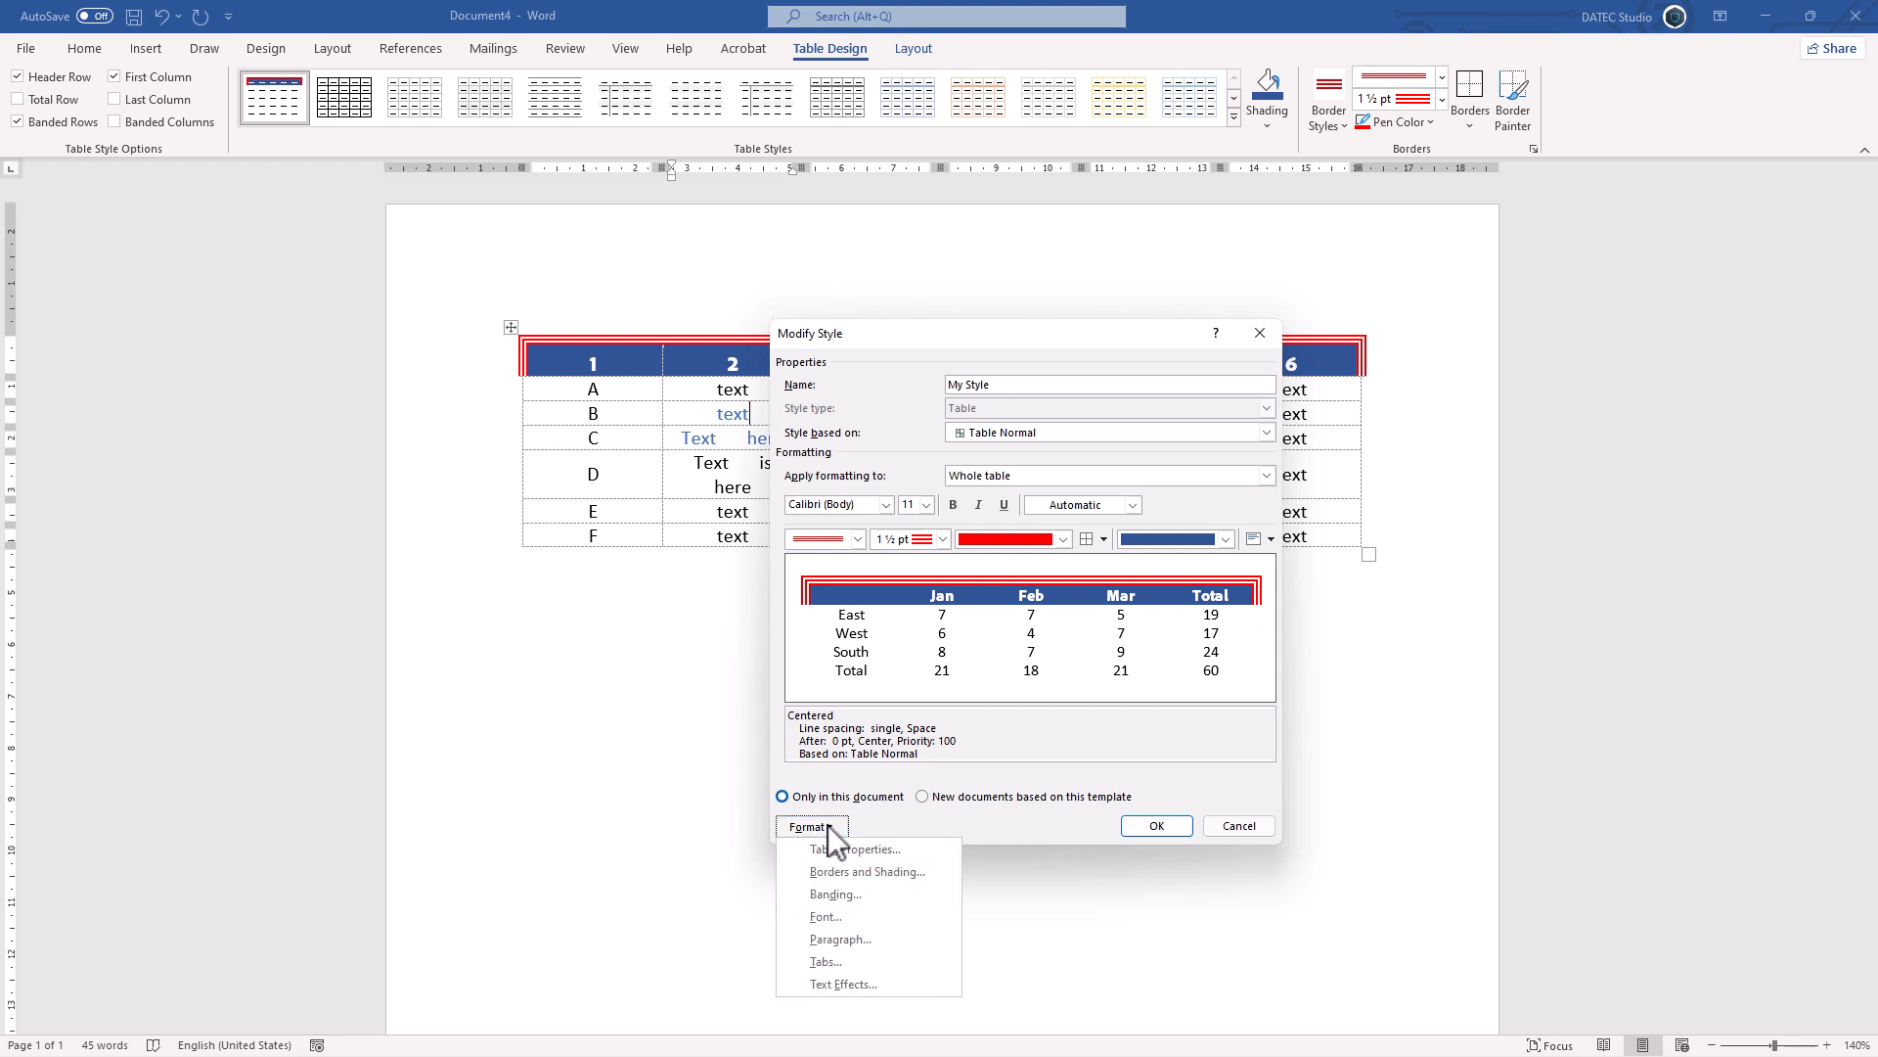
left_click(844, 874)
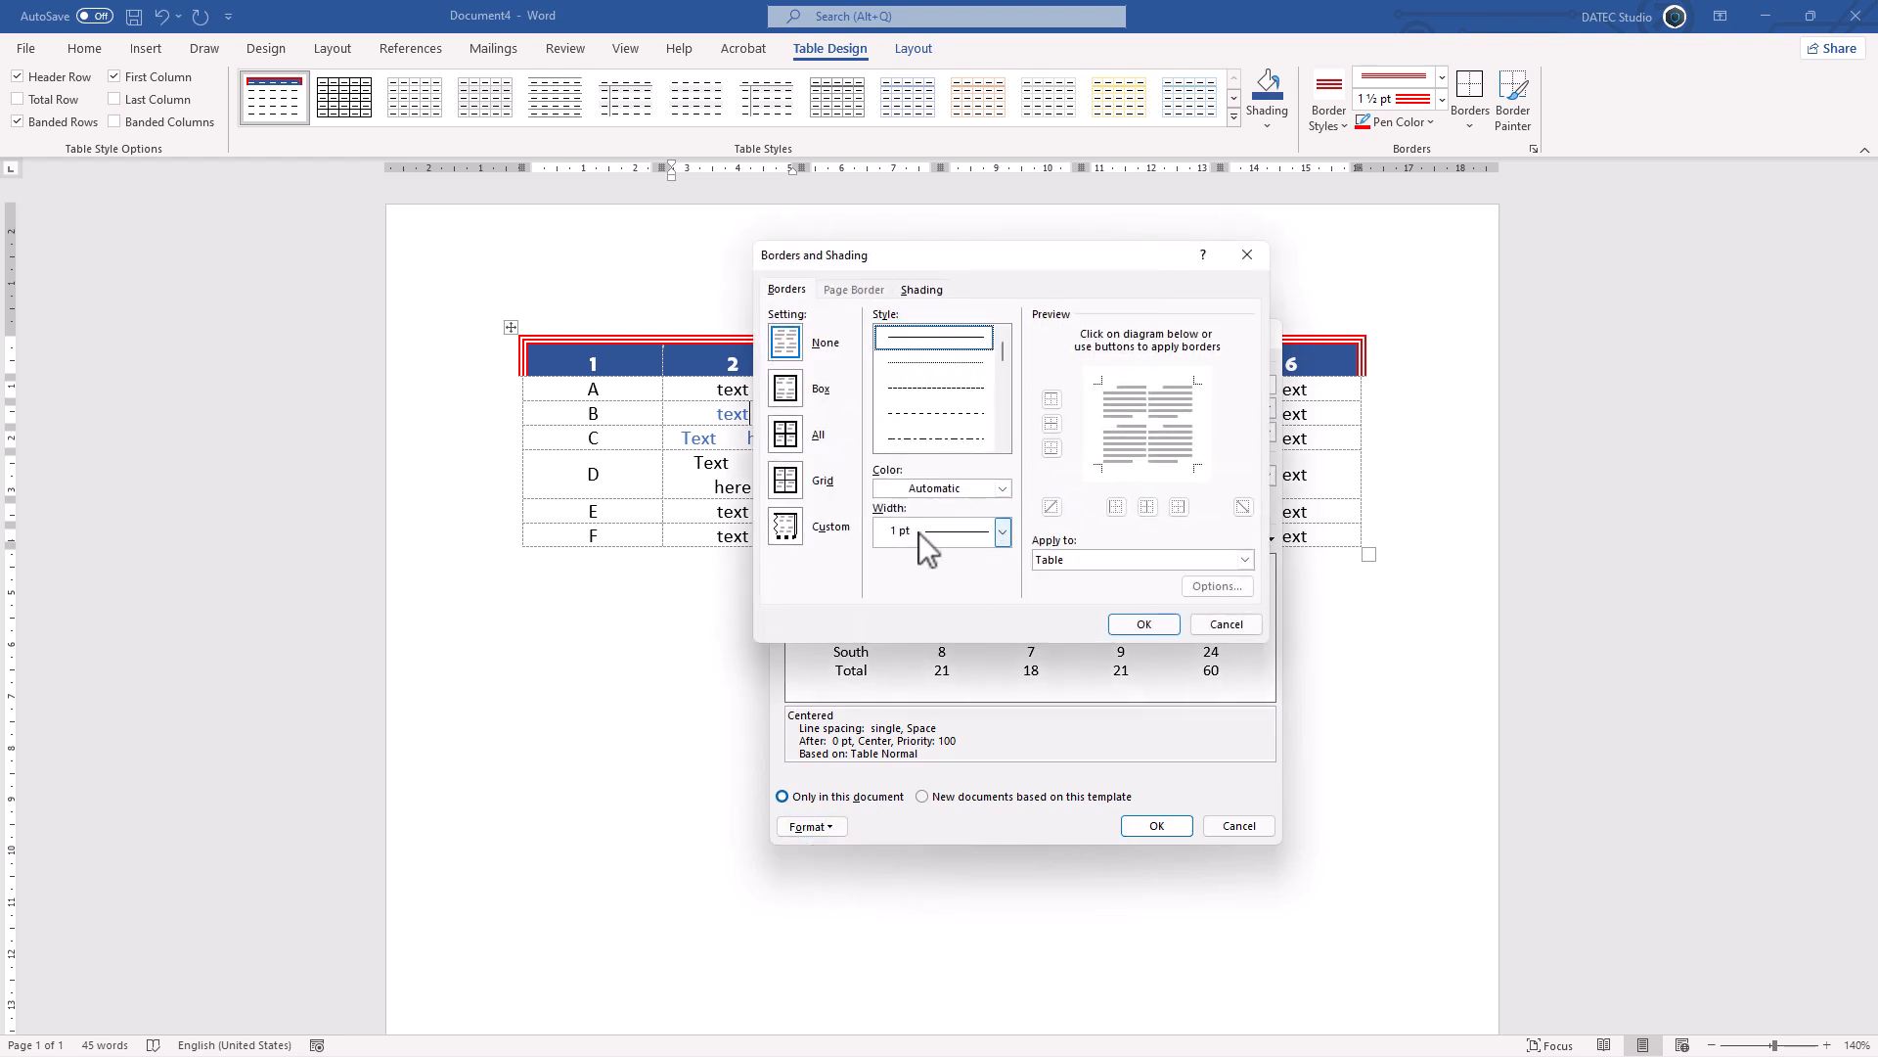
left_click(1002, 531)
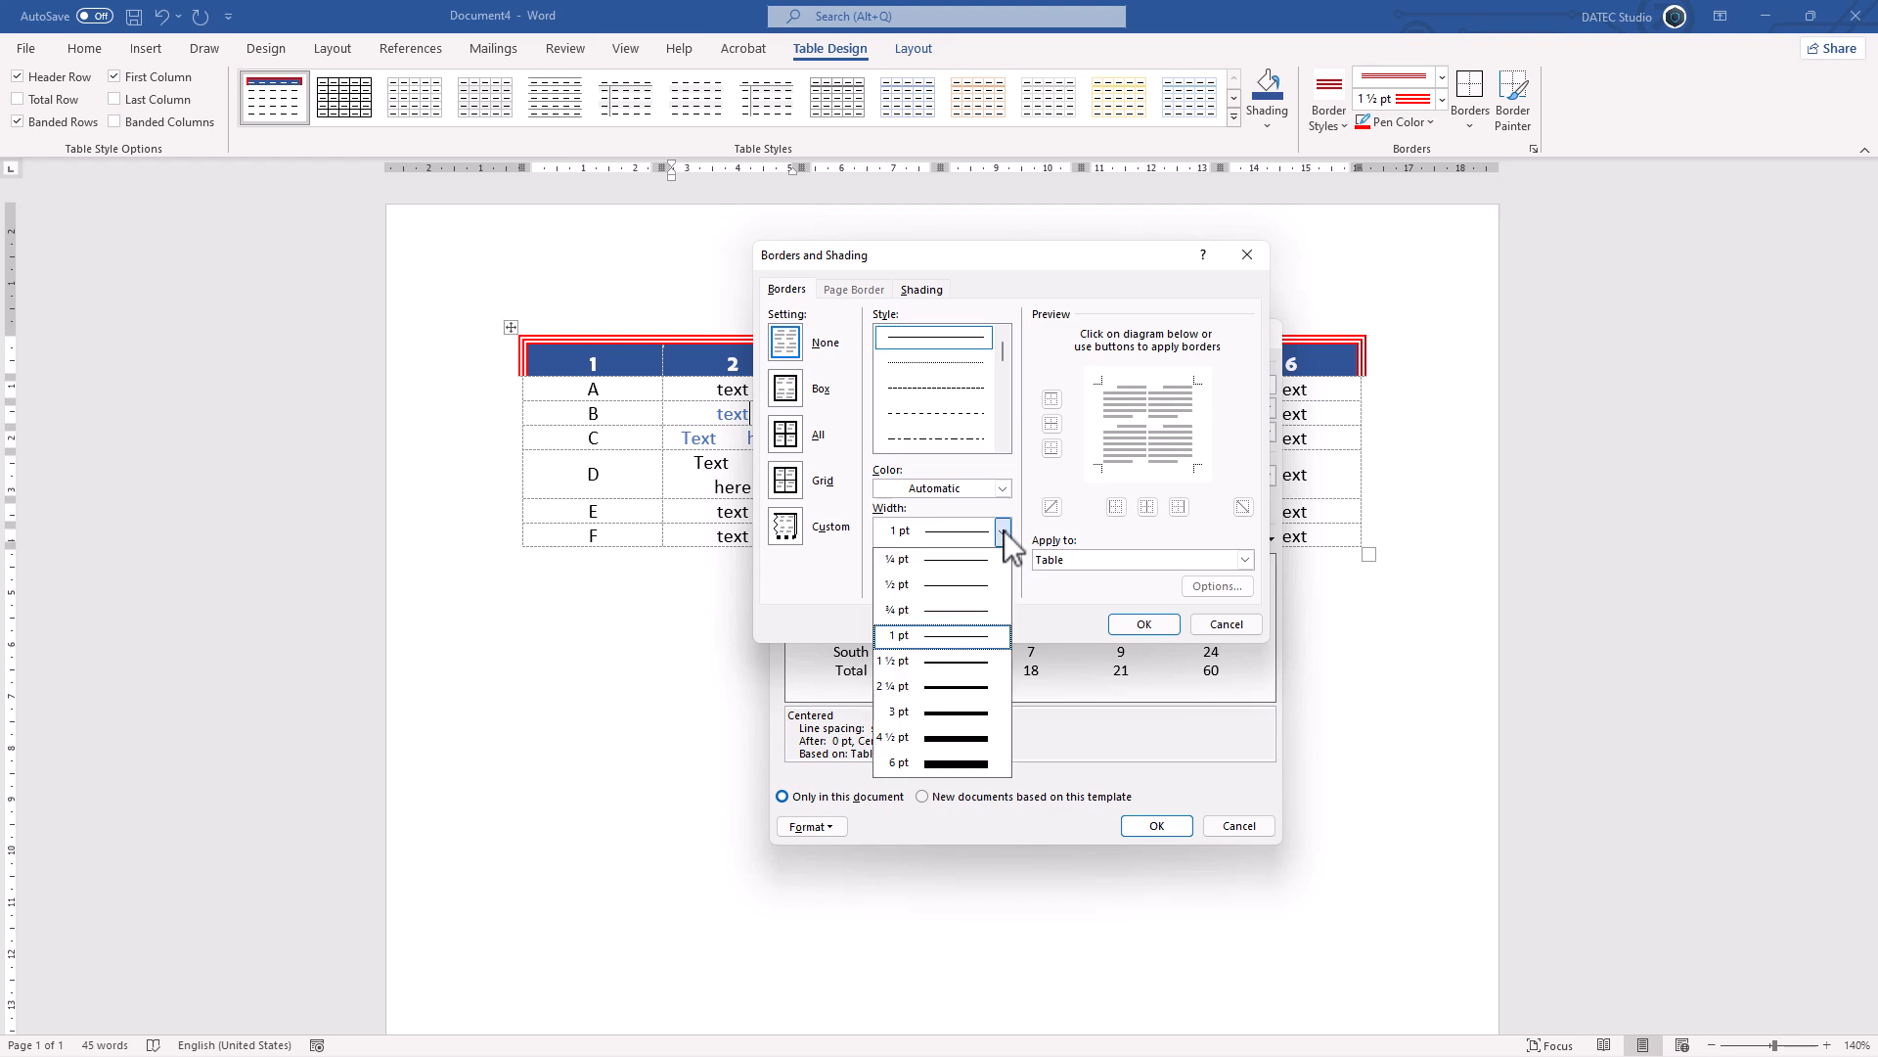
left_click(965, 662)
left_click(1144, 624)
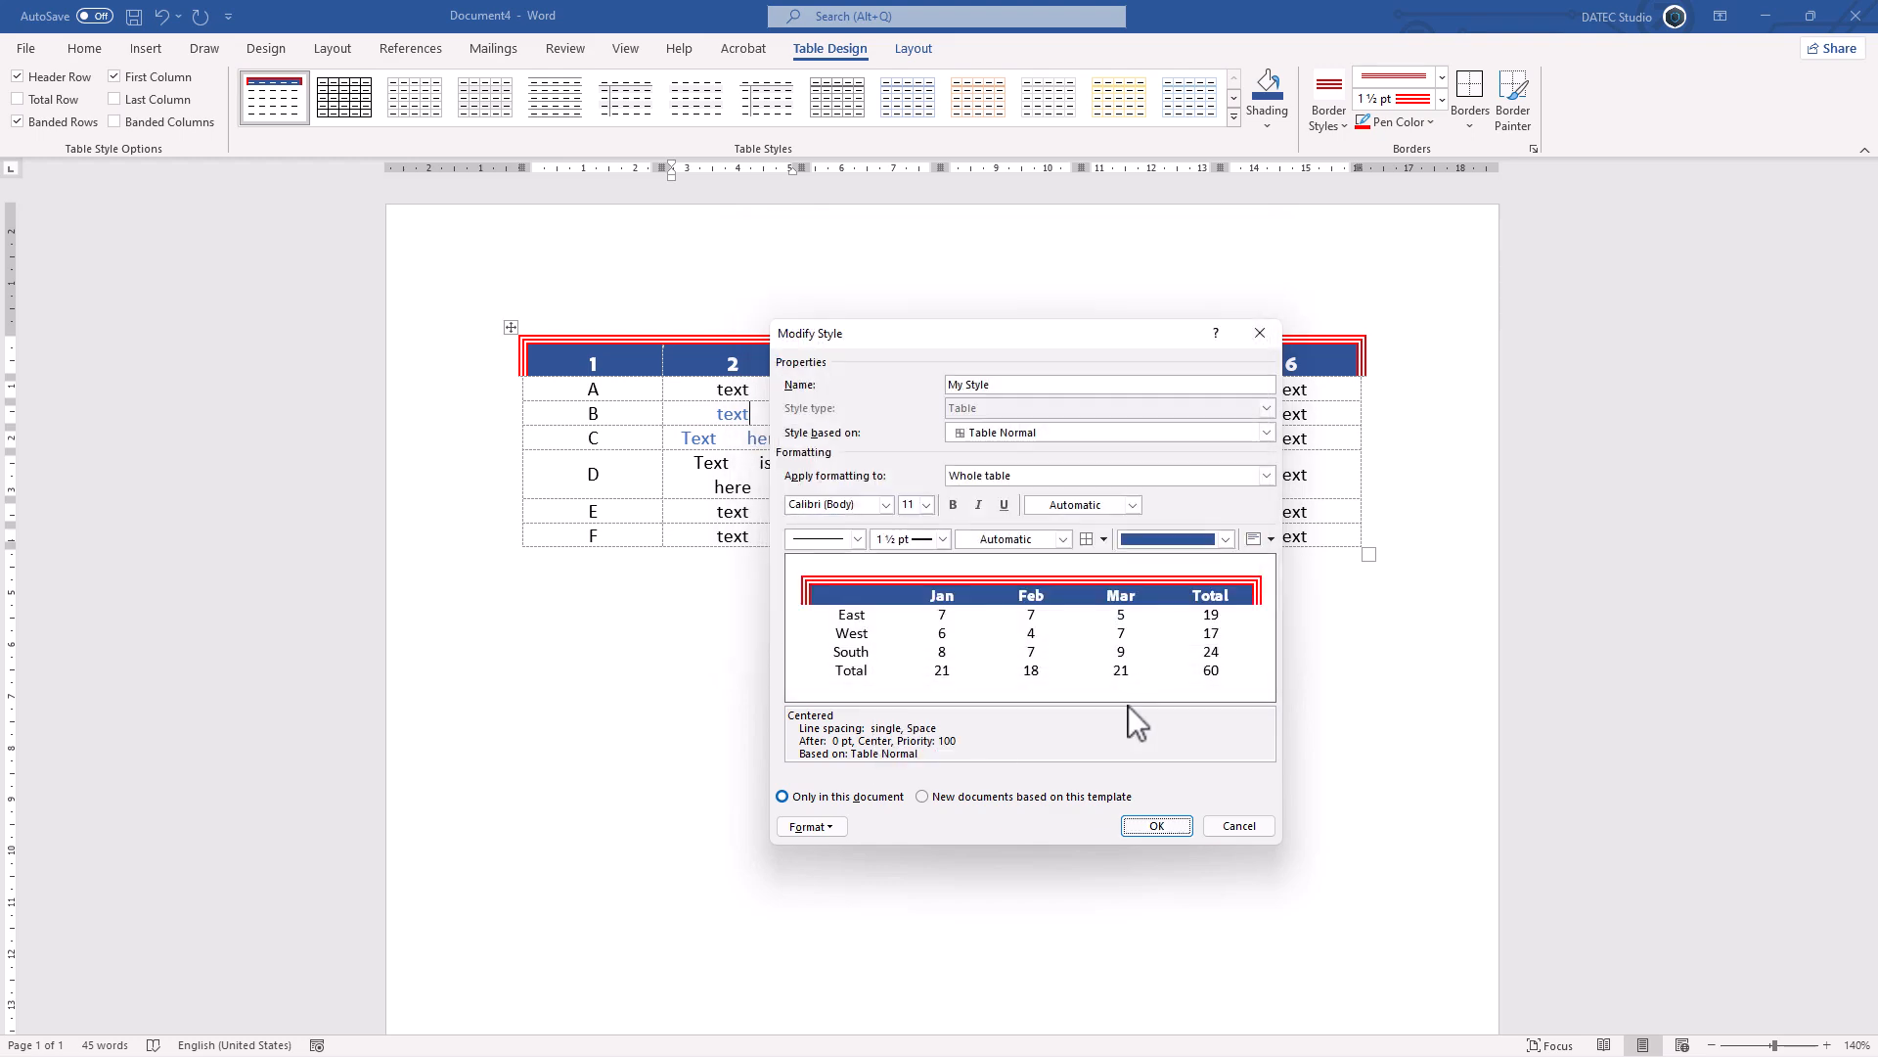
left_click(1153, 830)
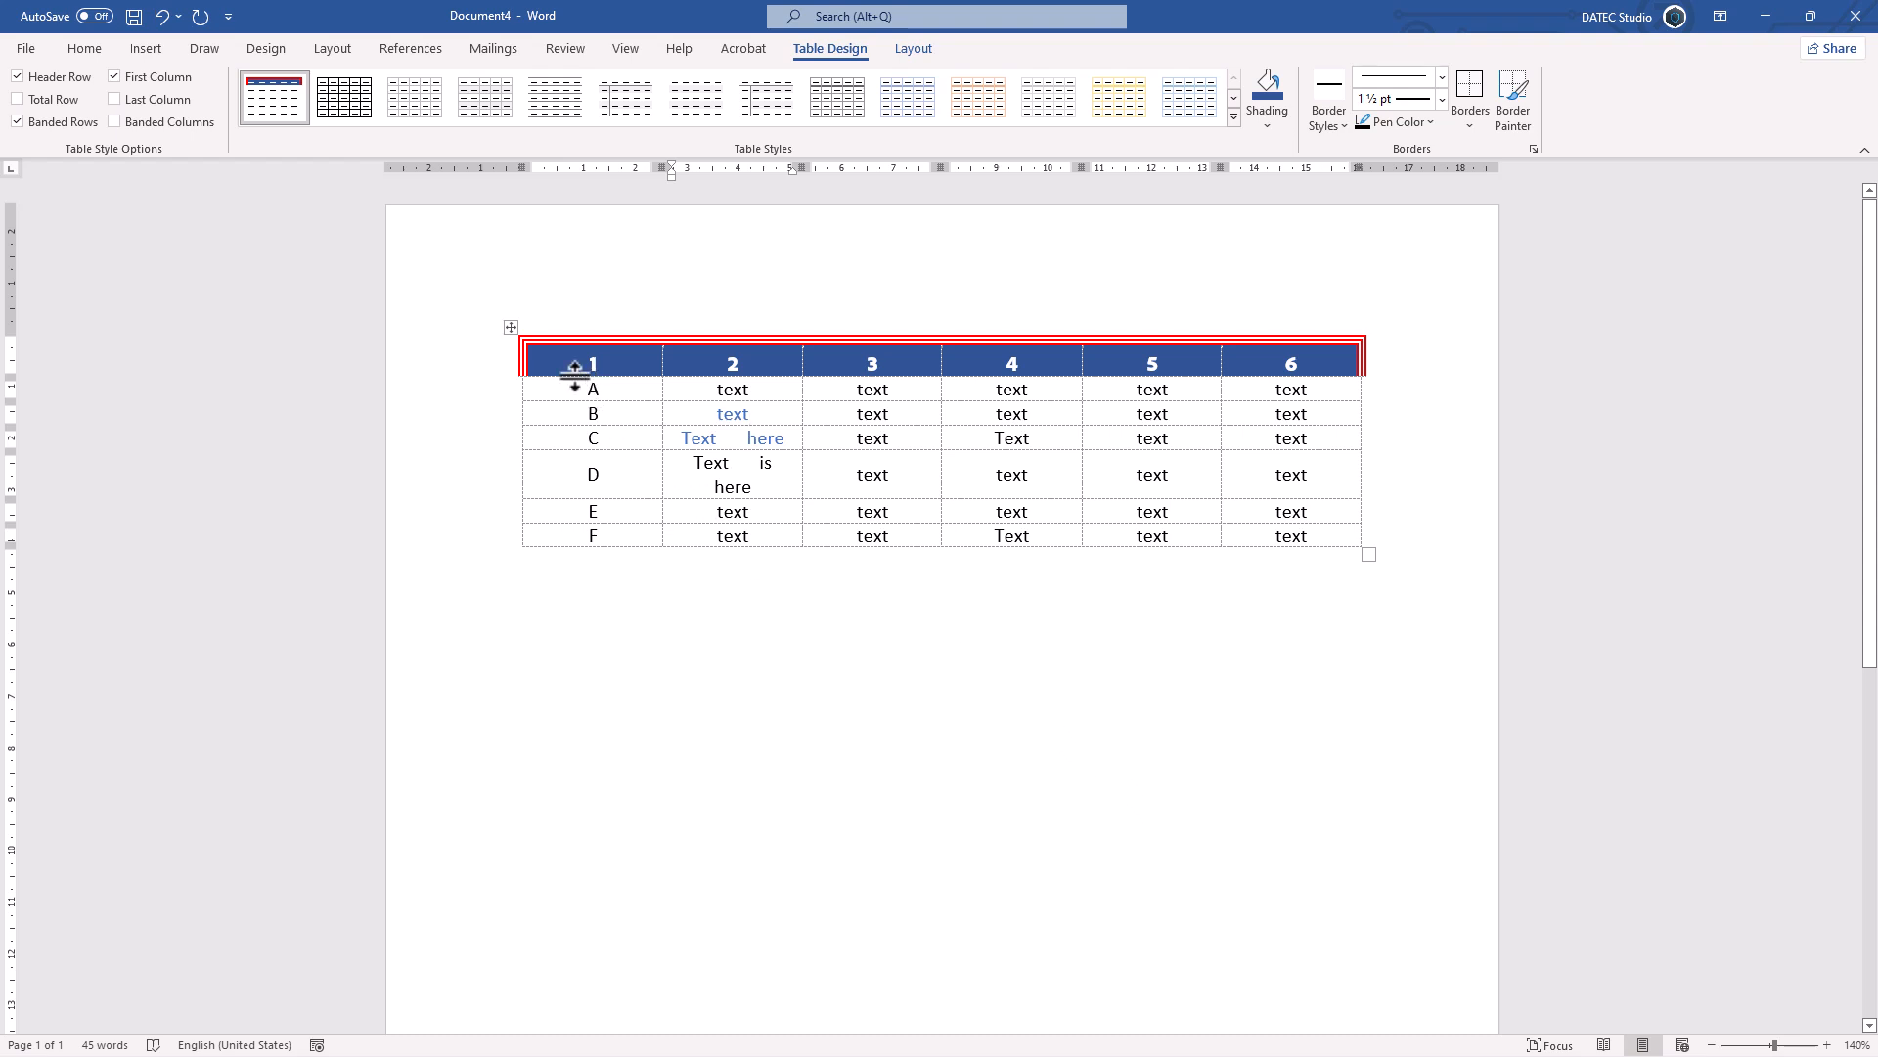
- Modify My Style to apply all borders to the whole table with a solid 1½ pt line
right_click(289, 107)
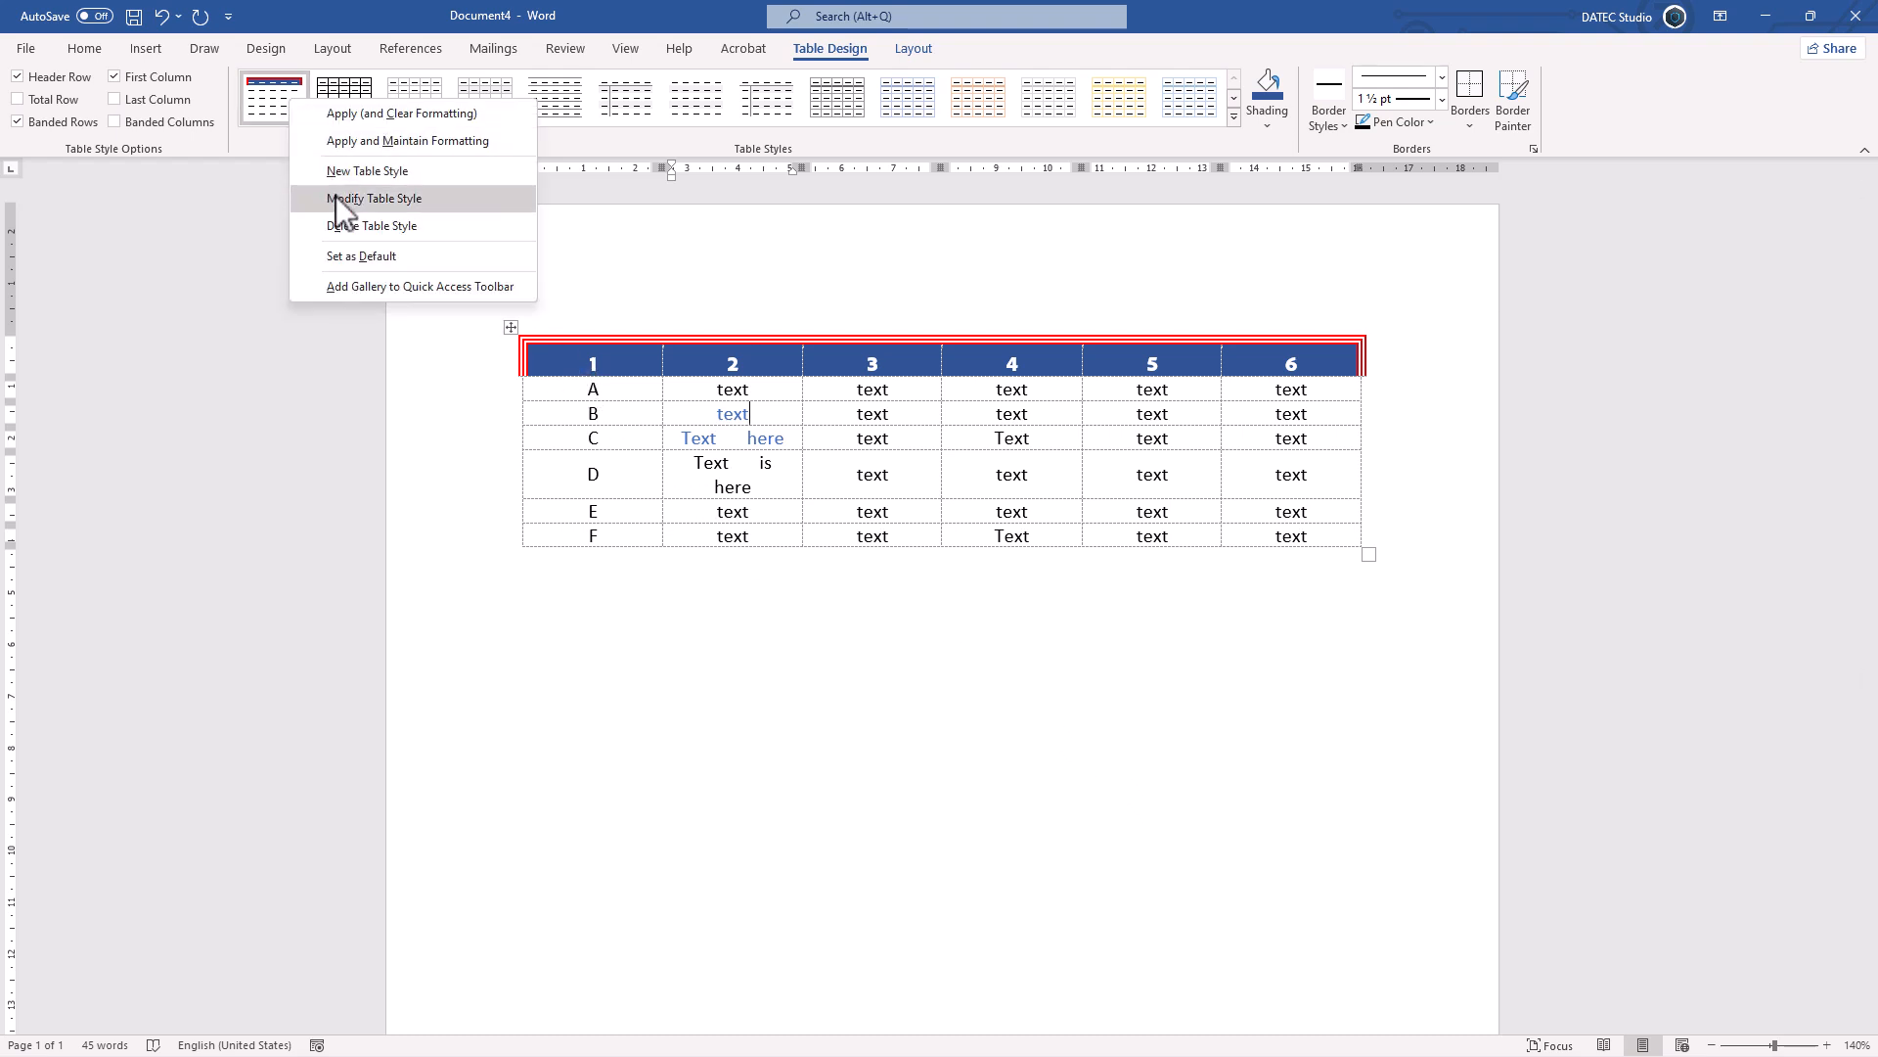
left_click(338, 201)
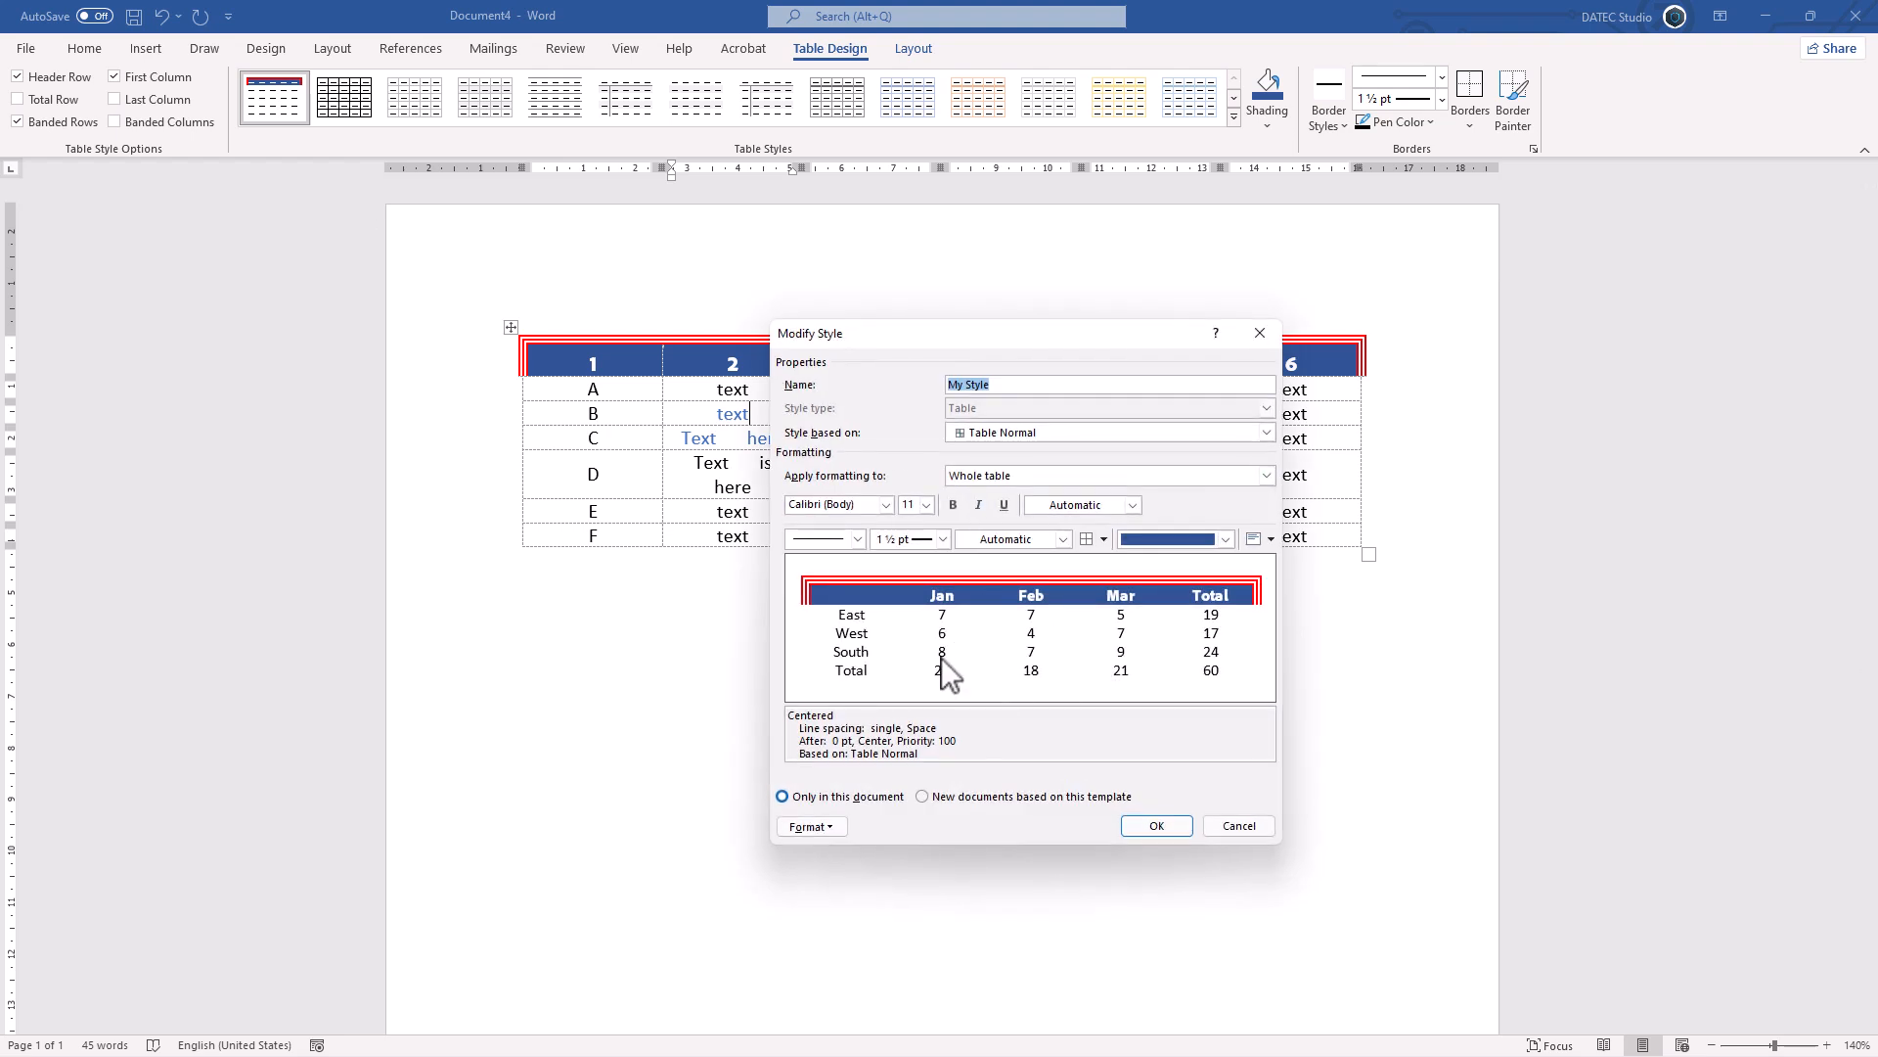
left_click(1012, 478)
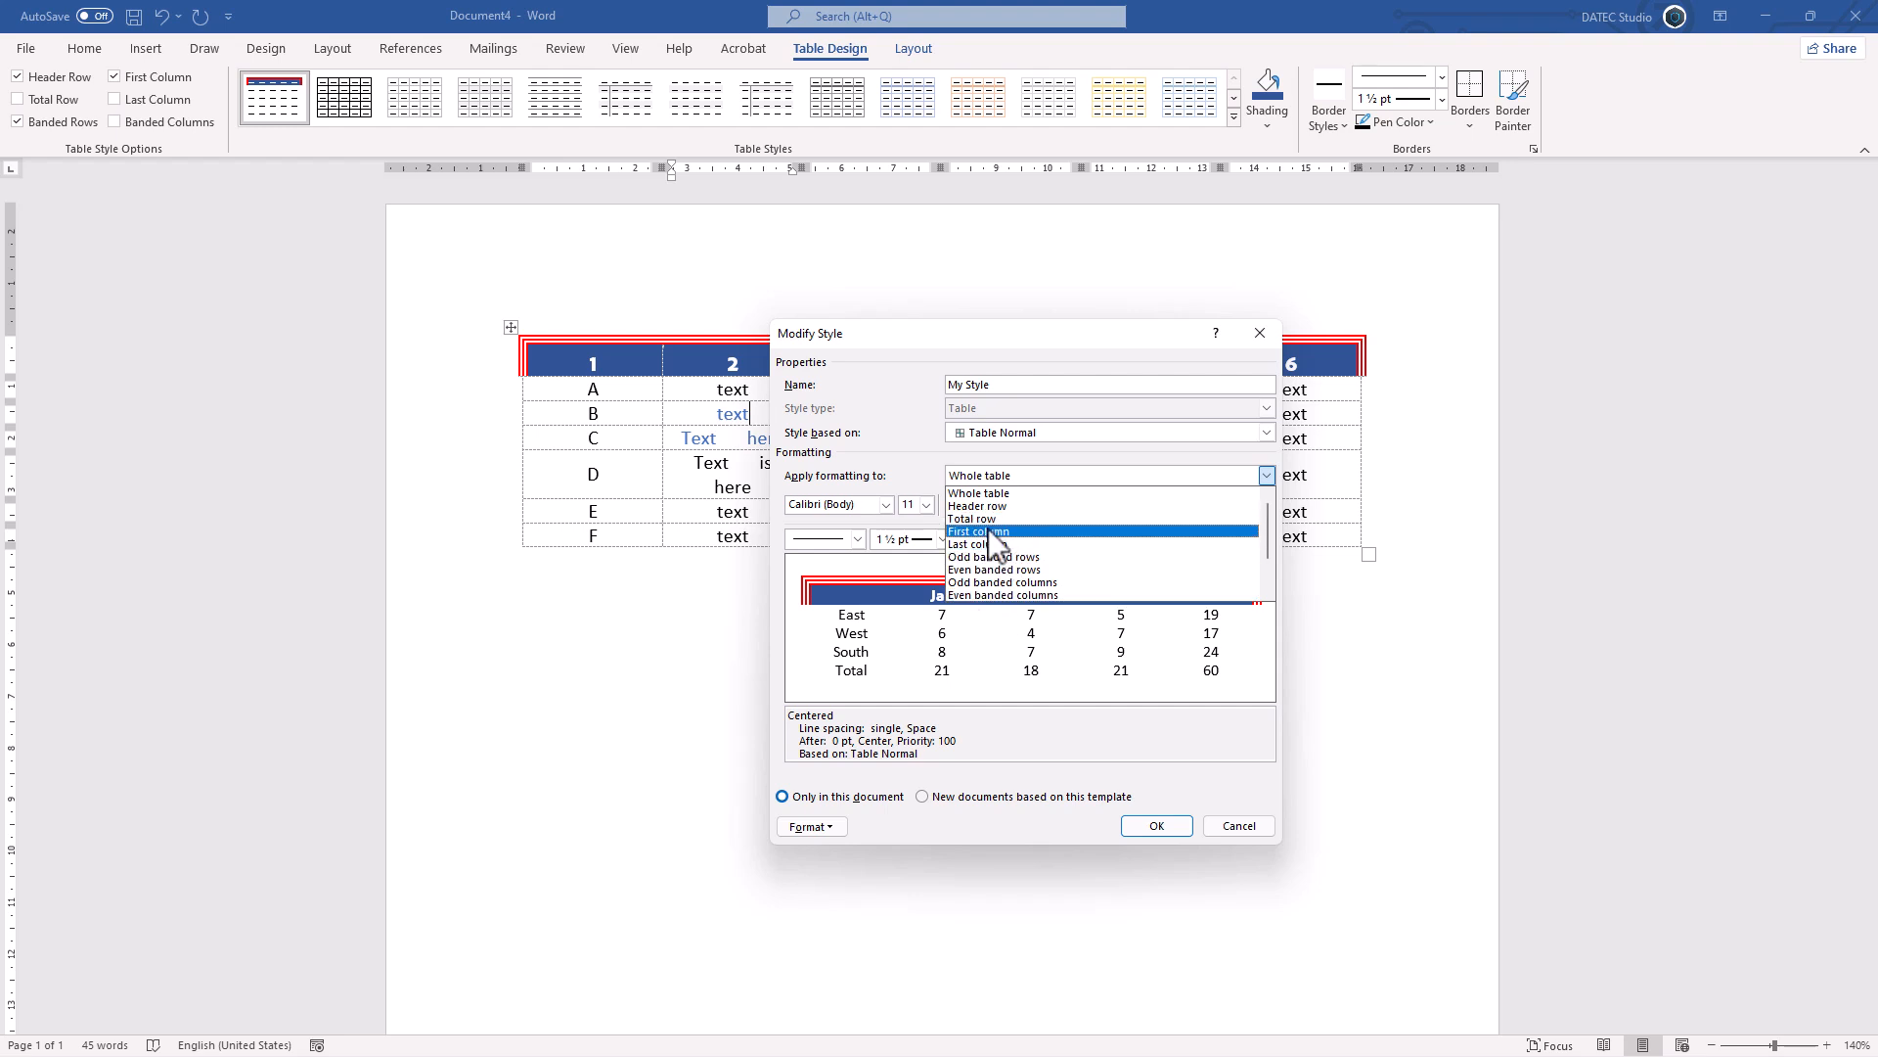
left_click(811, 832)
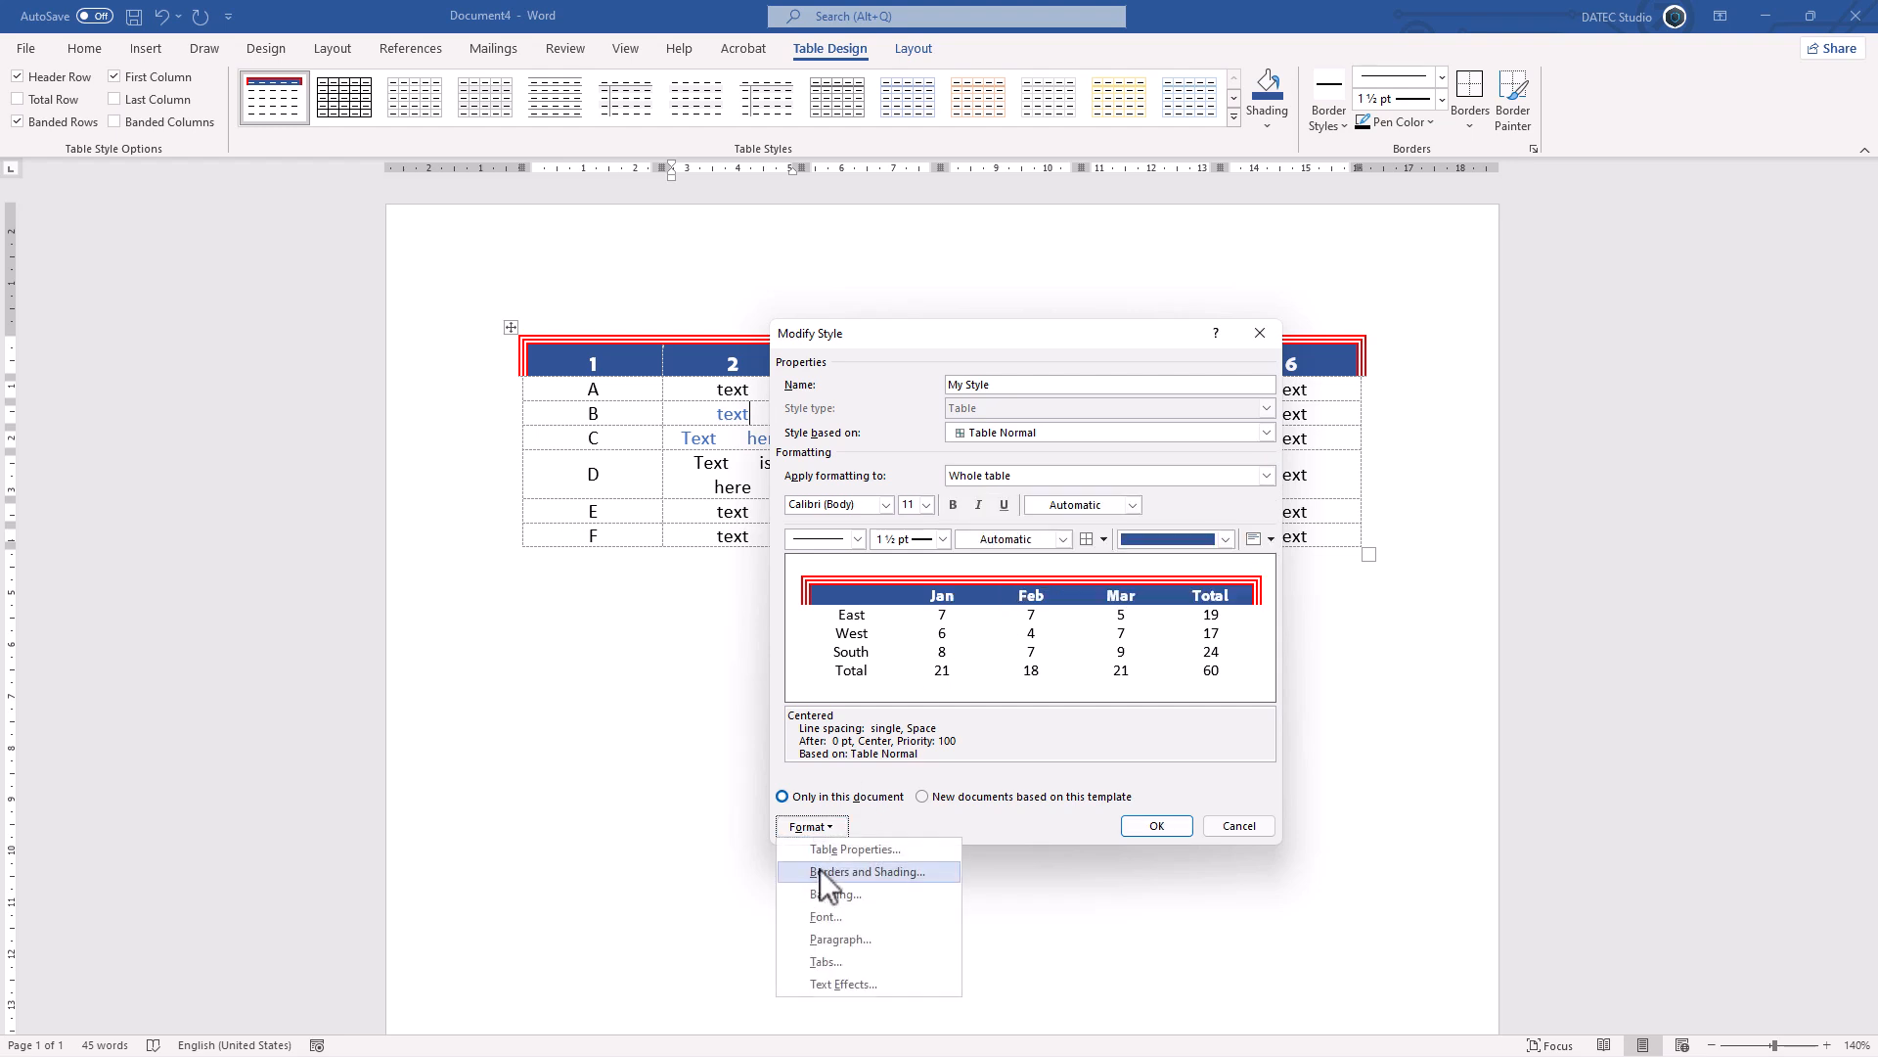
left_click(850, 870)
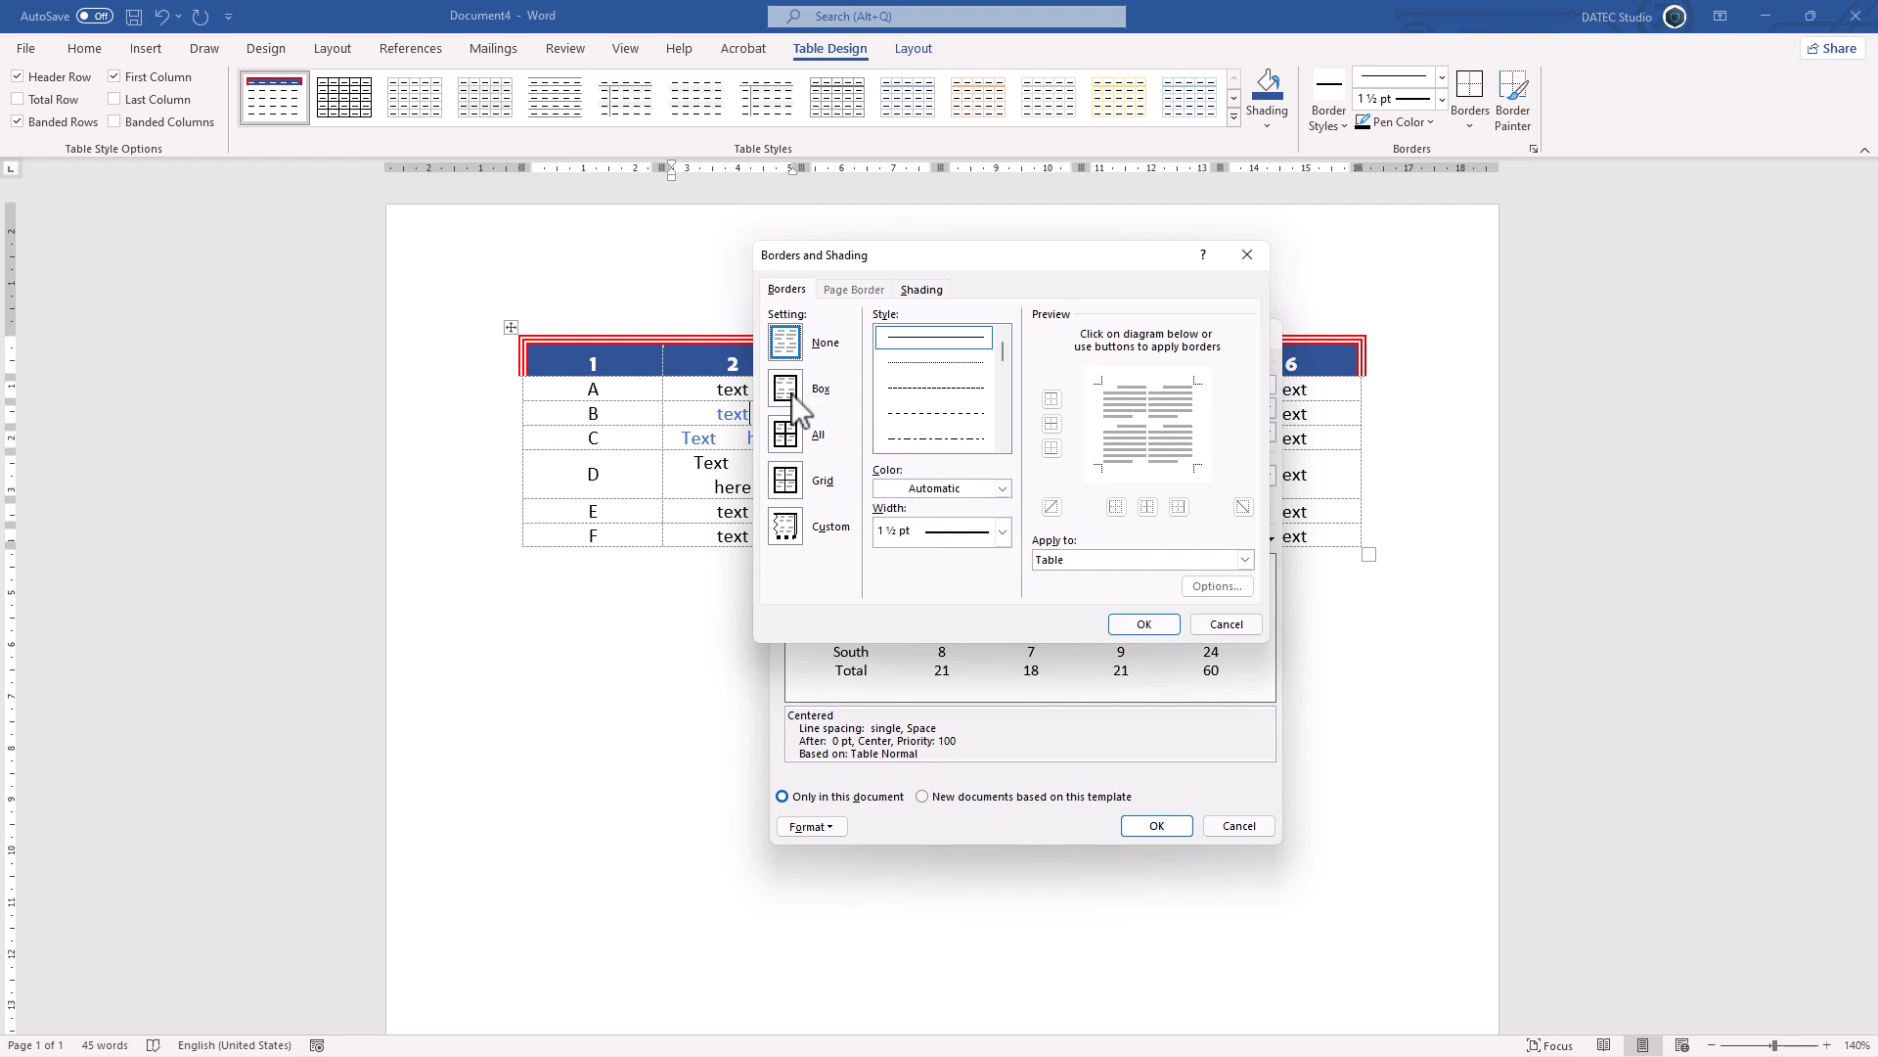
left_click(785, 443)
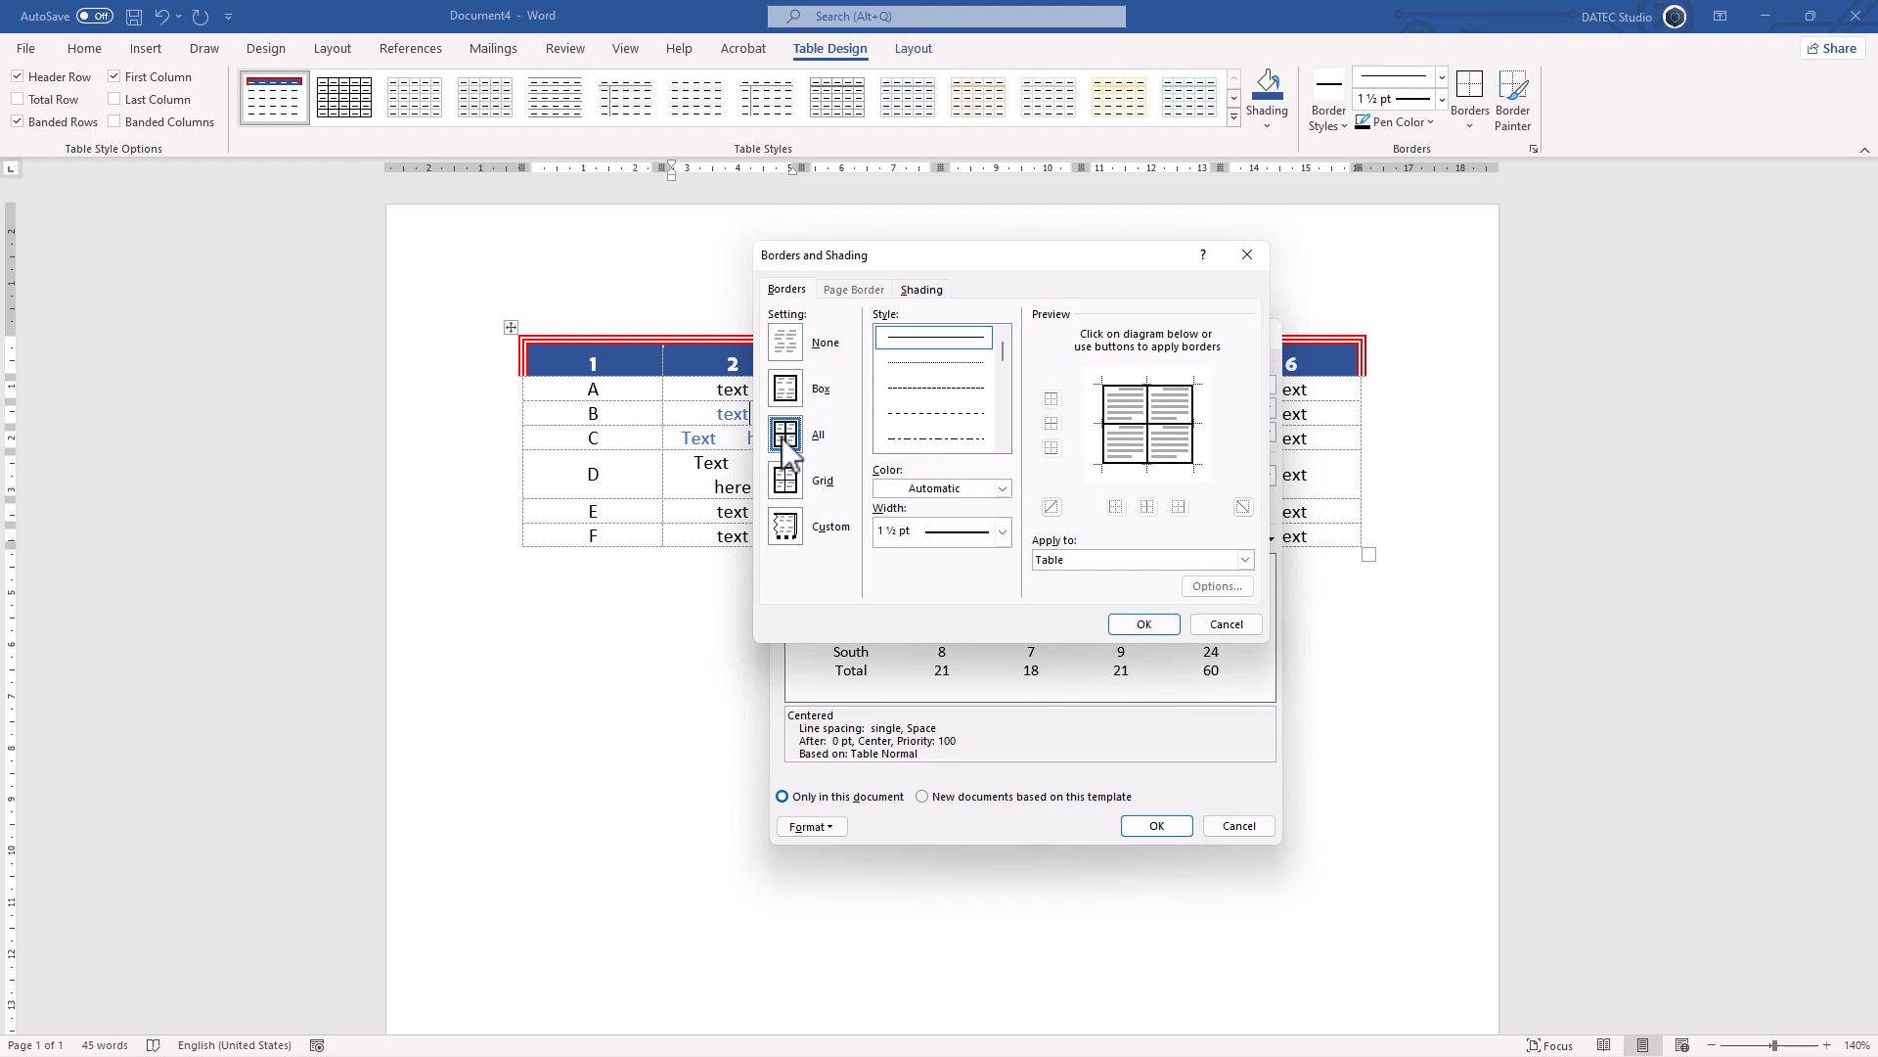
left_click(1106, 562)
left_click(1055, 577)
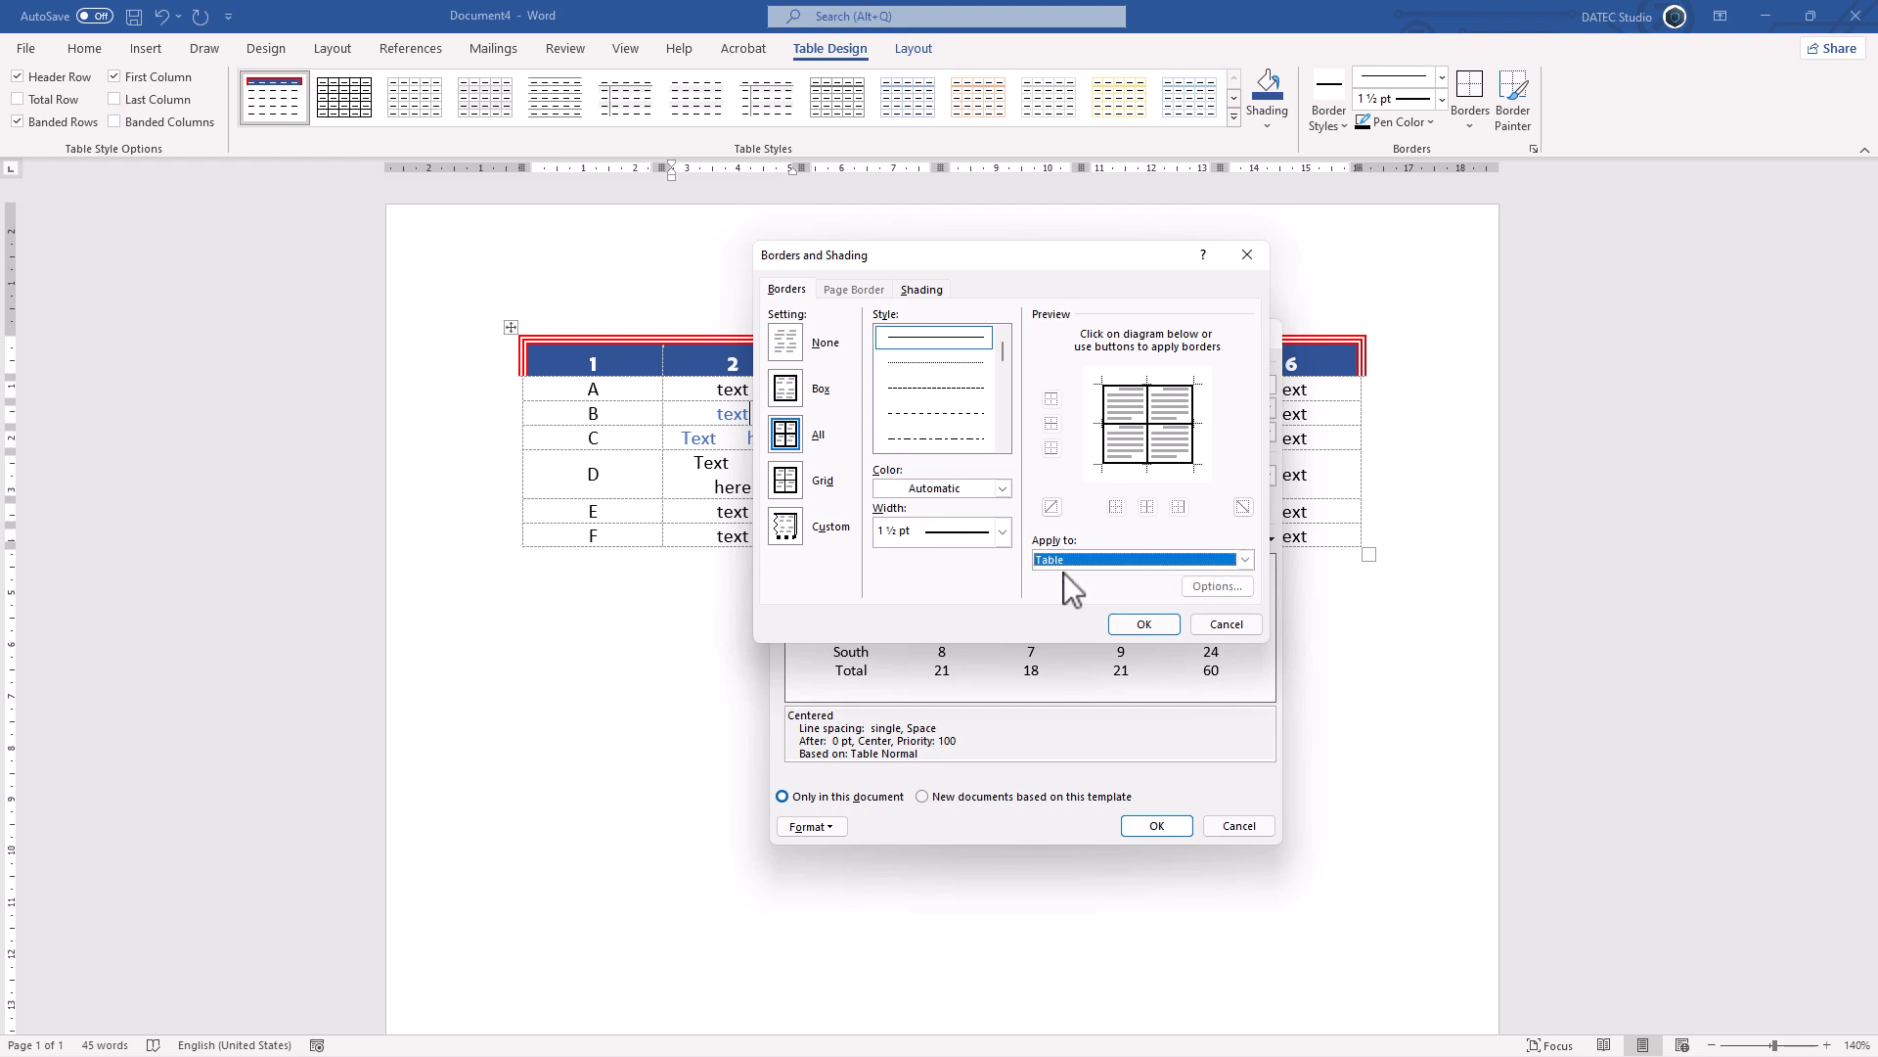
left_click(1144, 624)
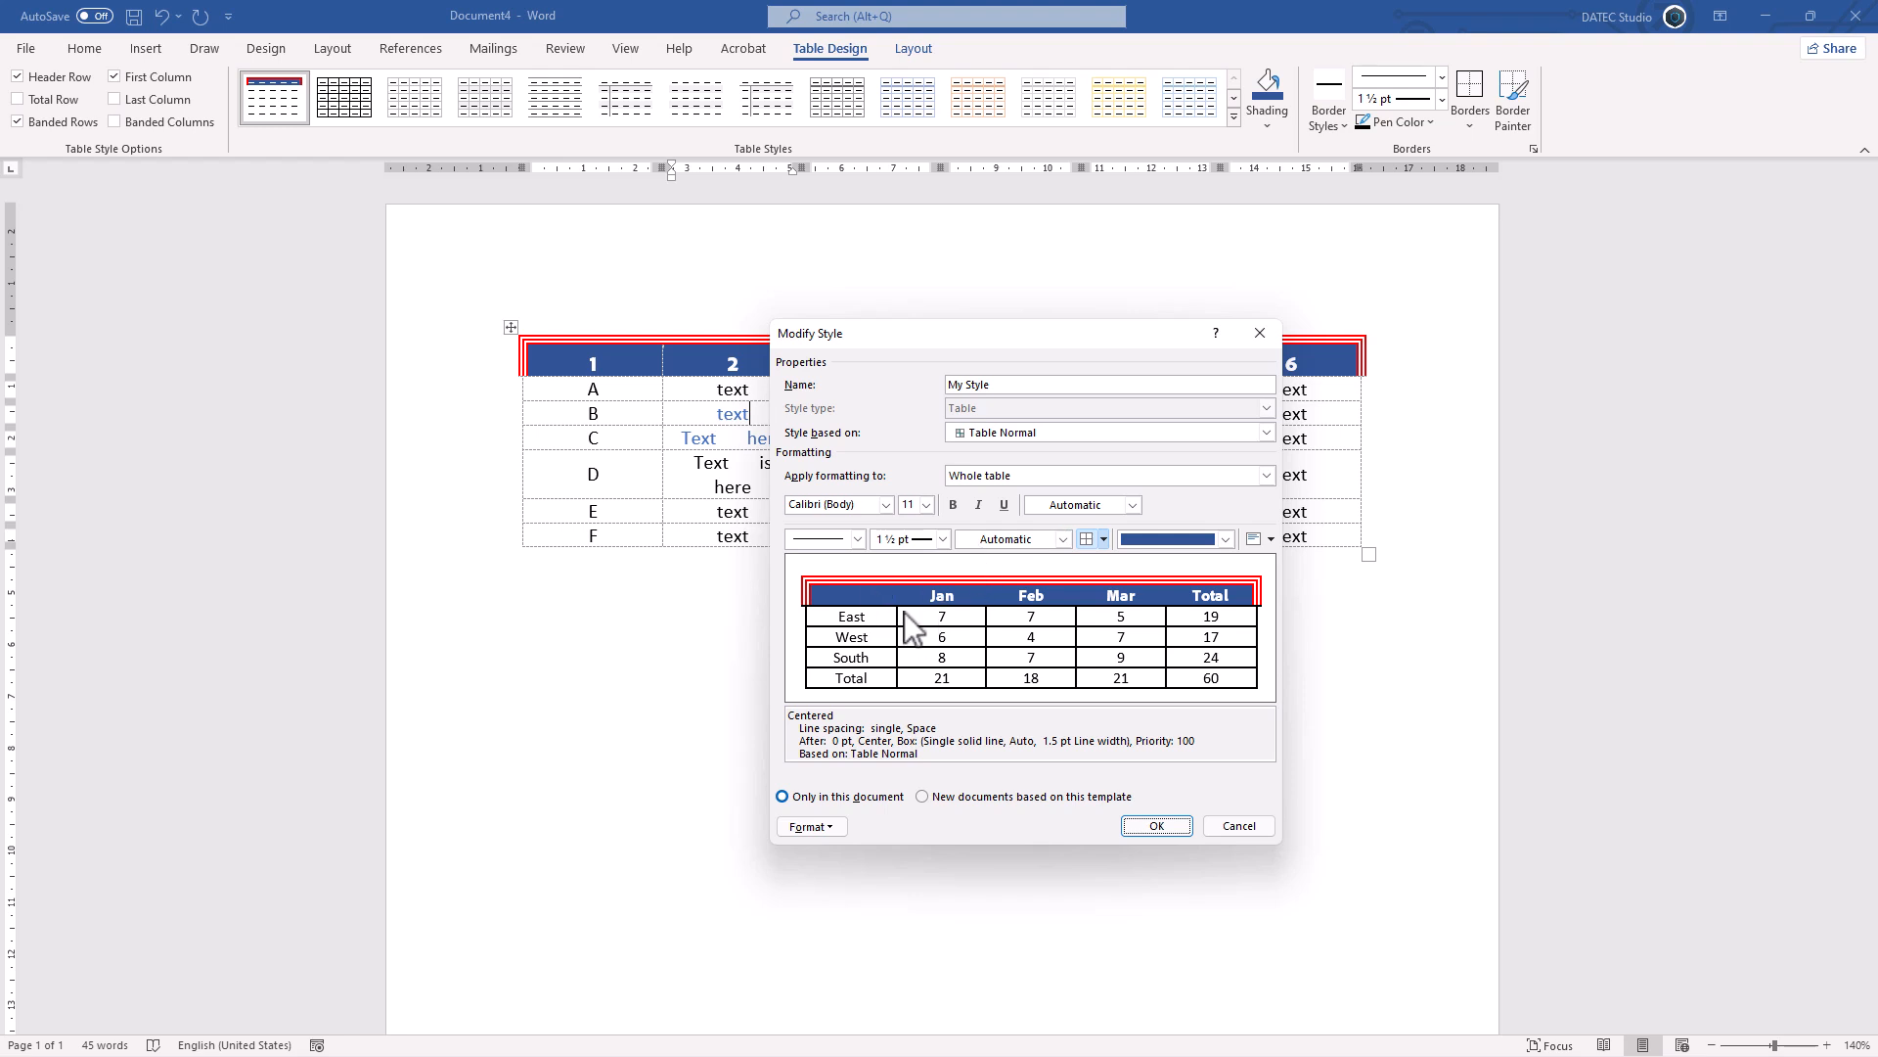
- Switch the formatting target to the header row and save the changes to My Style
left_click(999, 480)
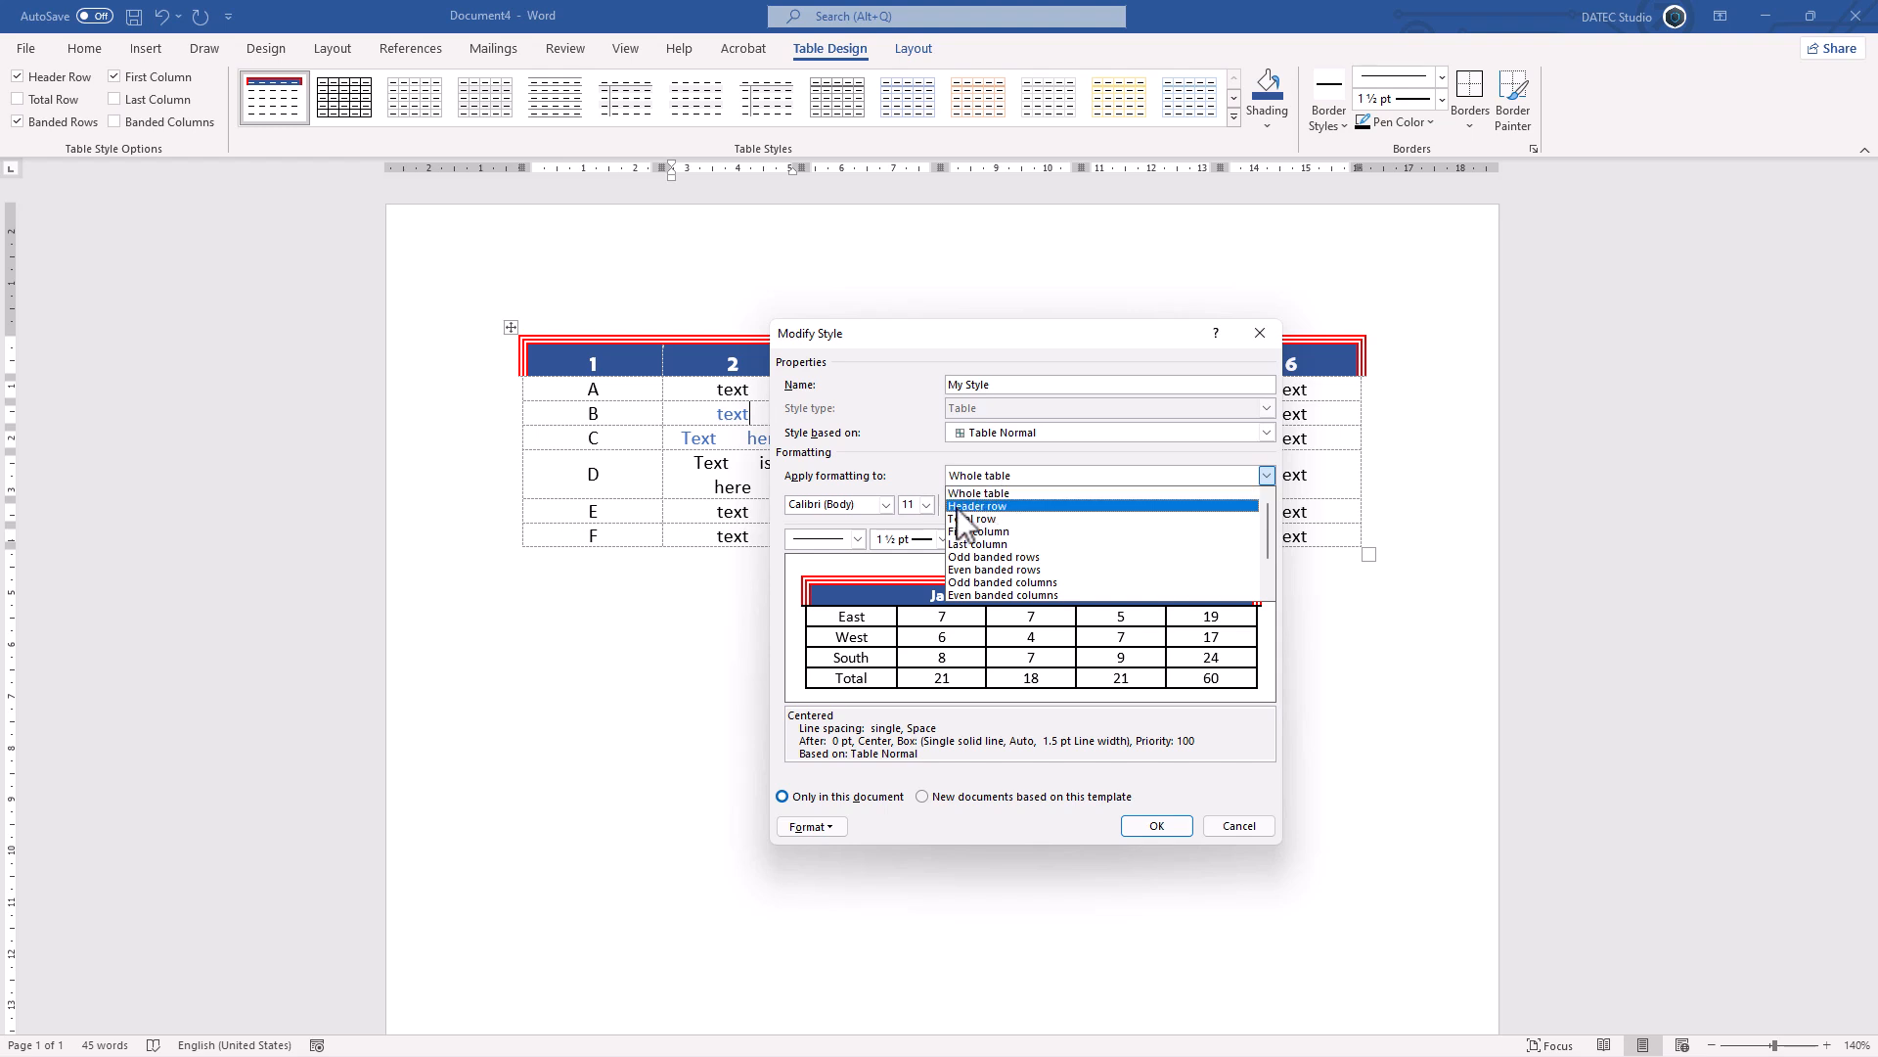
left_click(1008, 523)
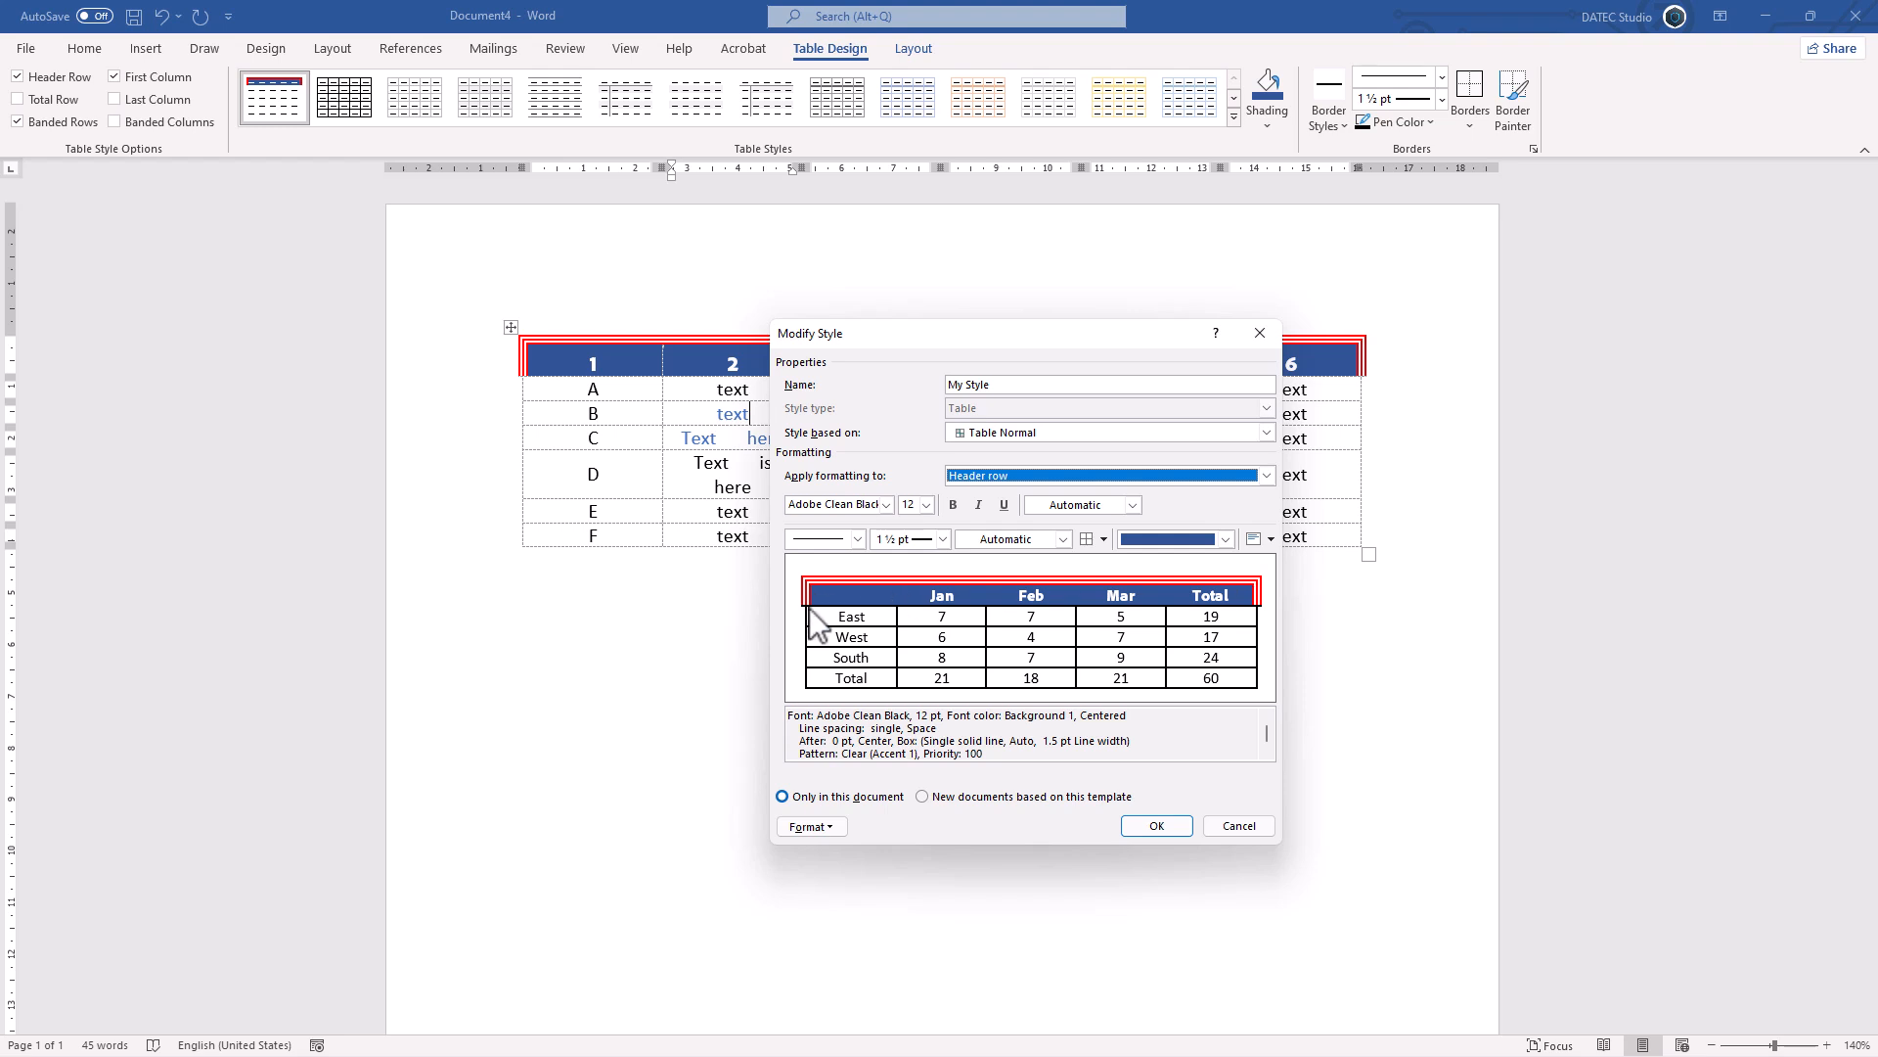
left_click(1160, 828)
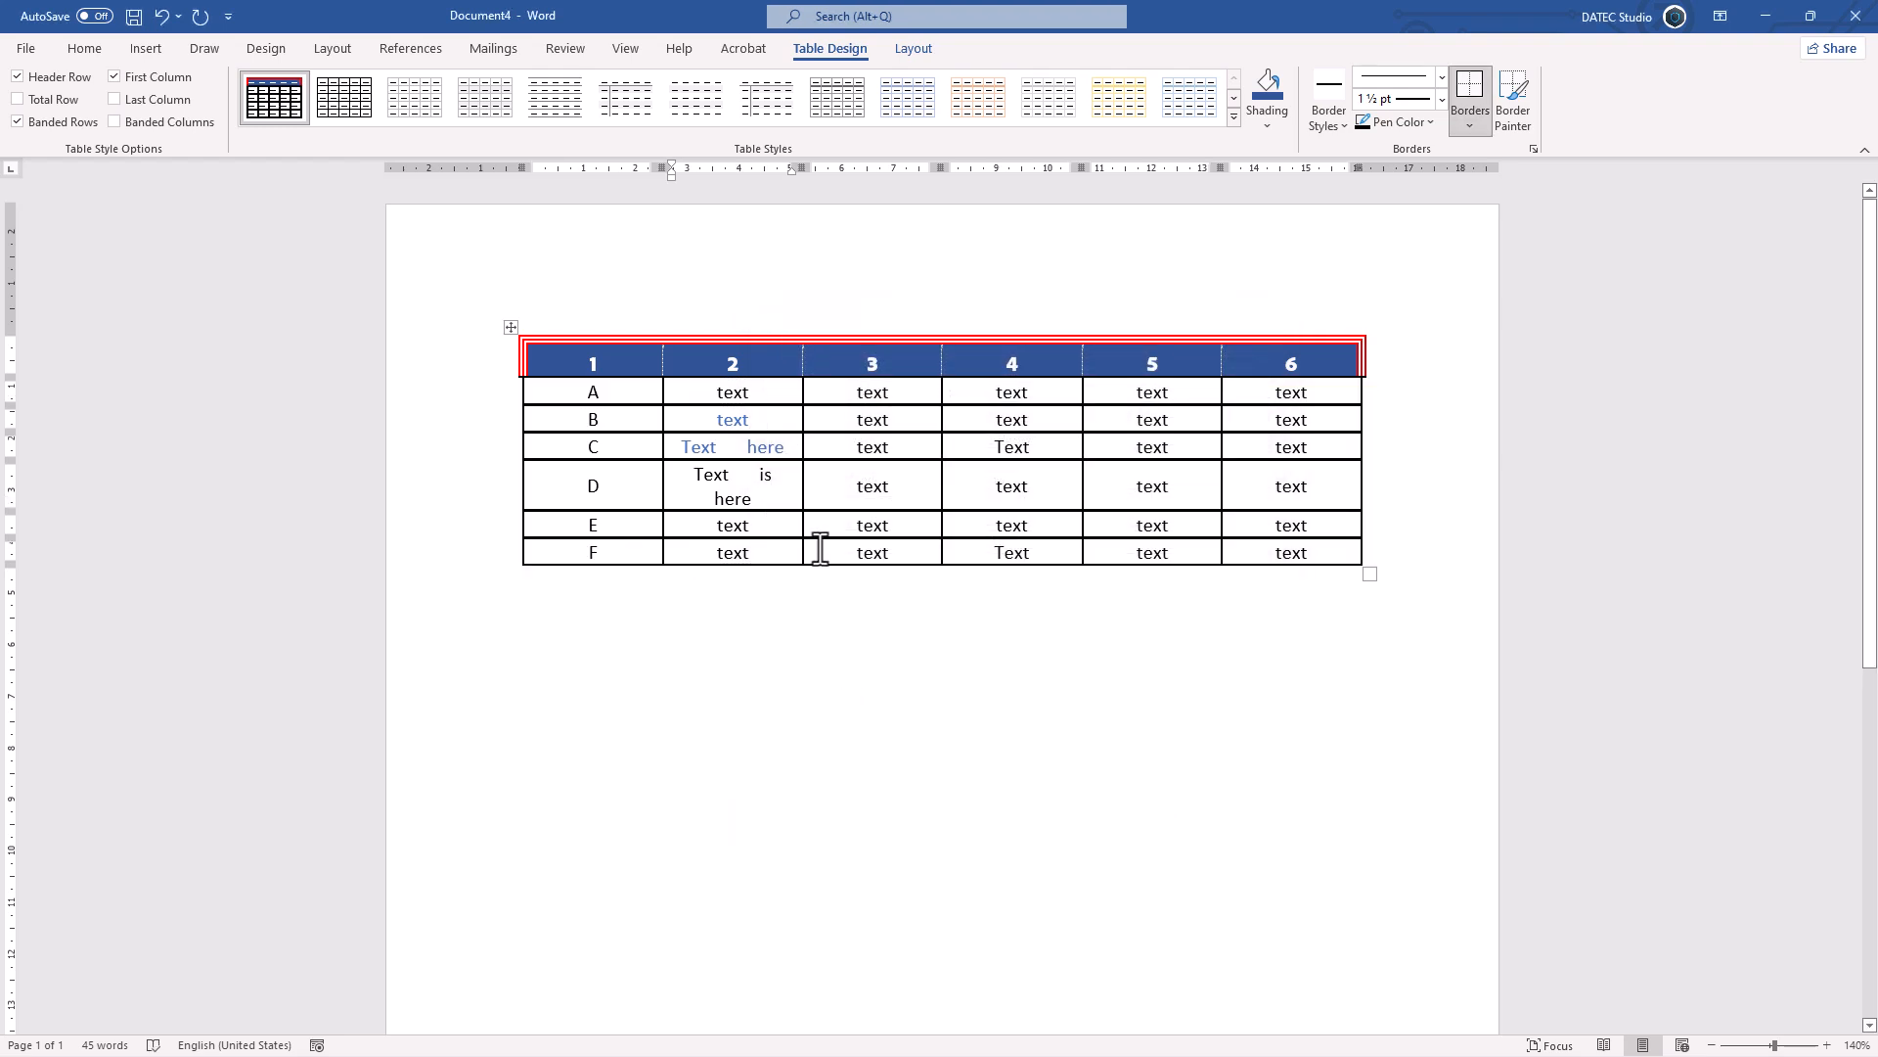
- Set My Style as the default table style for this document only
right_click(292, 103)
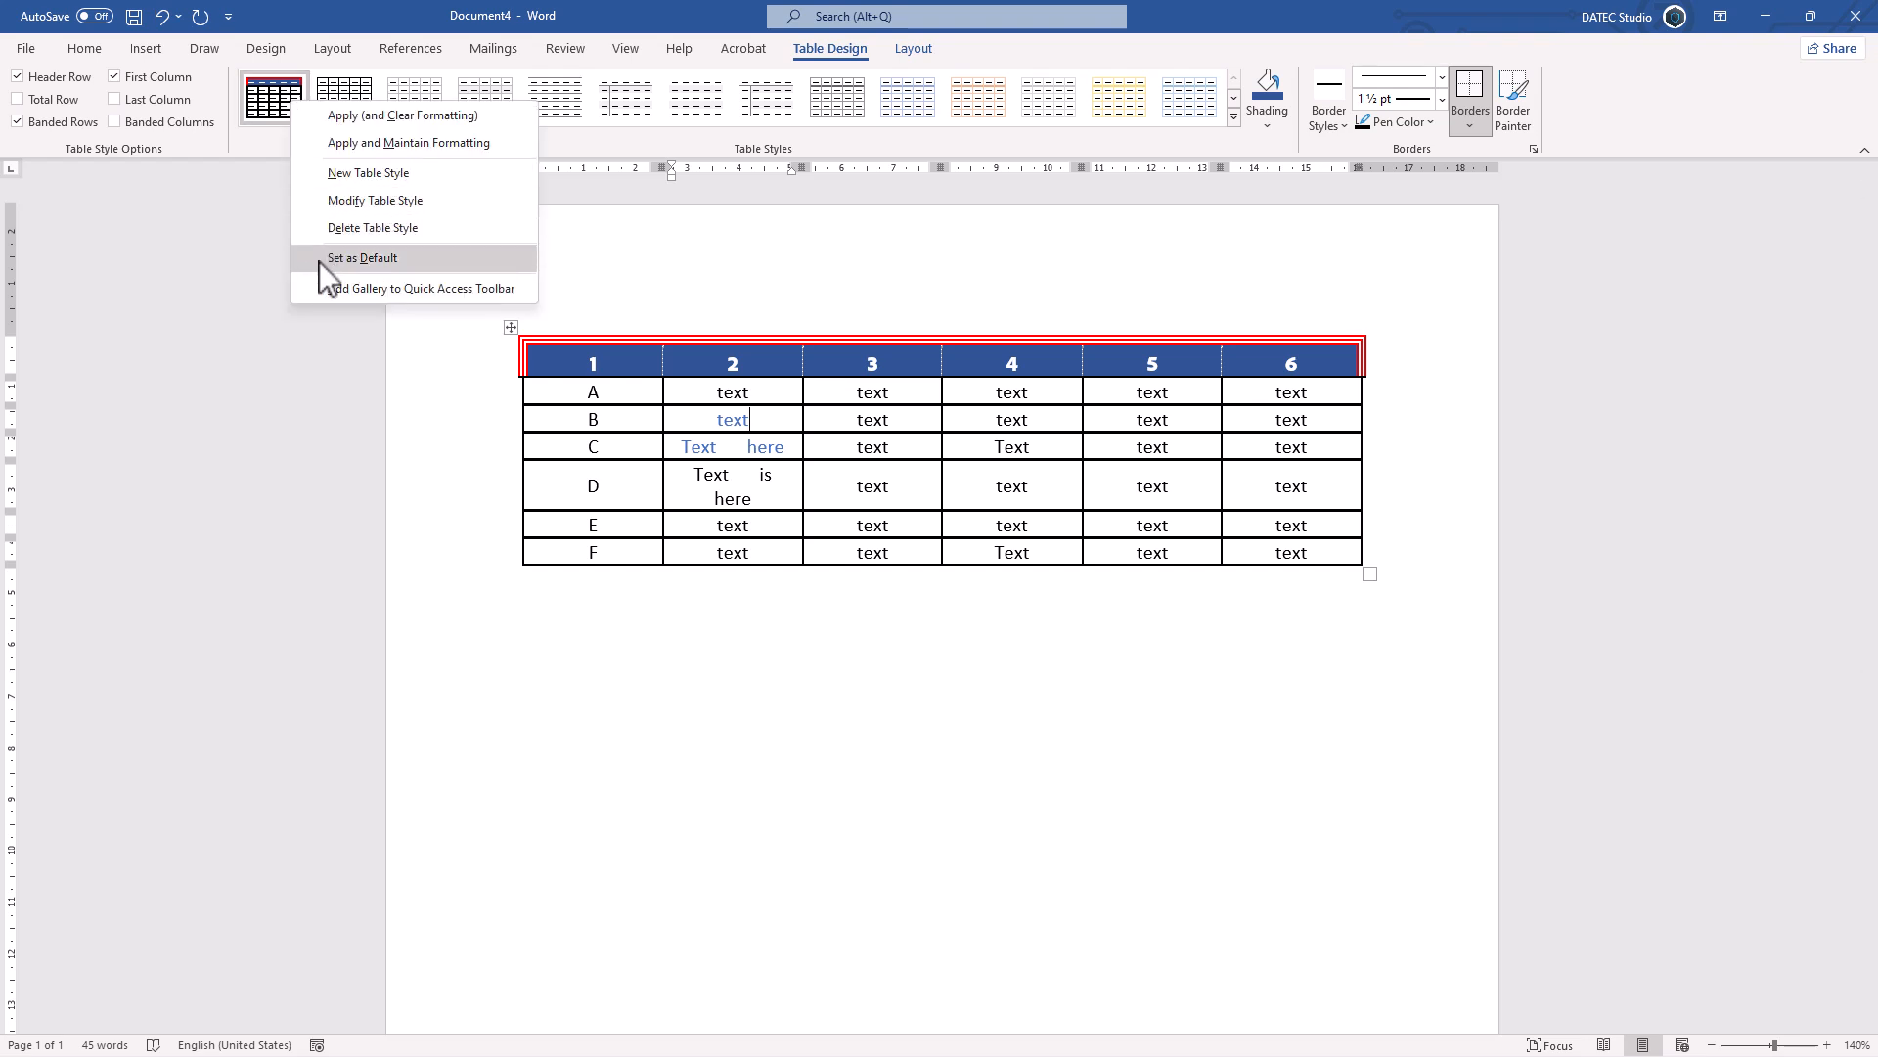
left_click(399, 258)
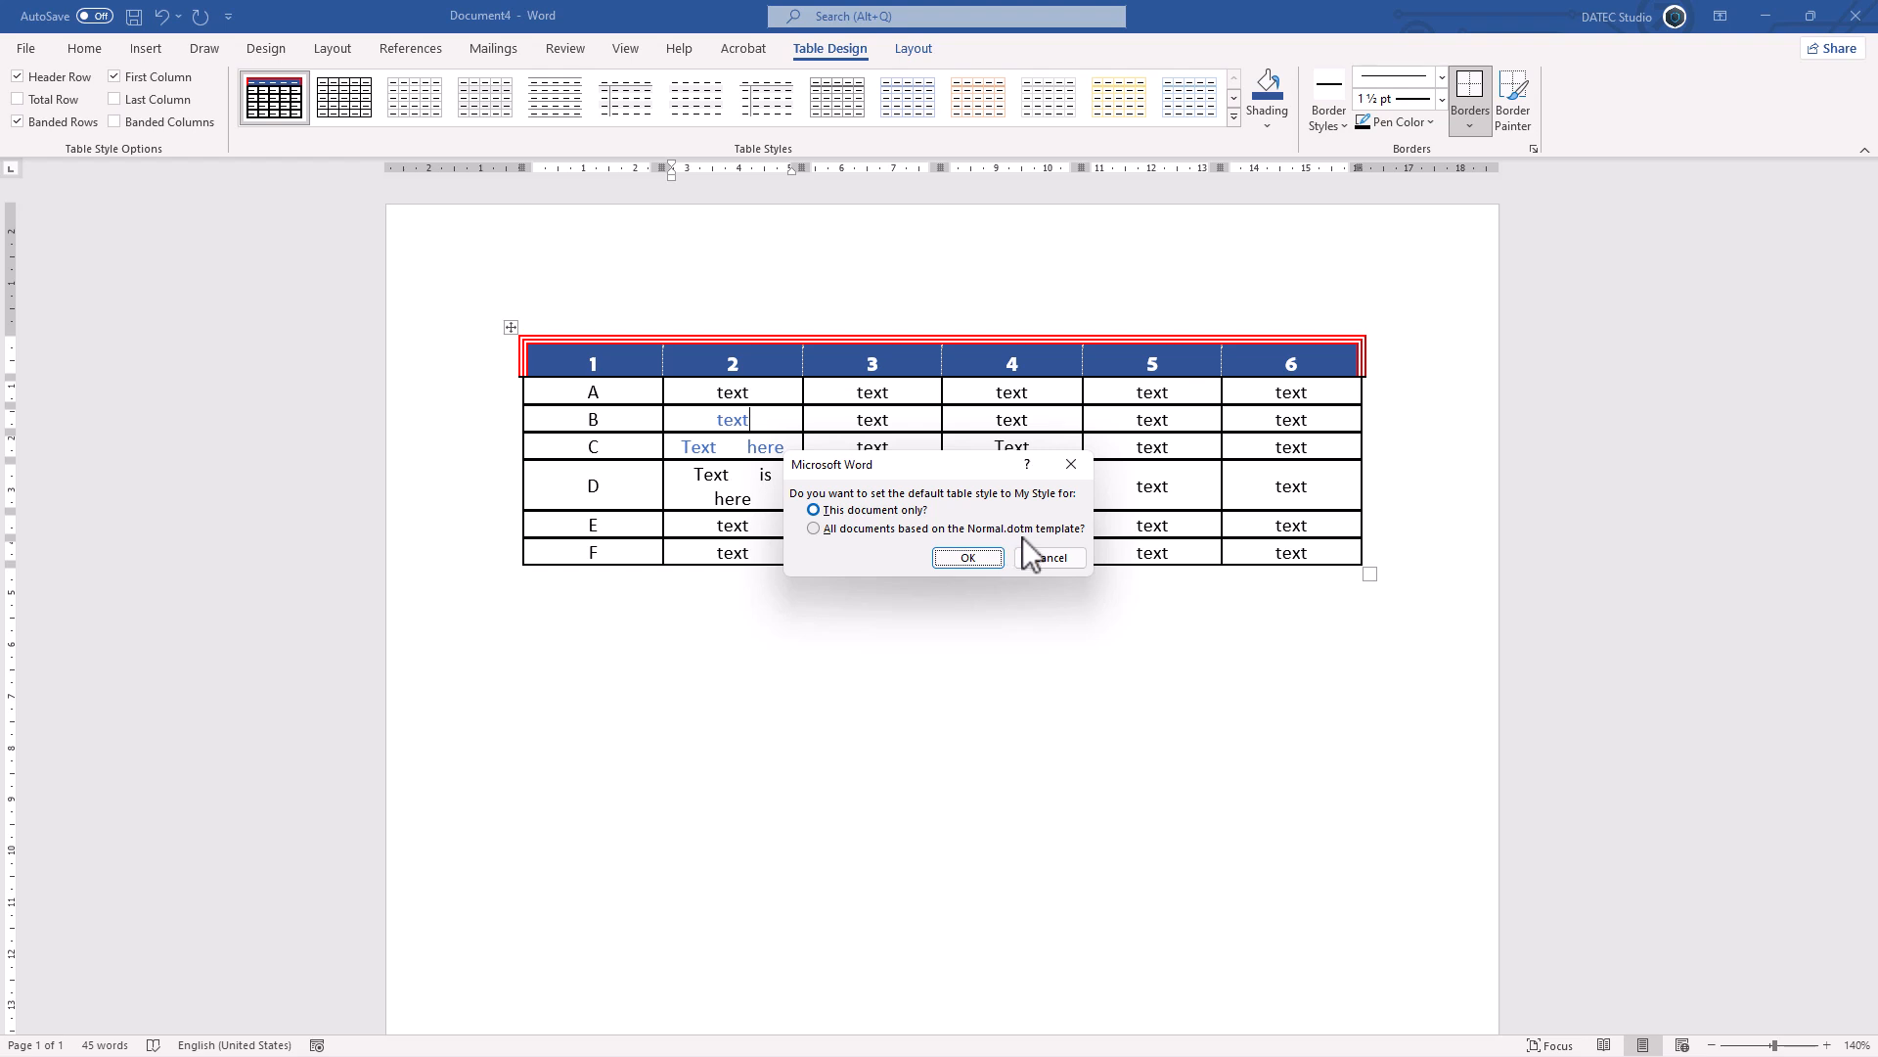
left_click(968, 557)
- Insert a new table with 8 columns and 7 rows below the existing table
left_click(511, 329)
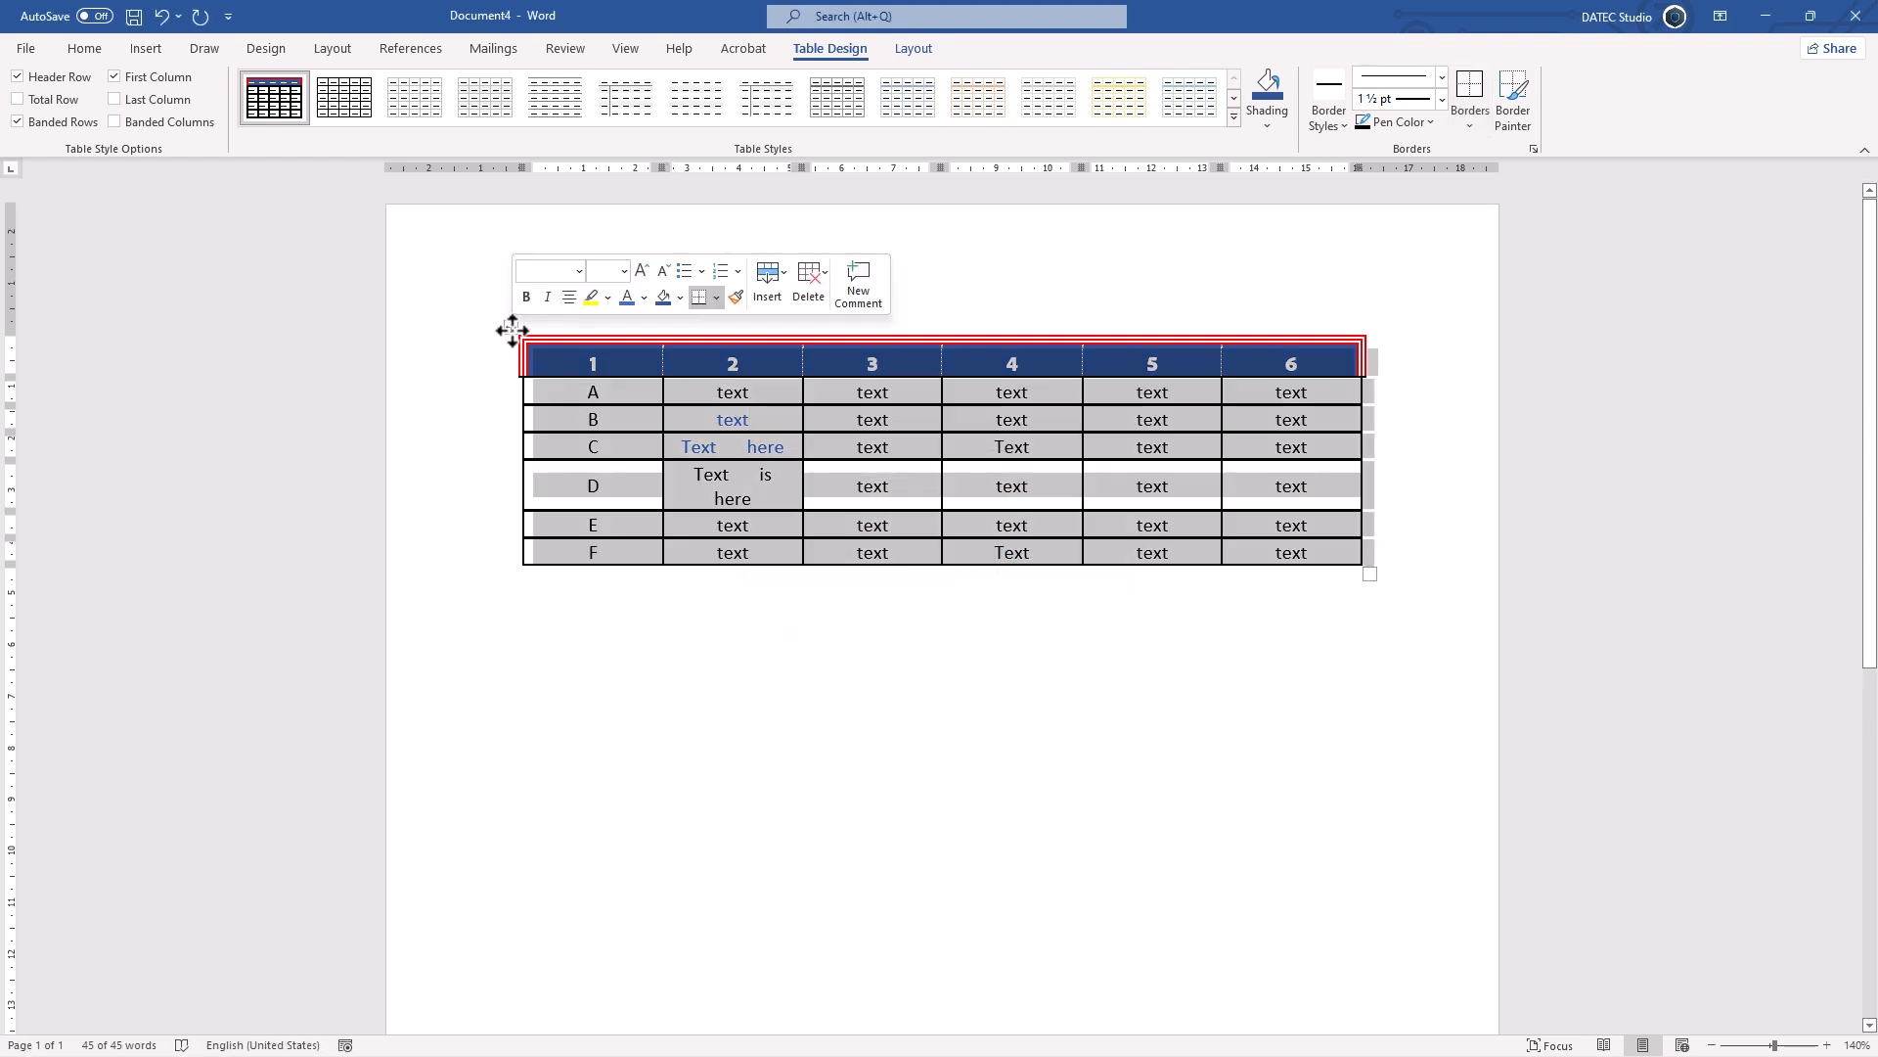
left_click(792, 653)
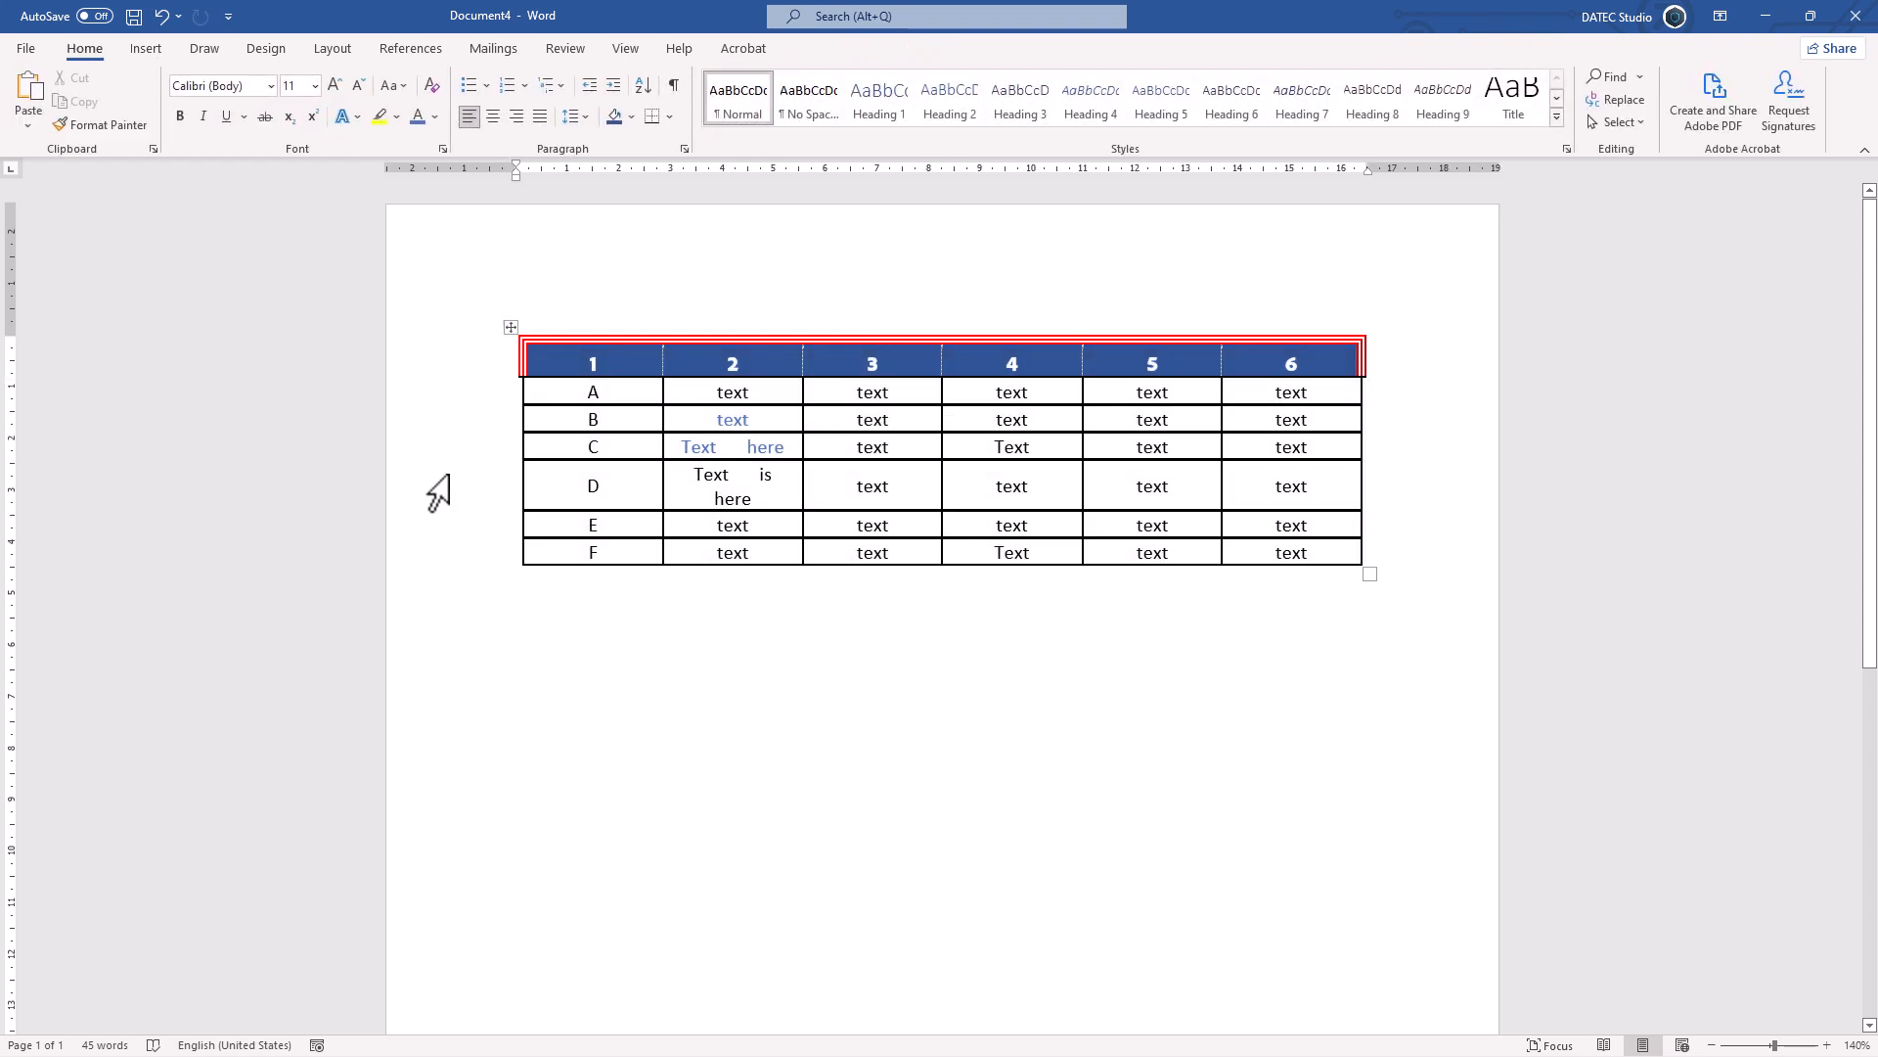
left_click(145, 49)
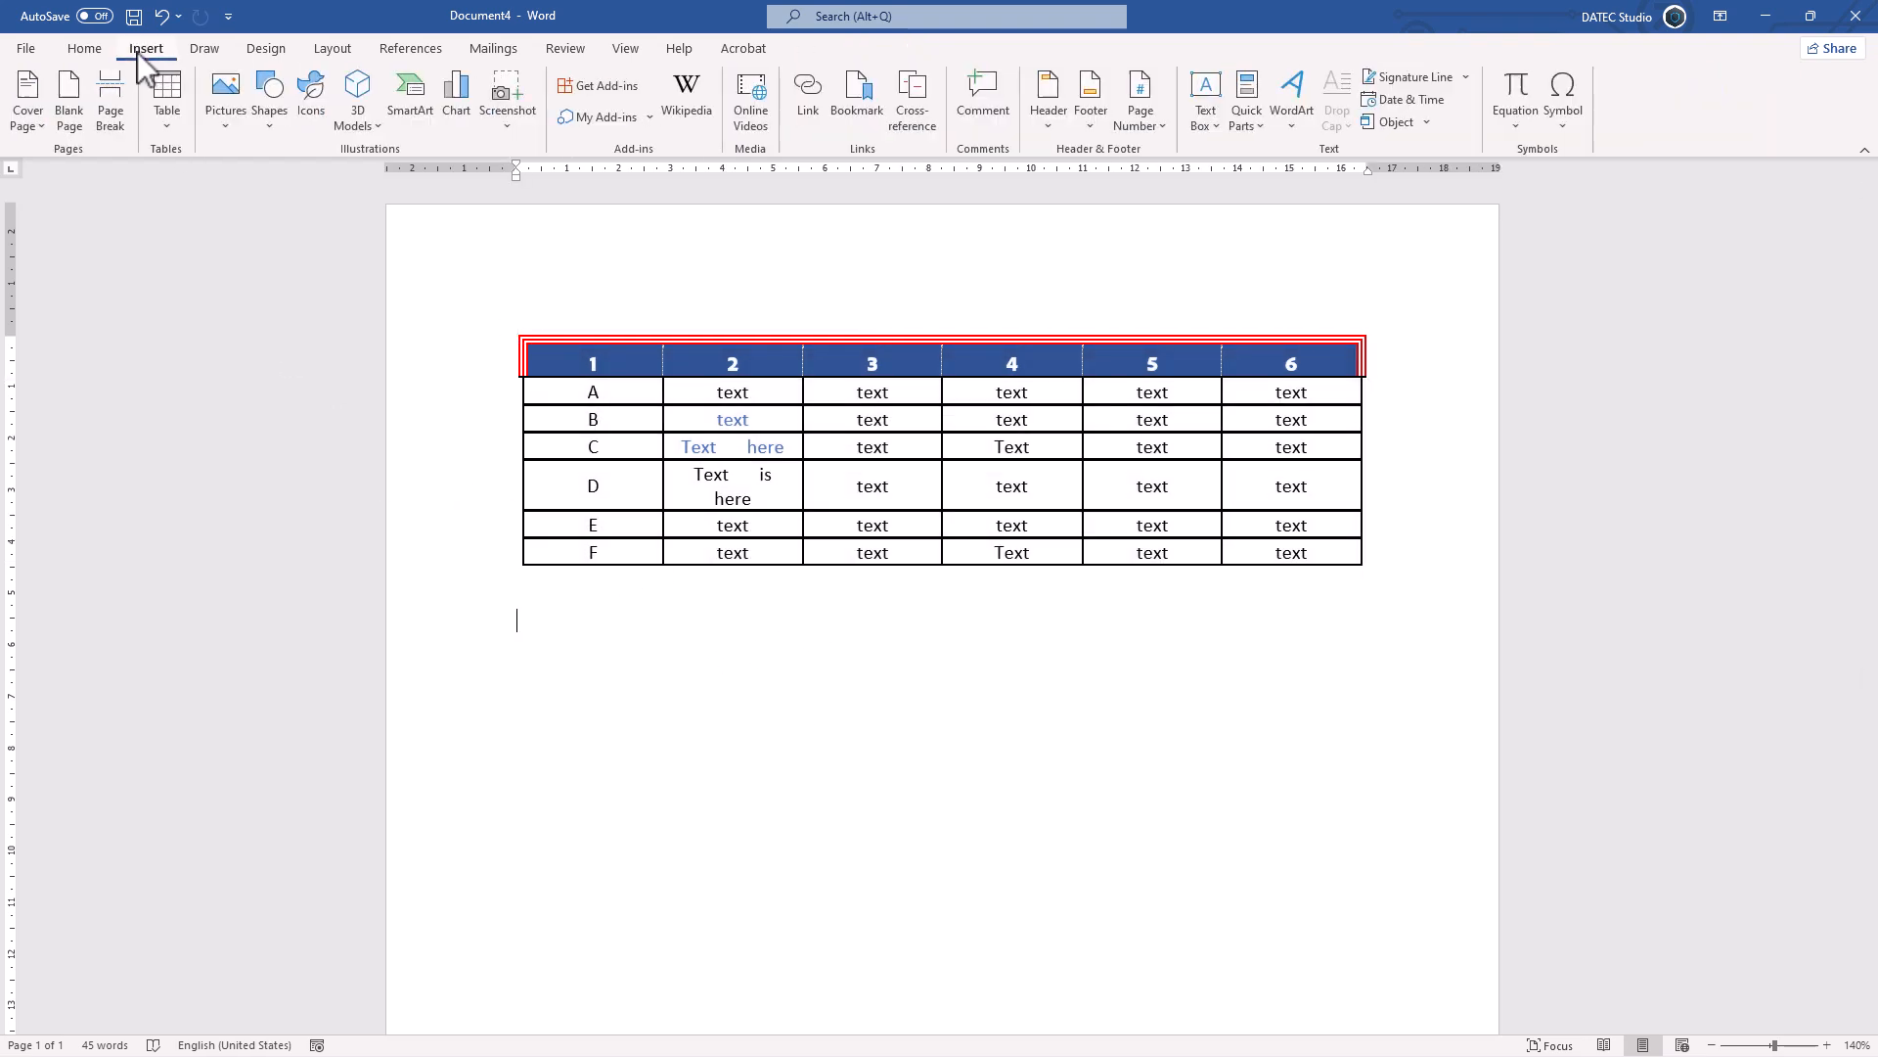
left_click(167, 125)
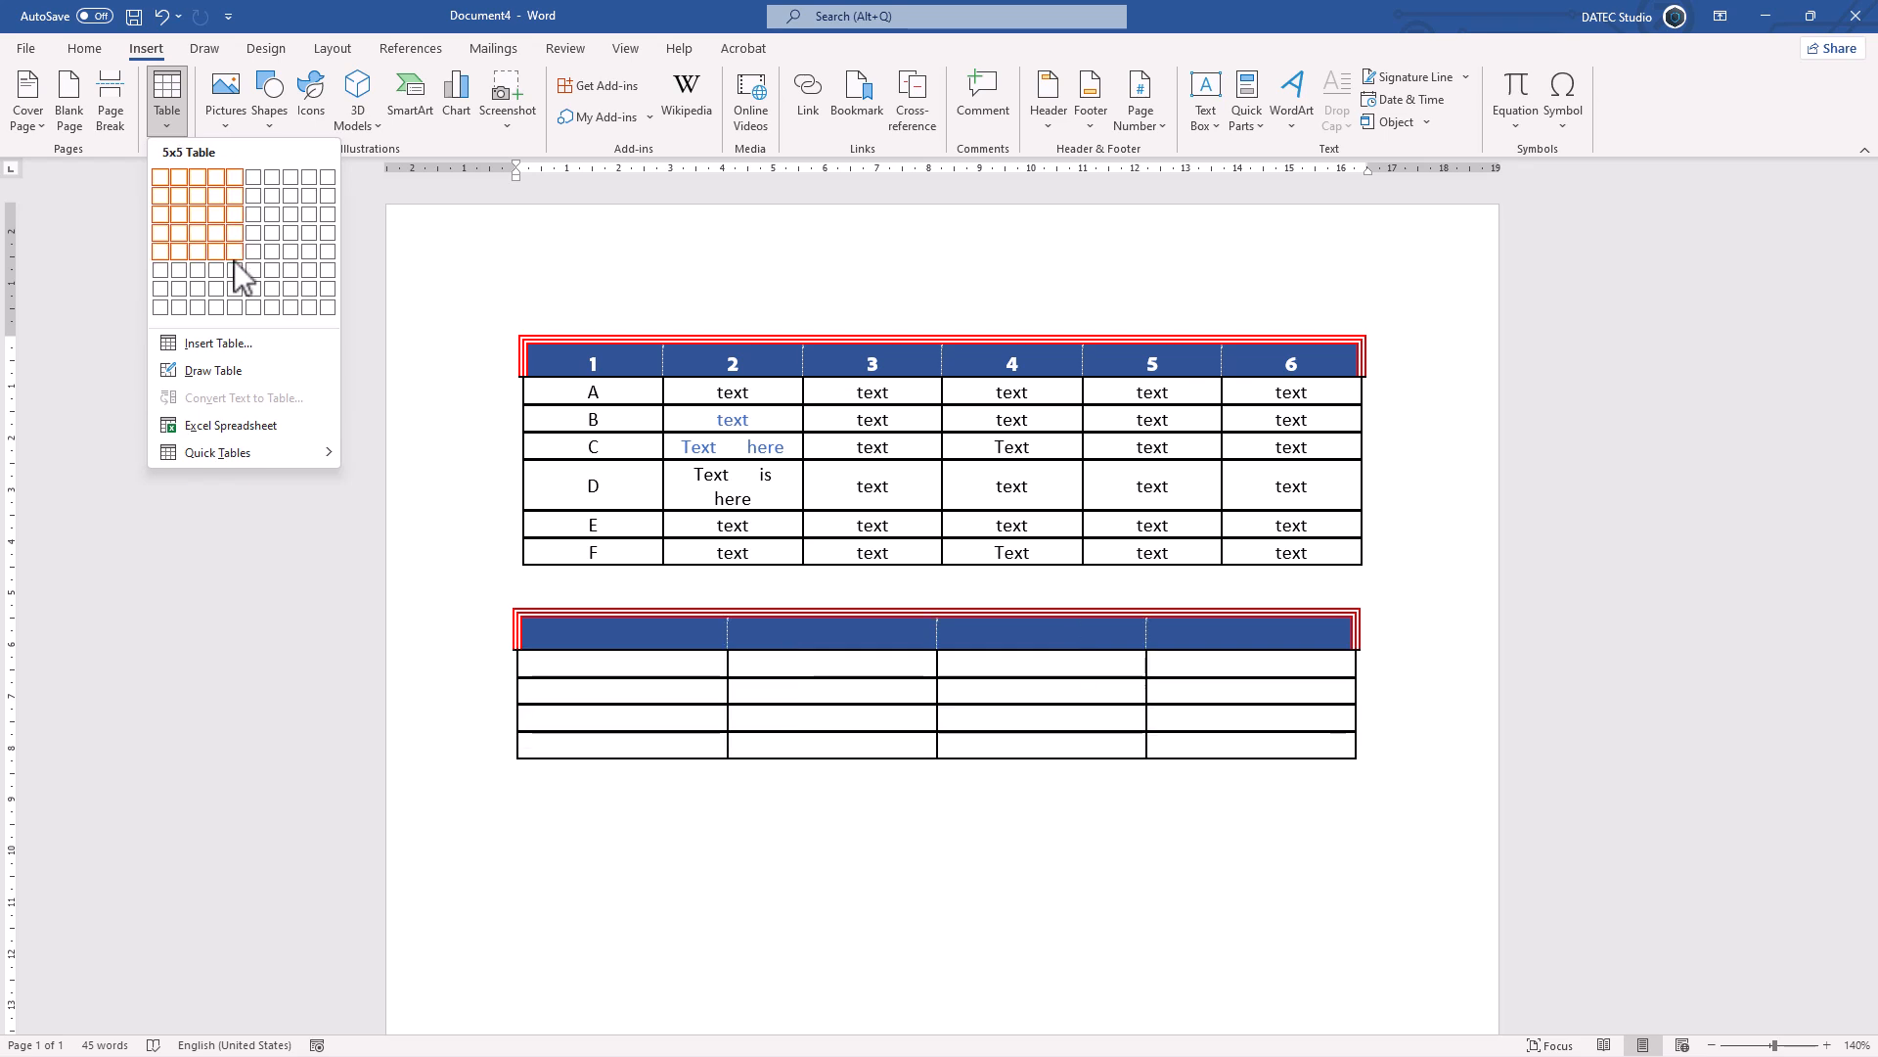
left_click(295, 294)
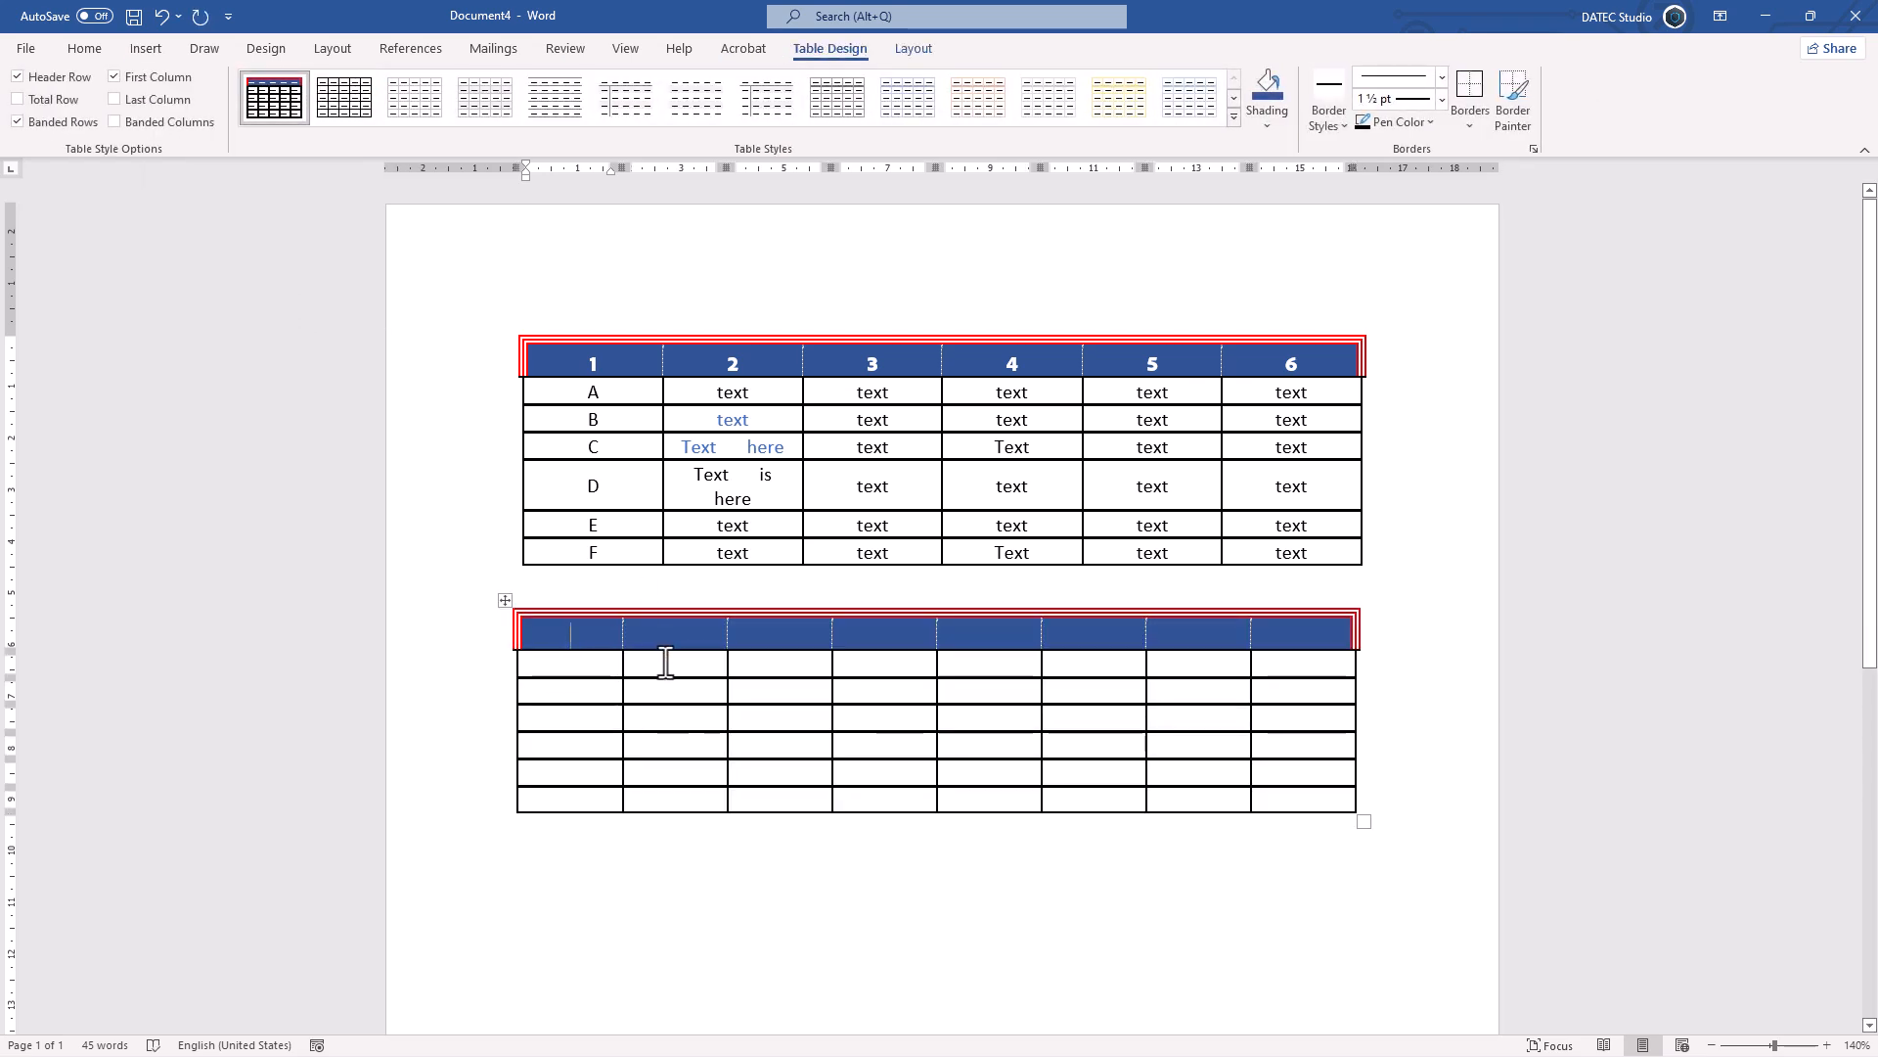
- Modify My Style so the first column has the same dark blue fill as the header row
right_click(282, 105)
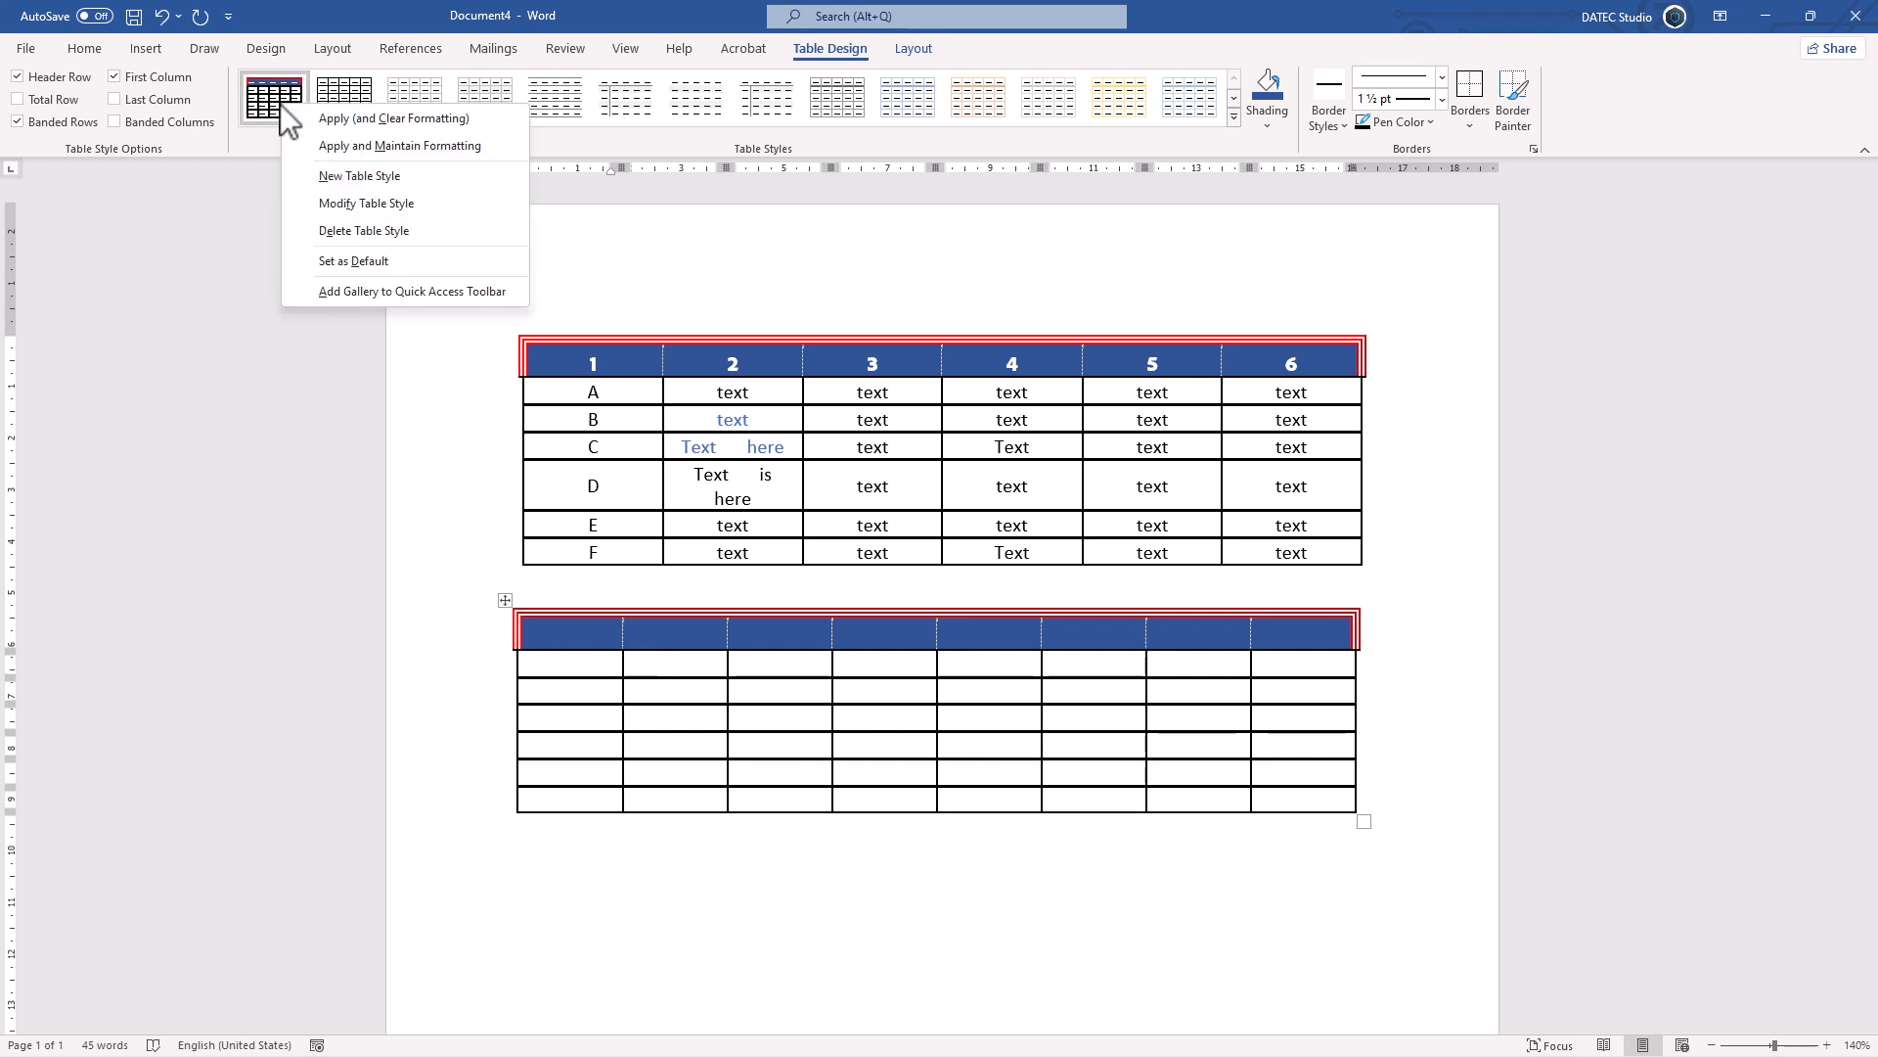
left_click(431, 203)
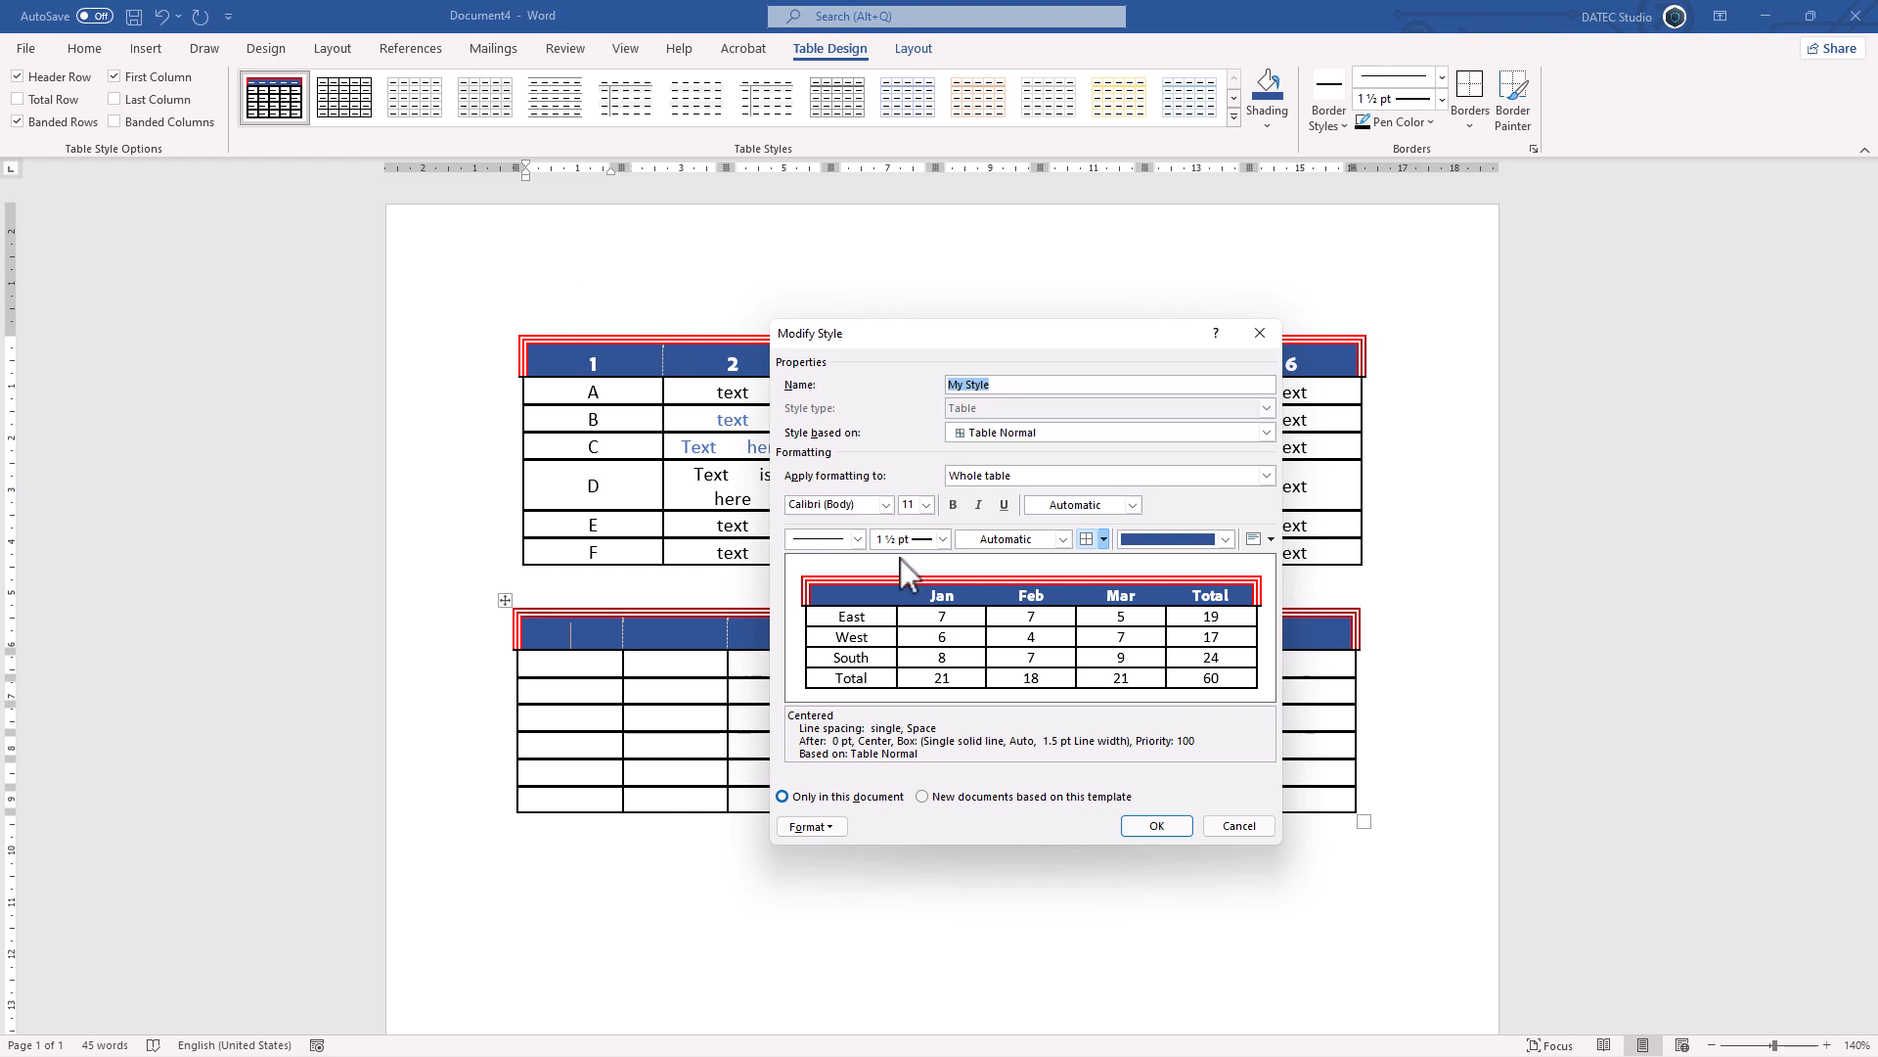
left_click(1010, 474)
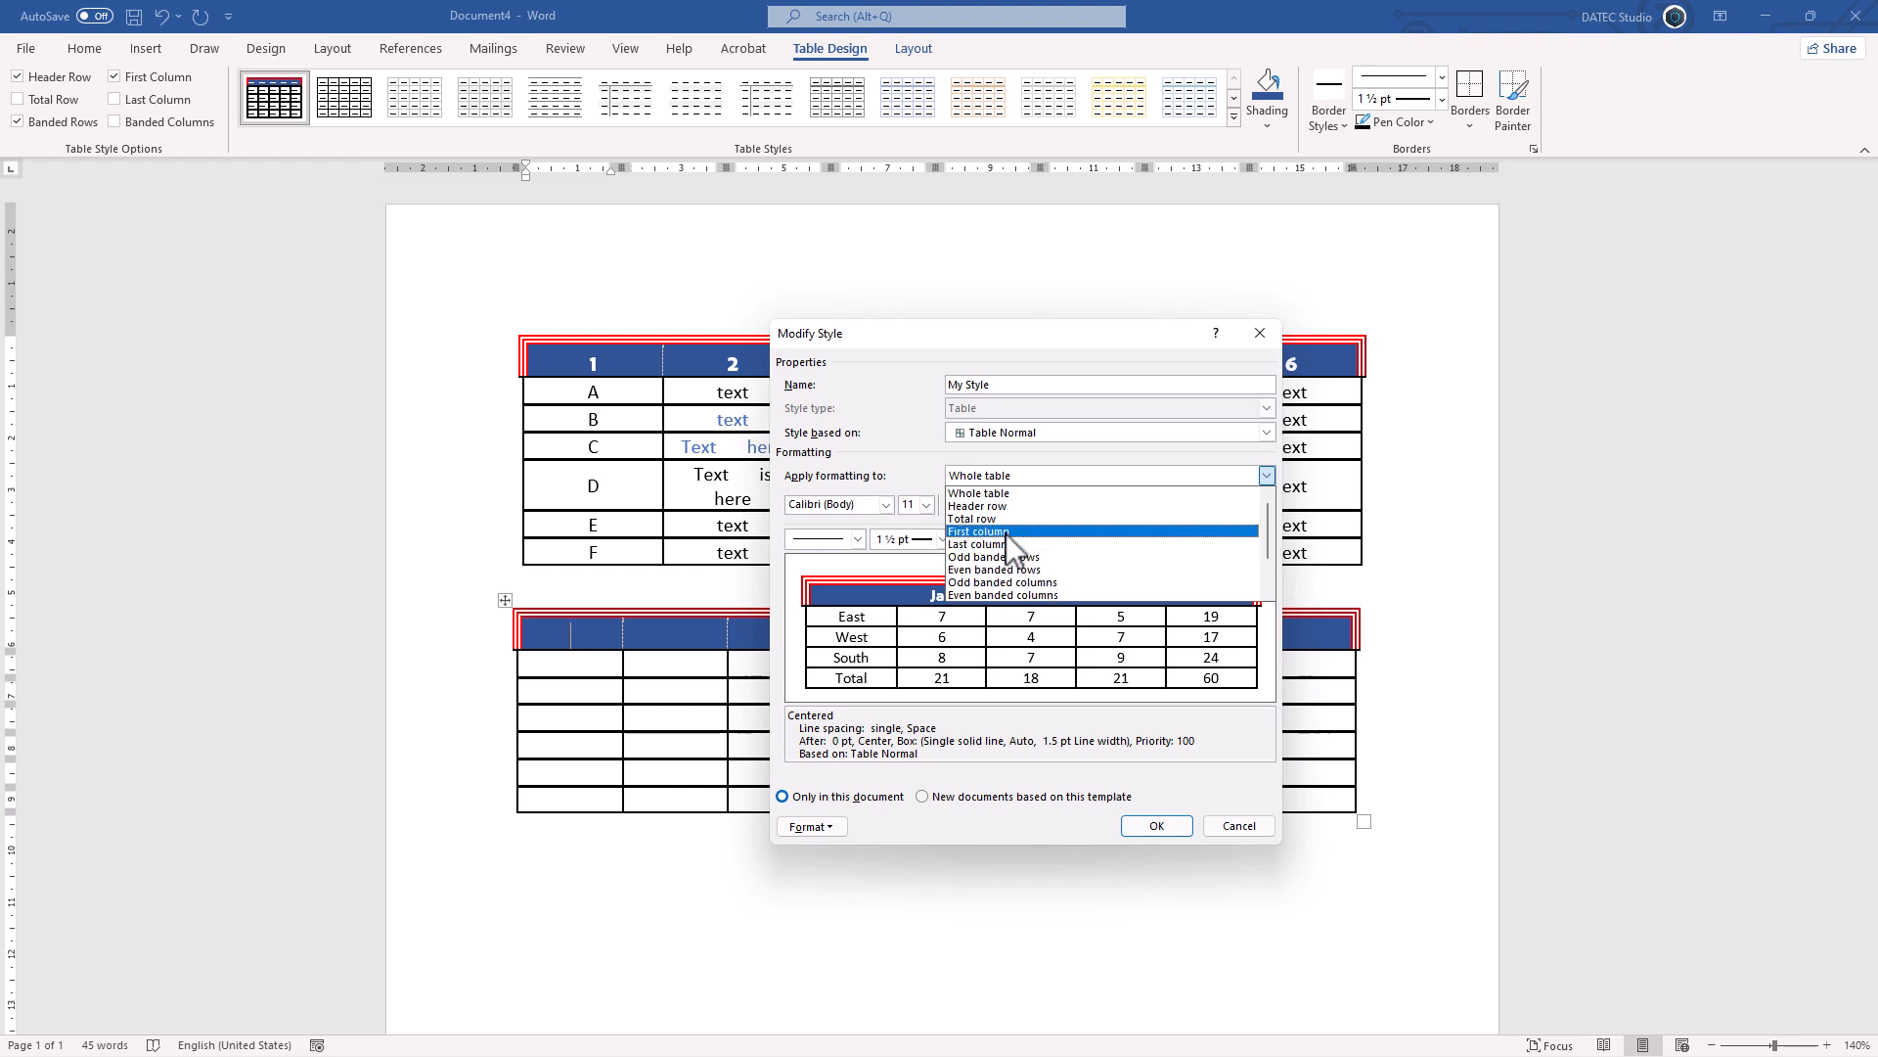
left_click(1006, 532)
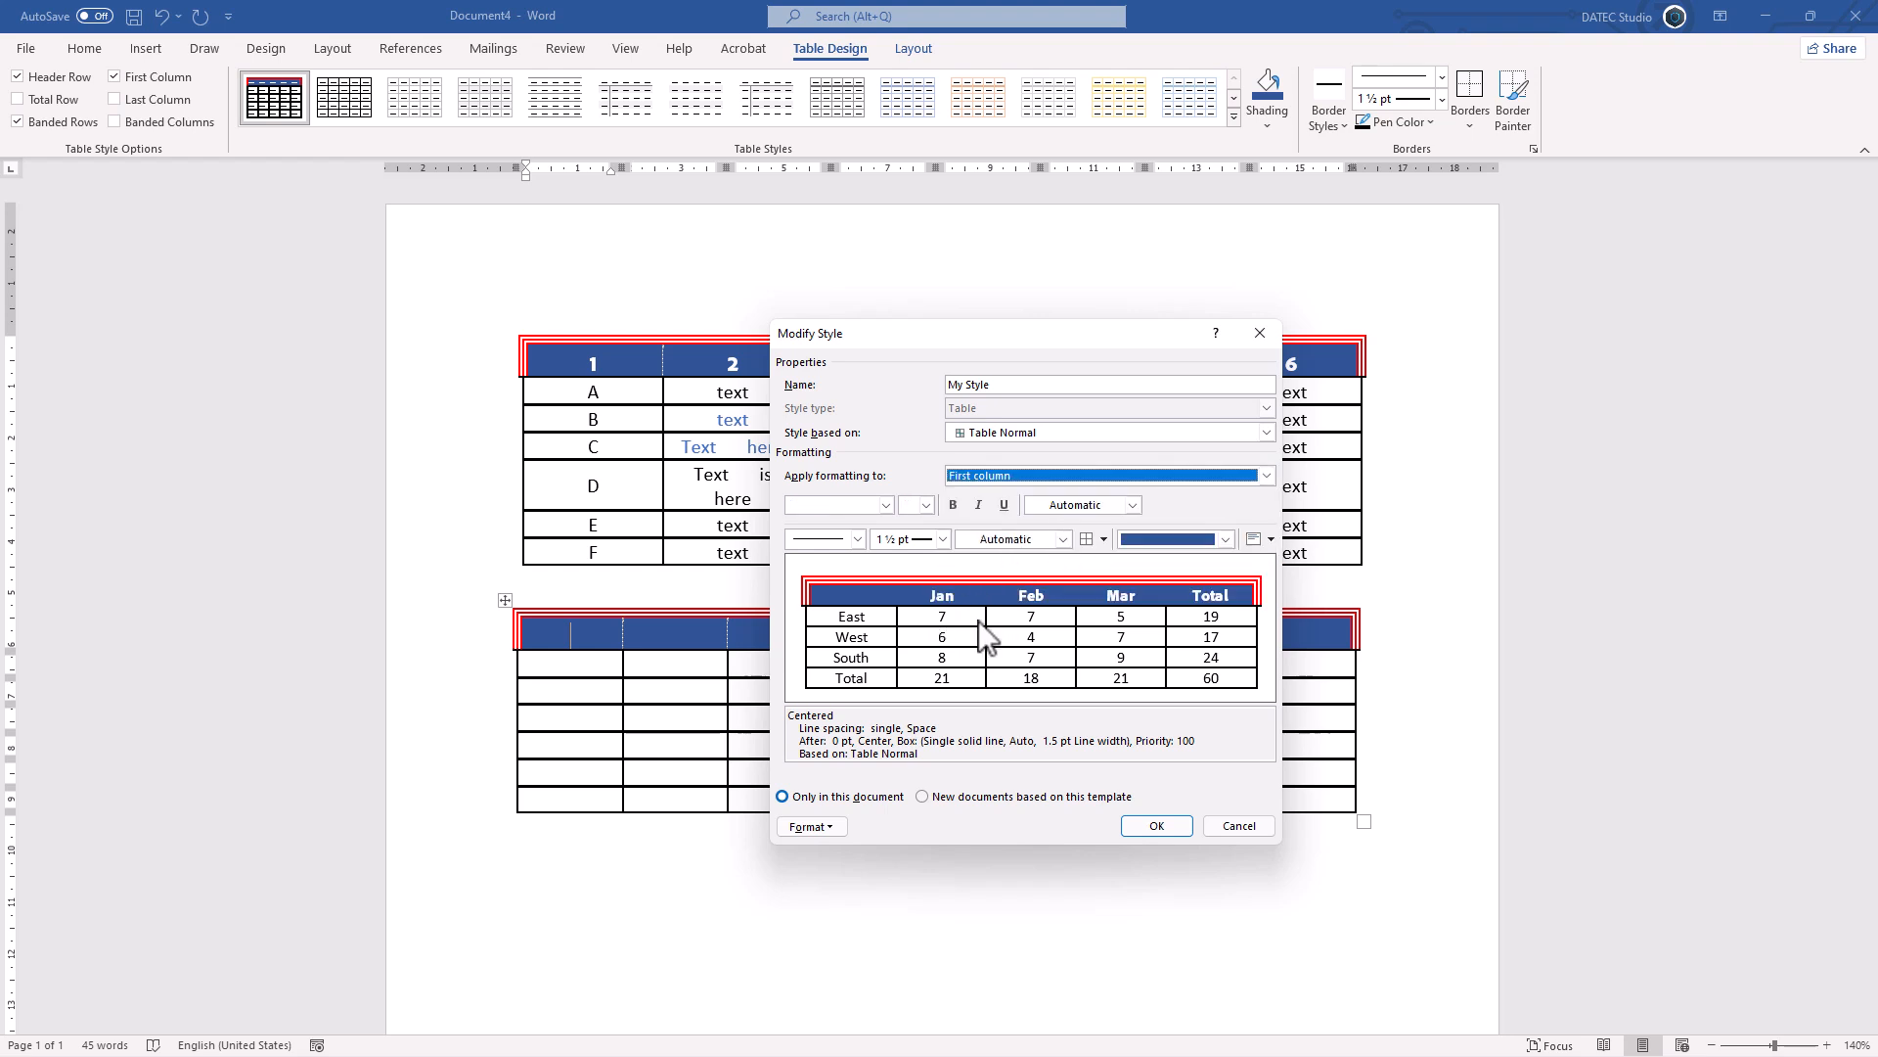
left_click(1224, 539)
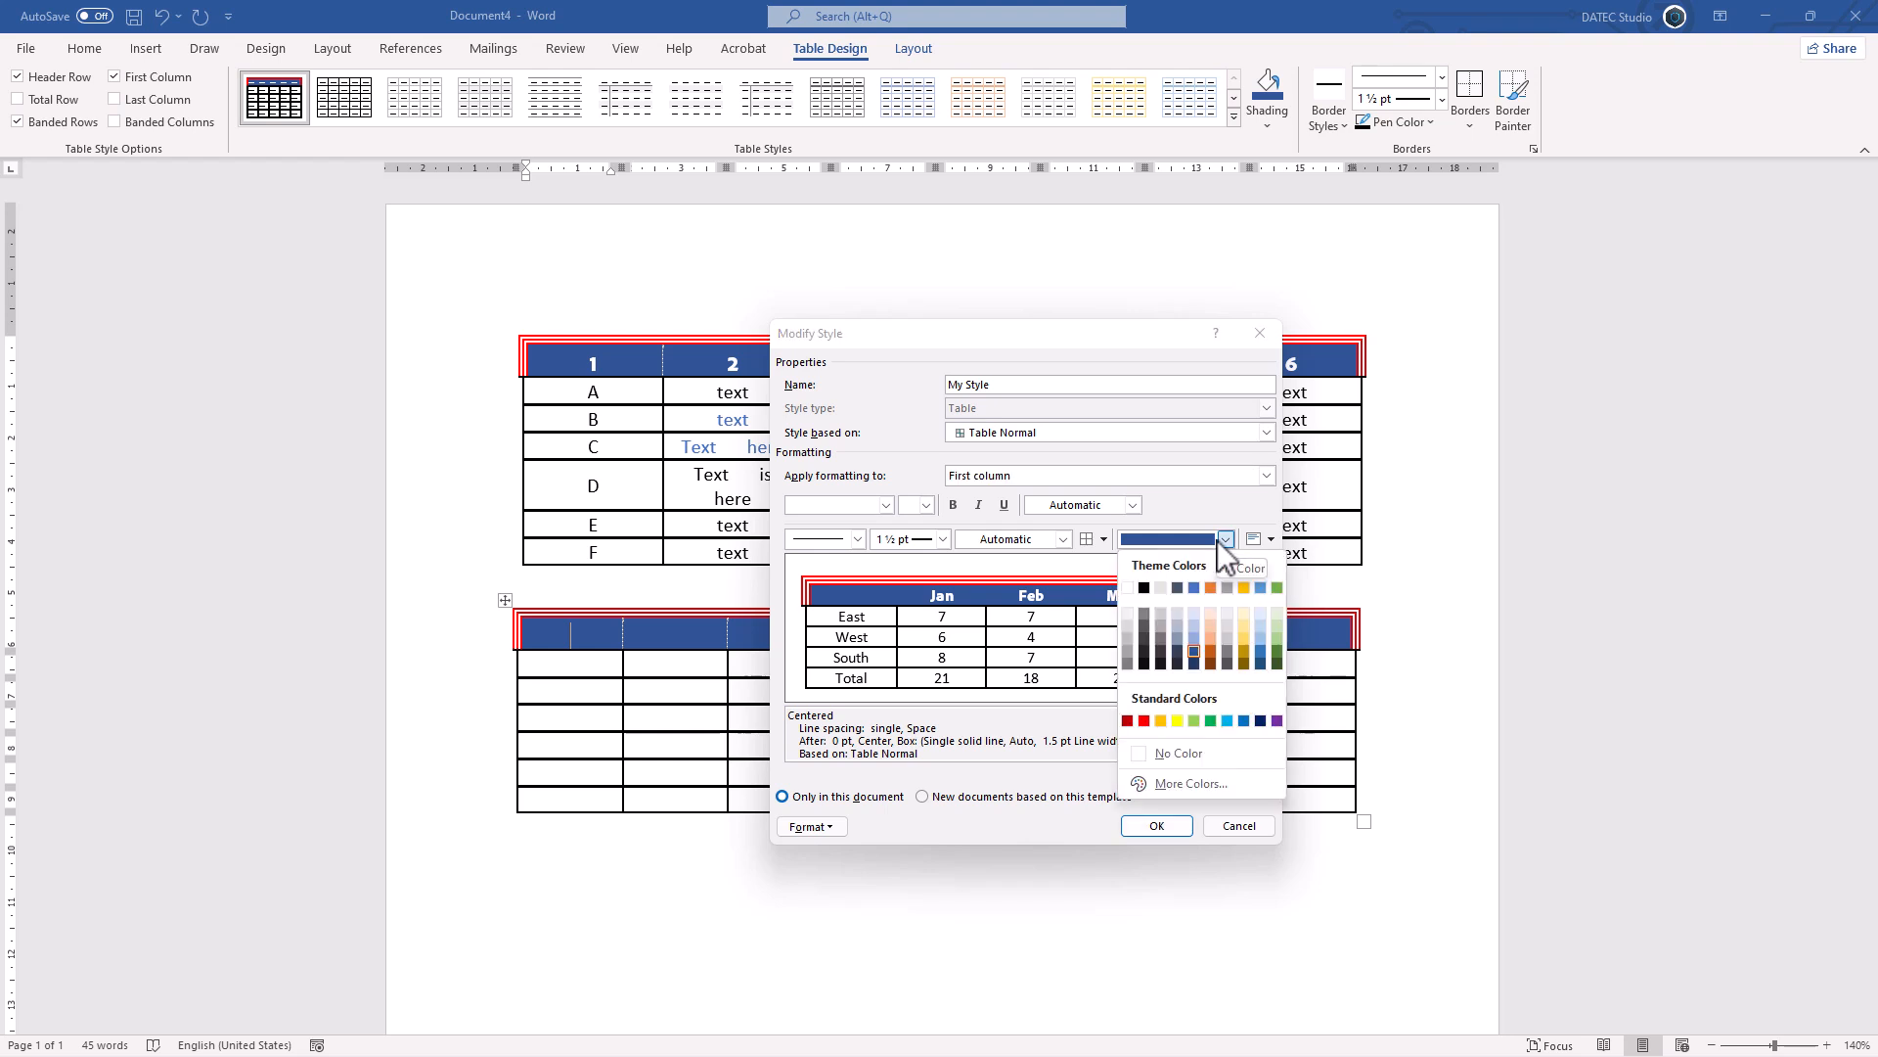
left_click(1193, 651)
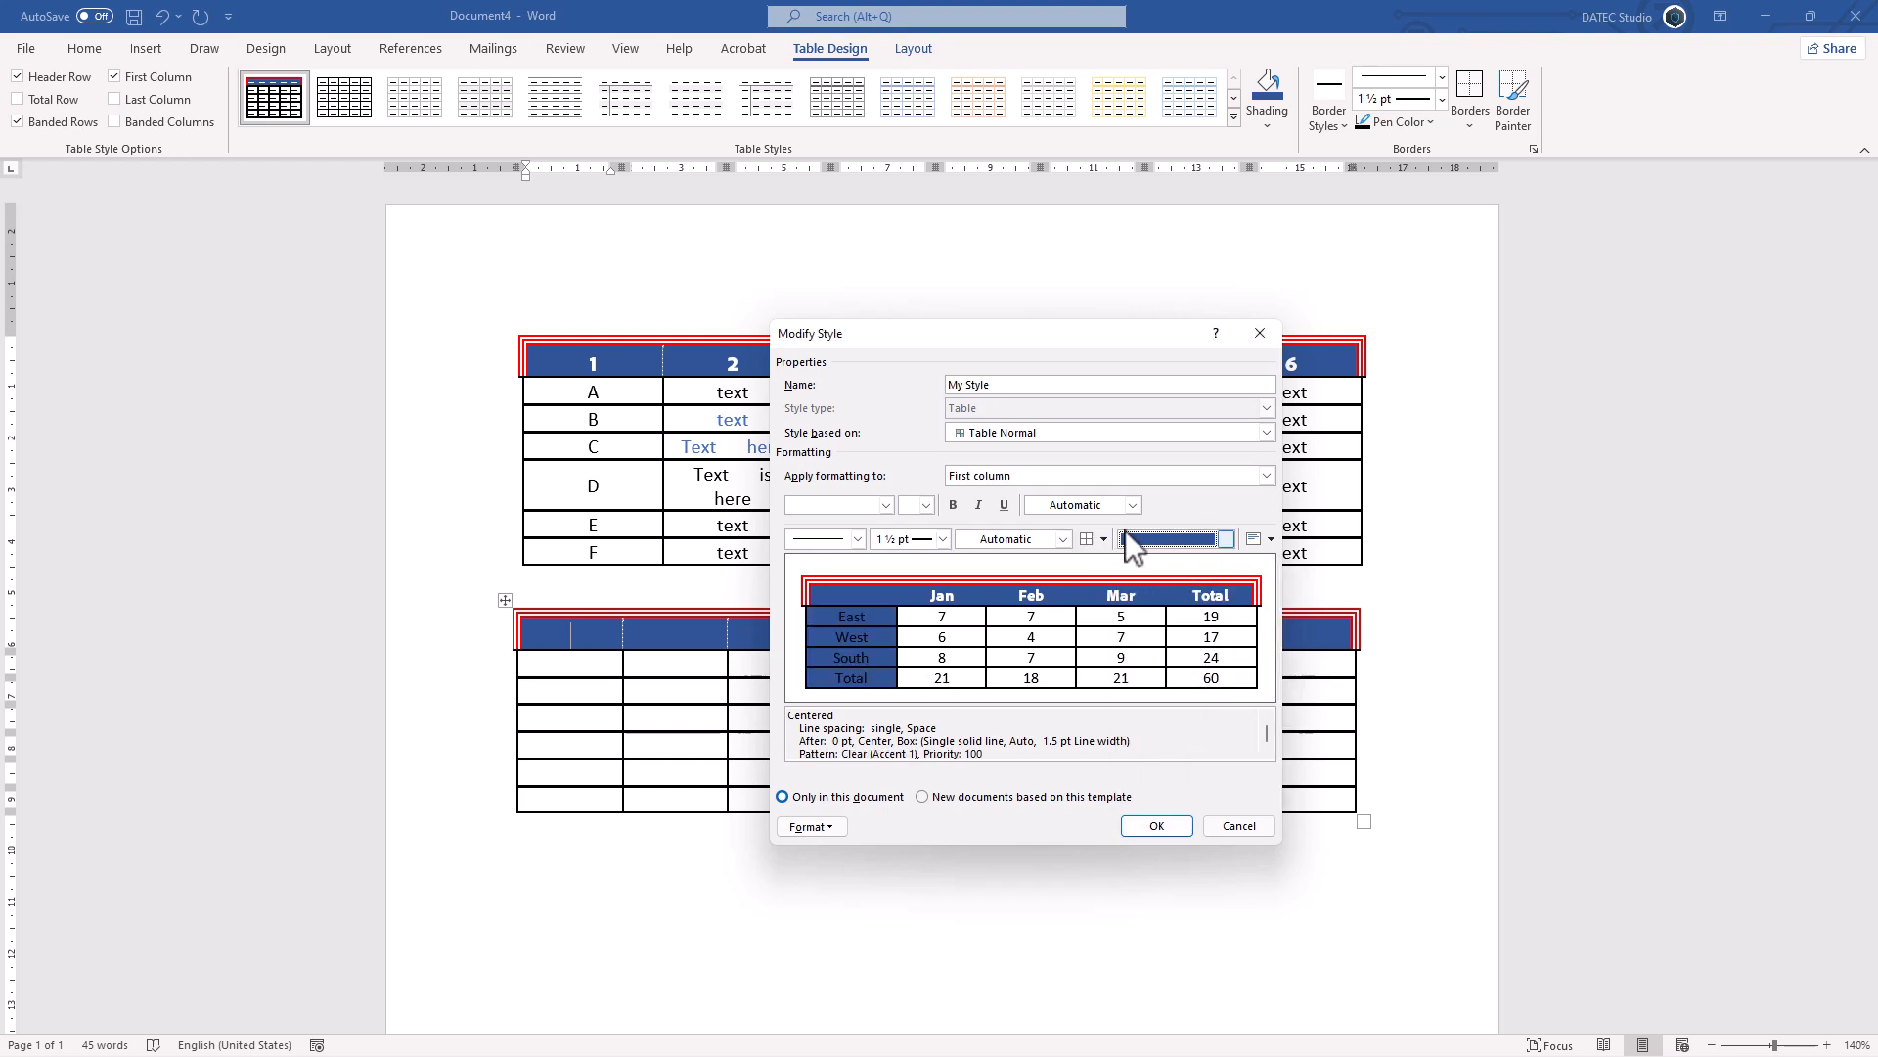
left_click(1062, 539)
left_click(966, 618)
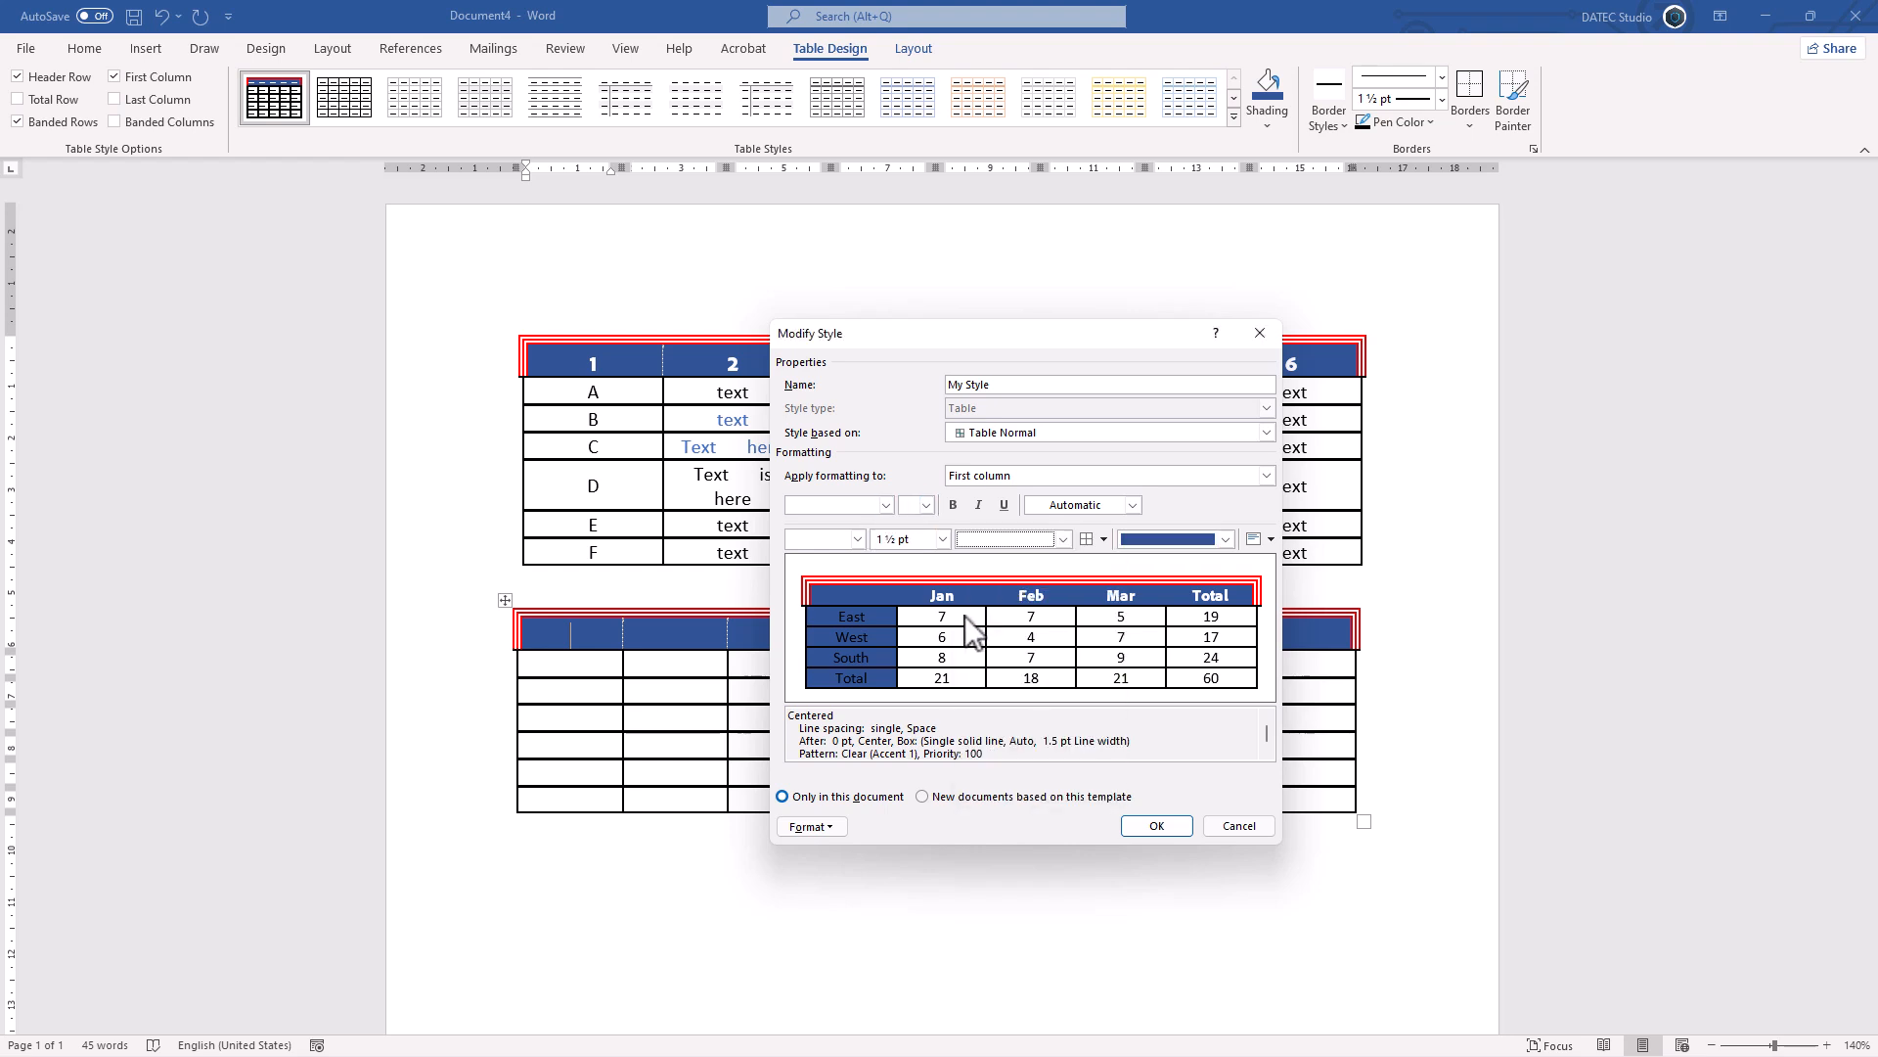
left_click(1027, 539)
left_click(1017, 564)
- Format the first column's text in My Style as white, bold and 12 pt
left_click(1078, 504)
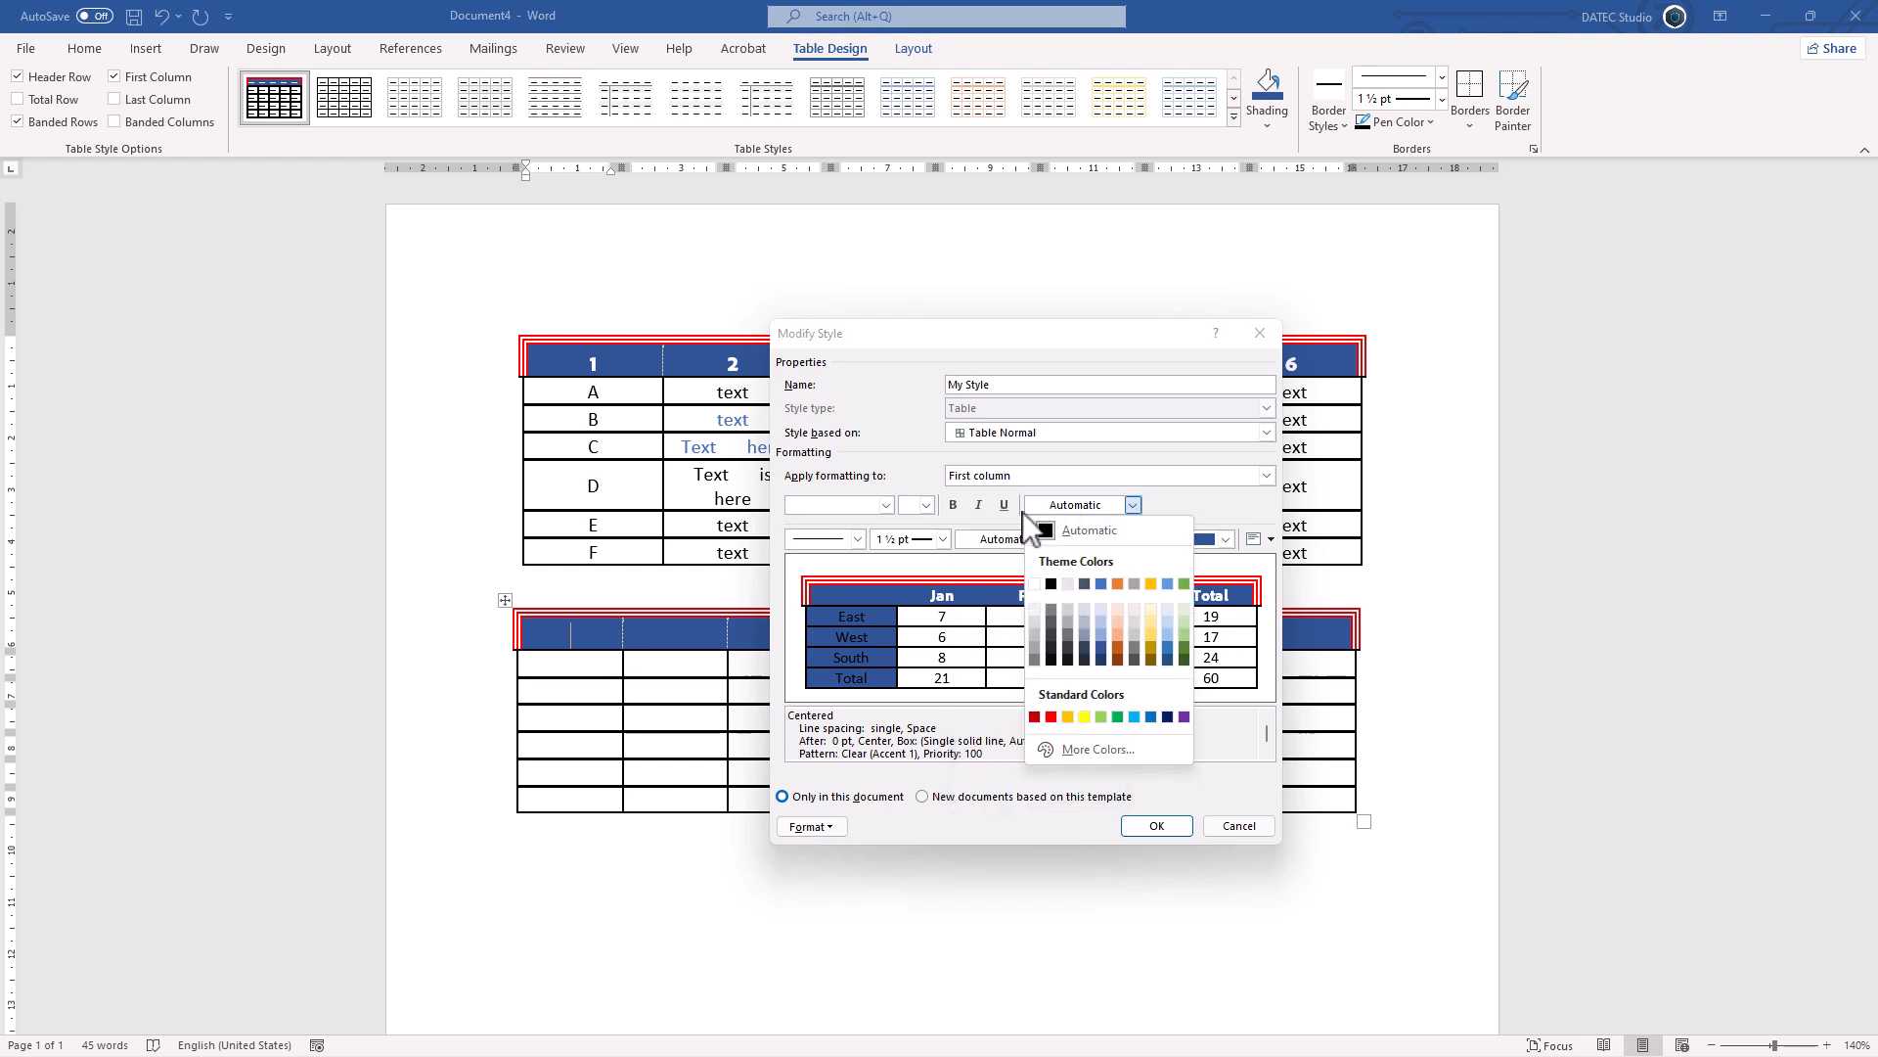
left_click(1035, 584)
left_click(952, 505)
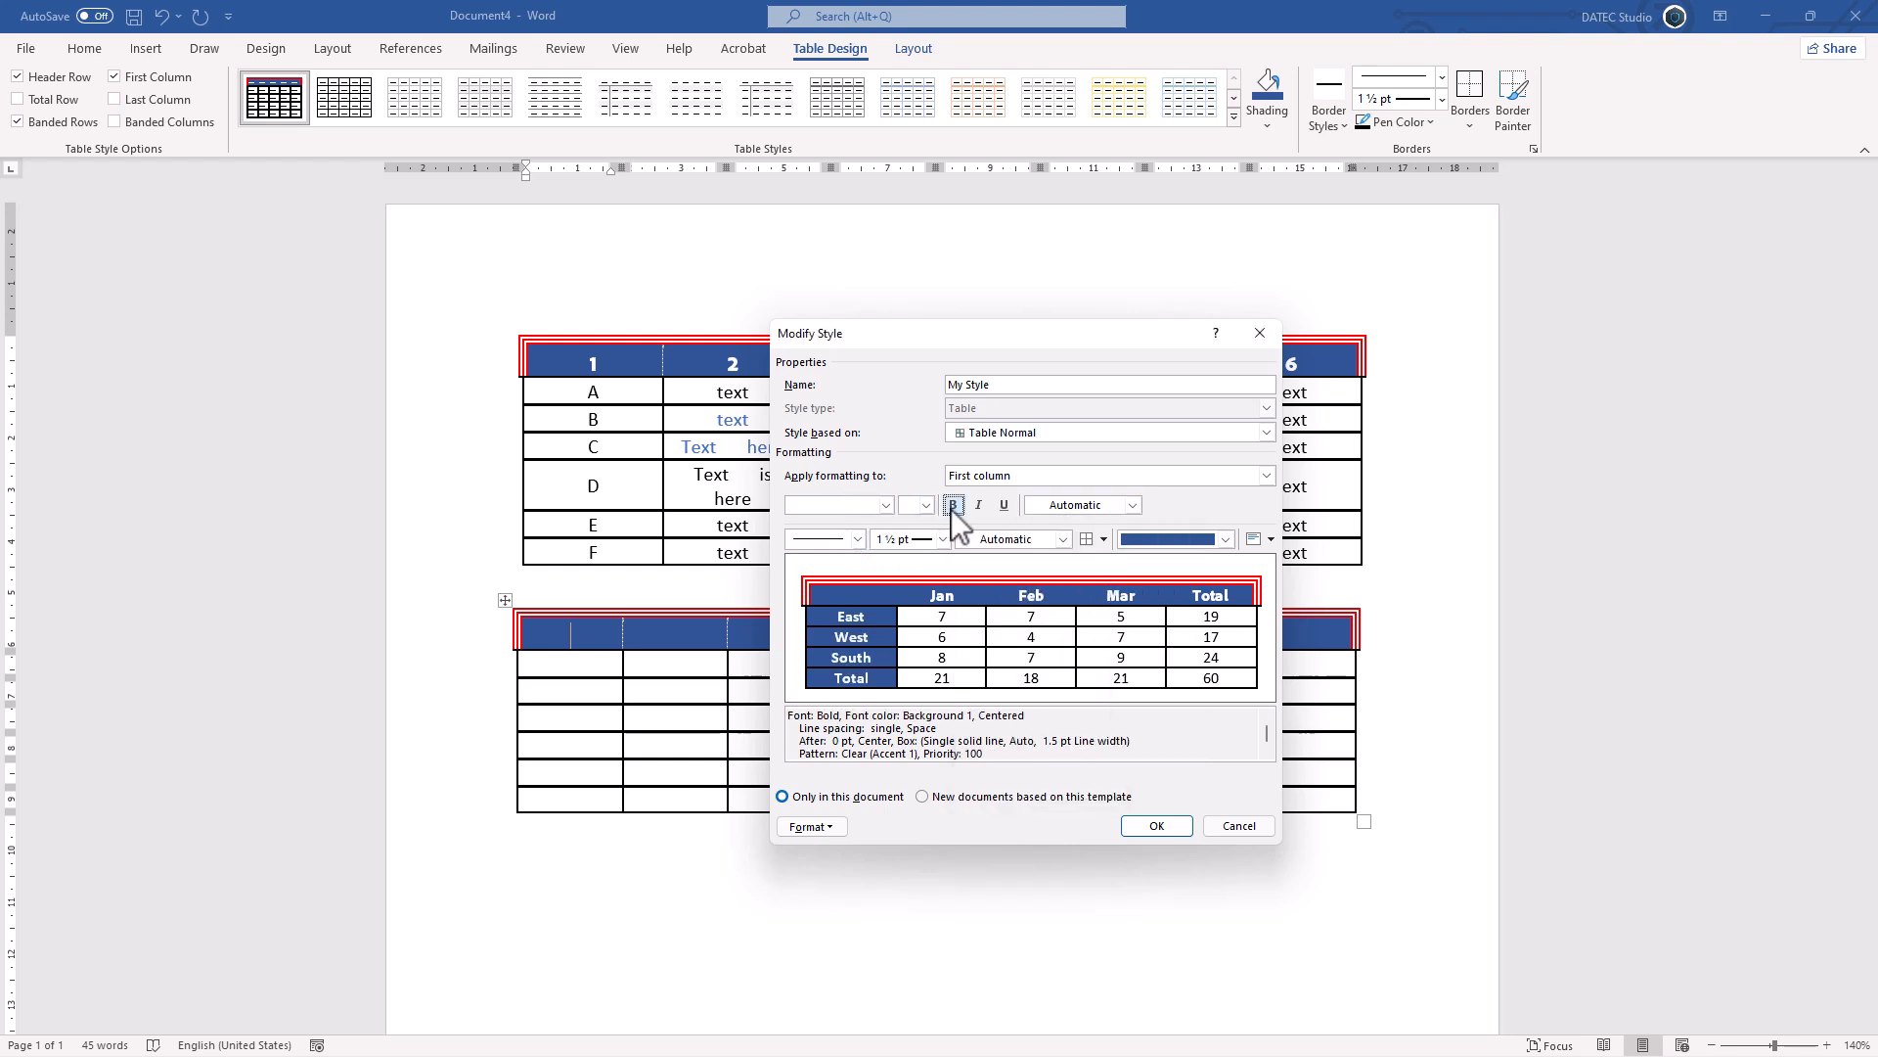
left_click(926, 505)
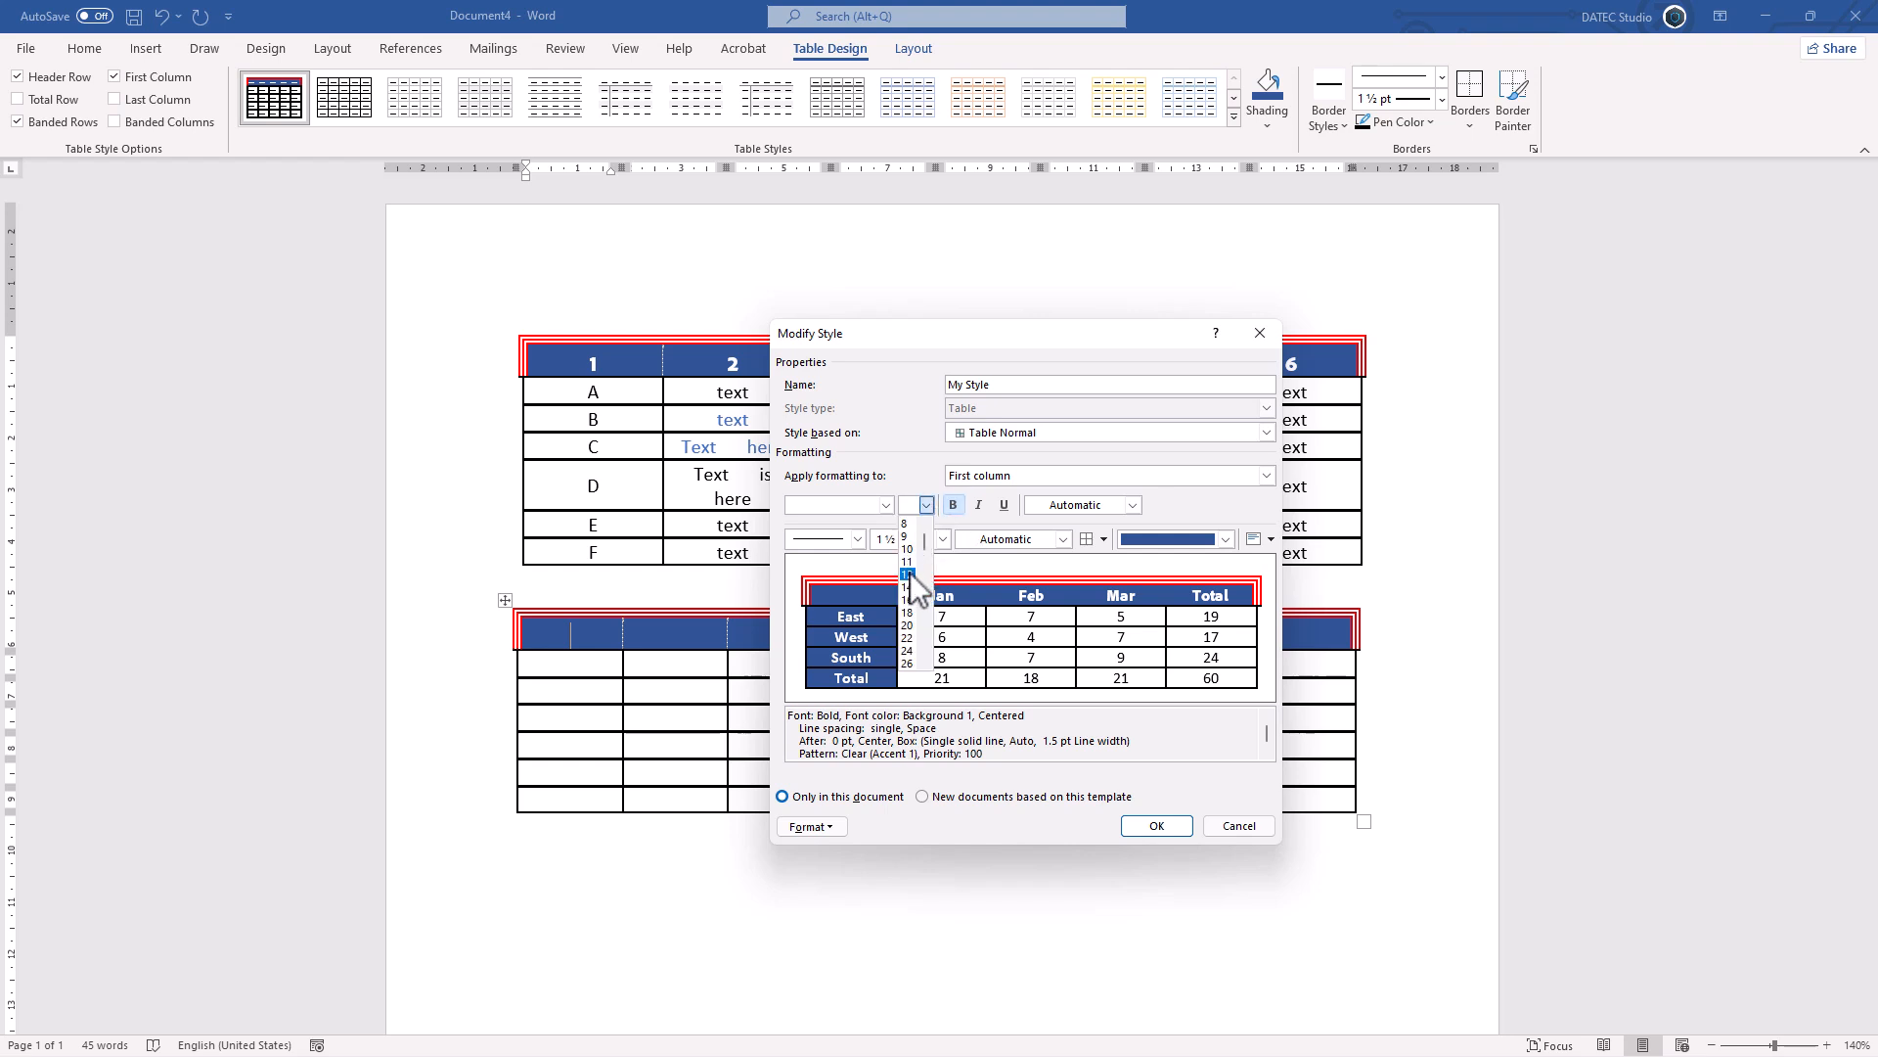
left_click(906, 574)
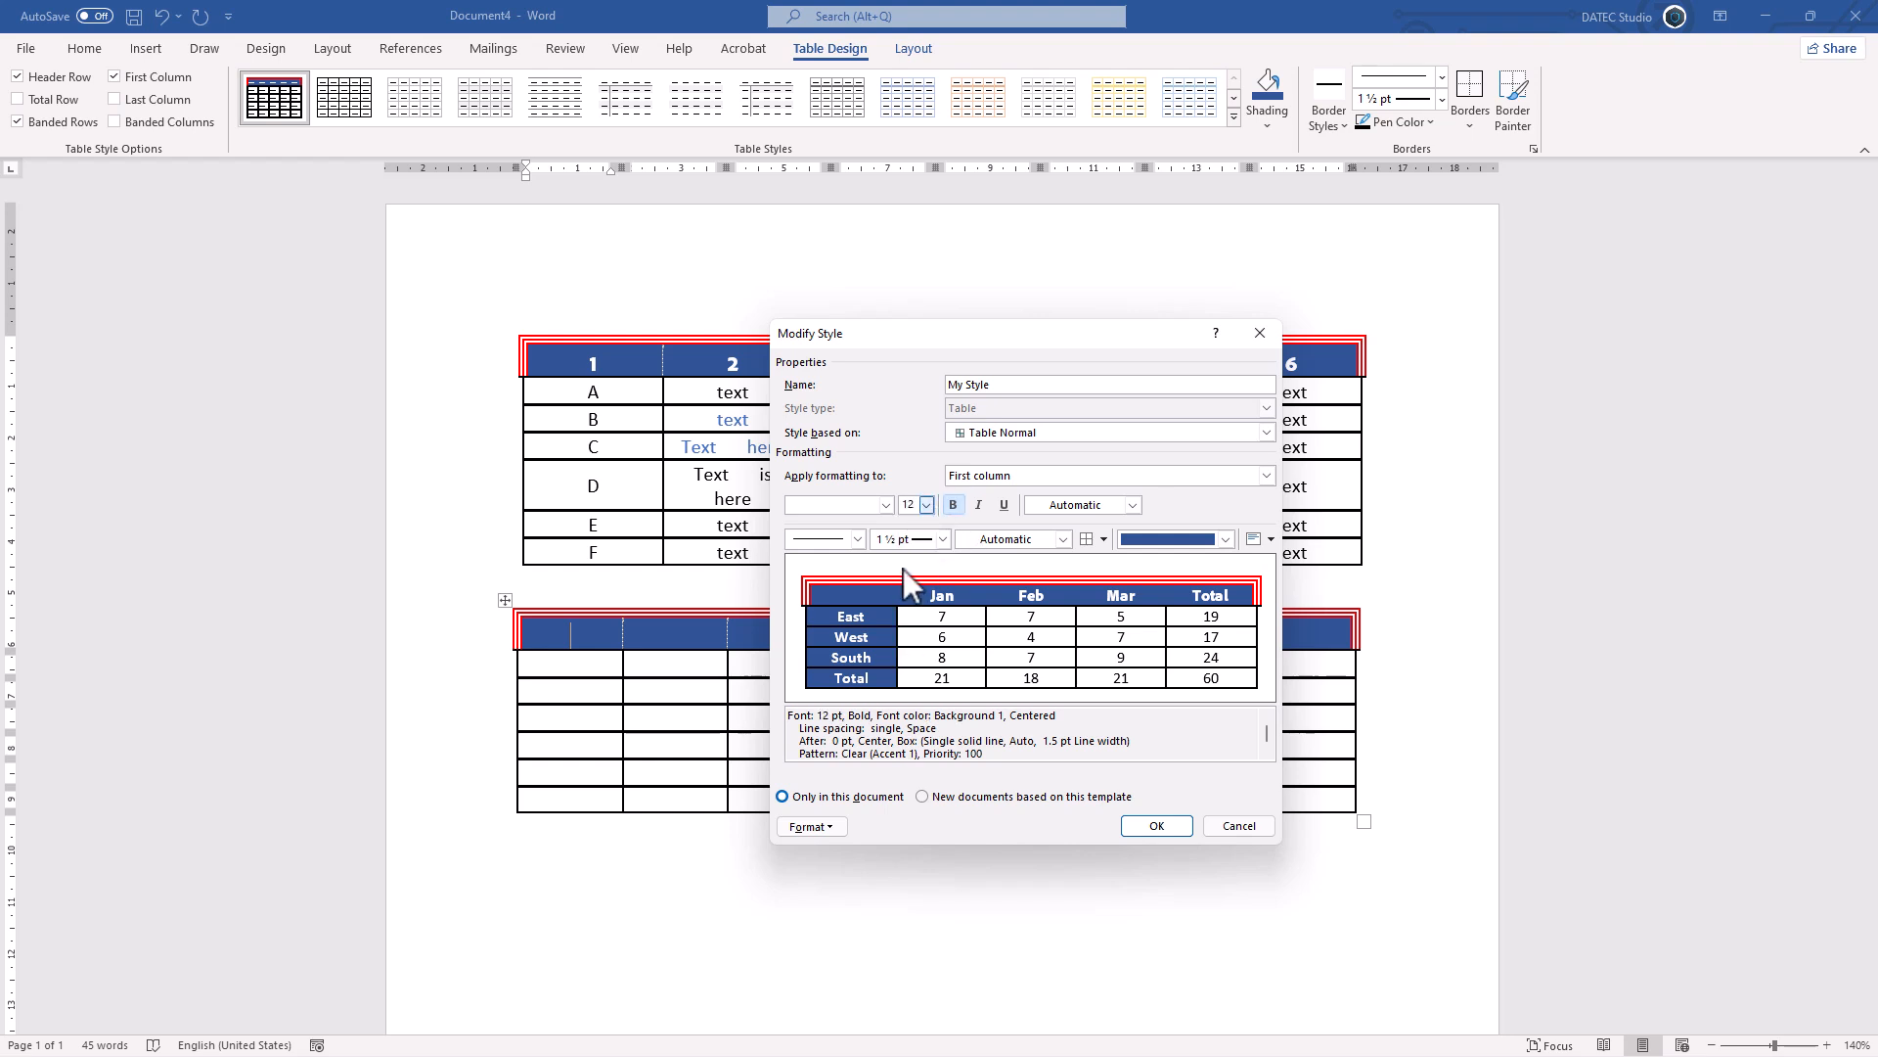
- Give the odd banded rows of My Style a light blue fill
left_click(1066, 476)
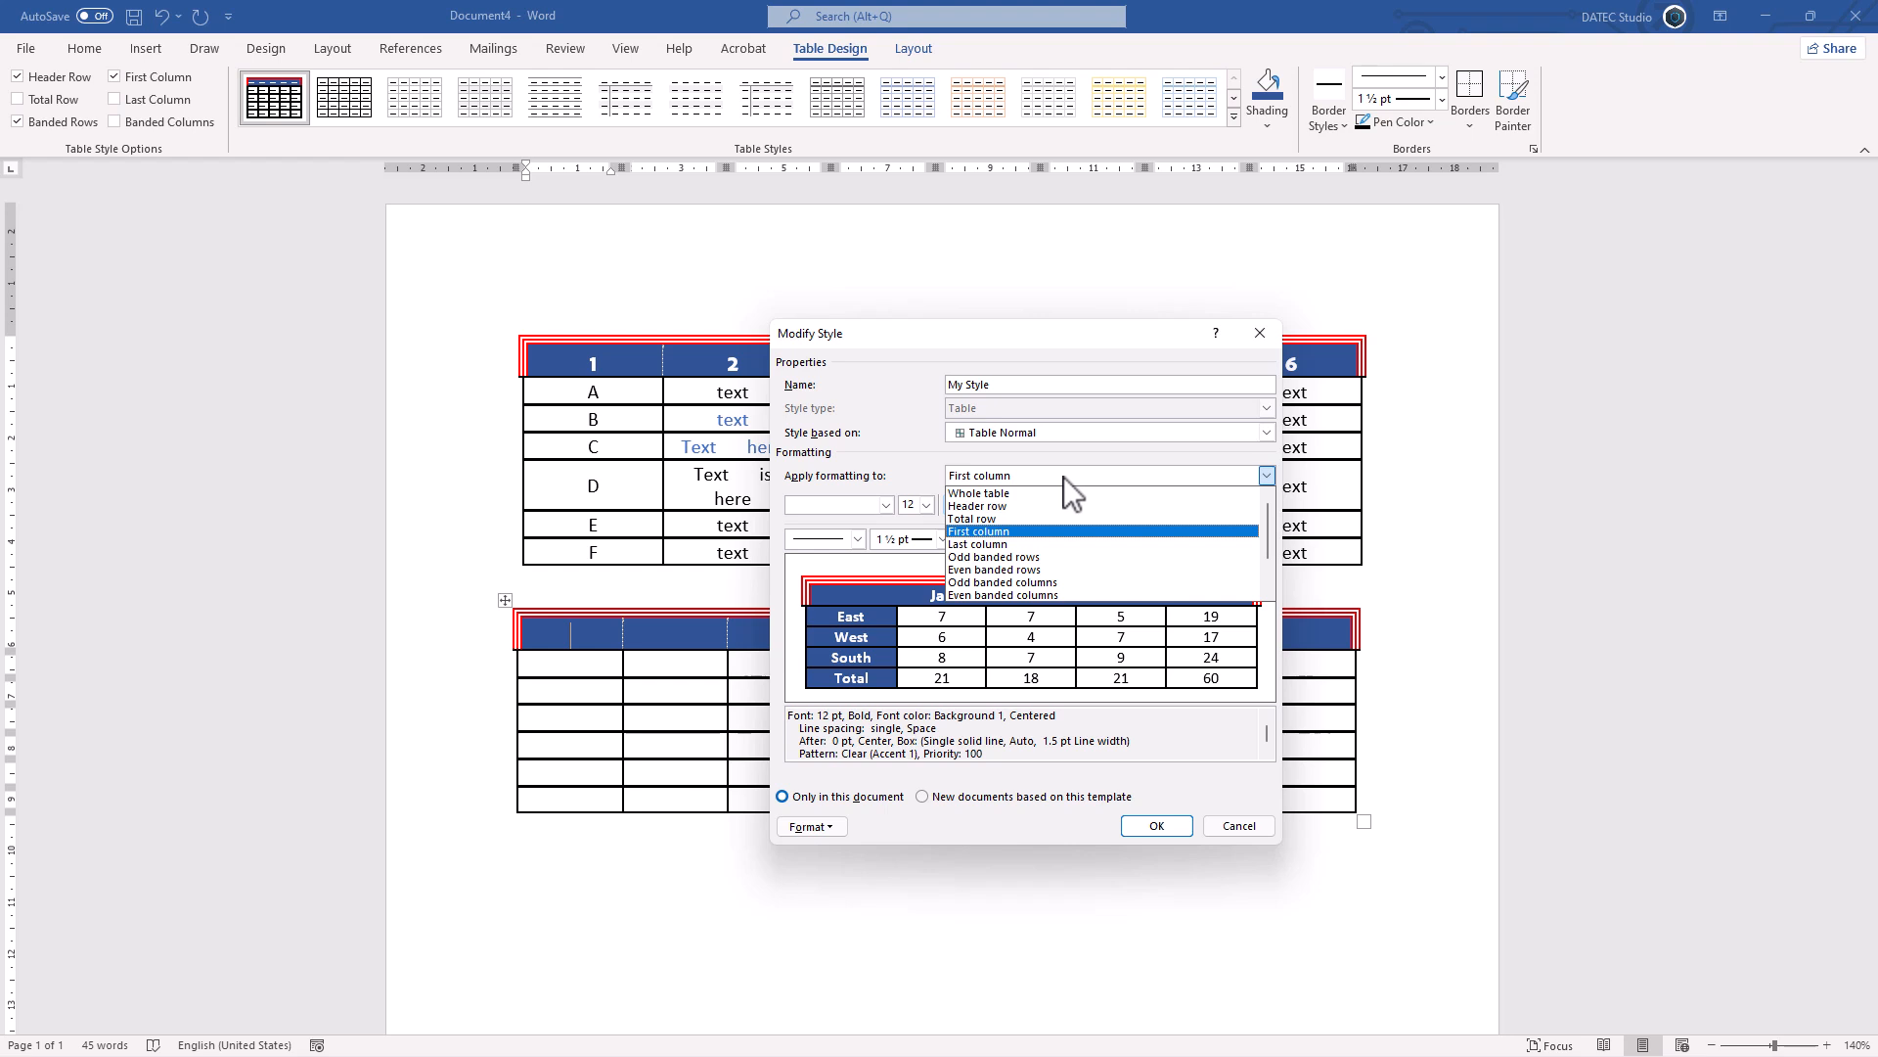
left_click(1010, 557)
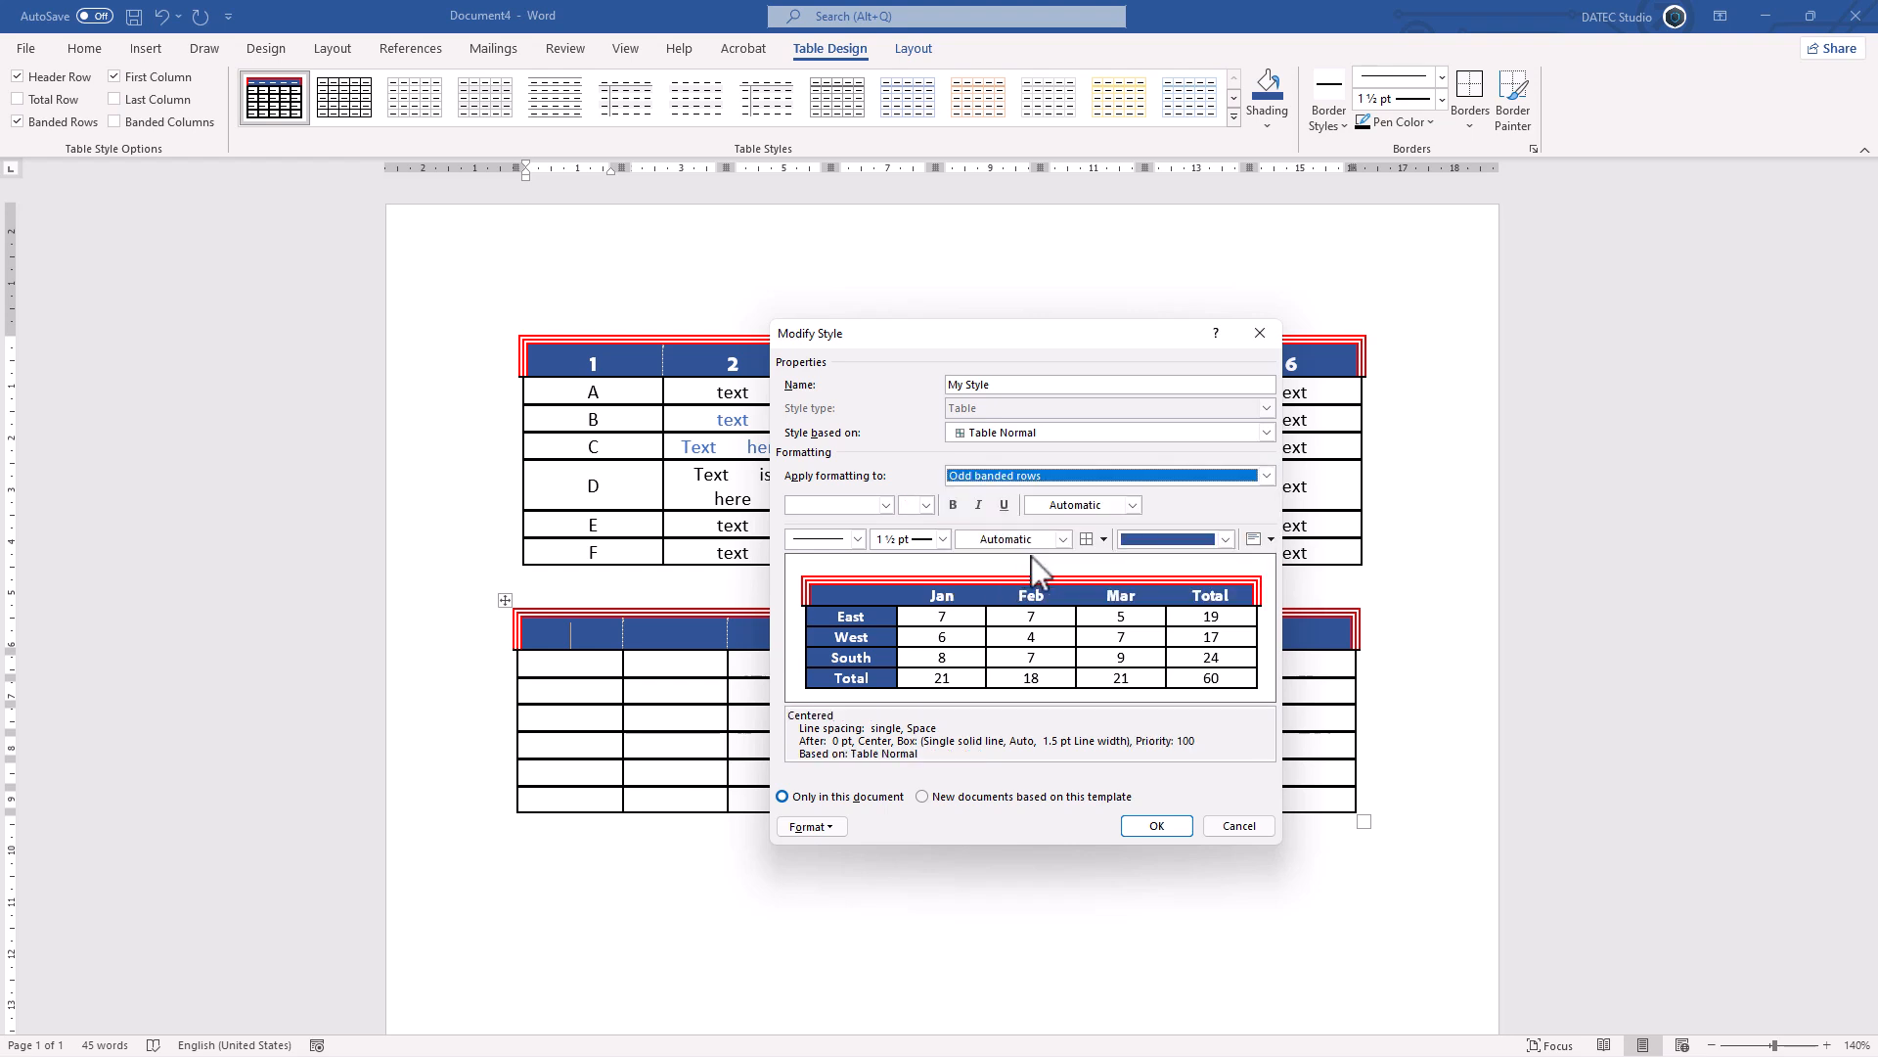
left_click(1224, 539)
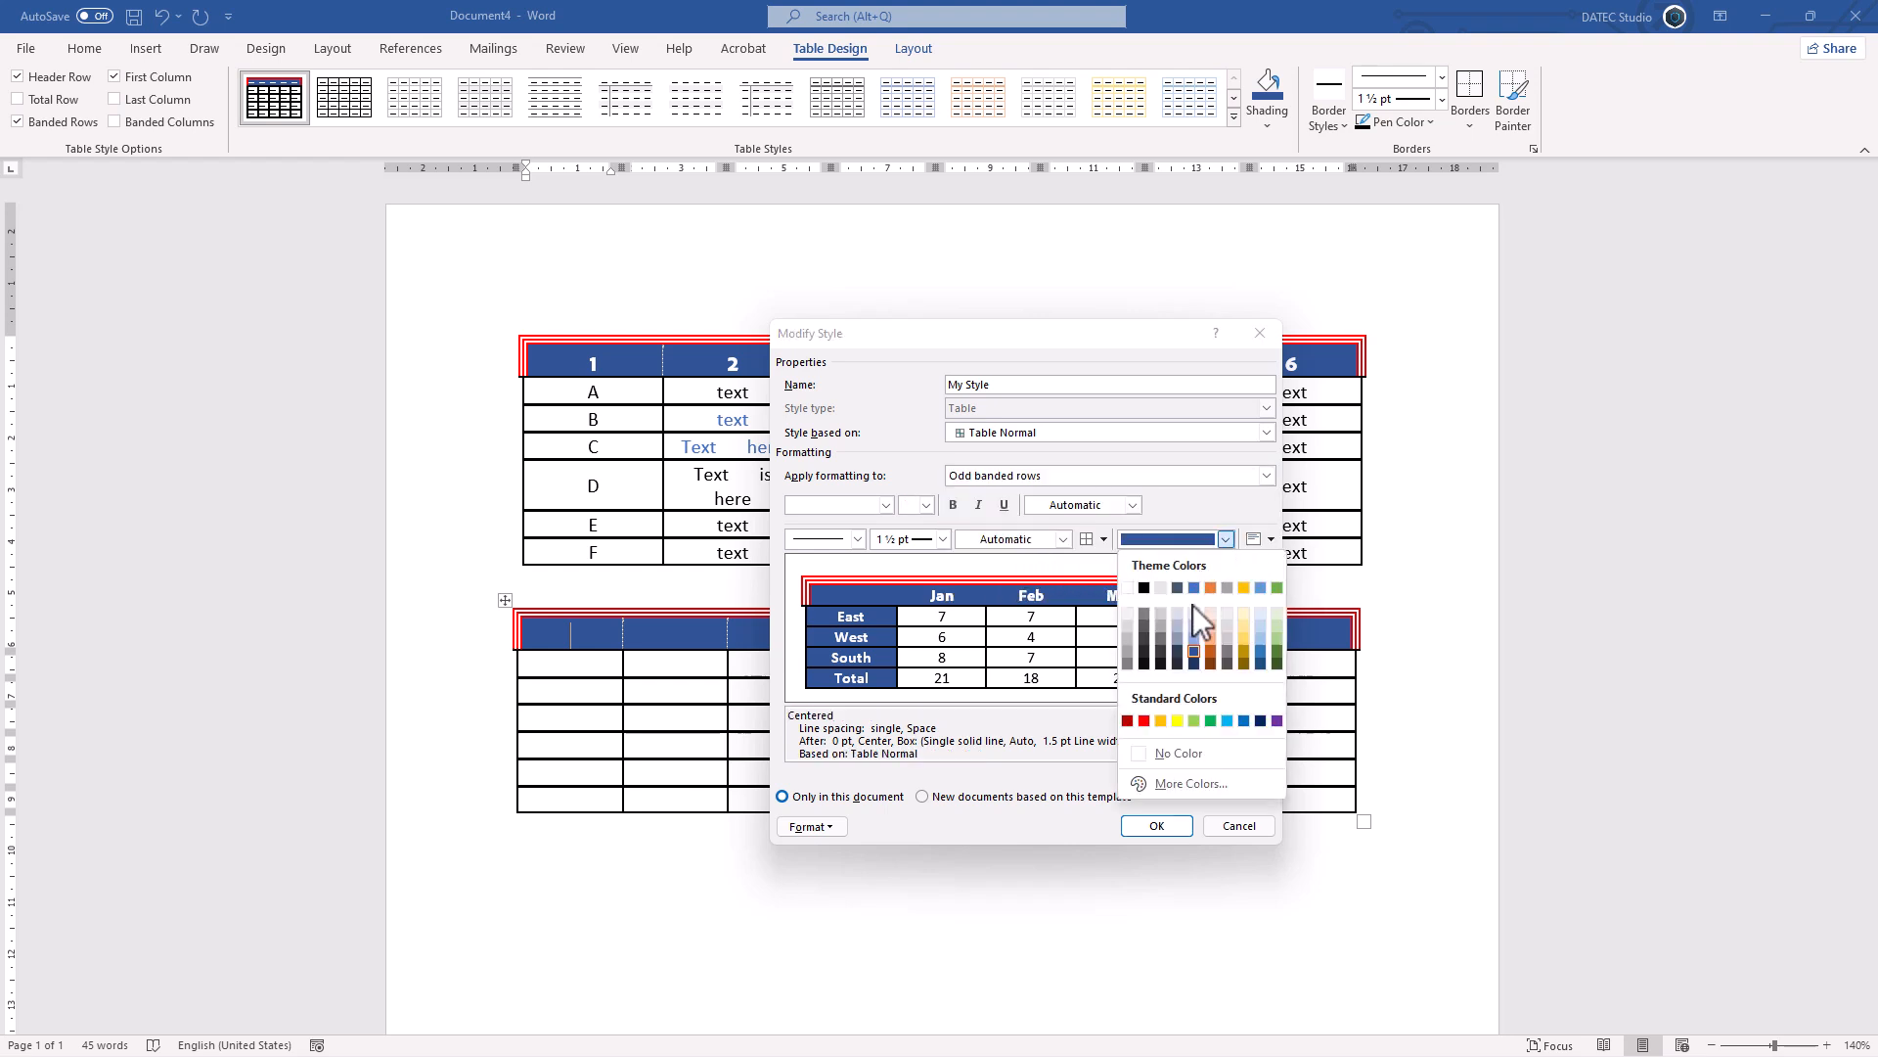
left_click(1201, 629)
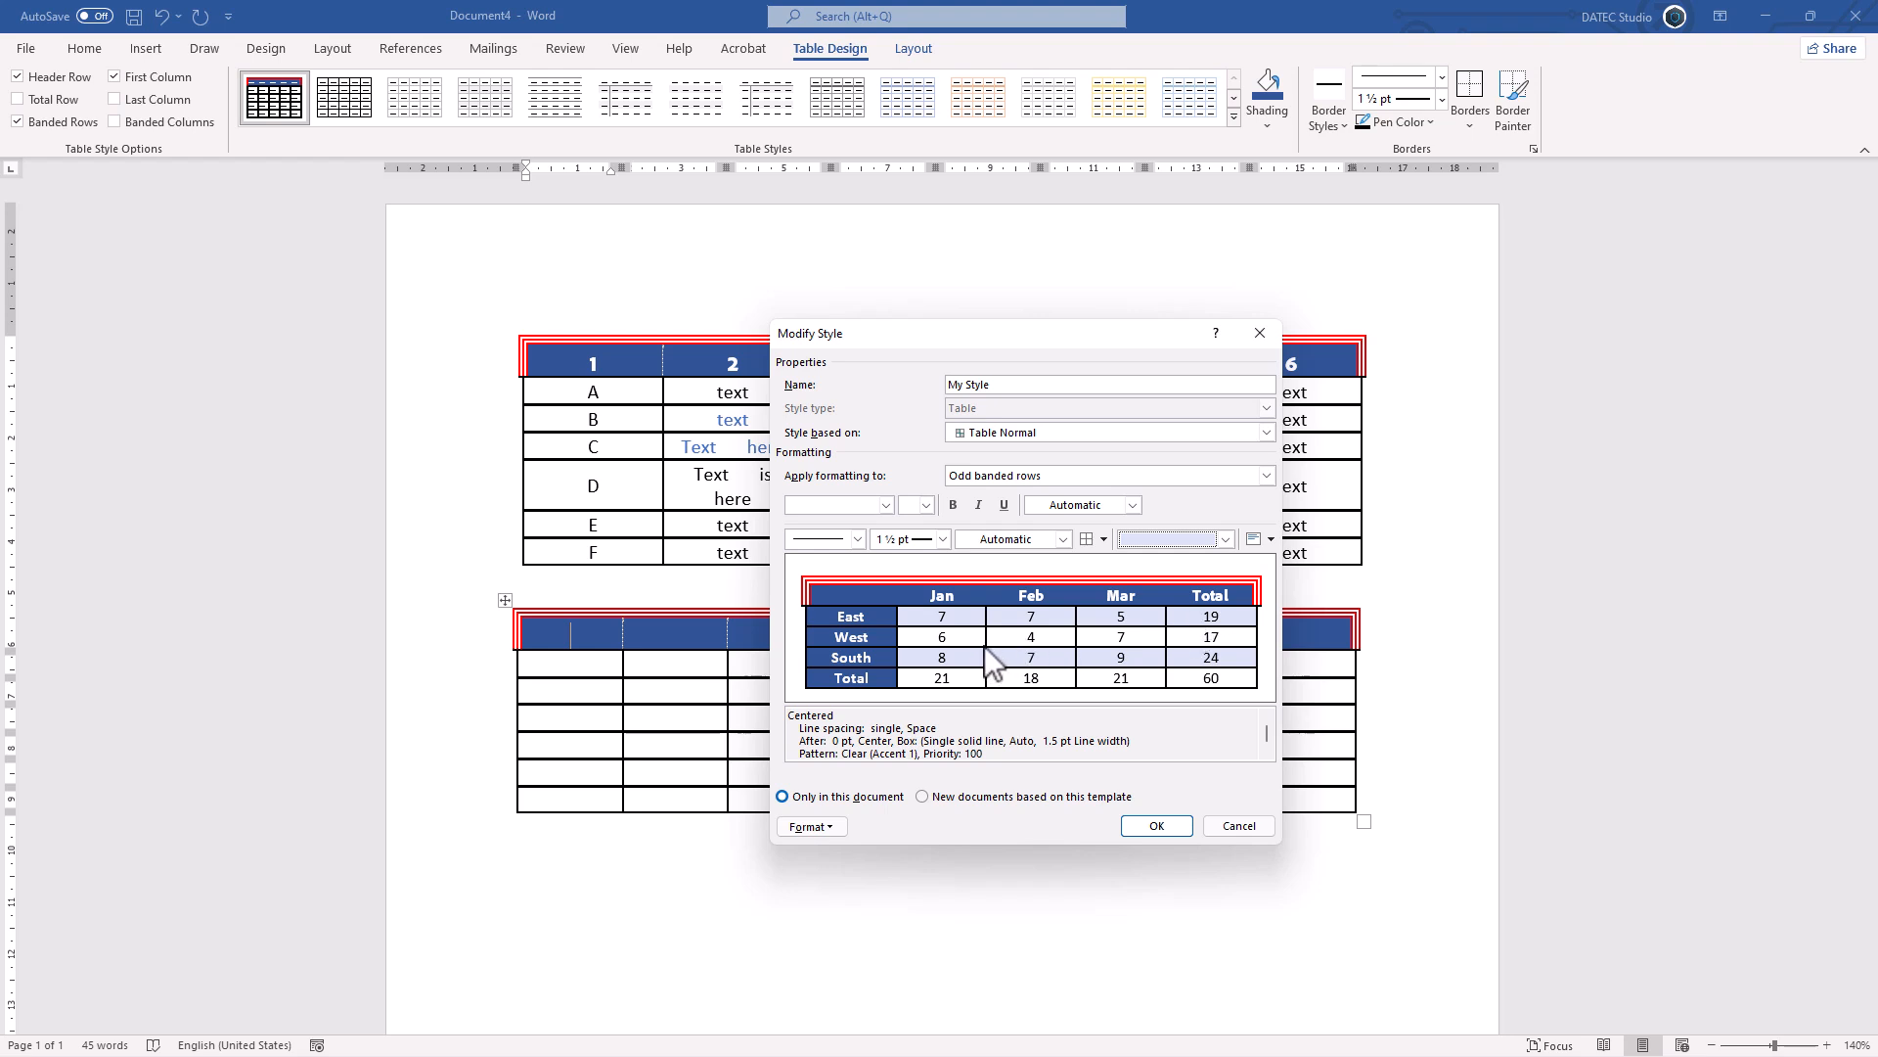
- Set the odd banded rows' paragraph alignment to Justified and outline level to Body Text, and save My Style
left_click(831, 828)
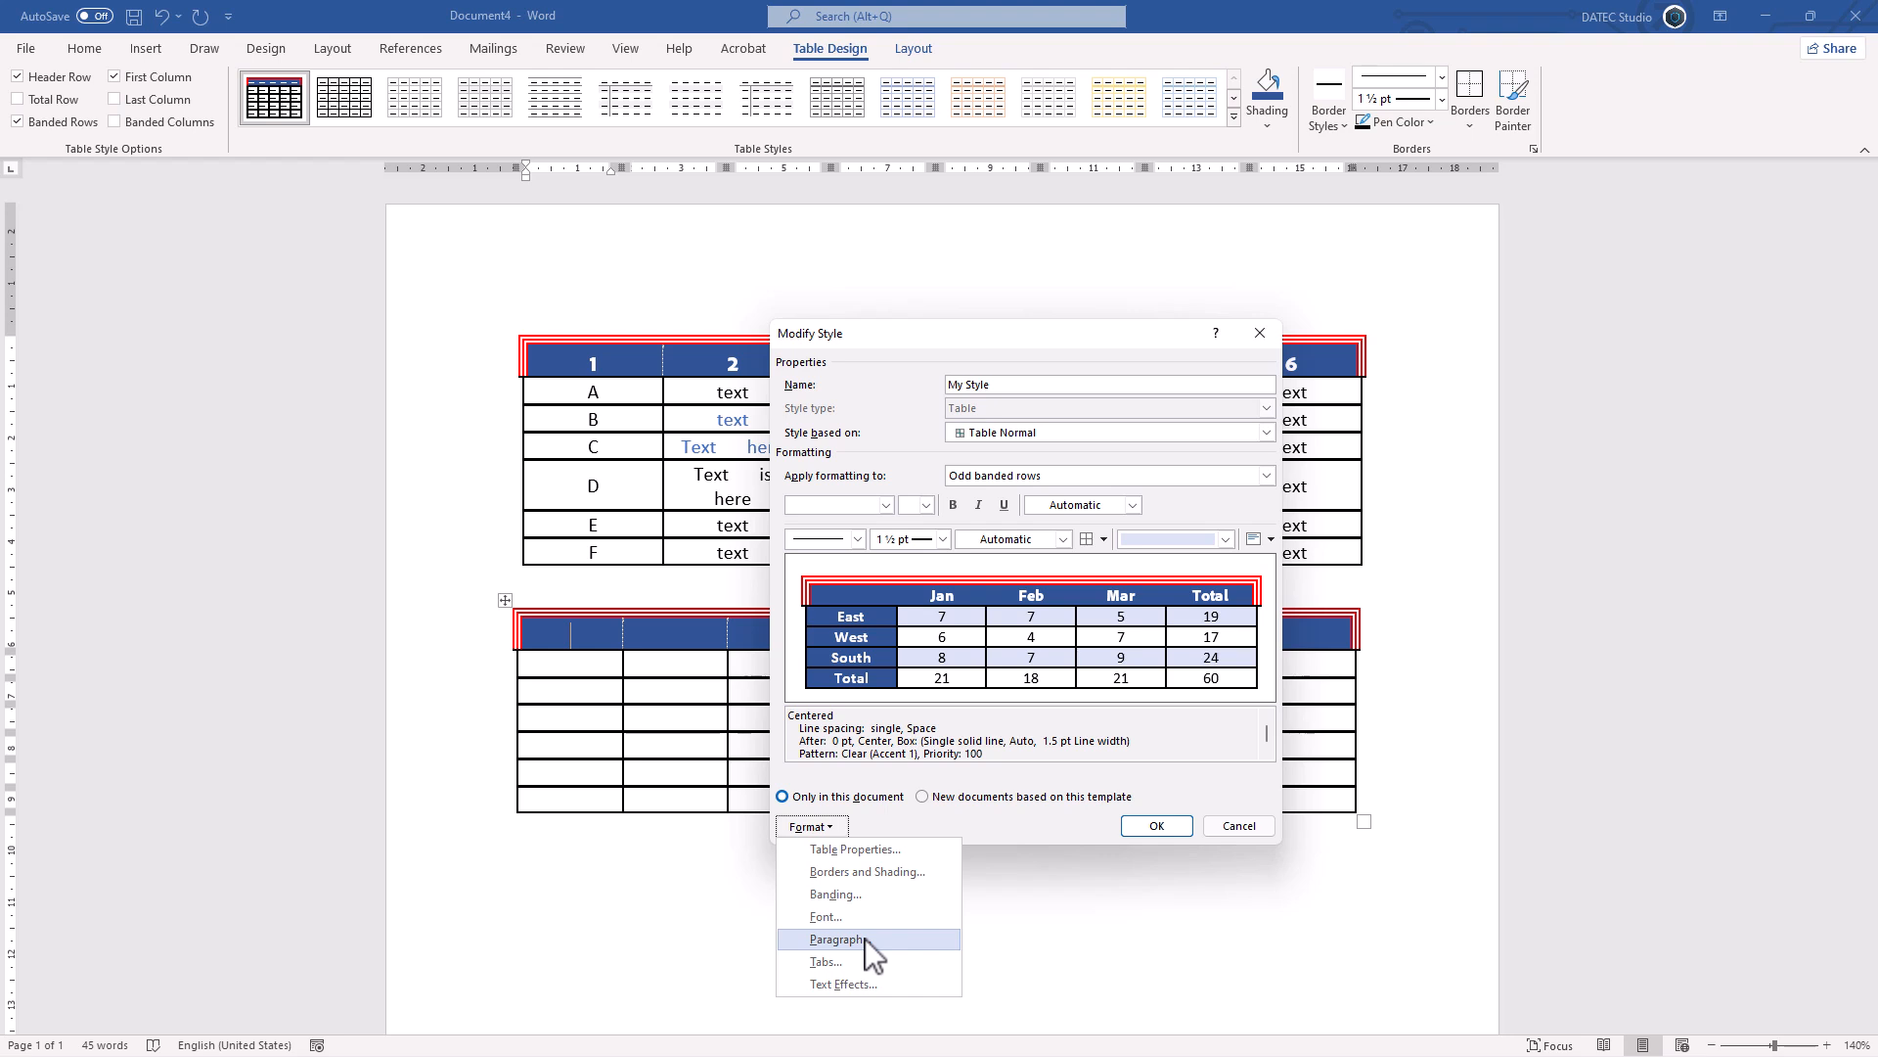
left_click(839, 940)
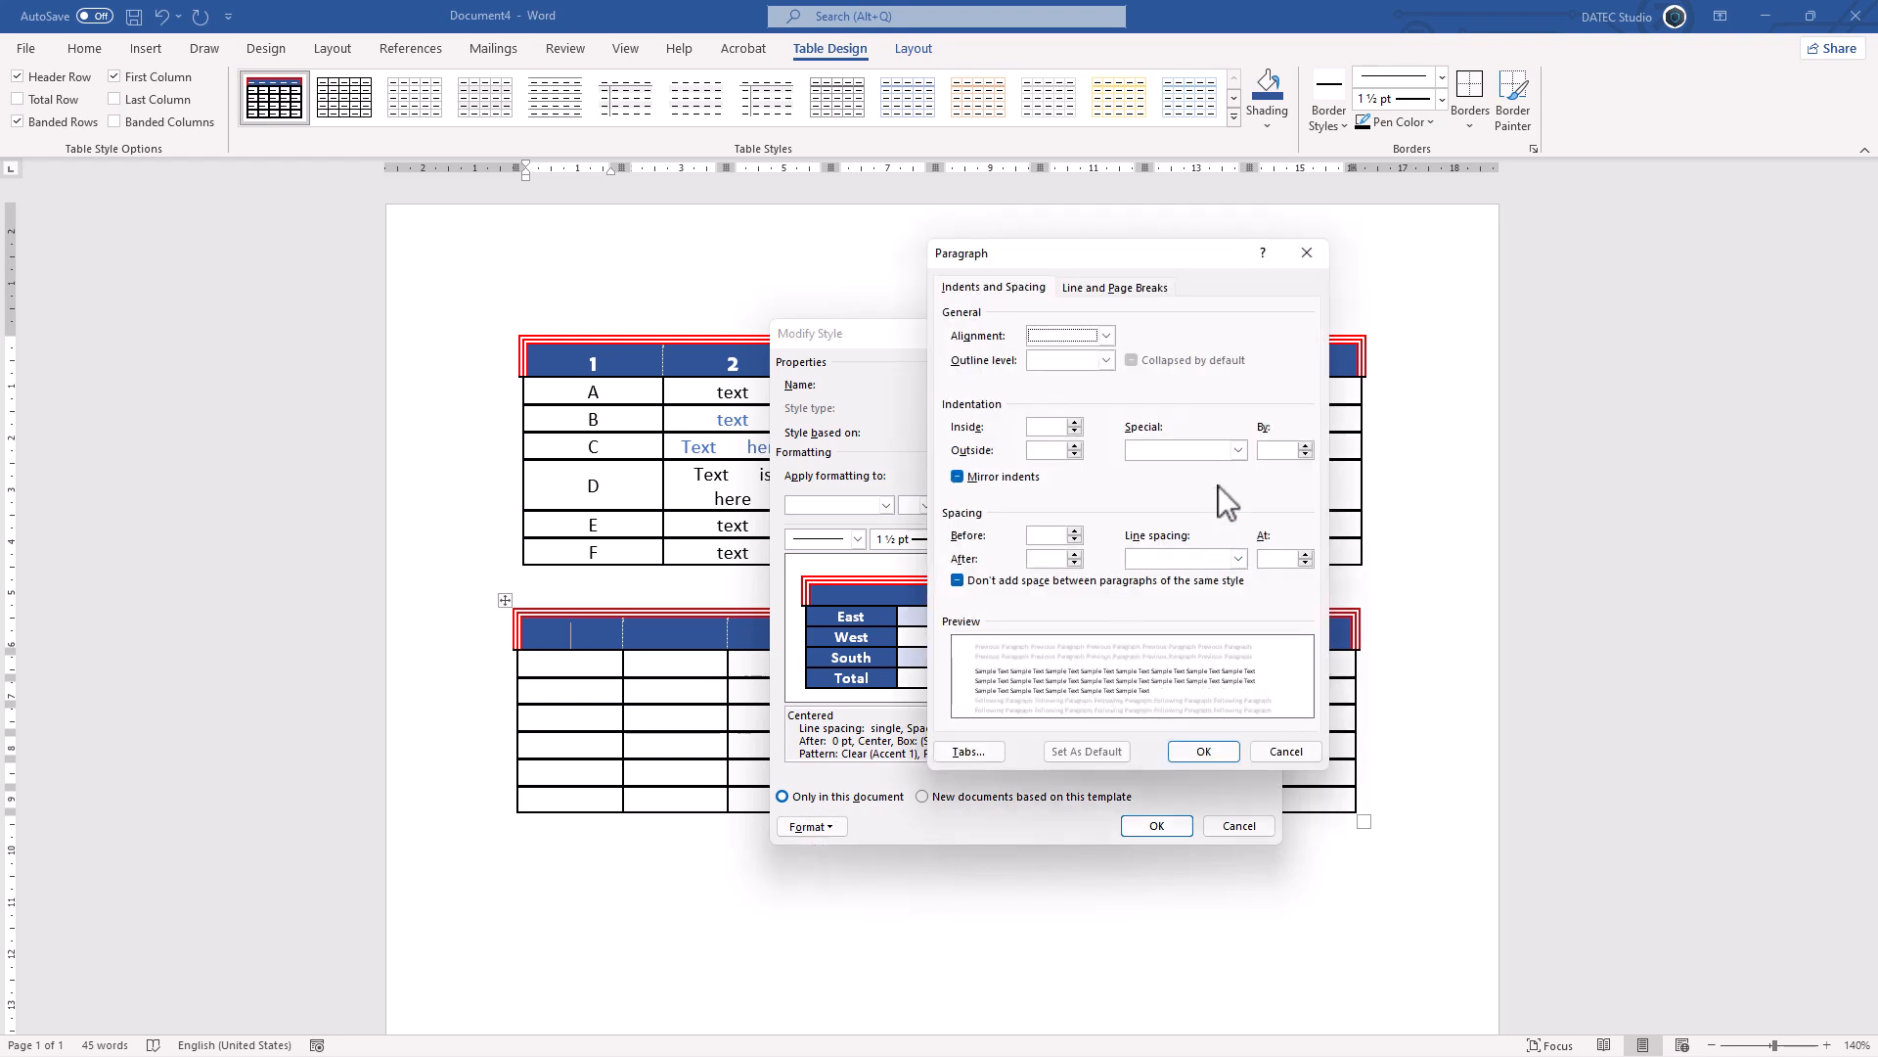
left_click(1105, 336)
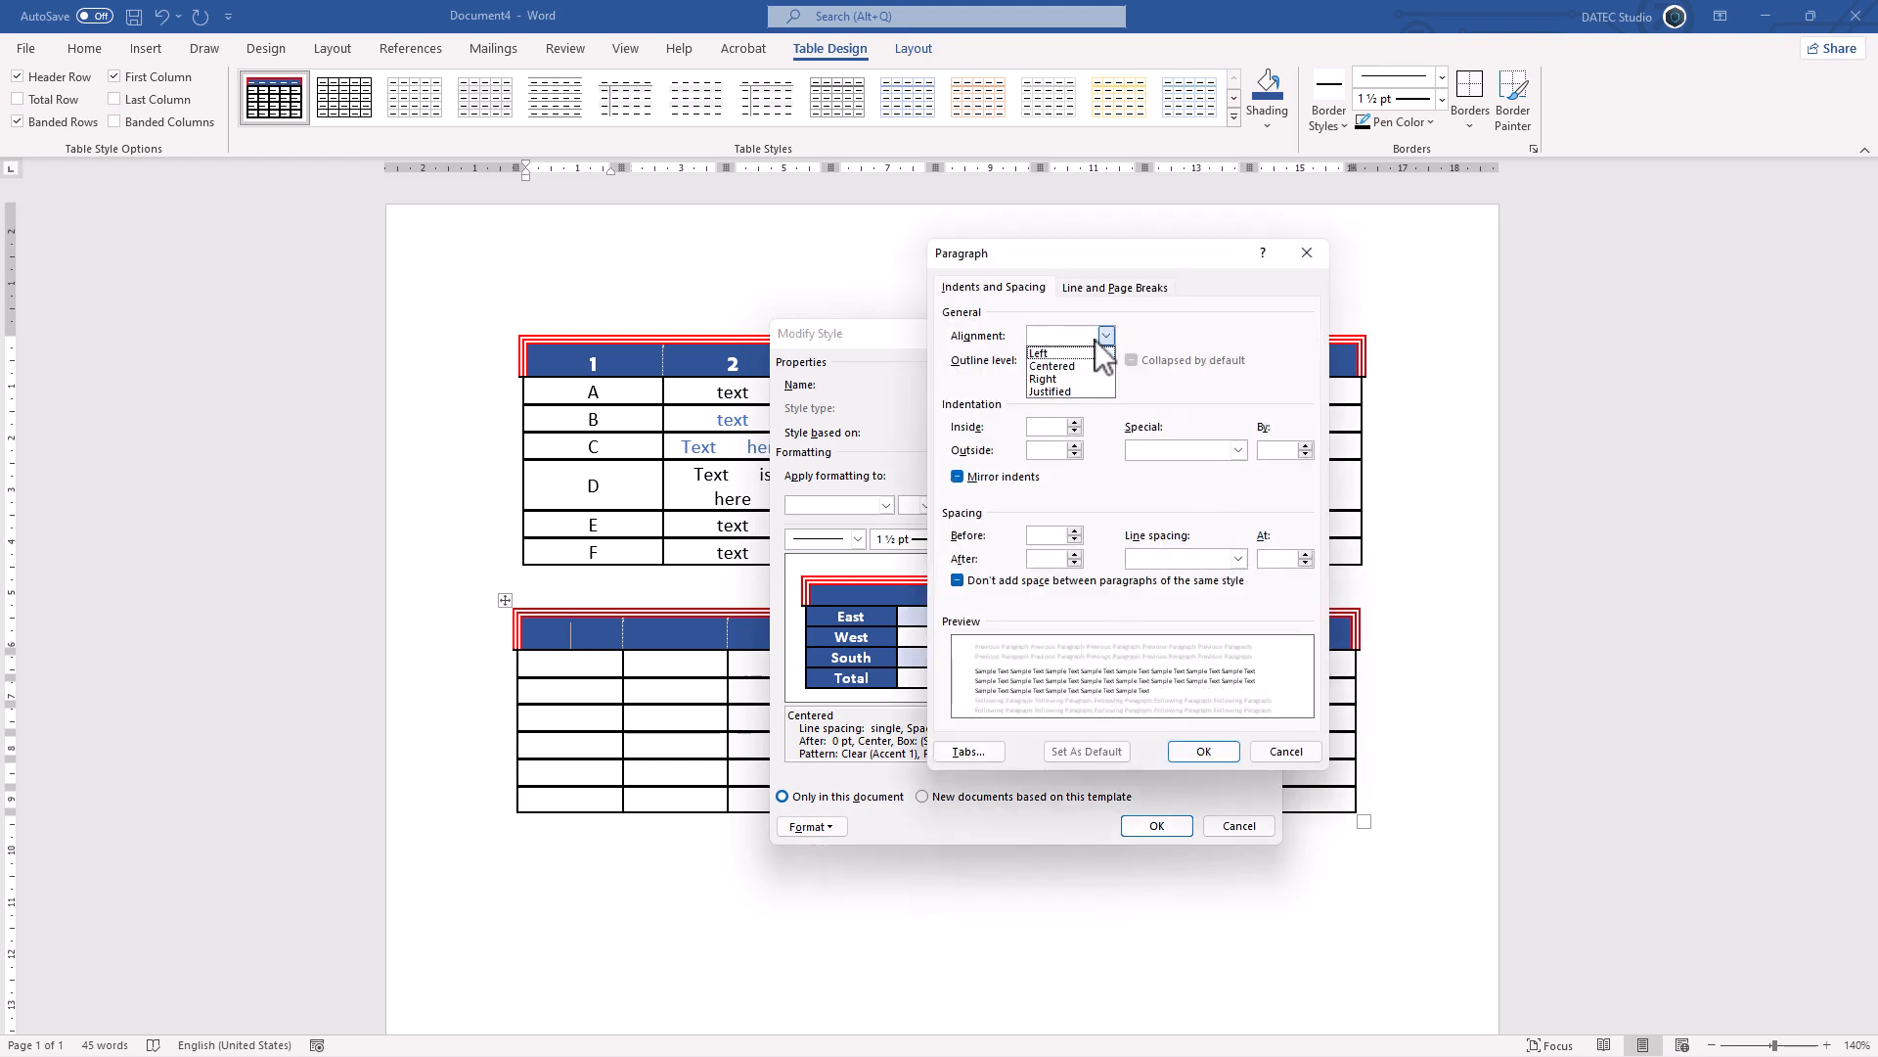
left_click(1055, 392)
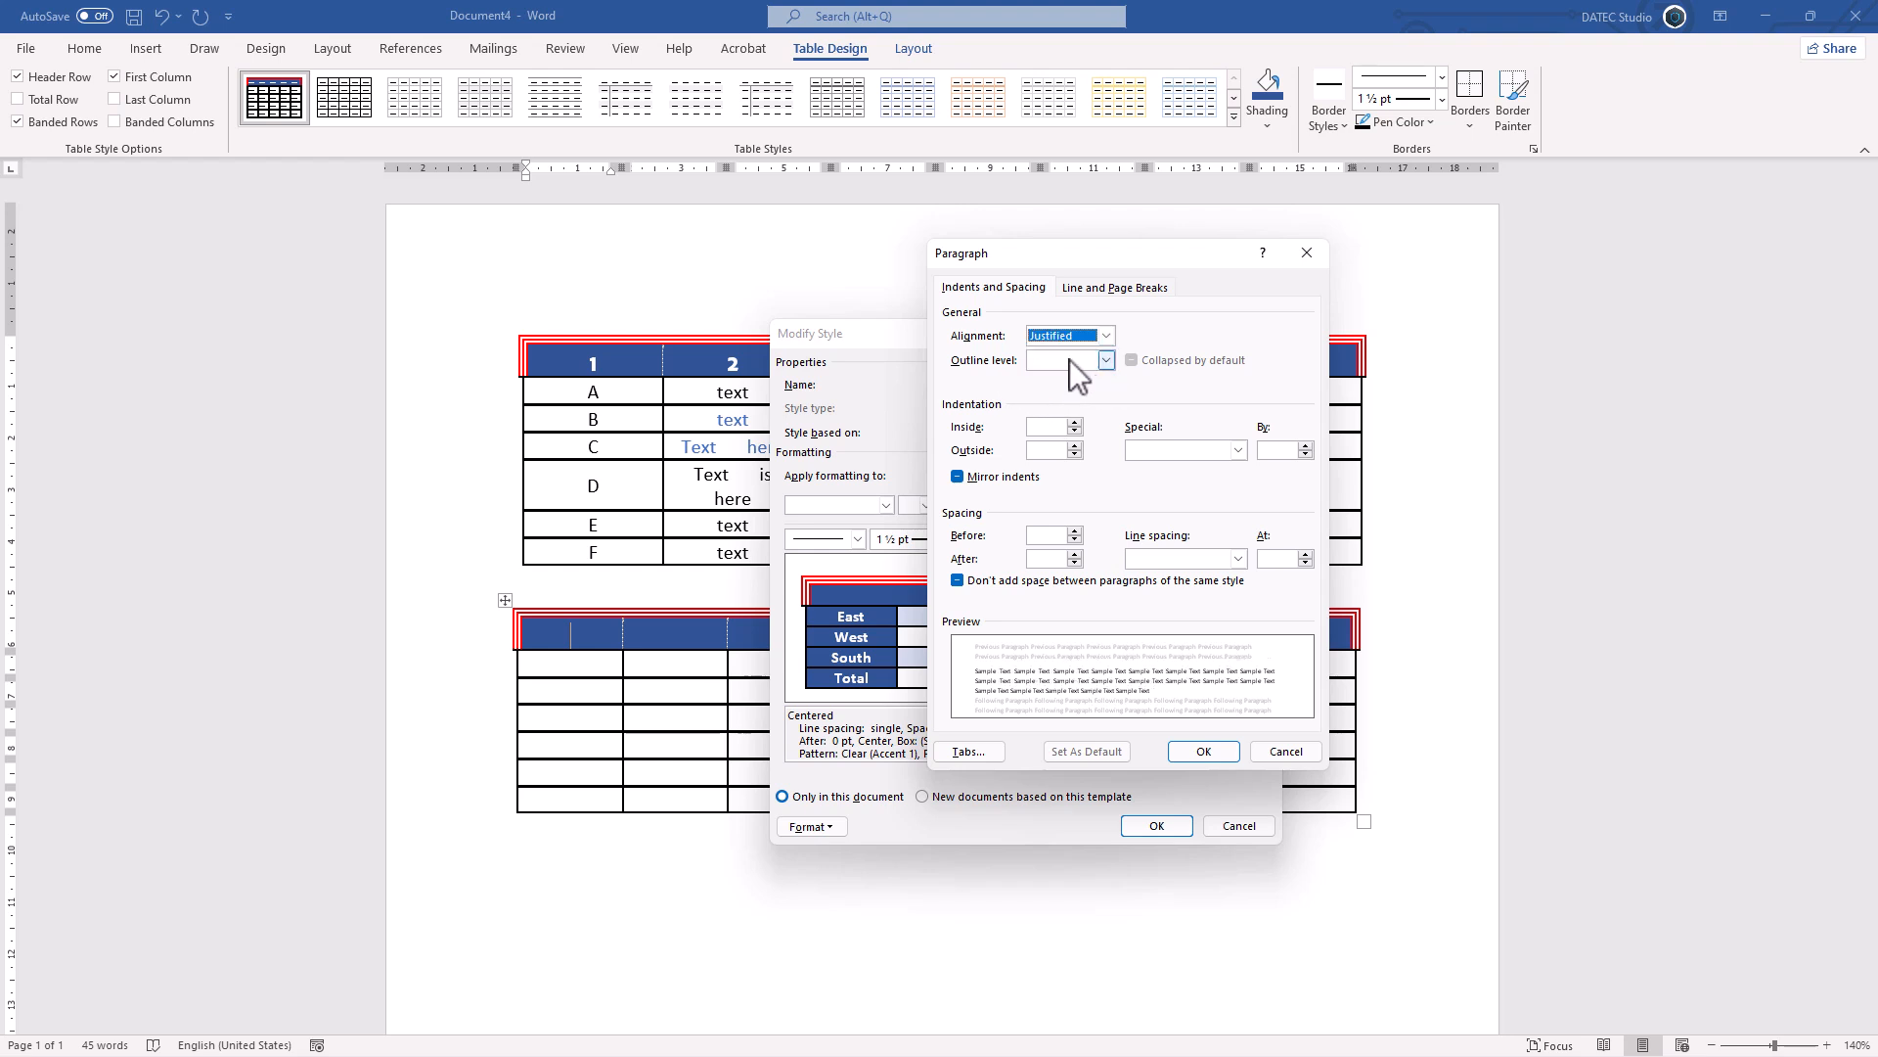
left_click(1071, 360)
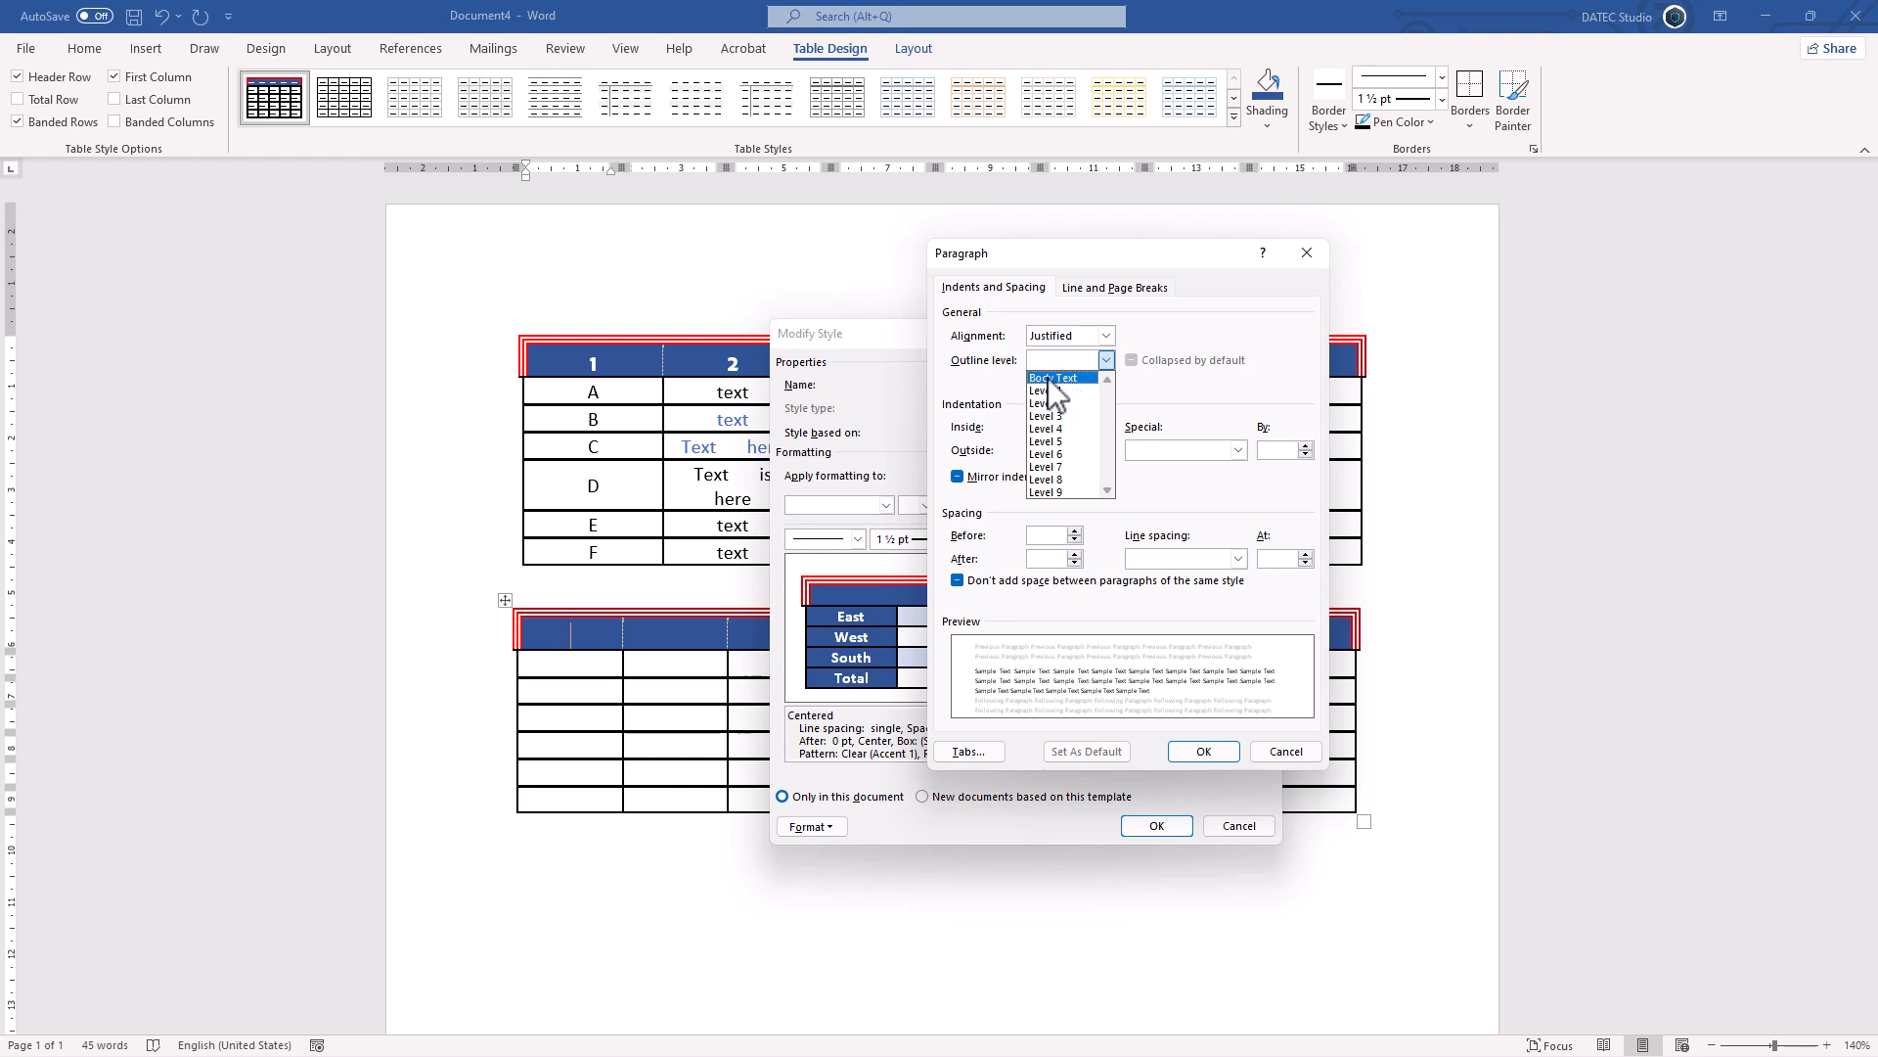
left_click(1054, 379)
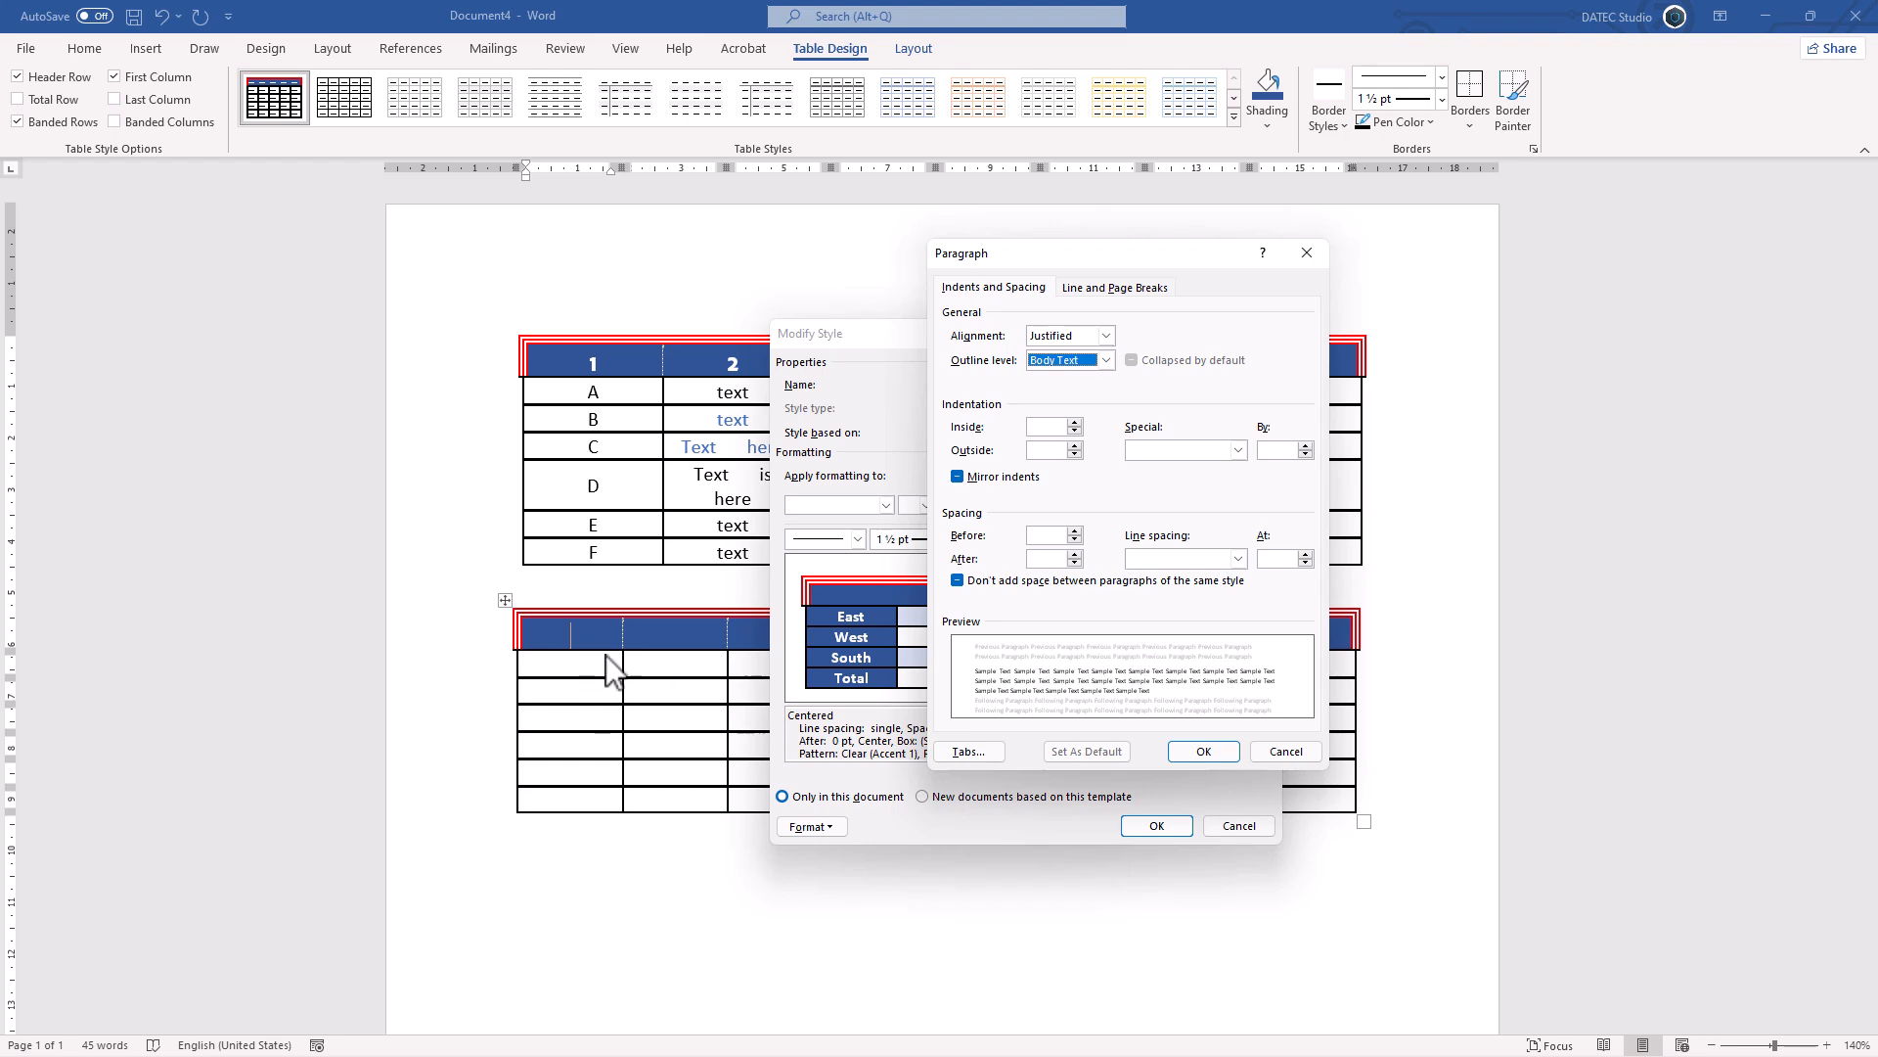
left_click(1203, 751)
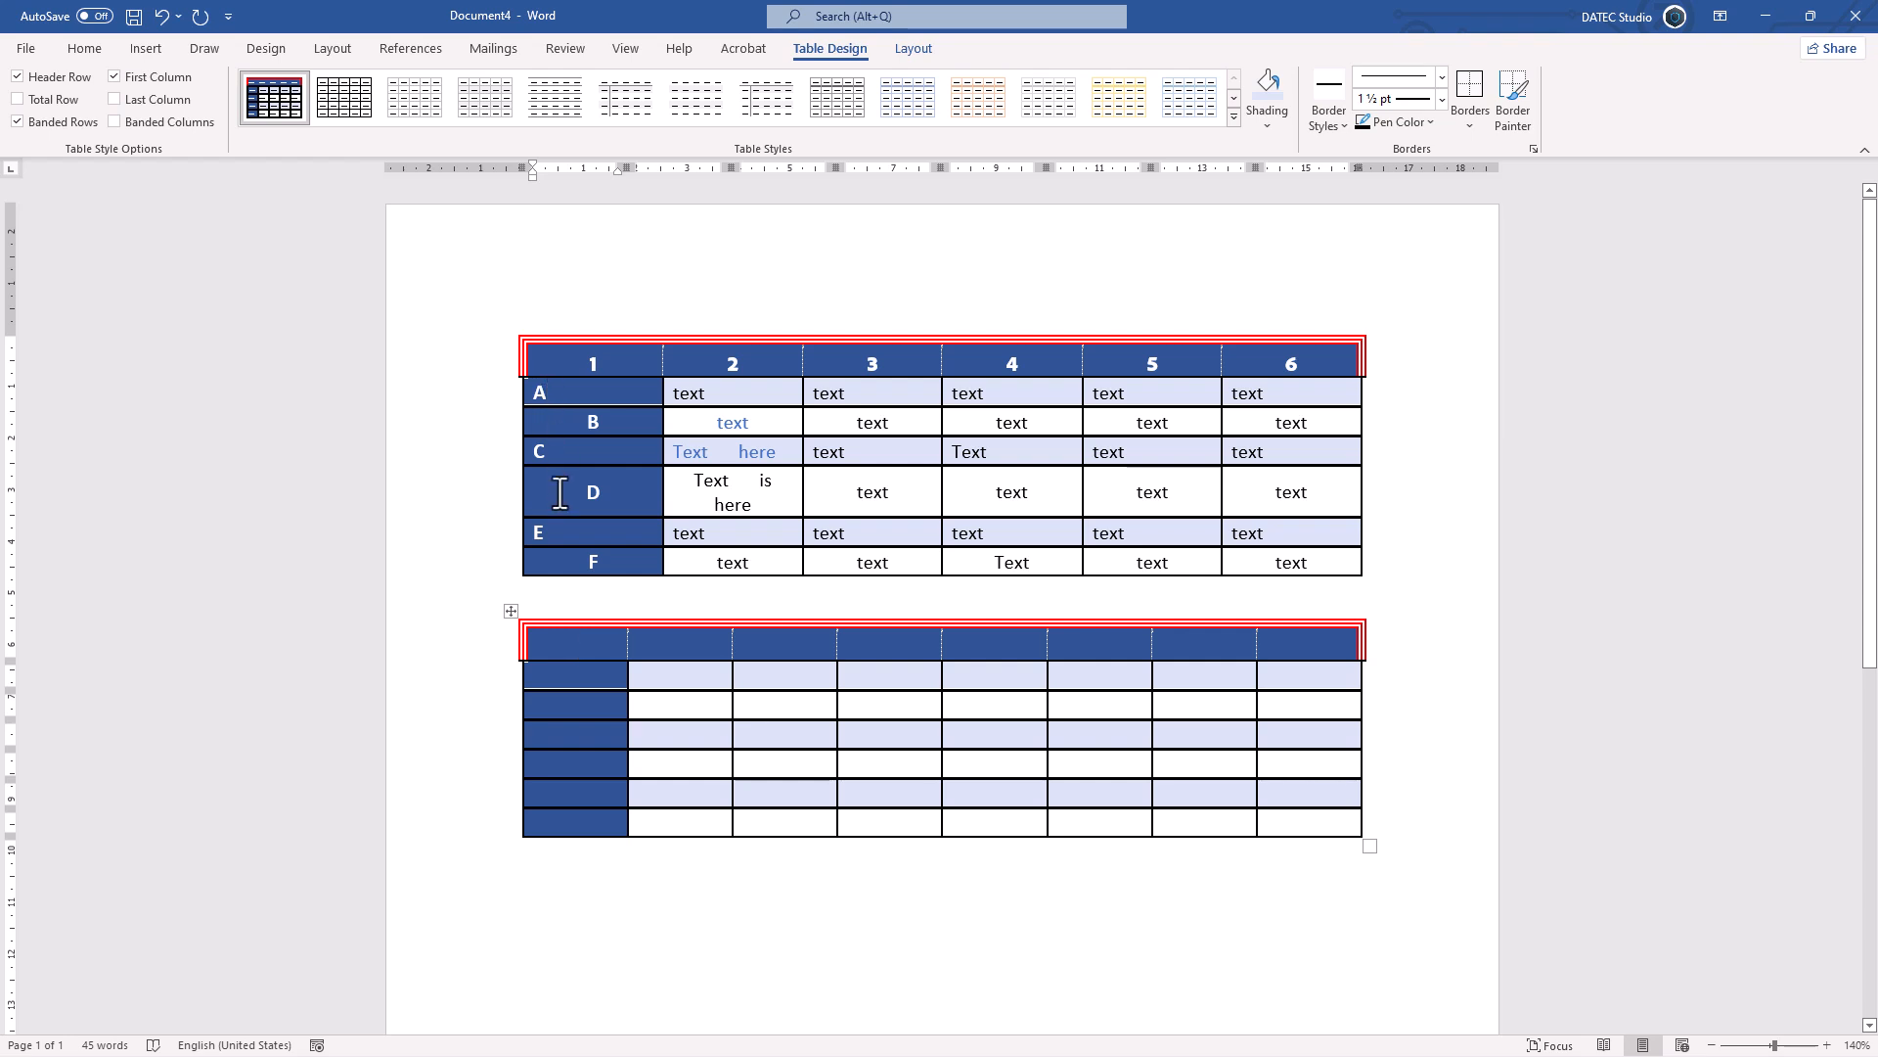
- Modify My Style so the text in its odd banded rows is center-aligned, and save the style
right_click(273, 101)
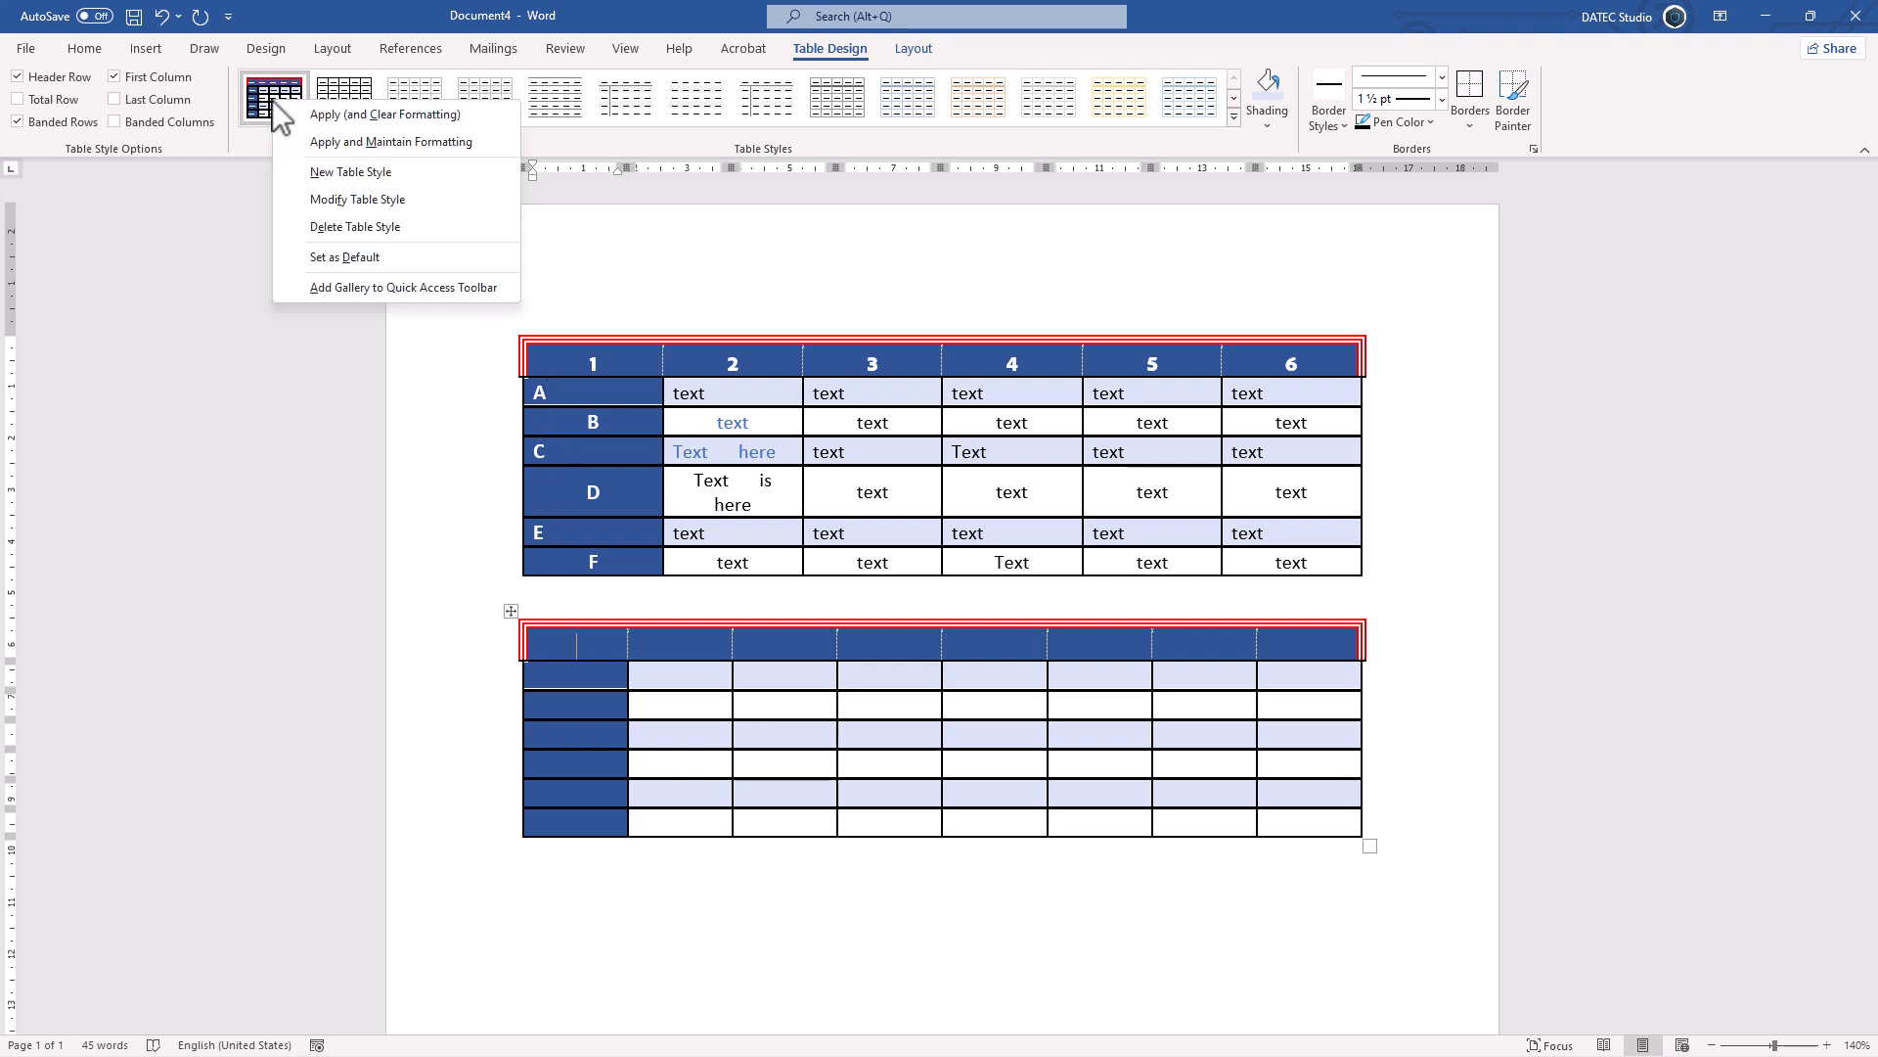
left_click(317, 198)
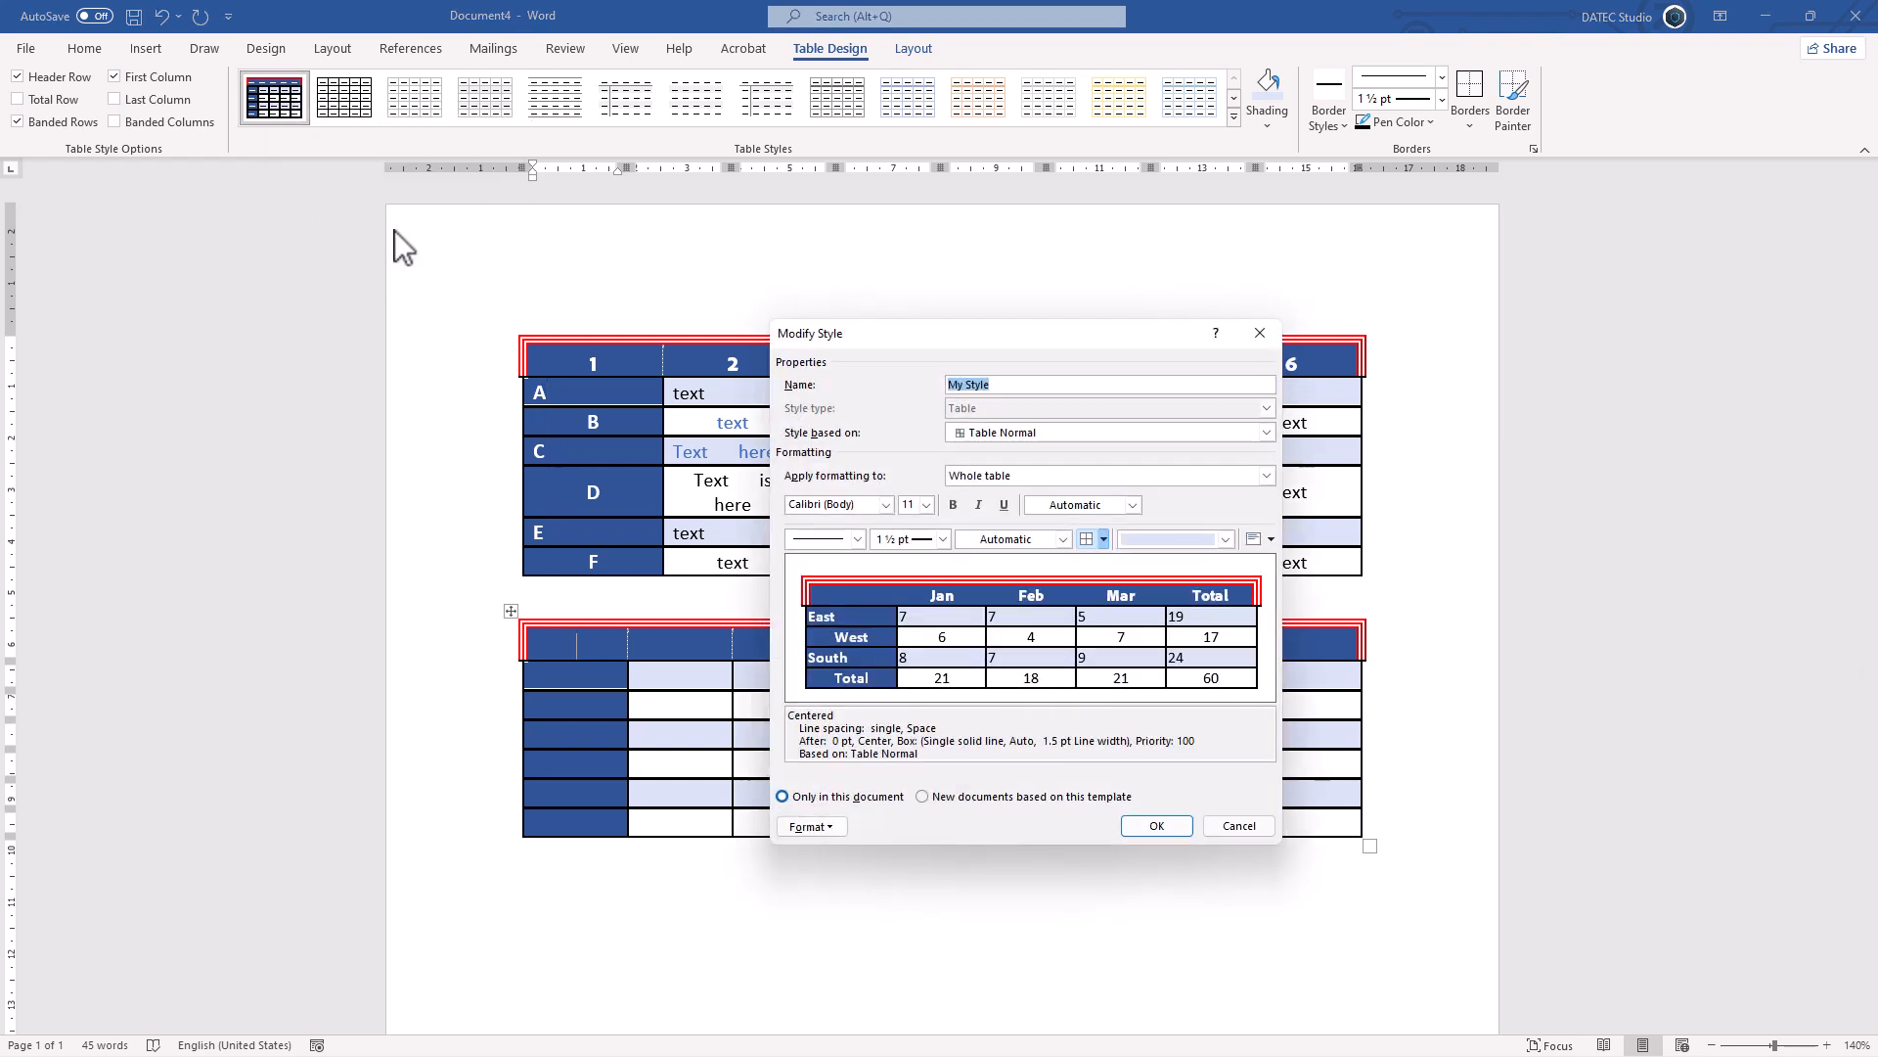
left_click(999, 473)
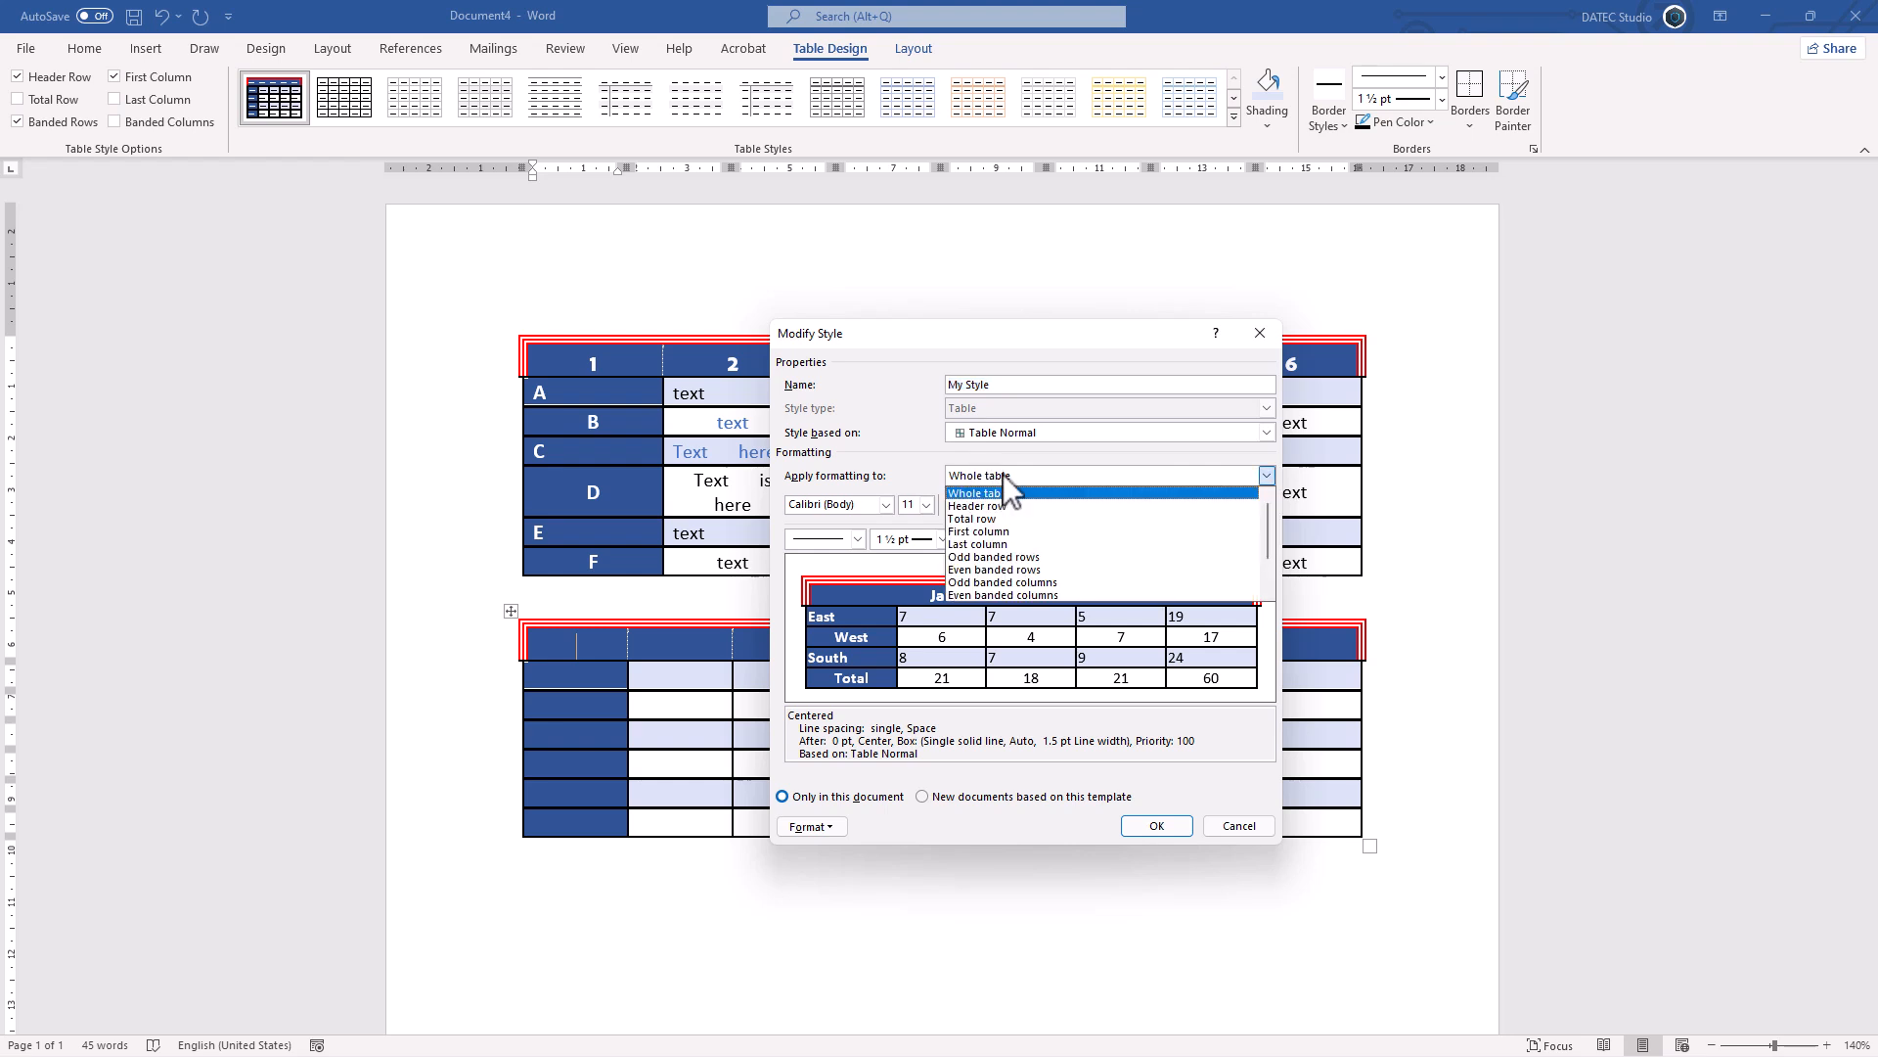
left_click(1011, 559)
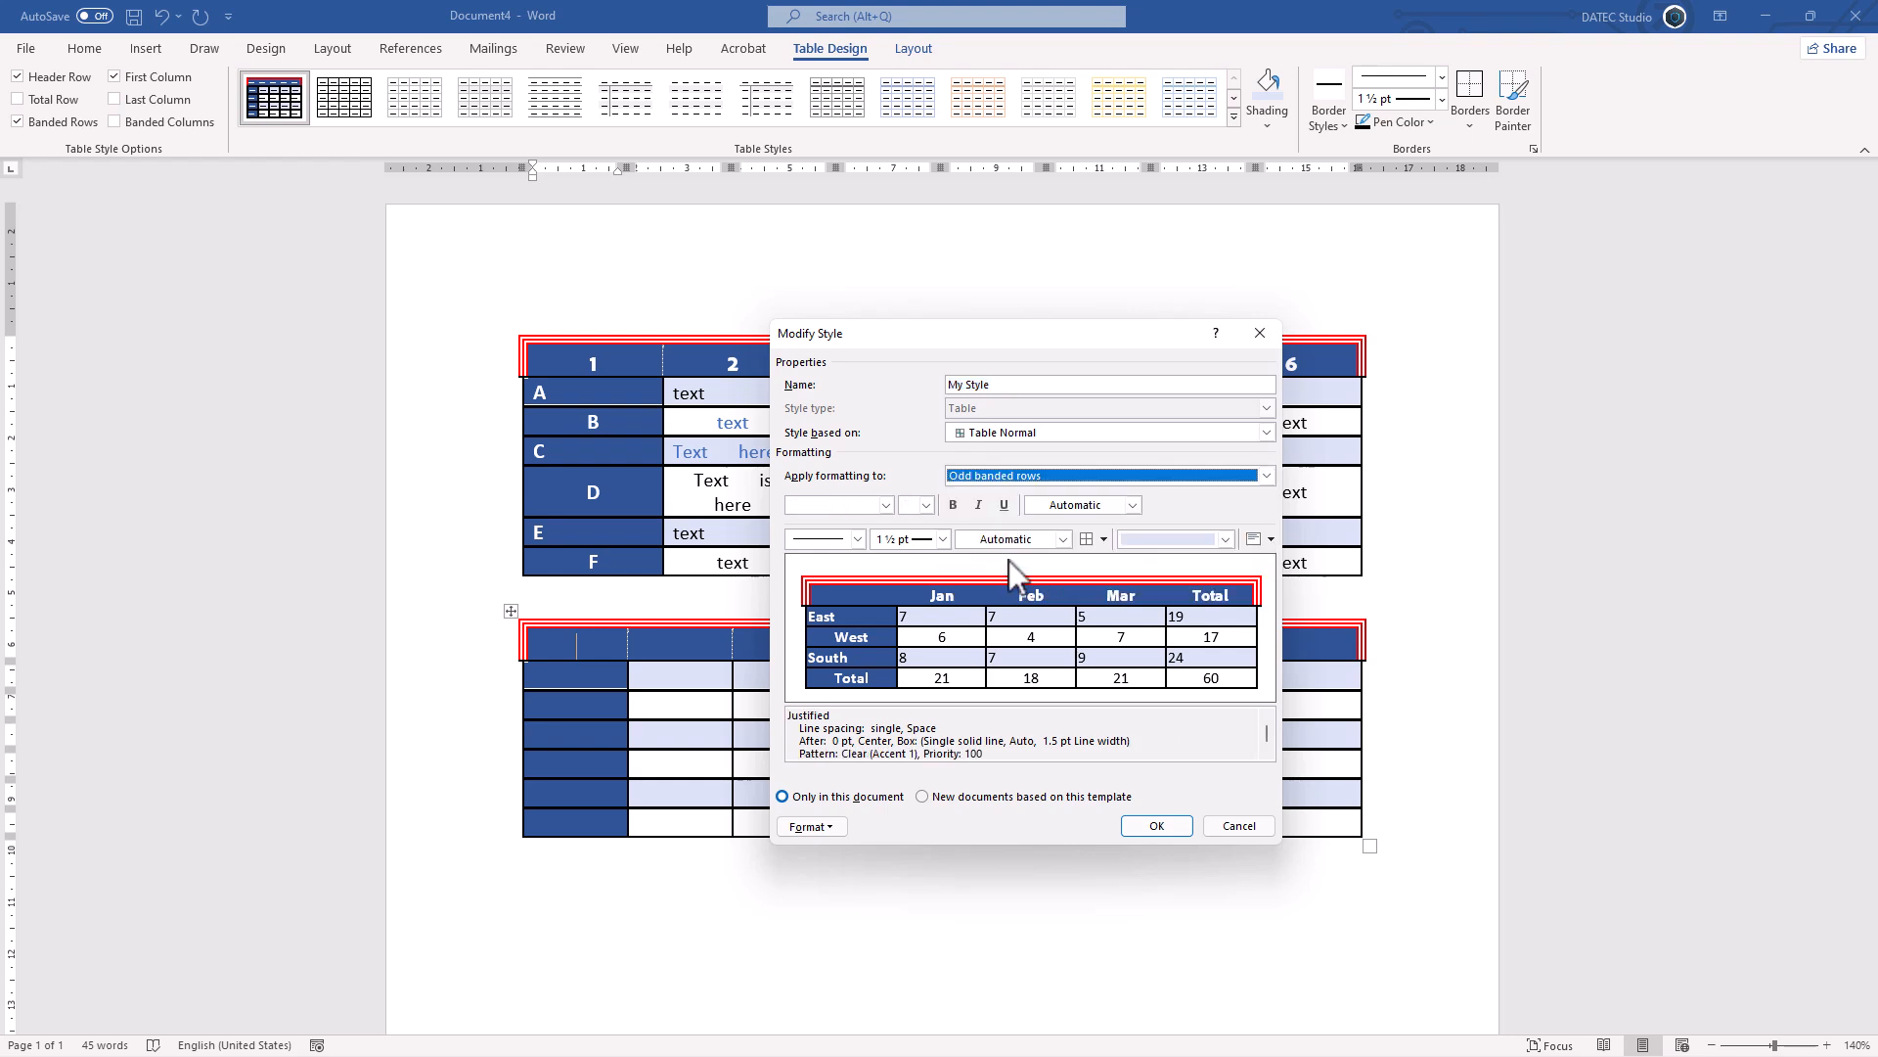
left_click(1265, 546)
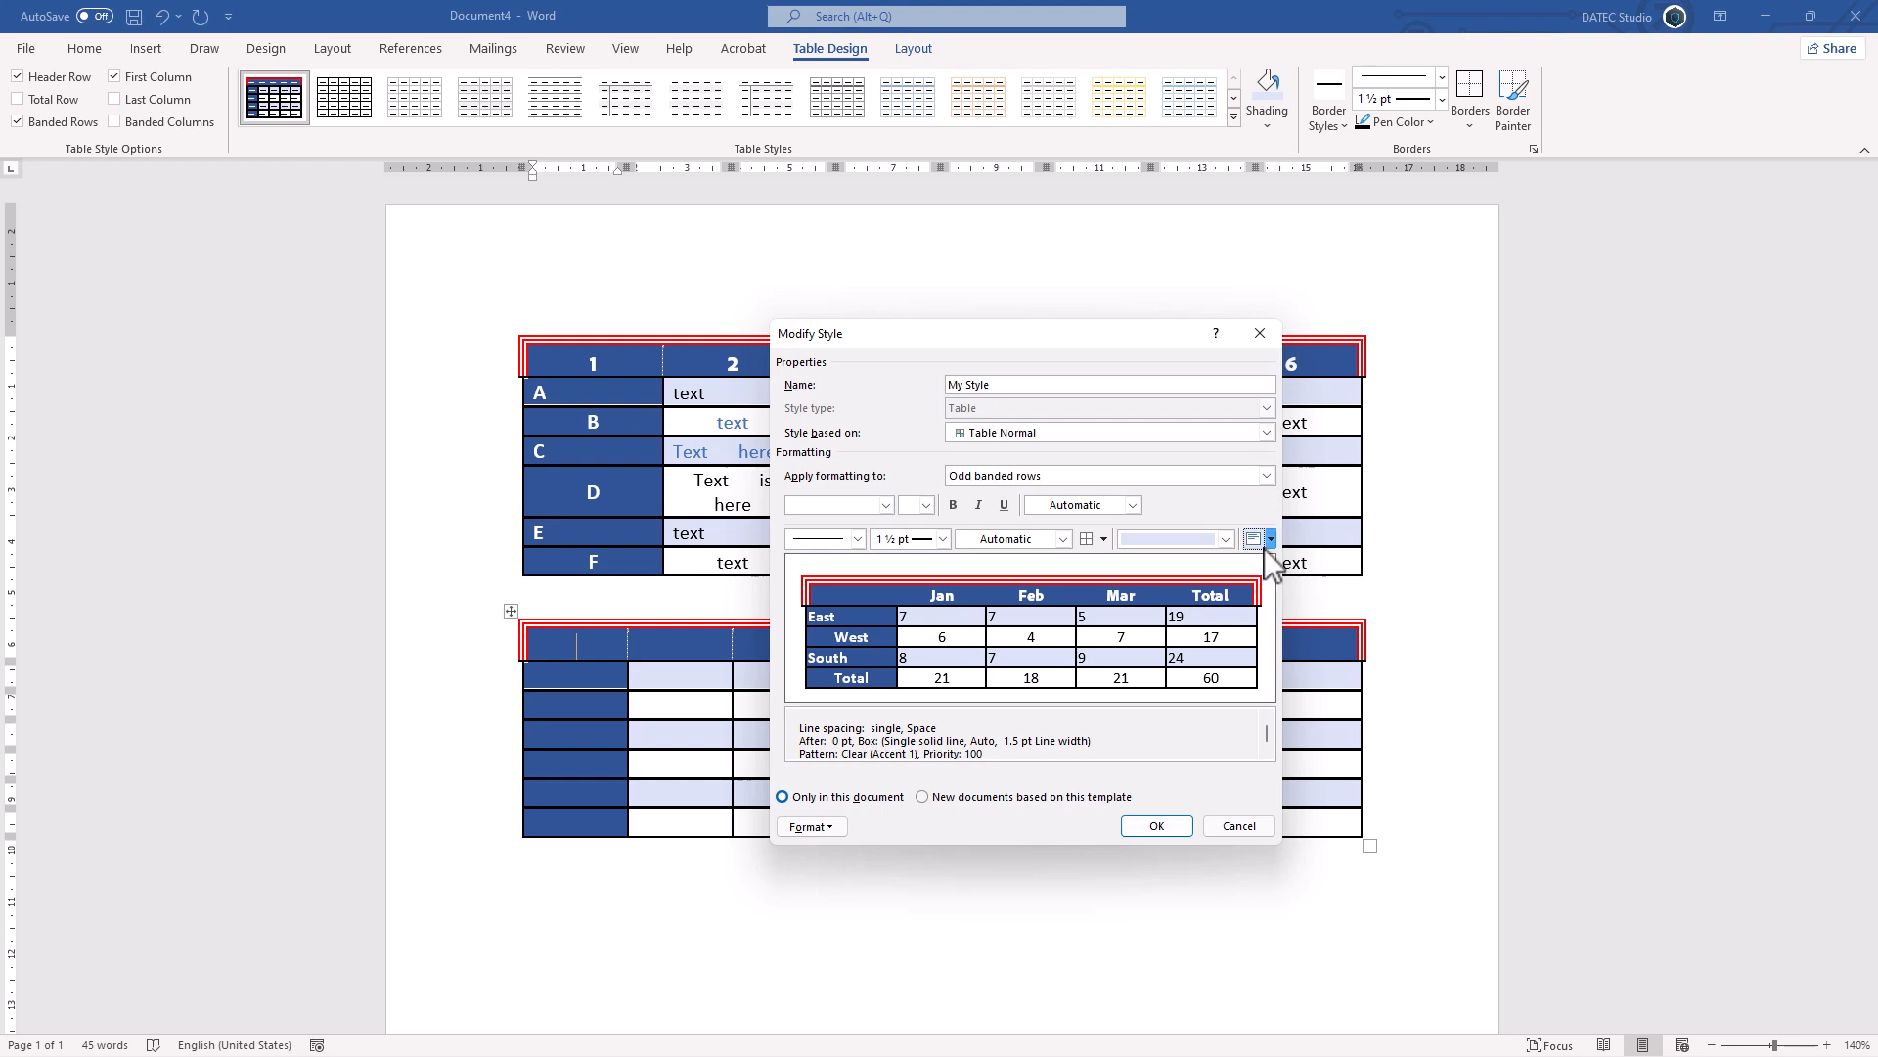
left_click(1278, 581)
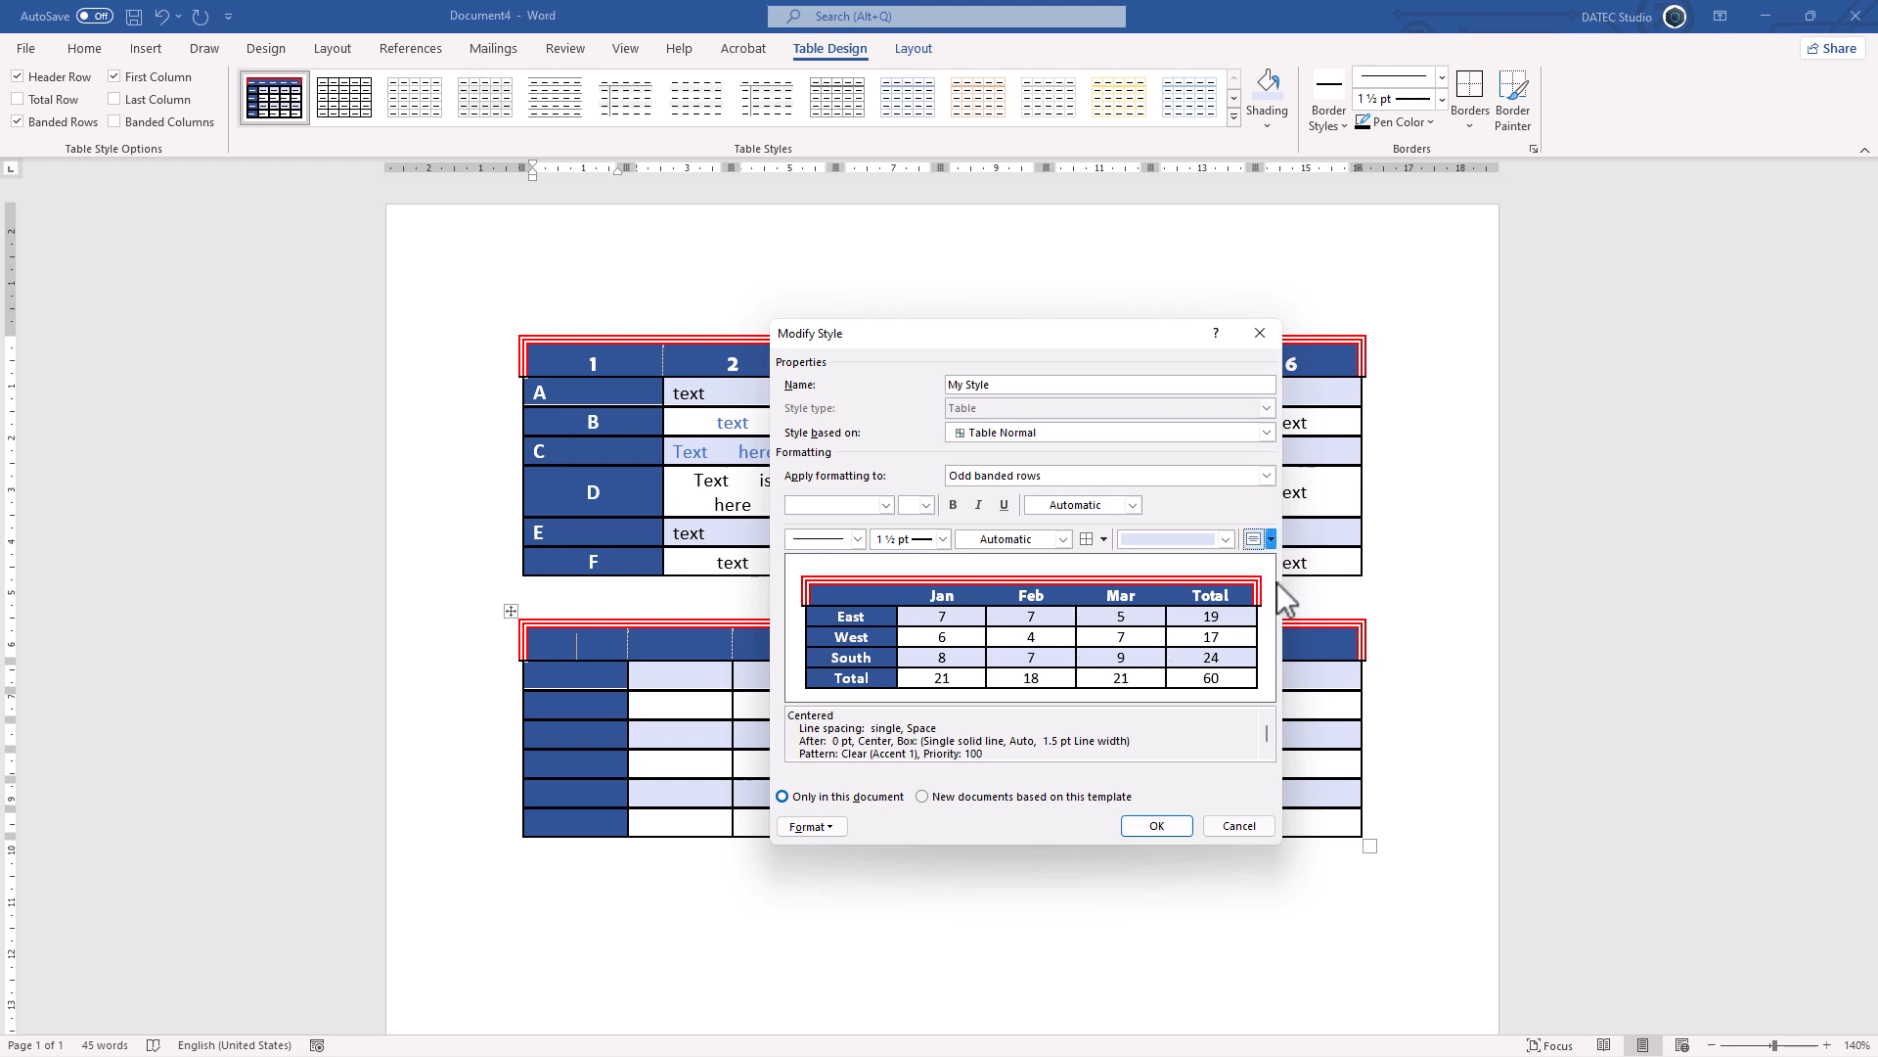
left_click(1177, 830)
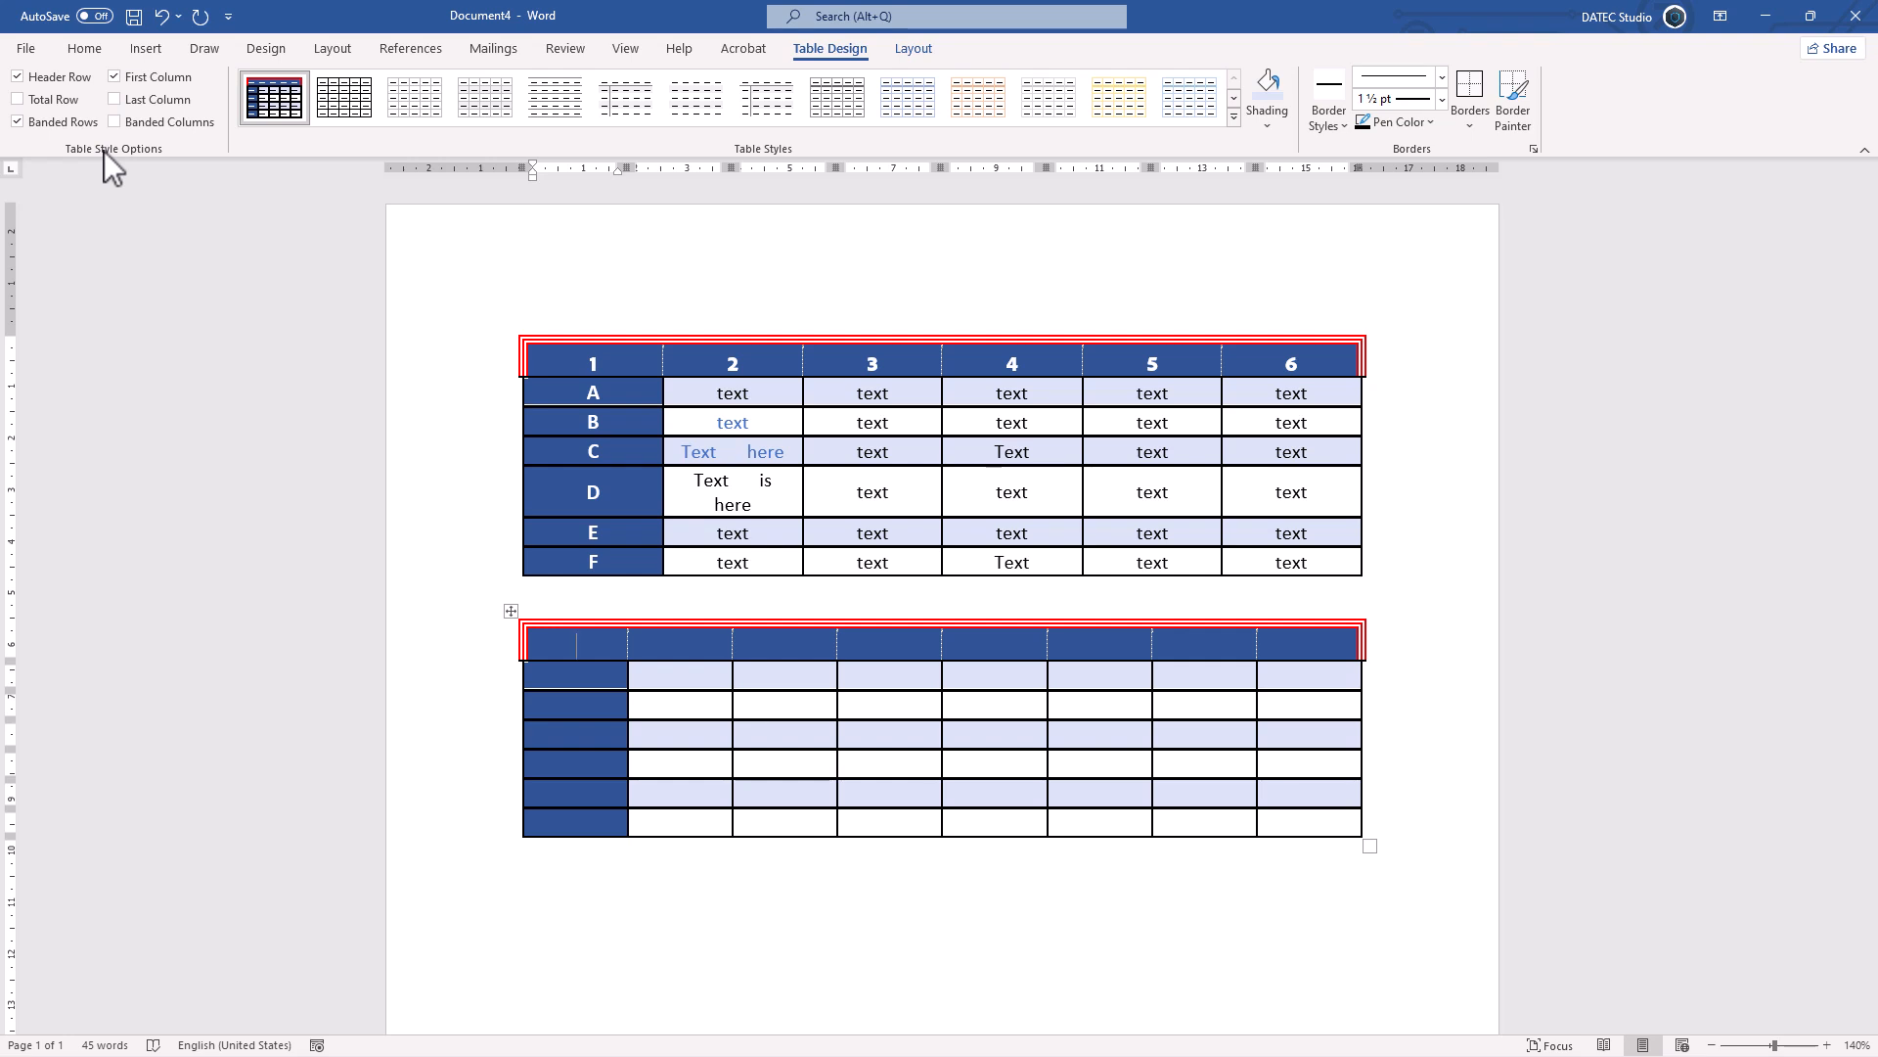
- Switch Banded Rows off and on again for the empty lower table to preview its effect
left_click(68, 126)
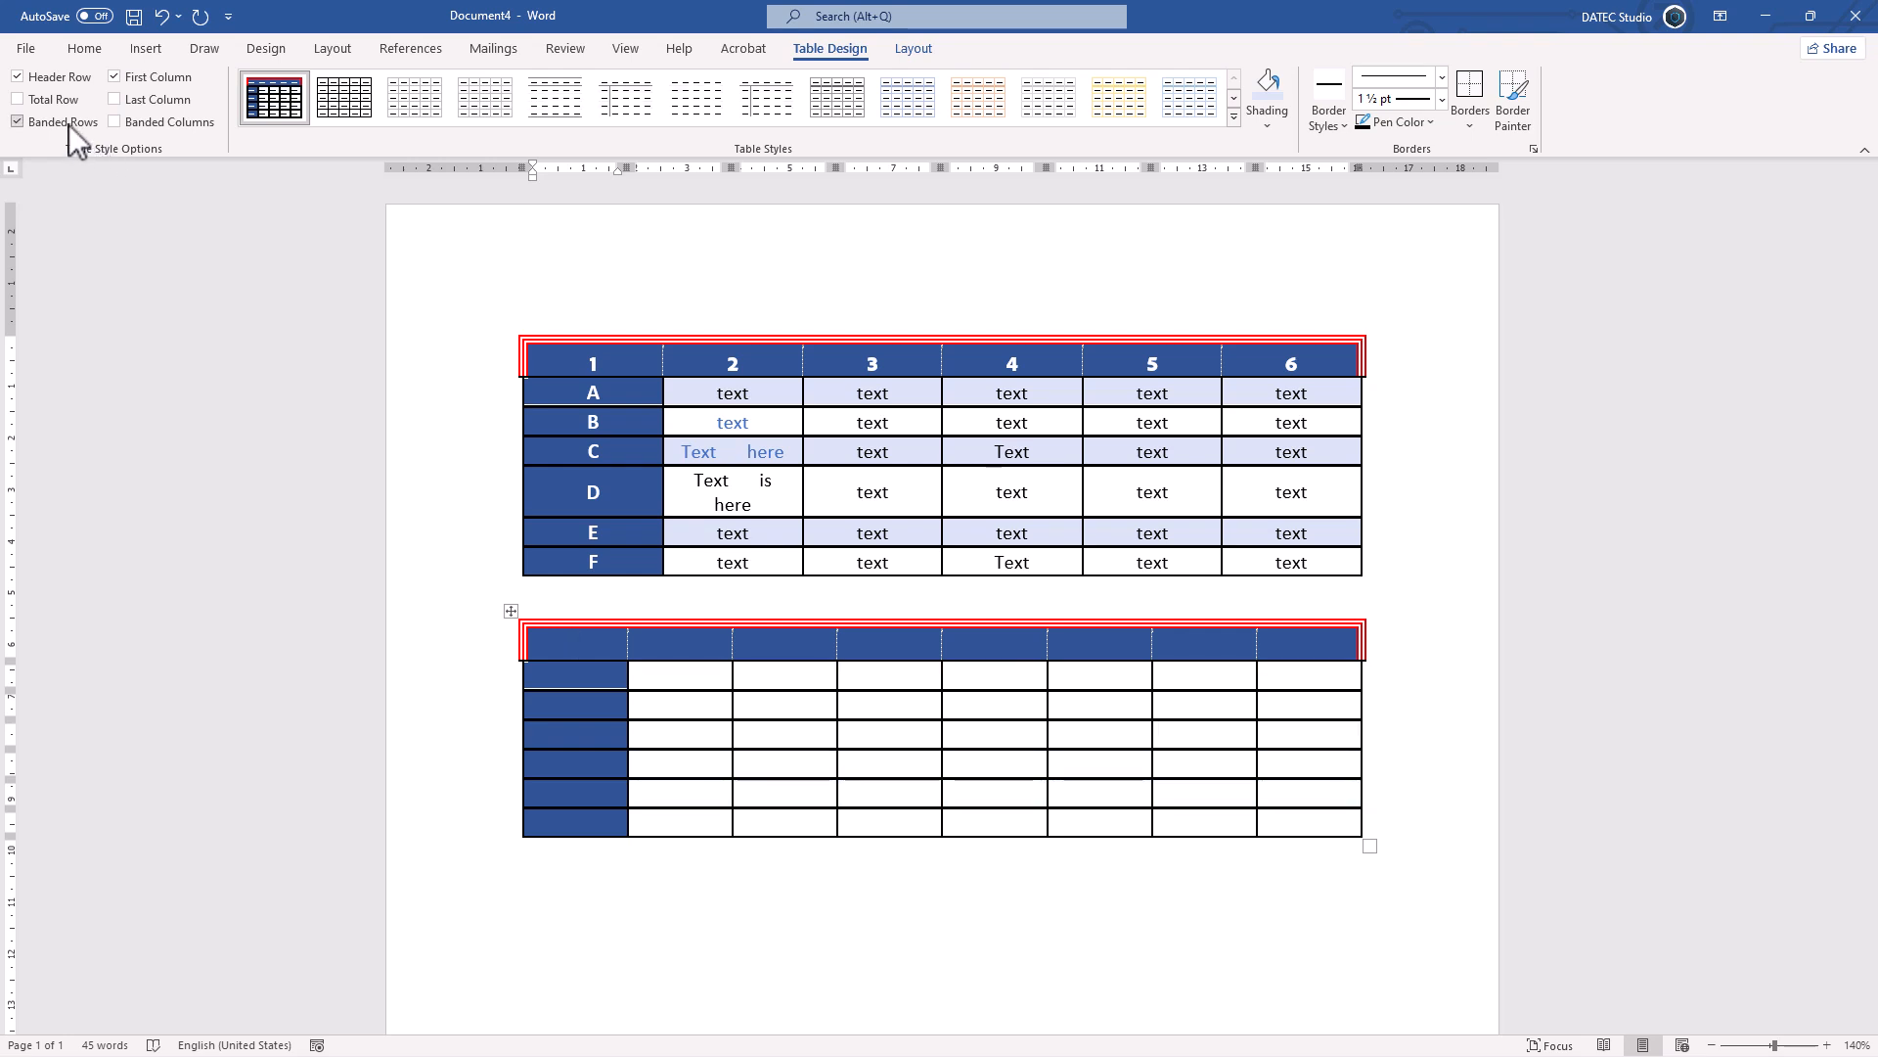
left_click(68, 125)
left_click(69, 125)
- Switch Header Row off and on again for the upper table containing text to preview its effect
left_click(700, 501)
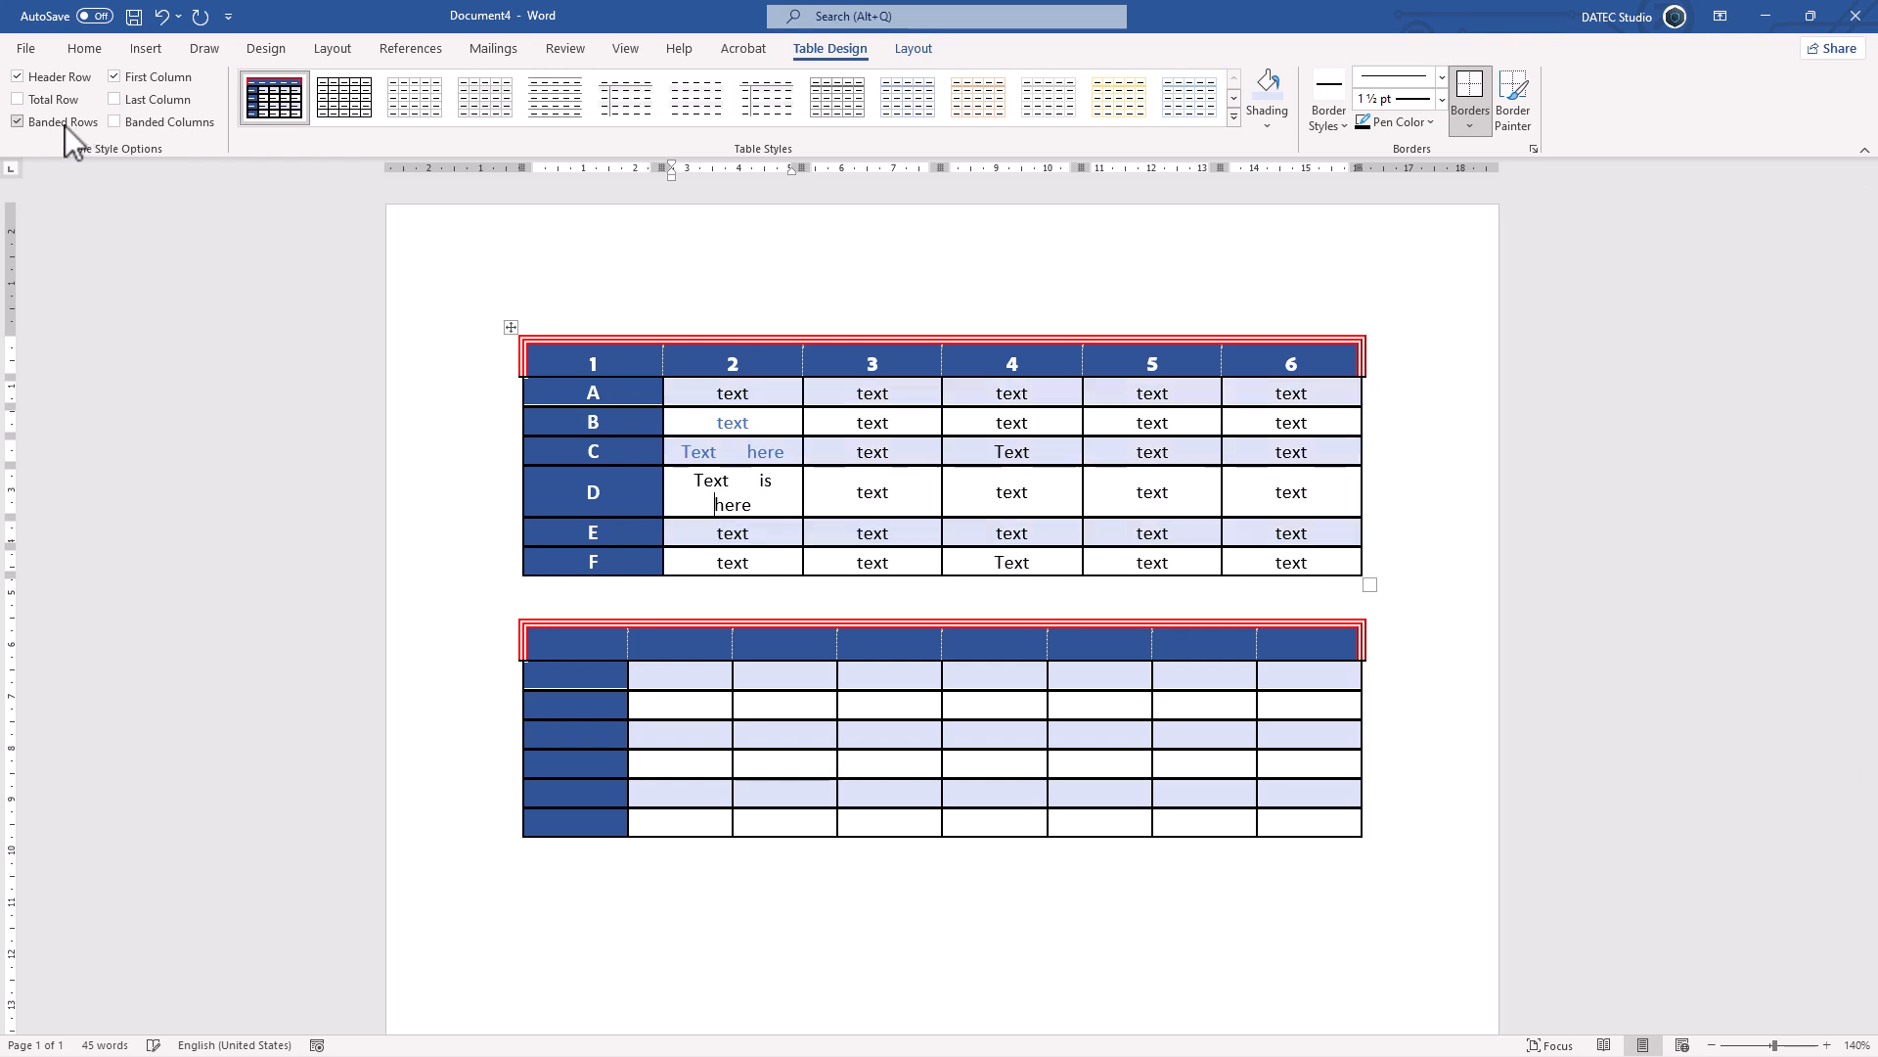
left_click(65, 76)
left_click(65, 76)
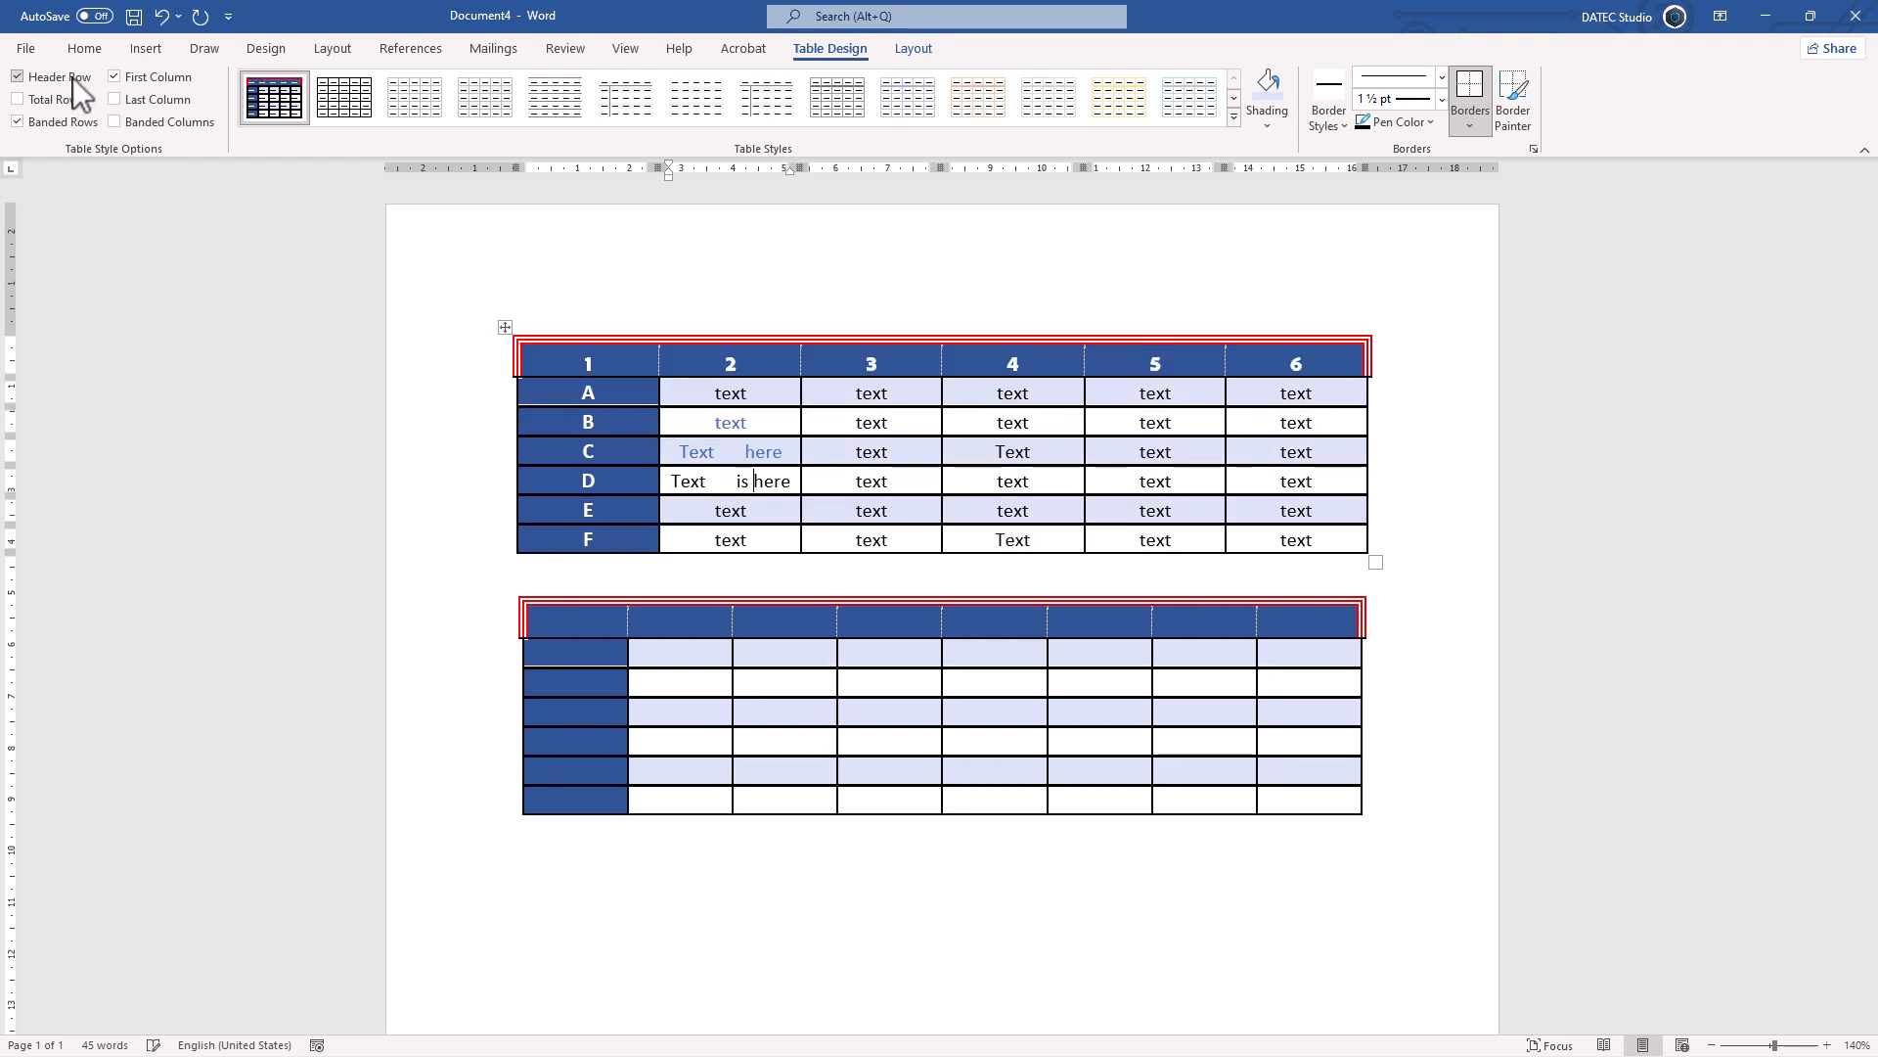